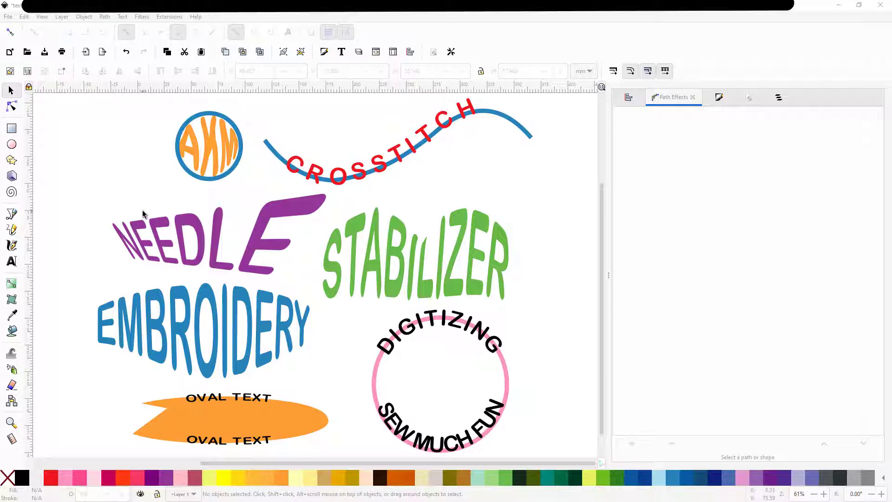
Move the black AKM text out of the word list into the empty area above it
scroll(148, 209, "down", 2)
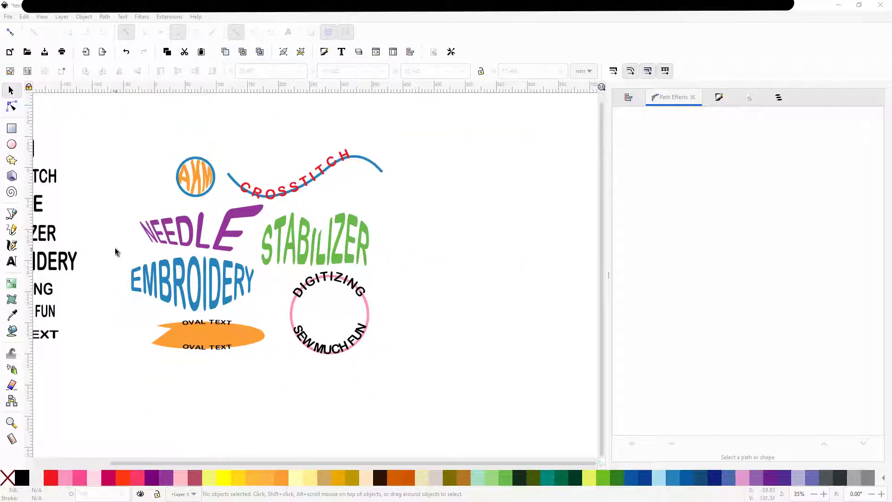
left_click_drag(158, 242, 244, 286)
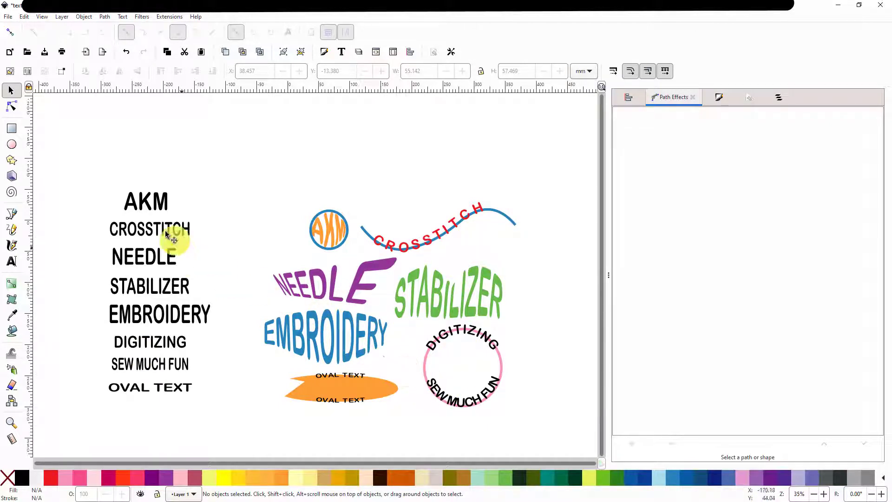
left_click(144, 203)
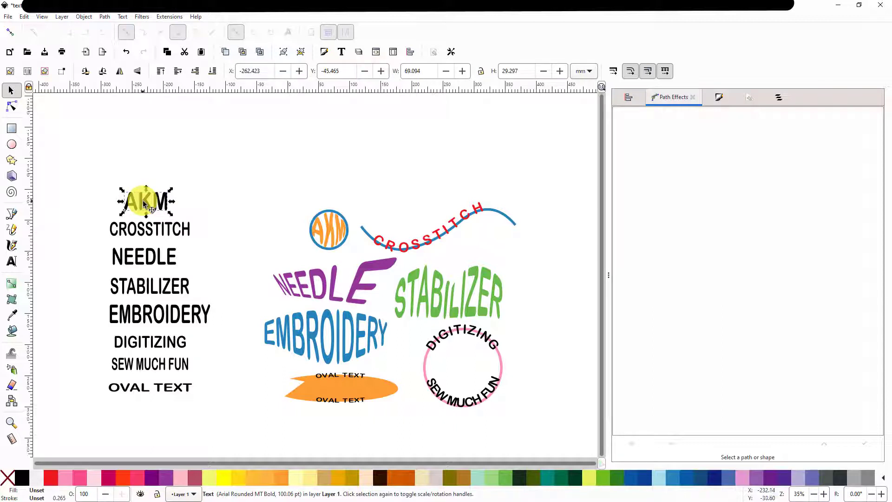
left_click_drag(144, 204, 224, 169)
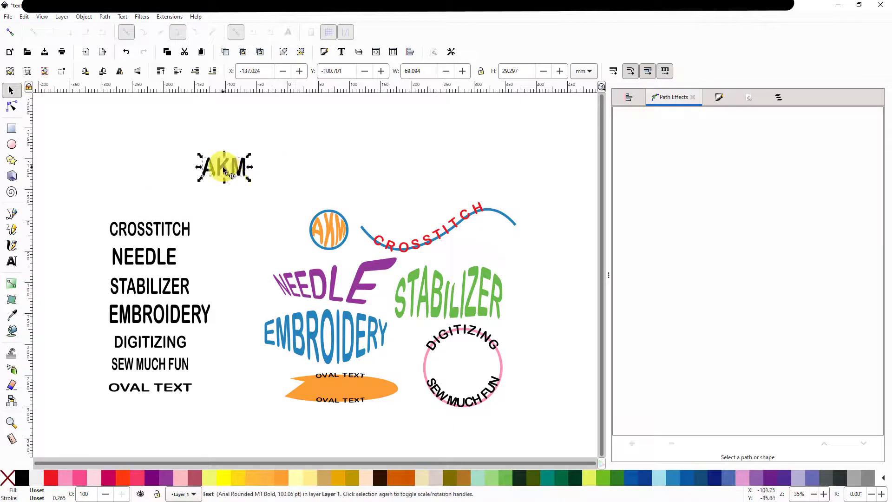
Convert the black AKM text object to paths
left_click(331, 231)
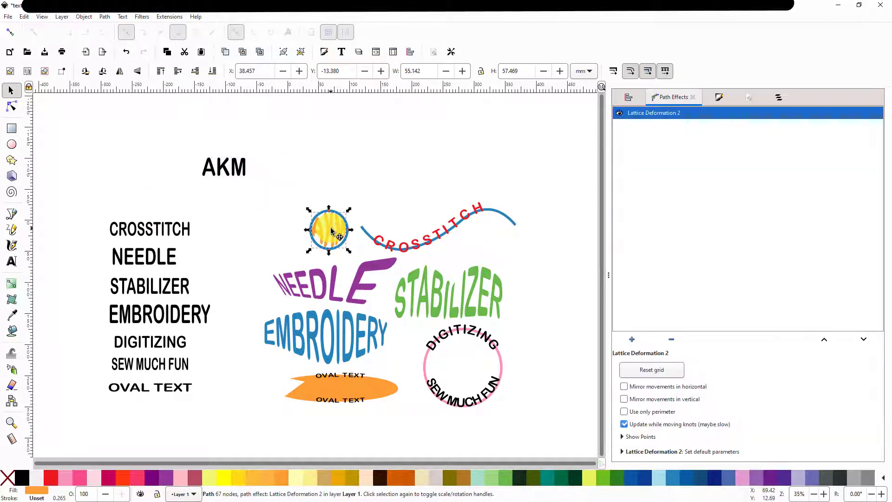
left_click(221, 170)
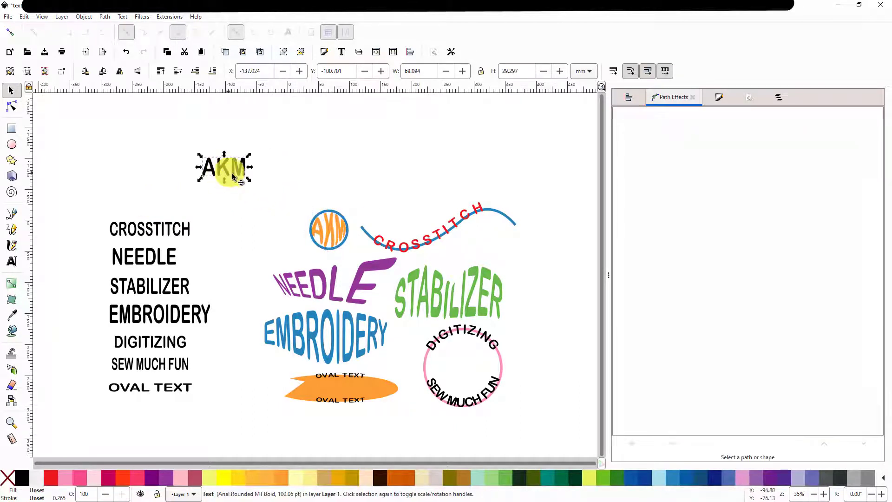
scroll(222, 158, "up", 3, "ctrl")
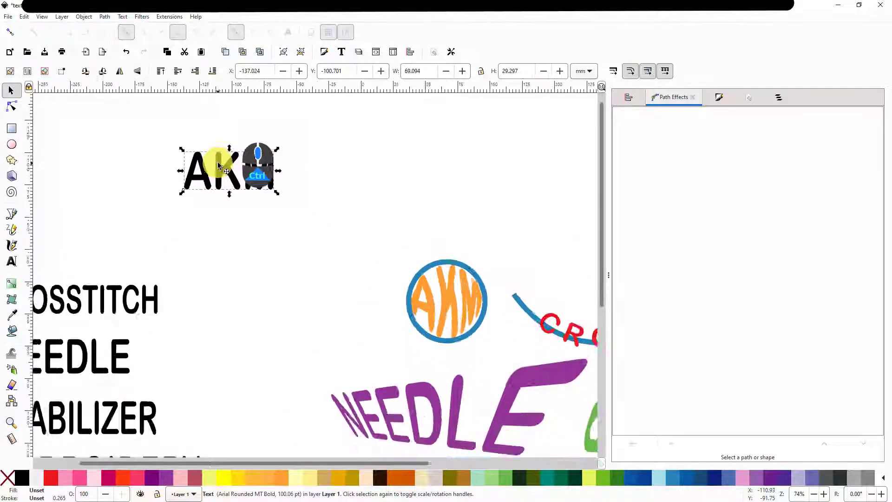
scroll(224, 126, "up", 3, "ctrl")
scroll(200, 135, "down", 1, "ctrl")
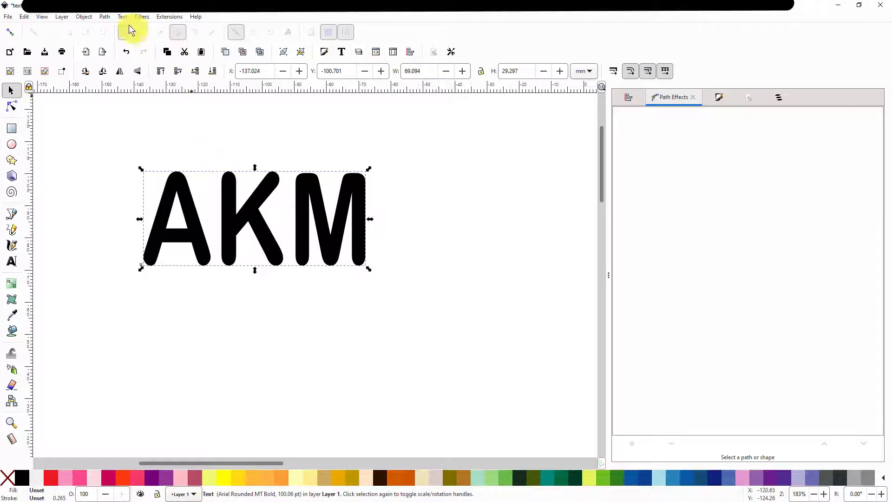
left_click(105, 18)
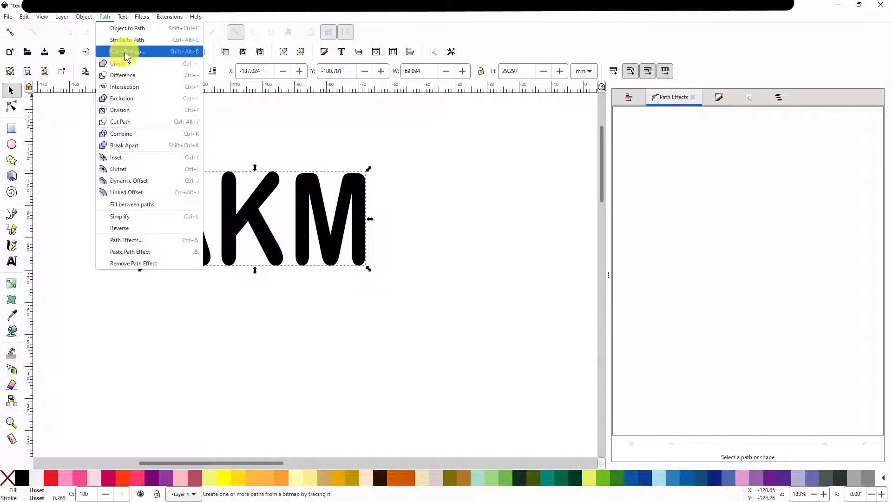
left_click(126, 28)
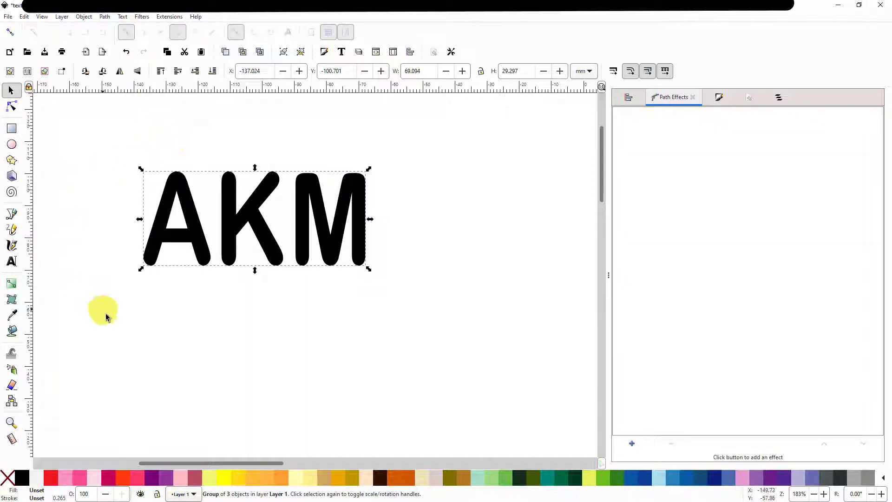
Draw a circle with a radius of about 42 mm over the AKM letters and make it a whole ellipse
left_click(106, 328)
left_click(13, 145)
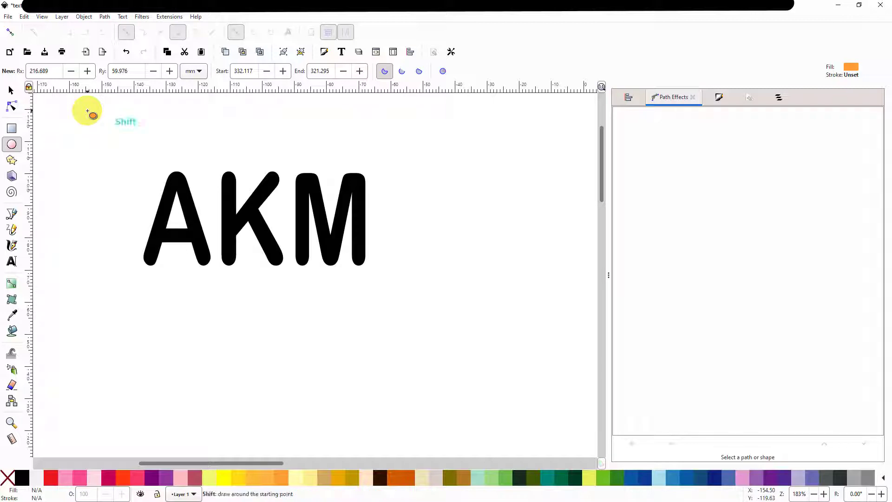
mouse_move(88, 111)
left_mouse_down()
mouse_move(267, 246)
mouse_move(322, 273)
mouse_move(340, 318)
mouse_move(399, 377)
left_mouse_up()
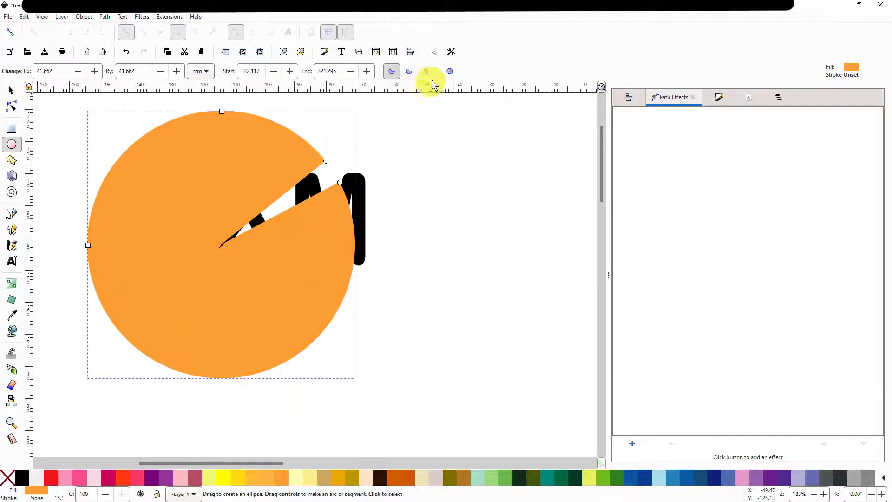
left_click(450, 71)
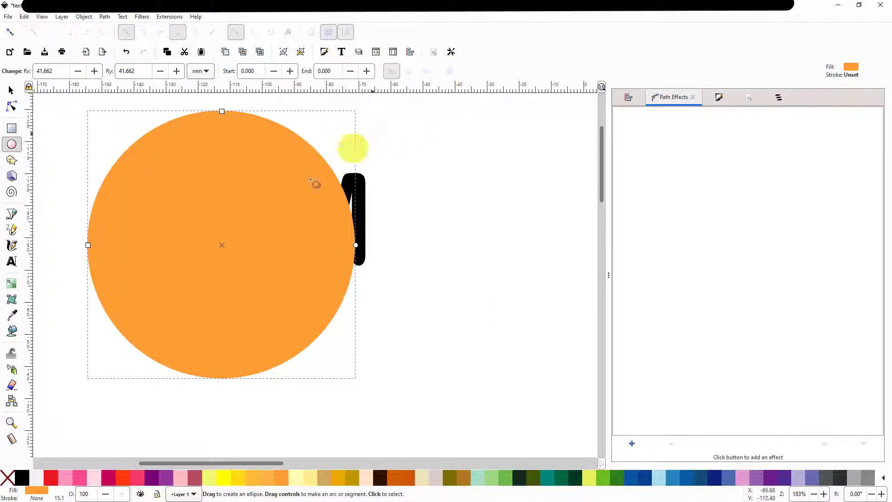
Give the circle no fill and a Deep Rose outline 3.5 wide, and centre it around the AKM letters
left_click(9, 482)
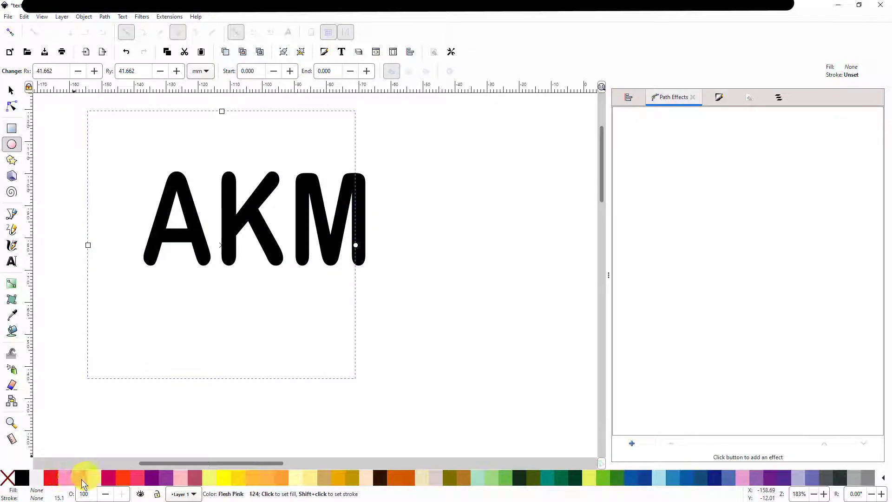
left_click(79, 481)
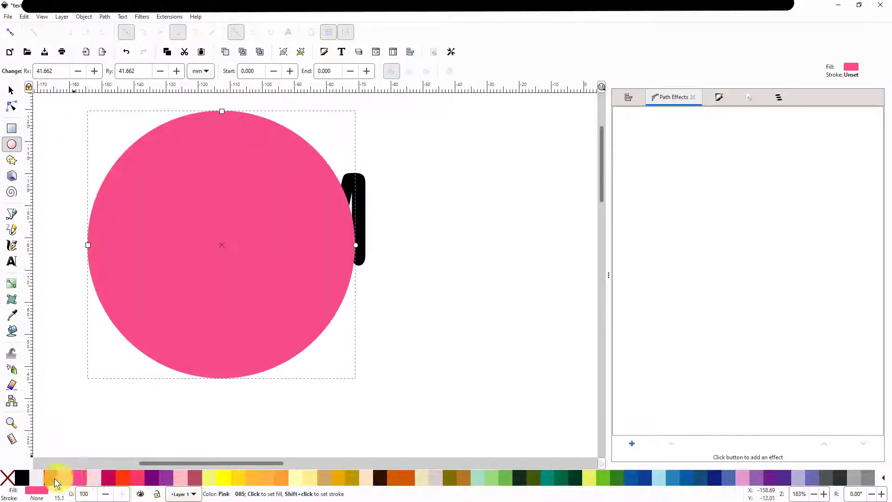
left_click(7, 479)
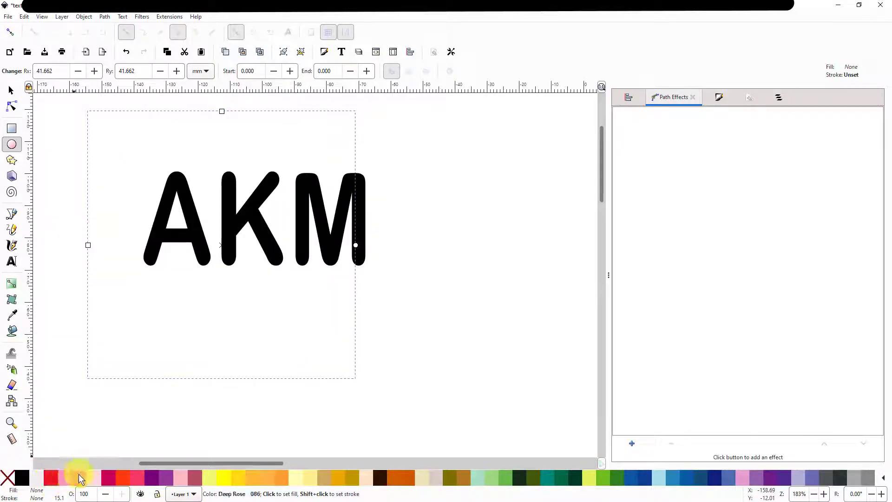
left_click(77, 476, "shift")
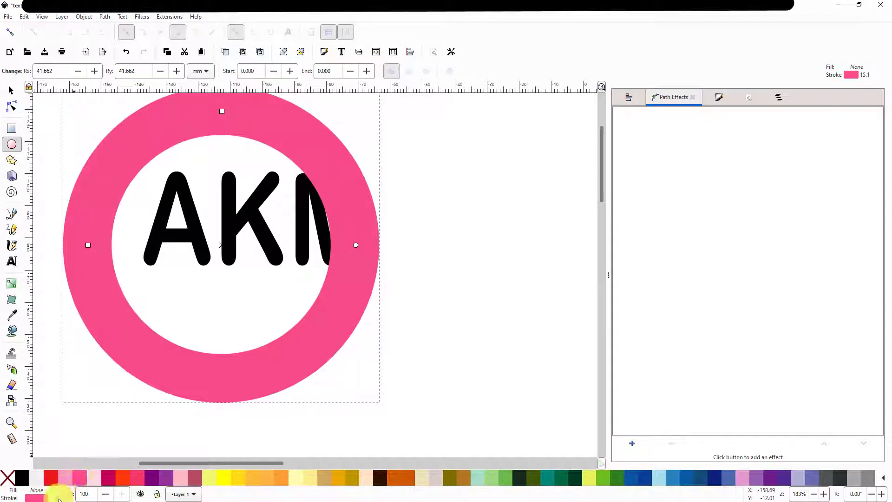
scroll(59, 498, "up", 5)
scroll(59, 499, "down", 8)
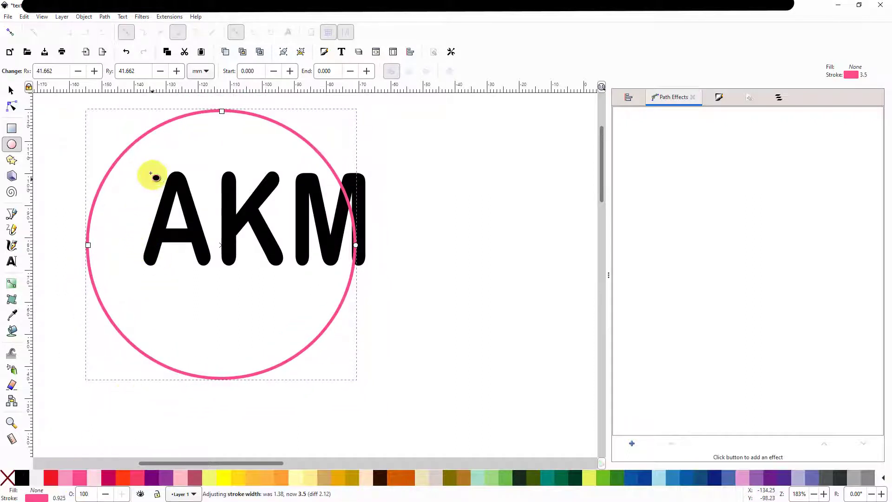
left_click(11, 90)
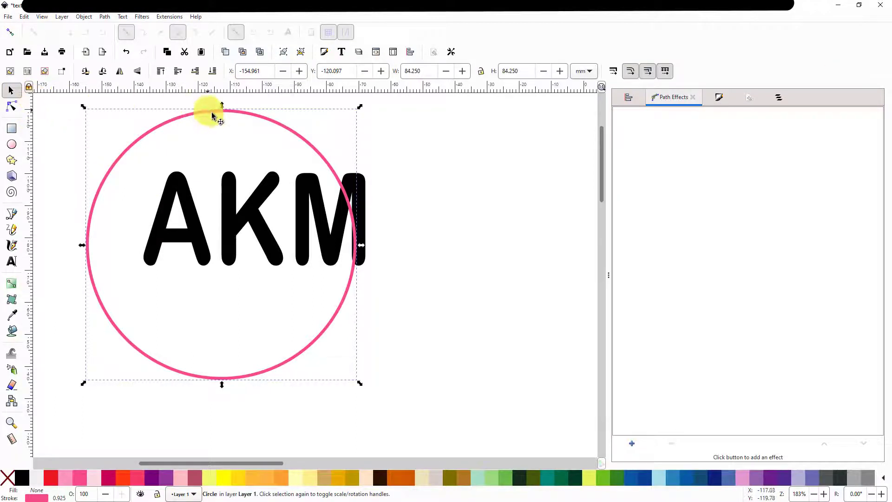
left_click_drag(211, 115, 255, 92)
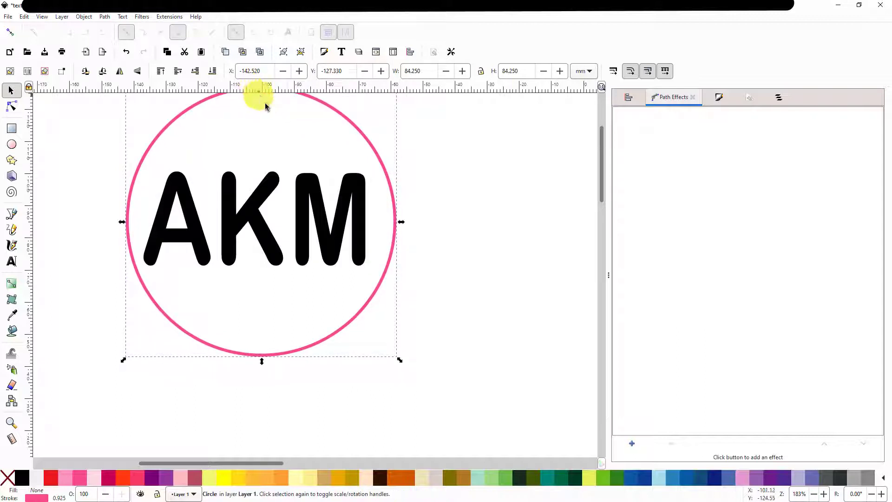
Apply the Lattice Deformation 2 path effect to the AKM letters and show its grid nodes for editing
left_click(235, 227)
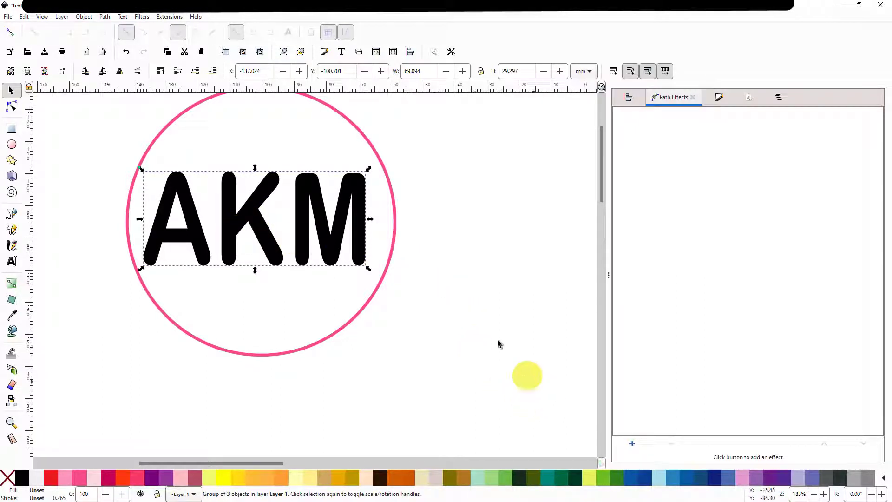
left_click(105, 16)
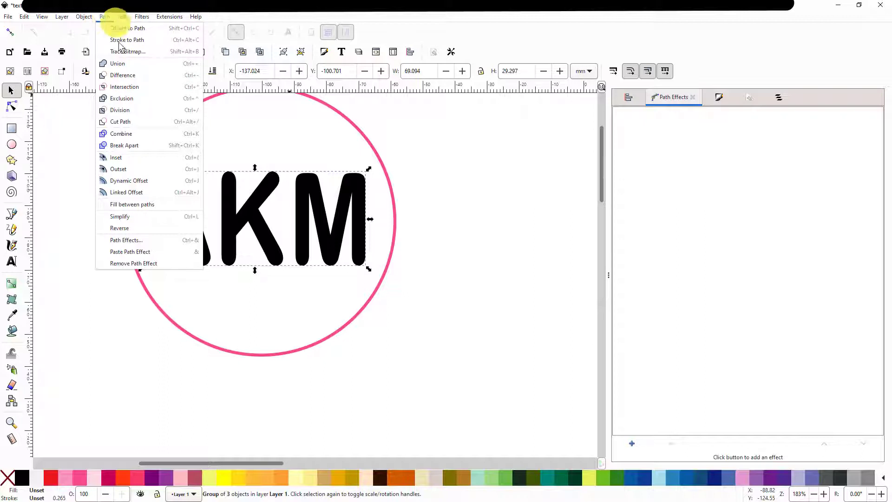
left_click(134, 244)
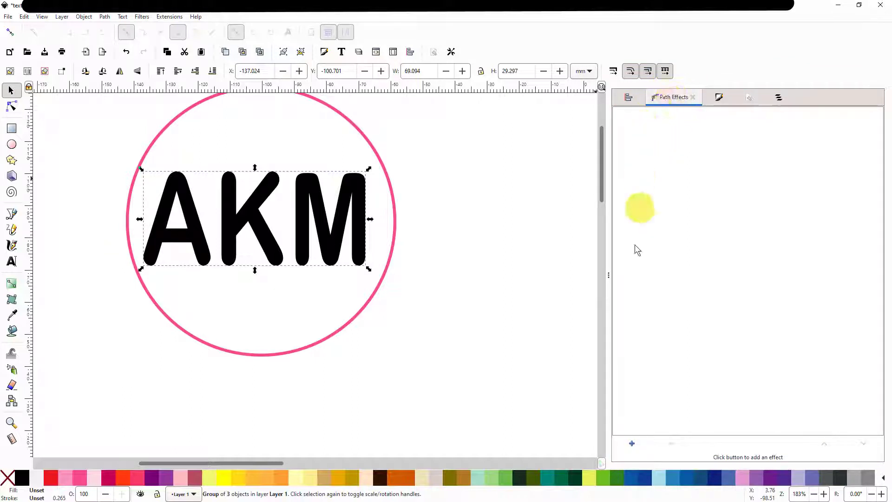
left_click(632, 443)
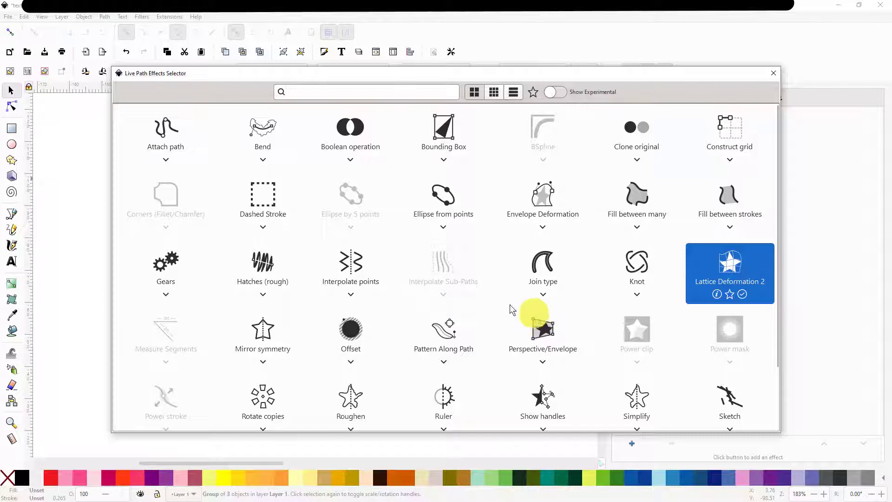
left_click(730, 277)
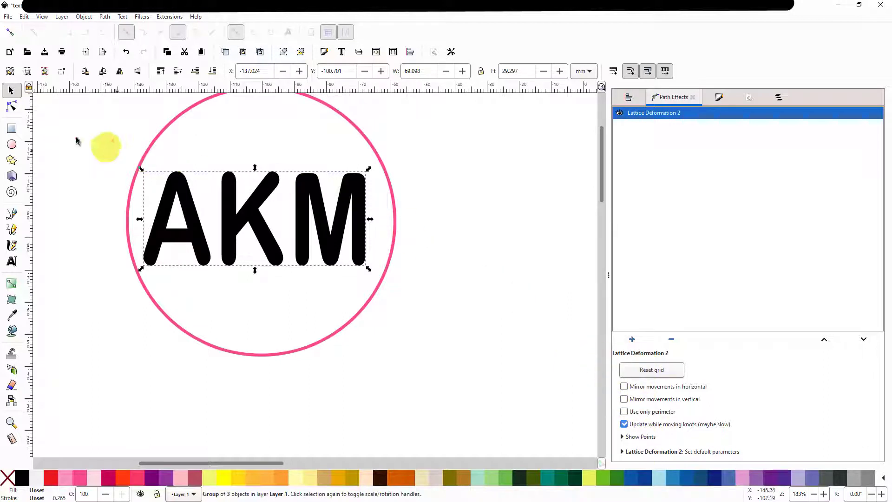
left_click(10, 109)
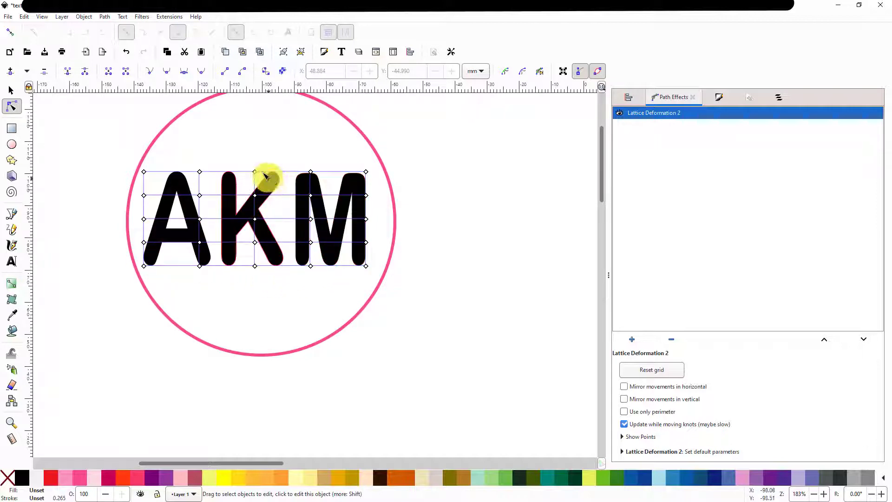
Pull the lattice's top-centre node to the circle's top edge and its upper-right and middle-right nodes outward toward the circle
left_click_drag(255, 173, 261, 95)
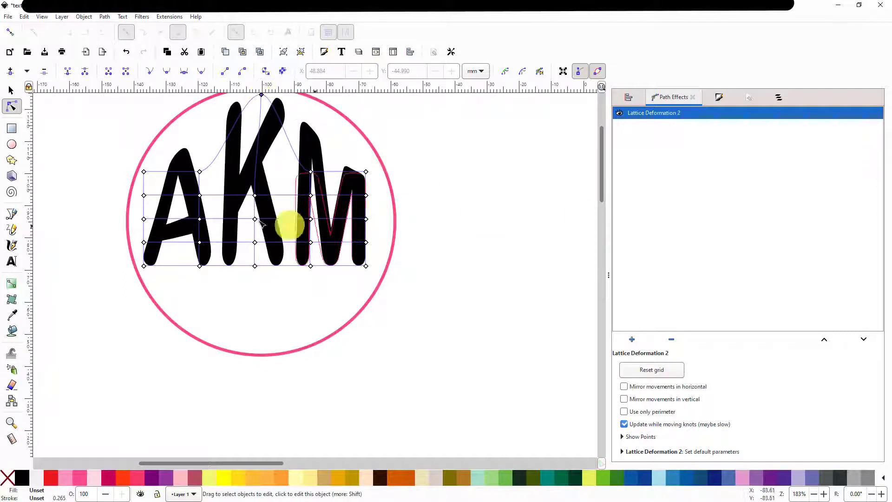
scroll(231, 190, "up", 1)
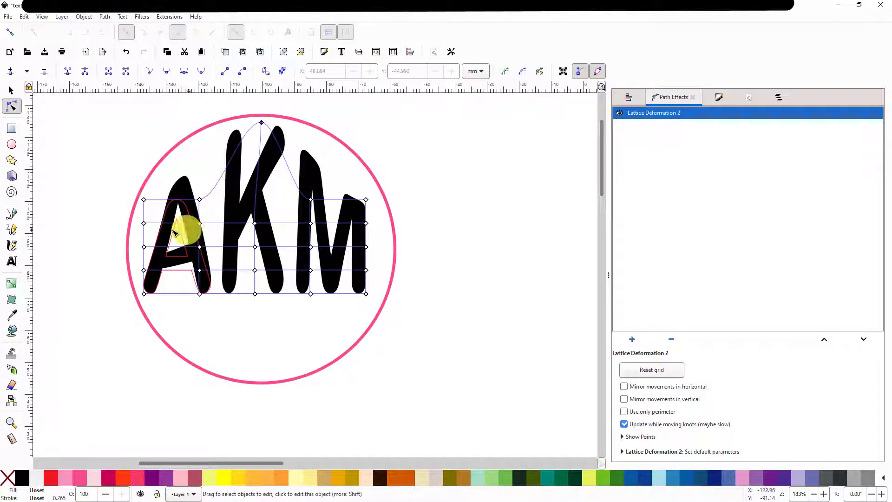
scroll(70, 212, "up", 1)
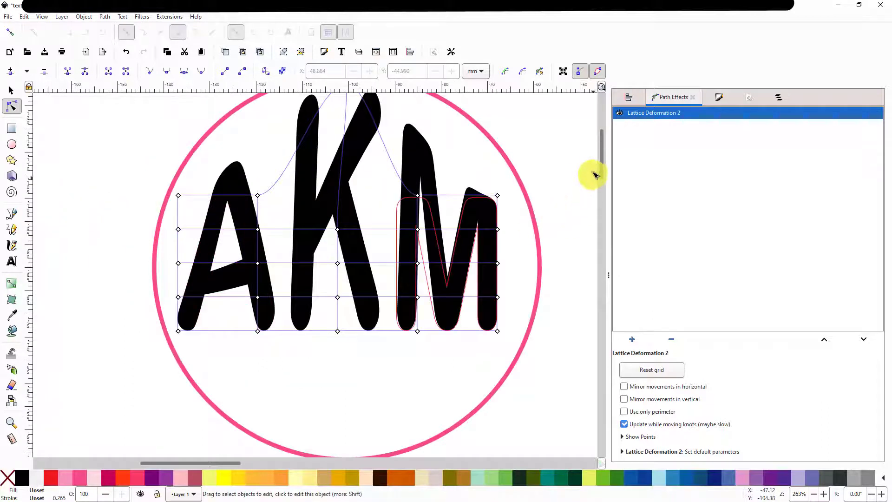
scroll(307, 205, "down", 1)
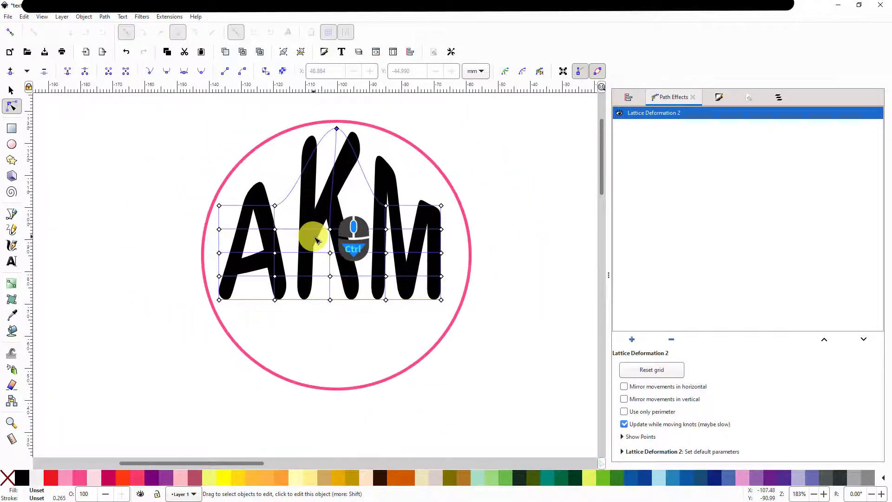
left_click_drag(337, 129, 337, 122)
mouse_move(386, 206)
left_mouse_down()
mouse_move(408, 209)
mouse_move(389, 200)
mouse_move(392, 189)
mouse_move(390, 197)
left_mouse_up()
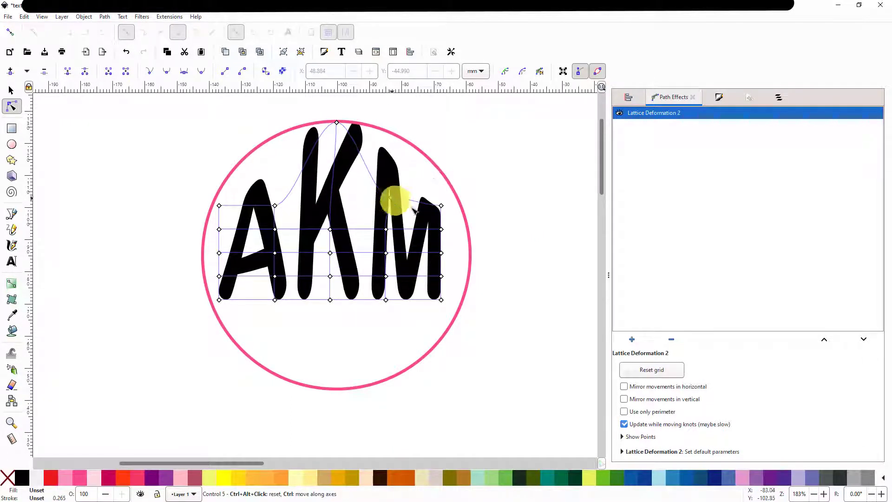
mouse_move(440, 208)
left_mouse_down()
mouse_move(434, 203)
mouse_move(458, 195)
mouse_move(452, 200)
left_mouse_up()
left_click_drag(441, 253, 459, 255)
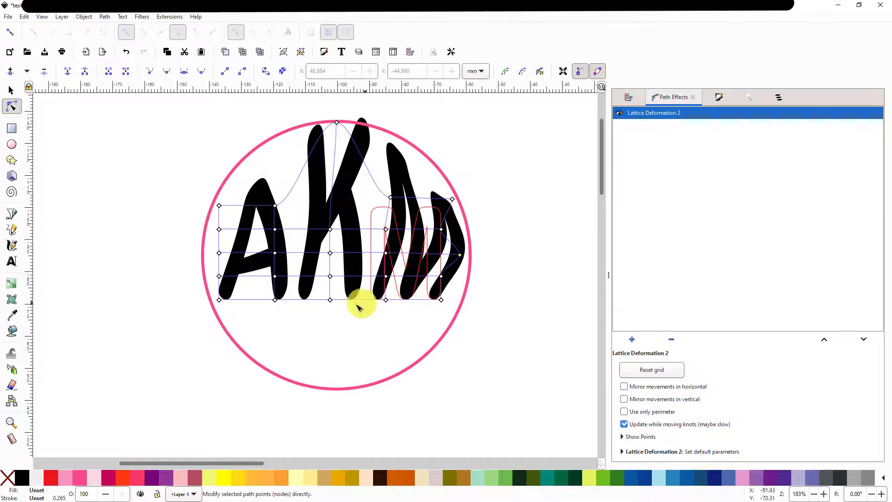
Pull the lattice's bottom-centre and neighbouring bottom nodes toward the circle's lower edge, and shift the node near the A's crossbar down and outward
left_click_drag(330, 301, 336, 386)
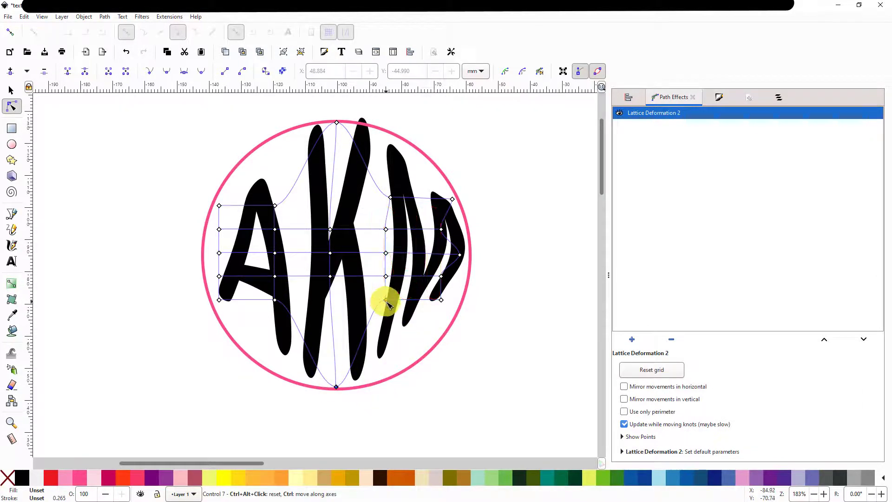
left_click_drag(388, 302, 419, 335)
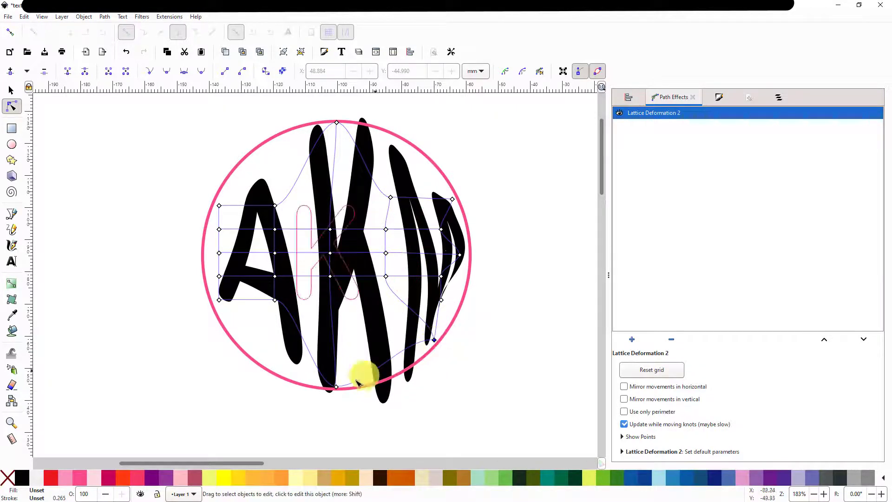
mouse_move(336, 386)
left_mouse_down()
mouse_move(325, 369)
mouse_move(325, 376)
left_mouse_up()
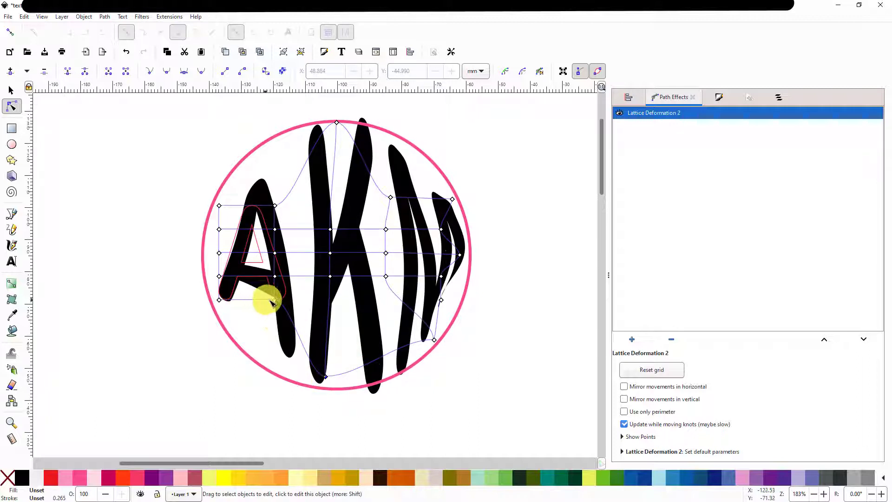
left_click_drag(276, 301, 258, 316)
left_click_drag(276, 278, 260, 289)
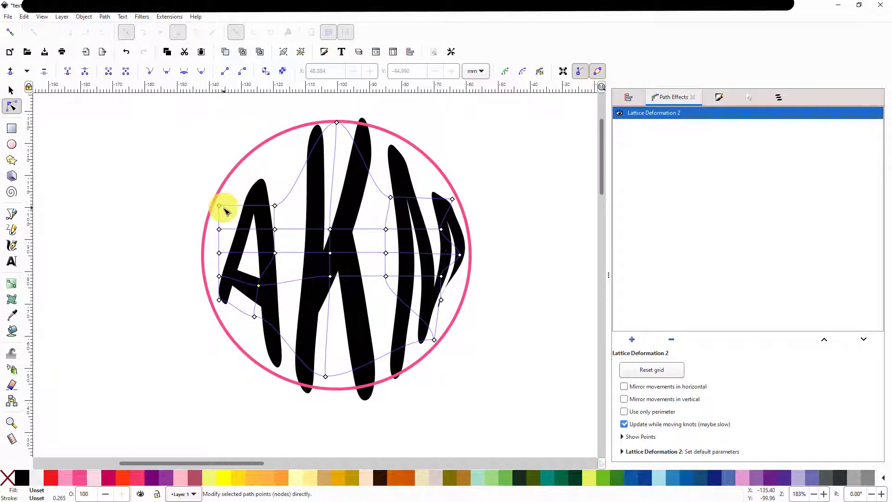
Move the lattice's top-left corner node just outside the circle, lower the top-centre node, and raise the node beneath it
left_click_drag(221, 208, 210, 181)
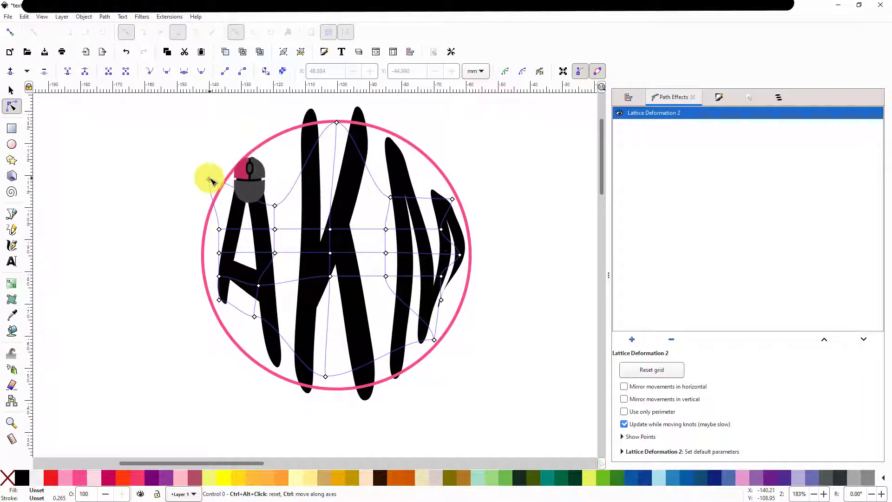
left_click_drag(337, 124, 335, 145)
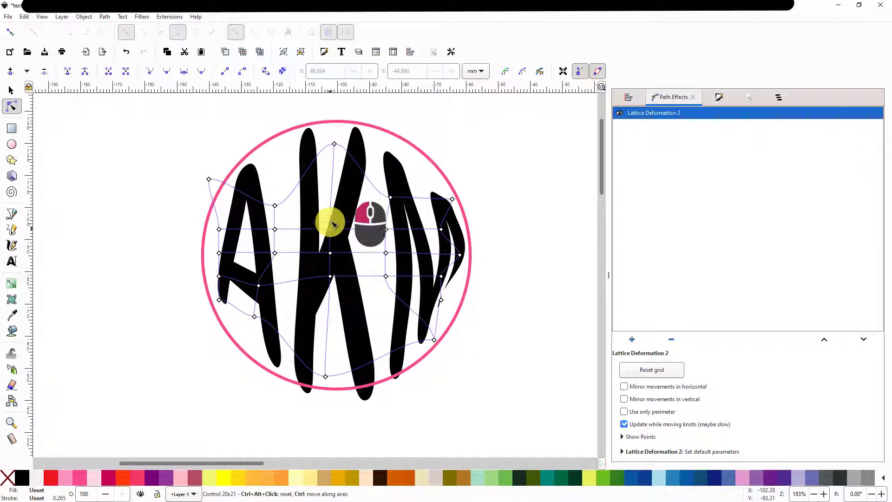
left_click_drag(333, 224, 333, 207)
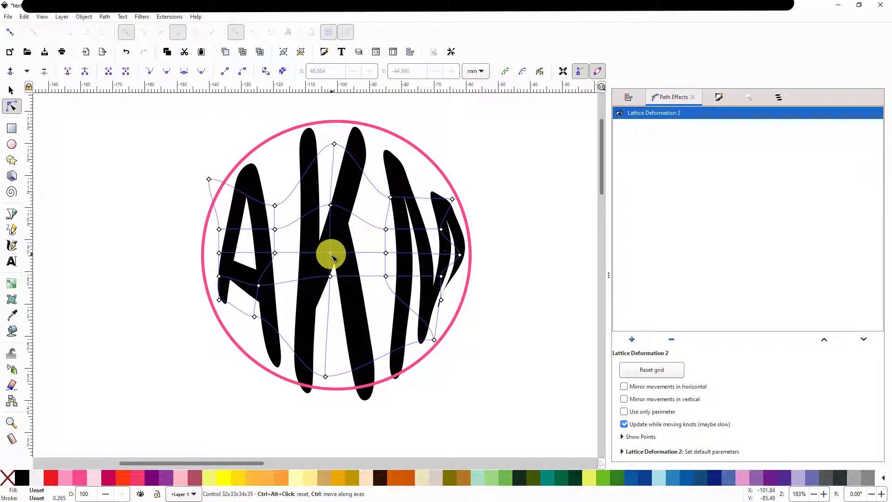
Try raising the lattice's centre node and moving the inner nodes between the A and K toward the K
left_click_drag(331, 254, 328, 235)
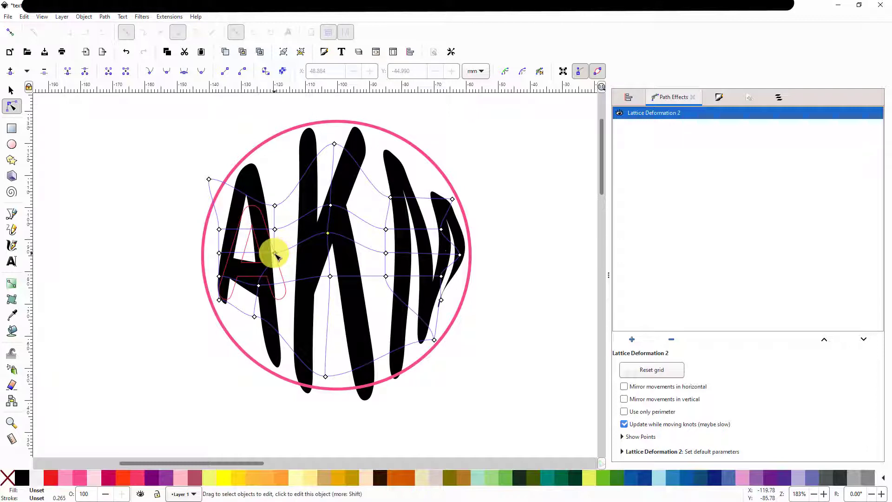
mouse_move(275, 252)
left_mouse_down()
mouse_move(293, 225)
mouse_move(304, 235)
mouse_move(272, 241)
mouse_move(308, 235)
mouse_move(299, 237)
left_mouse_up()
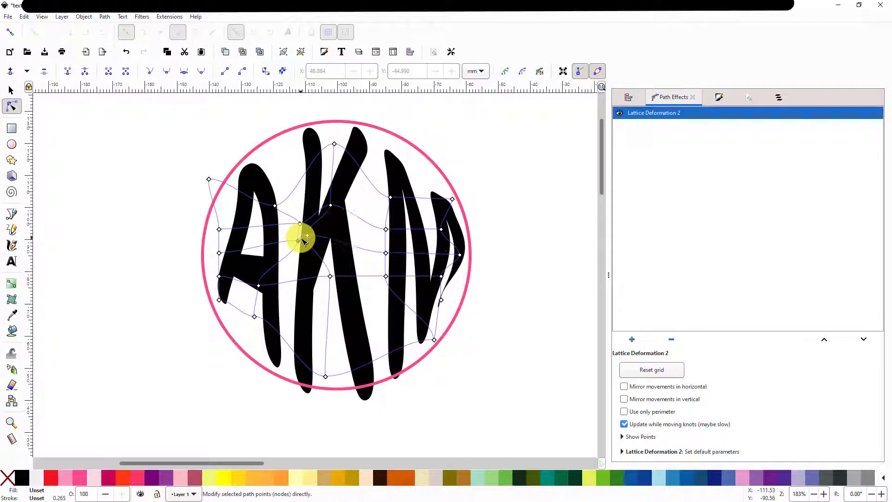
Try nudging a single path node near the top of the K's stem and another near the top of the M
left_click(390, 289)
left_click(363, 341)
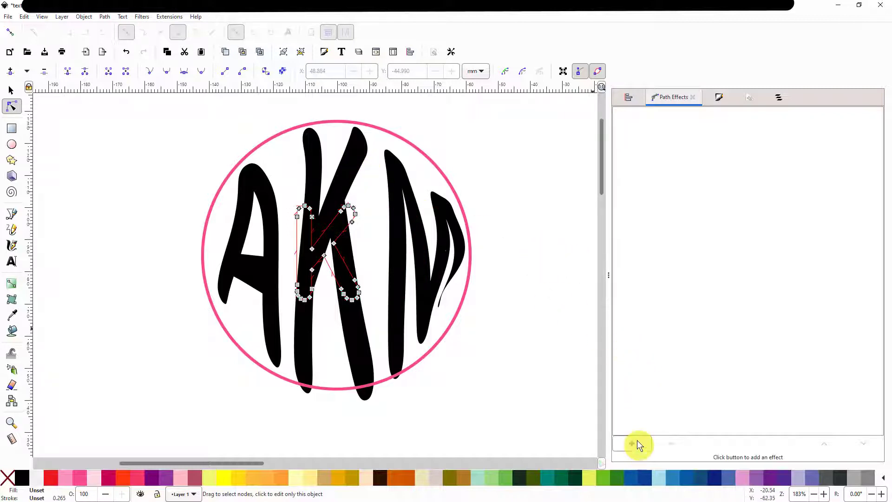
left_click(400, 194)
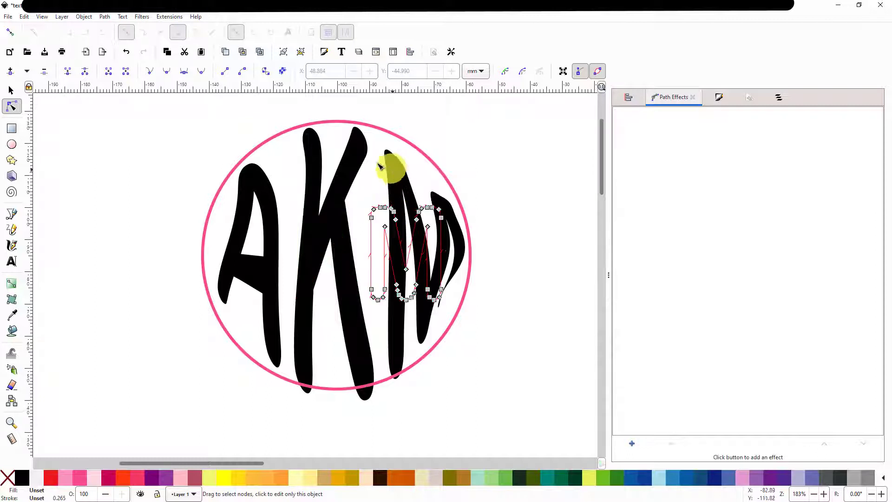
left_click(355, 156)
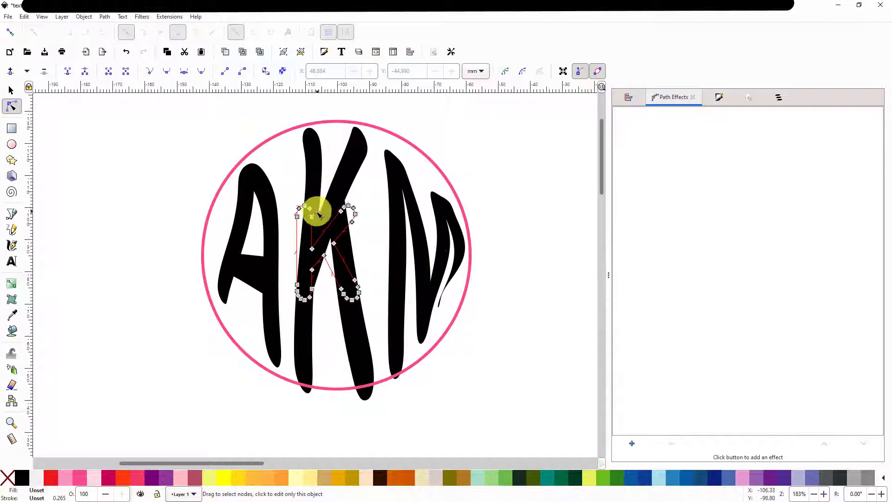
mouse_move(314, 213)
left_mouse_down()
mouse_move(320, 207)
mouse_move(313, 212)
left_mouse_up()
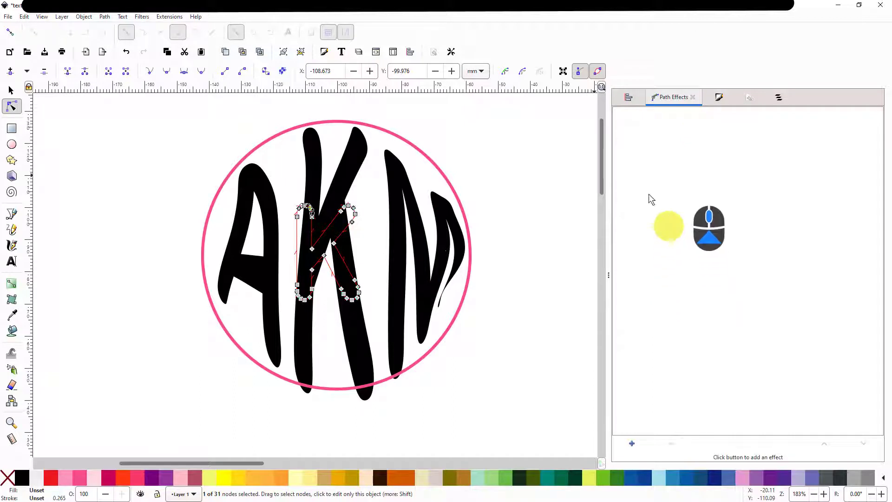
left_click(397, 175)
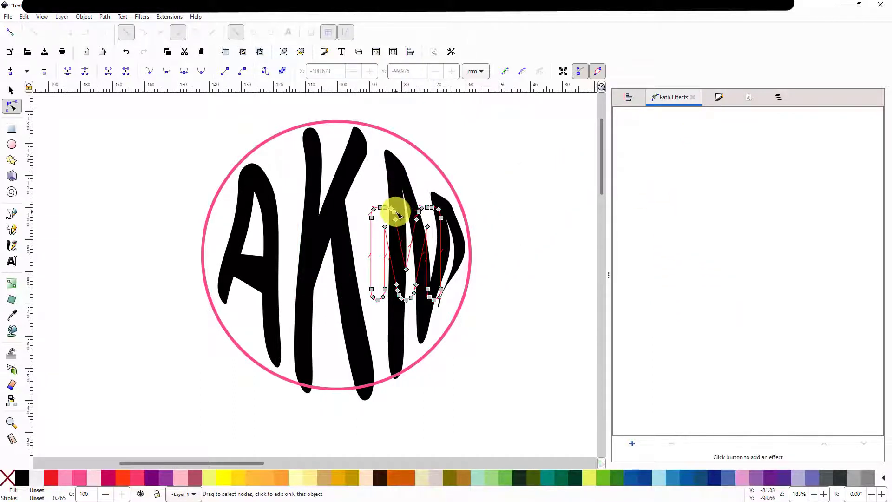
left_click_drag(395, 213, 395, 215)
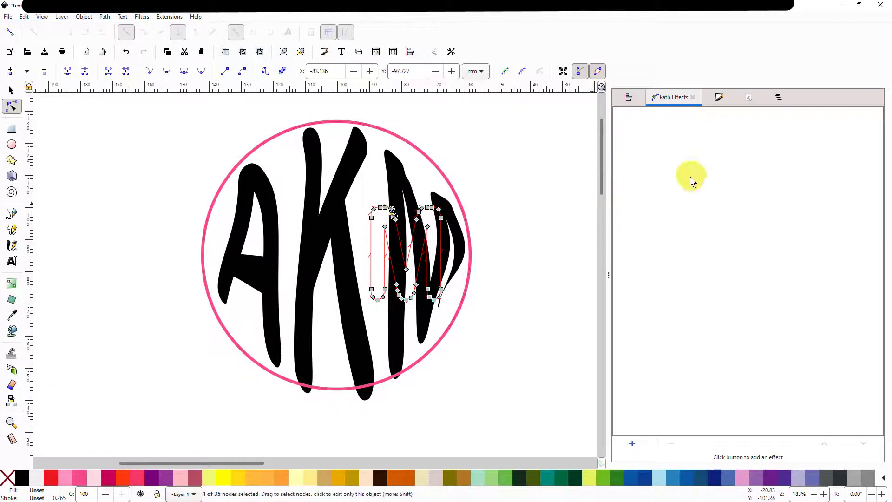
Undo the path-node moves on the M and K, and the lattice handle moves around the centre and between the A and K
left_click(23, 16)
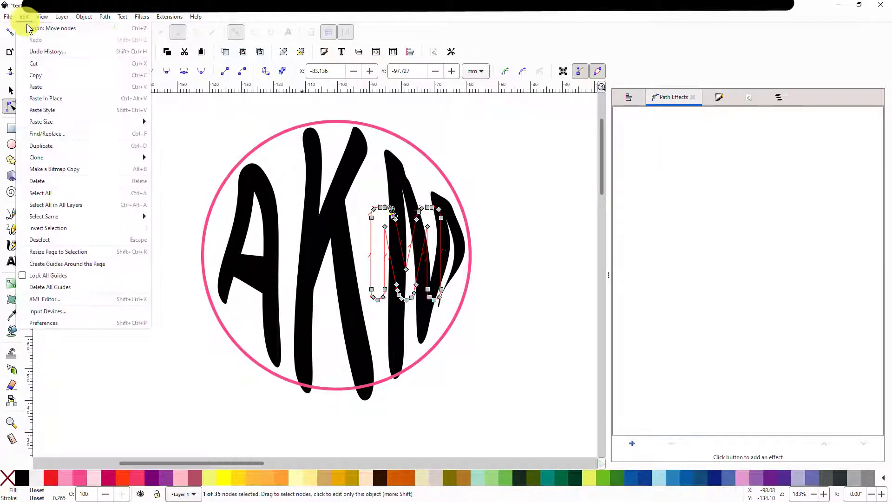
left_click(42, 26)
left_click(23, 17)
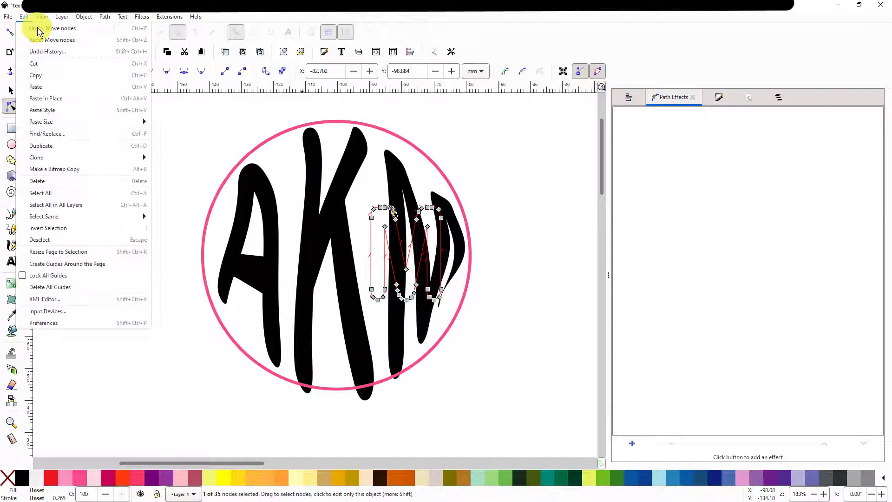
left_click(30, 25)
left_click(23, 16)
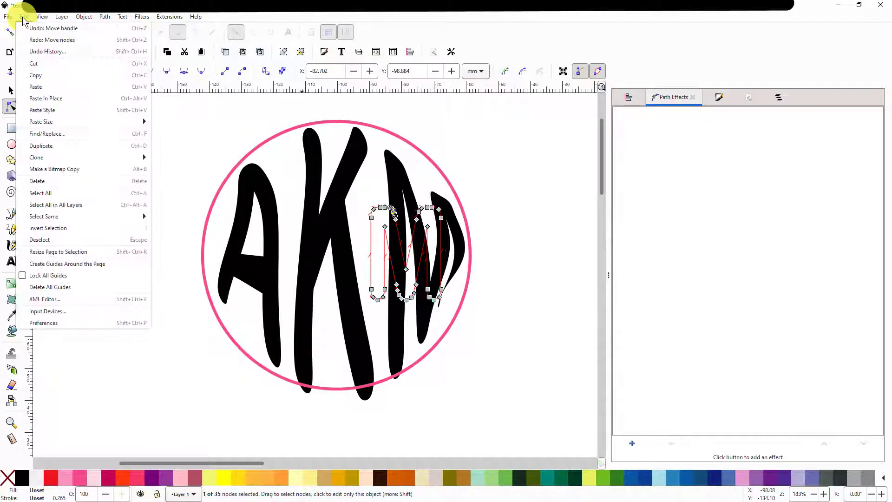
left_click(51, 29)
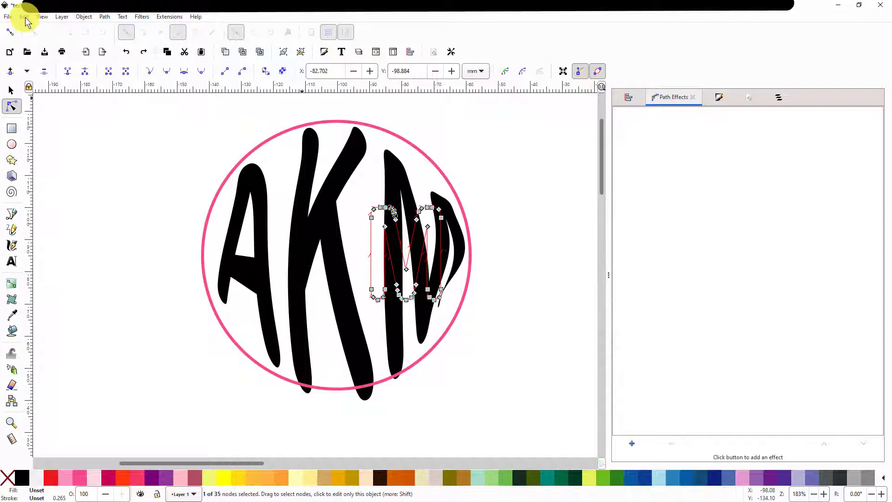
left_click(25, 17)
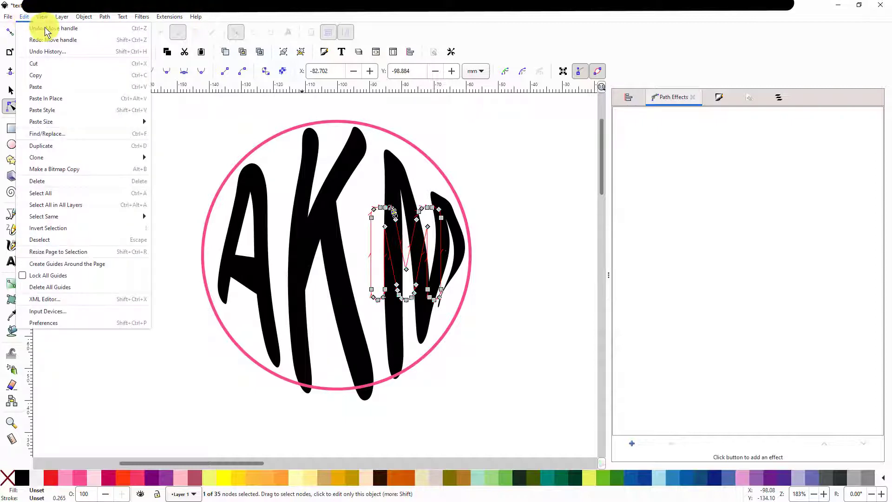
left_click(45, 28)
left_click(24, 16)
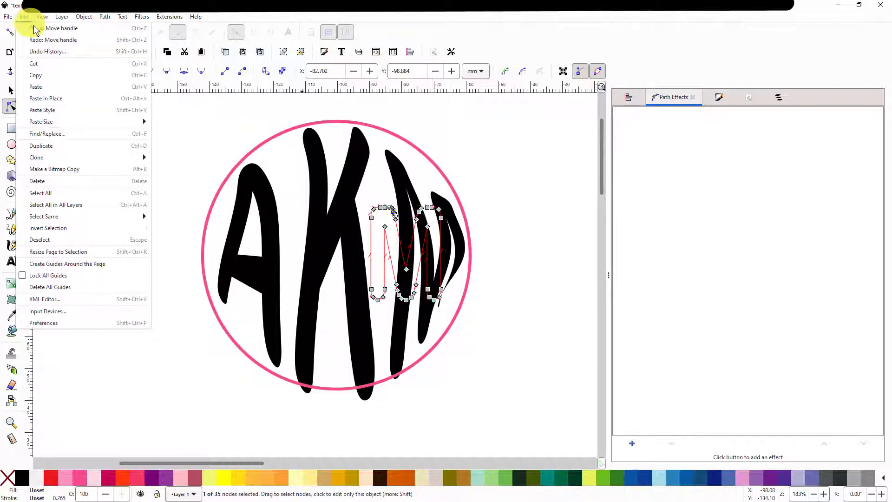
left_click(43, 29)
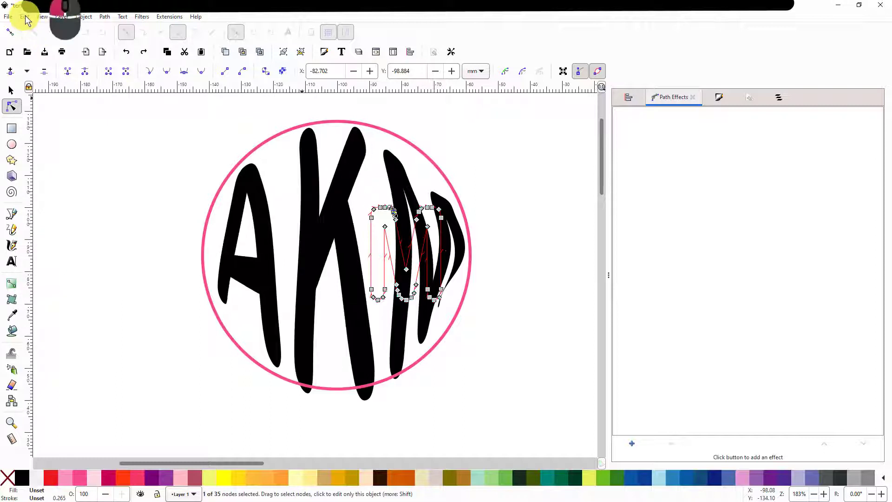
left_click(25, 15)
left_click(30, 28)
left_click(26, 17)
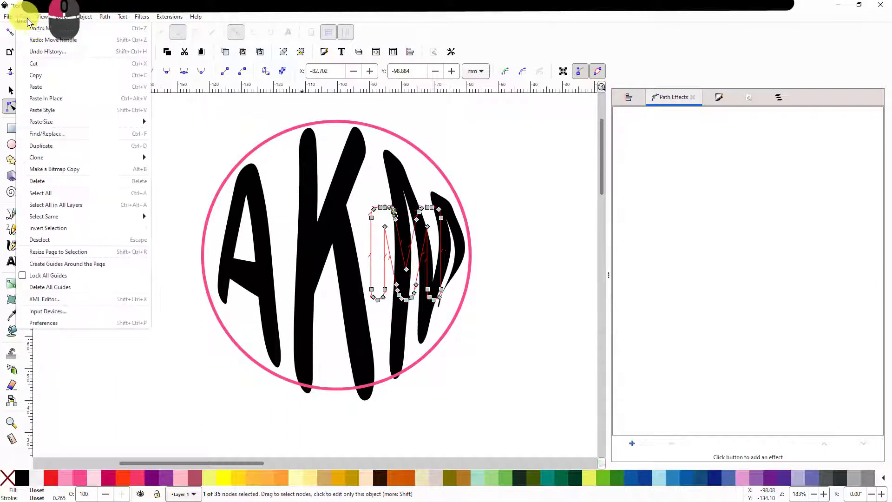
left_click(52, 30)
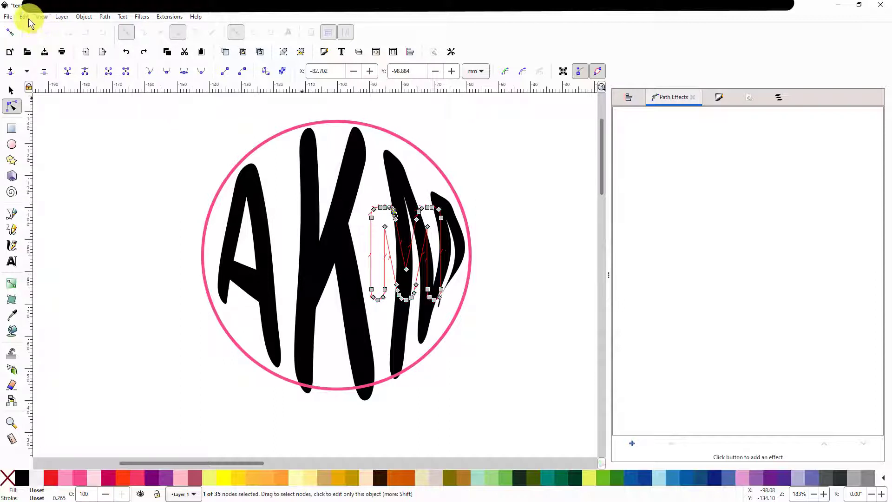
Select the AKM group together with the circle and display the lattice nodes for editing
left_click(354, 184)
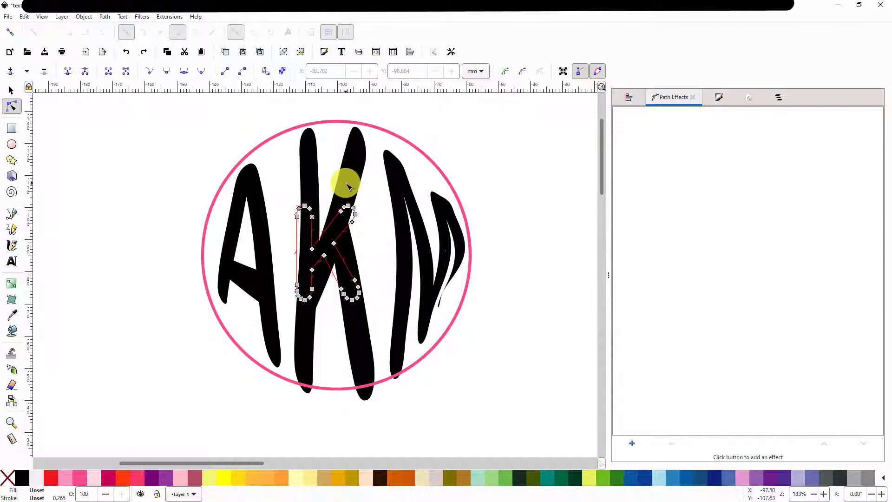
left_click(12, 90)
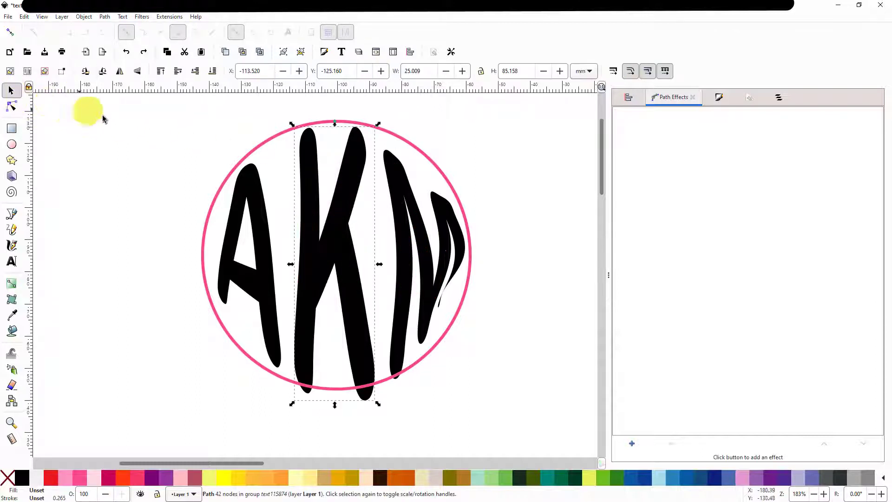
left_click_drag(144, 104, 508, 421)
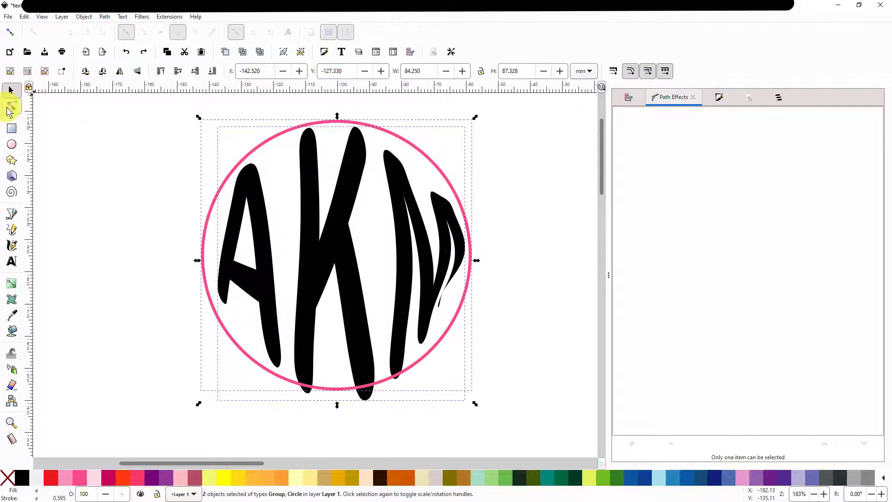
left_click(9, 108)
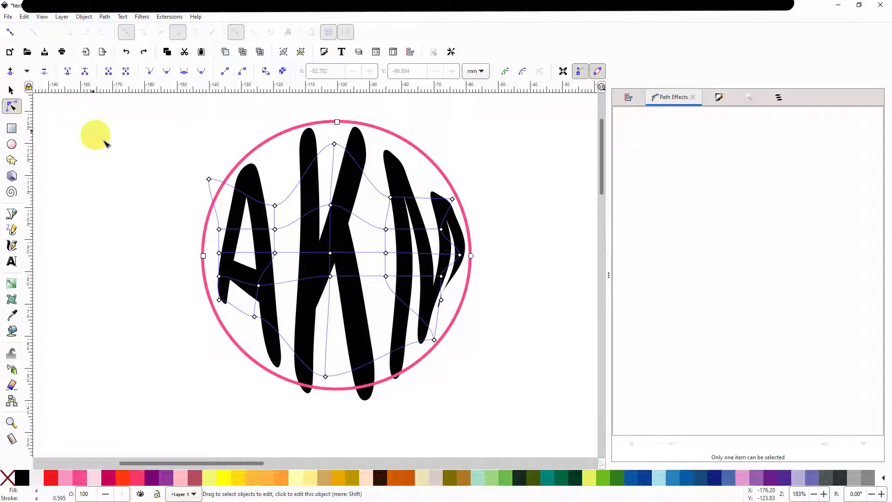
left_click(106, 141)
left_click(330, 255)
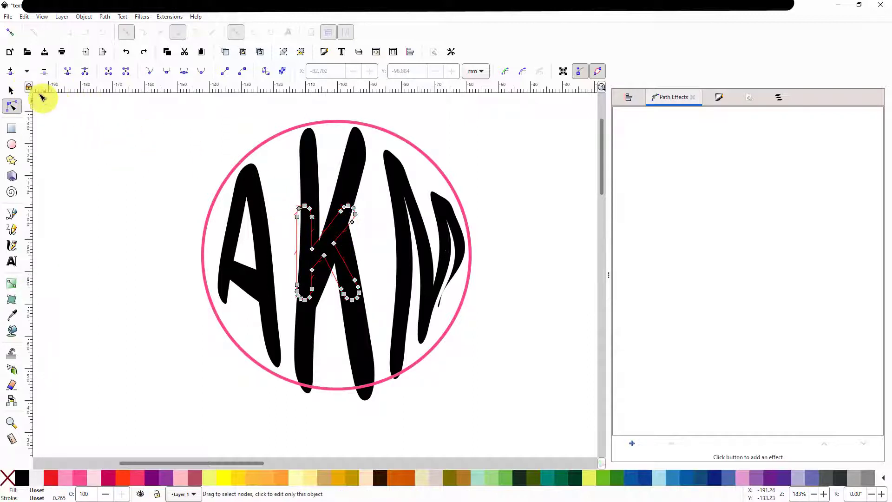
Reselect the letters and circle to edit the lattice, slightly raising the top node beside the A and pulling its matching bottom node downward and outward
left_click(11, 90)
left_click_drag(149, 112, 510, 427)
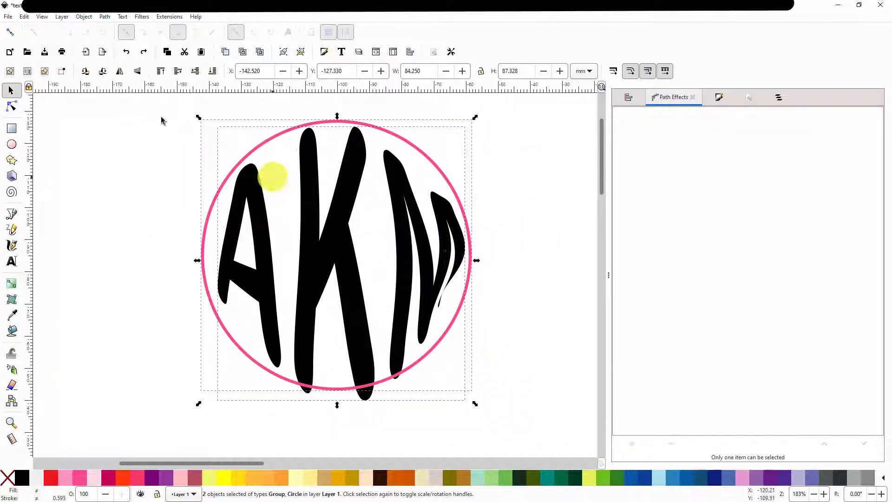
left_click(12, 109)
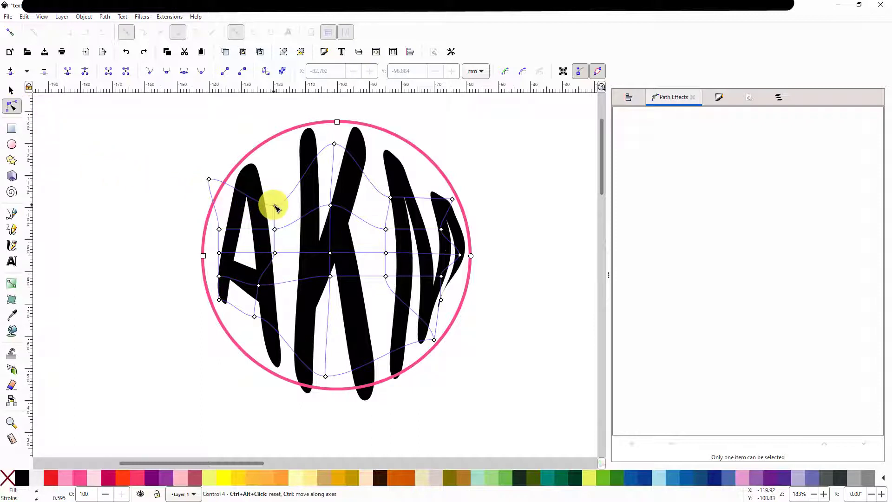
left_click_drag(275, 207, 275, 201)
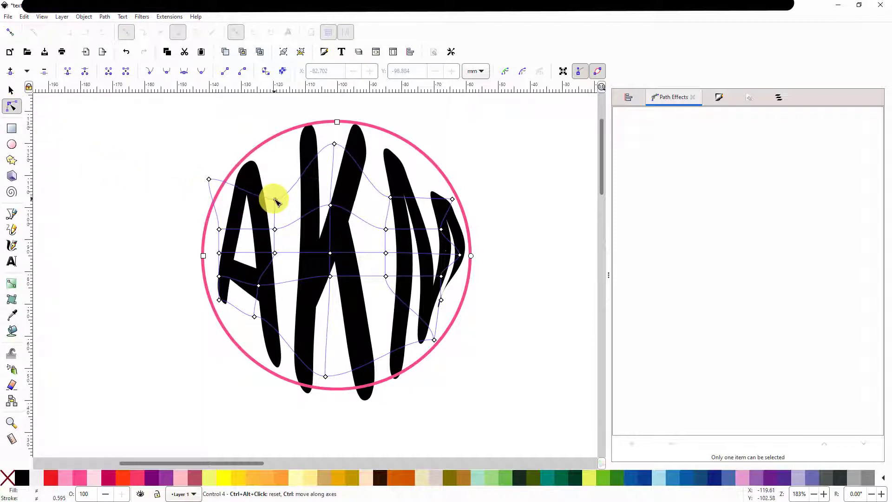
left_click_drag(255, 317, 252, 322)
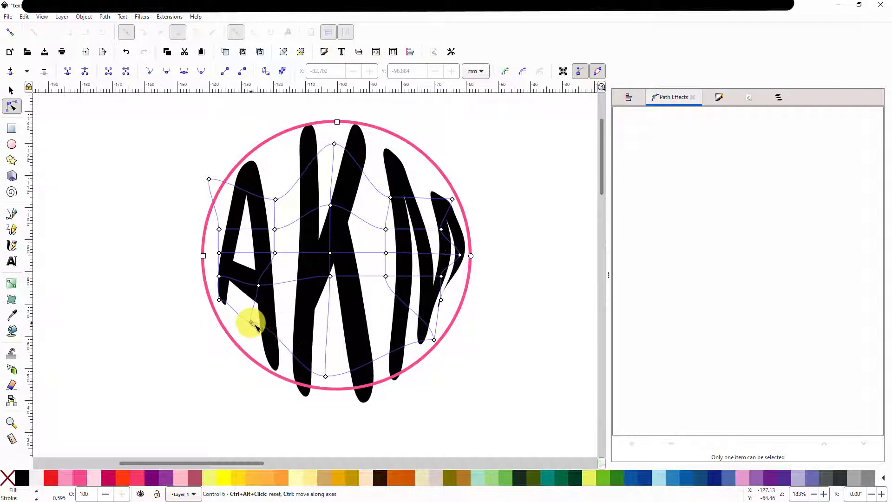
left_click(275, 357)
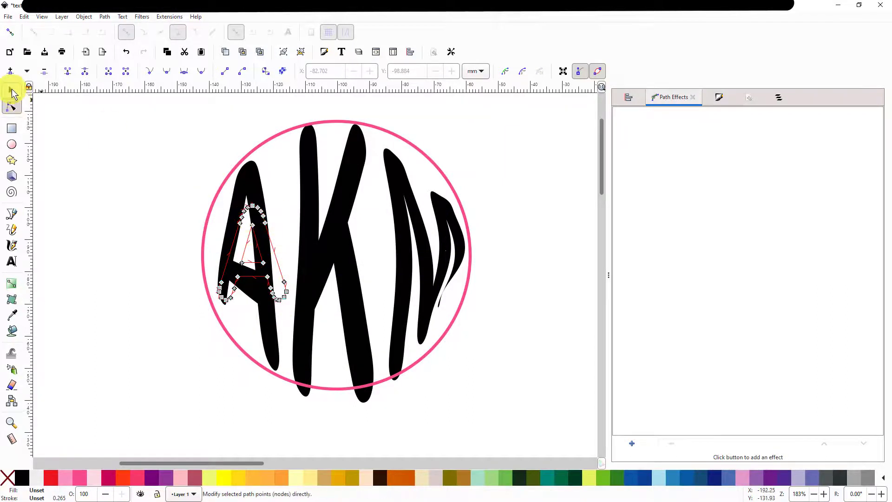
left_click(12, 91)
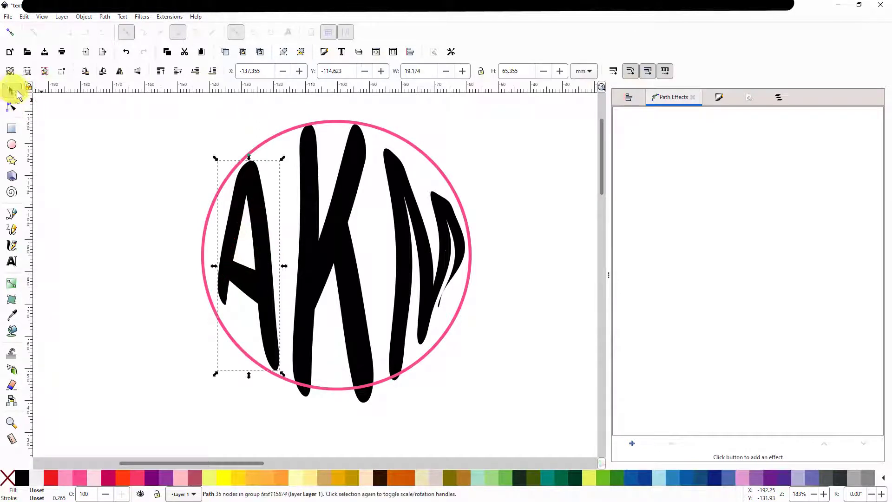
Select the AKM letters with the circle and move the top lattice nodes beside the A and at the M slightly up and rightward
left_click_drag(177, 108, 502, 428)
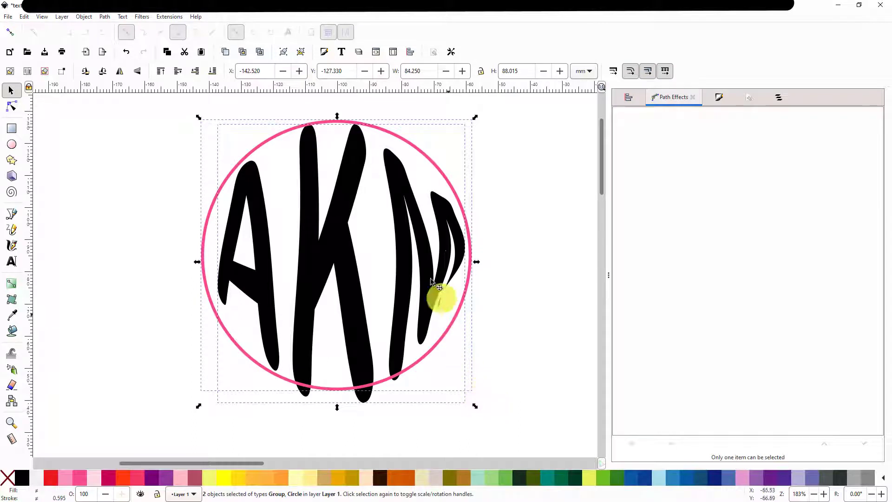
left_click(11, 106)
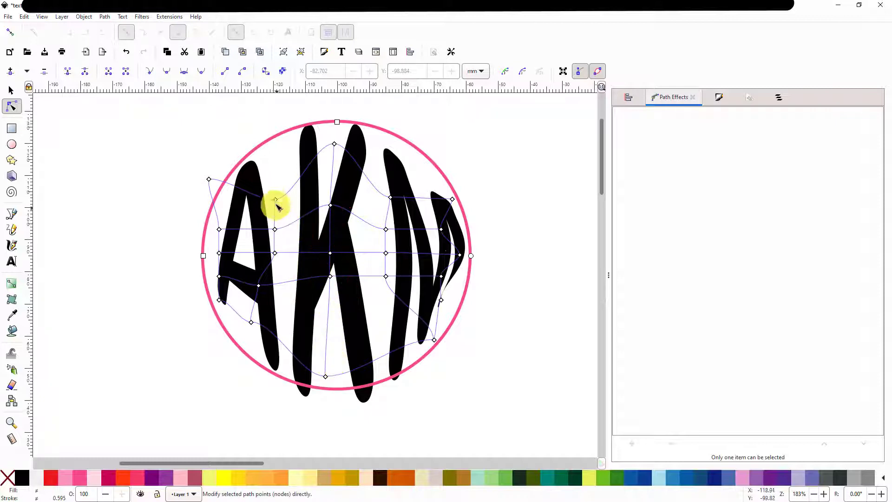
mouse_move(276, 200)
left_mouse_down()
mouse_move(277, 183)
mouse_move(279, 194)
left_mouse_up()
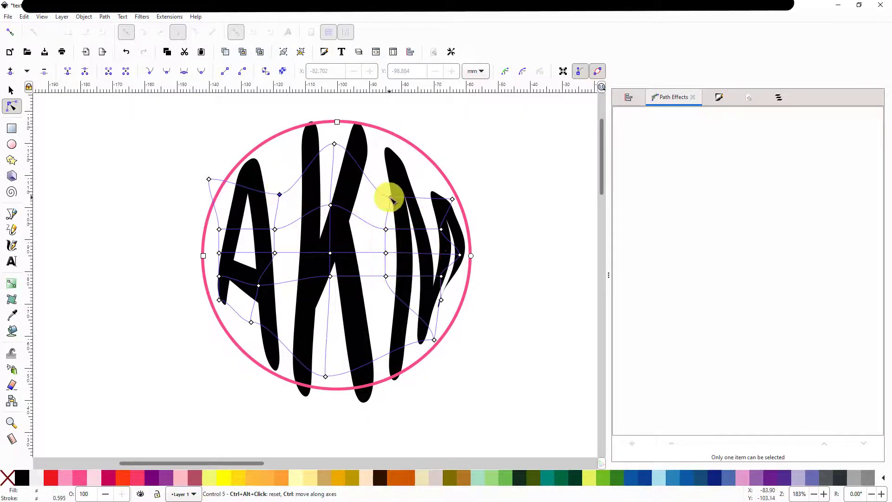
left_click_drag(390, 196, 407, 188)
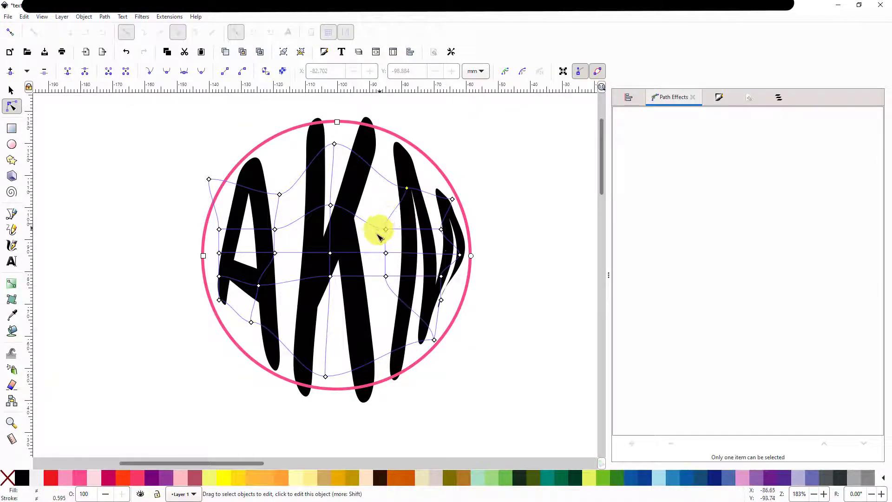
Select the AKM letters together with the circle, convert them with Object to Path, and clear the selection
scroll(371, 249, "down", 2)
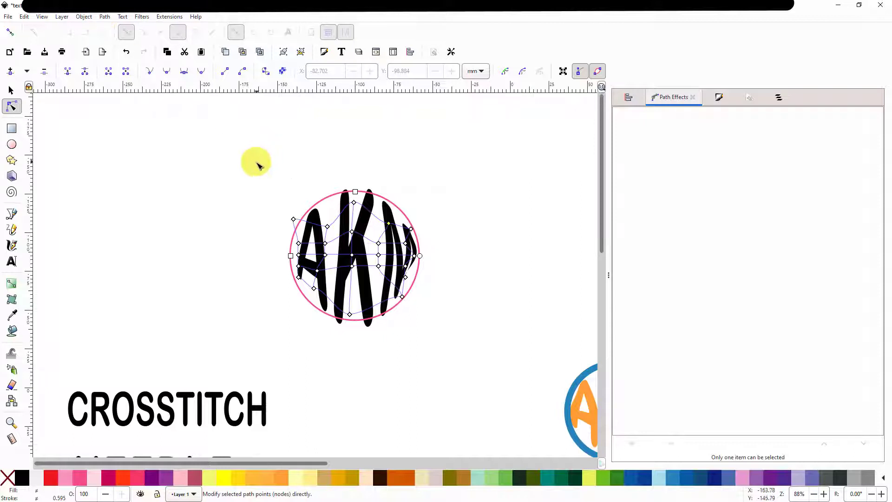
left_click(11, 91)
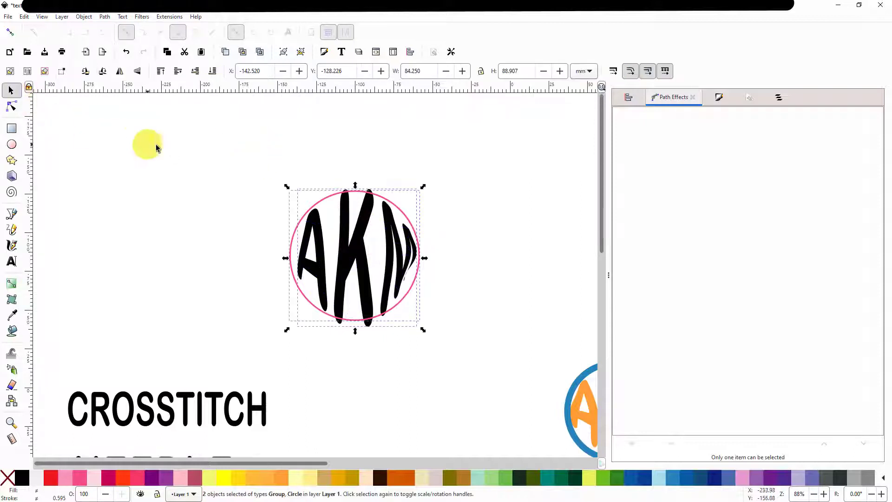
left_click_drag(175, 144, 465, 362)
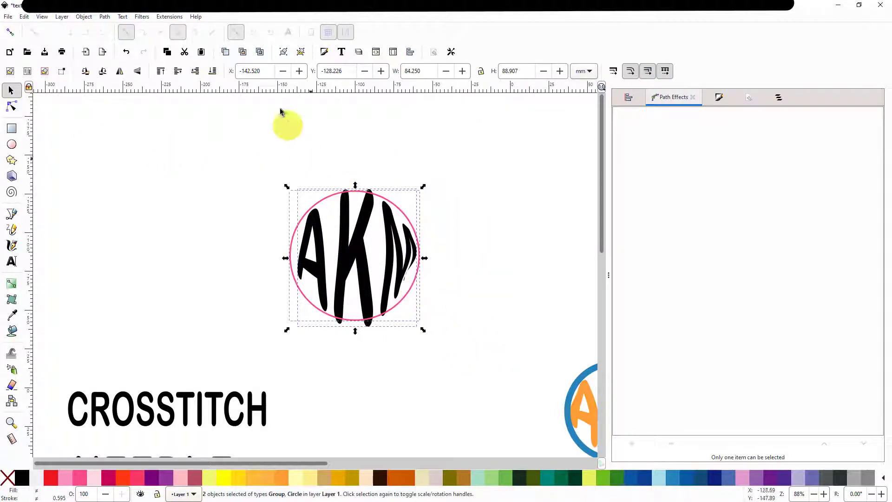
left_click(105, 17)
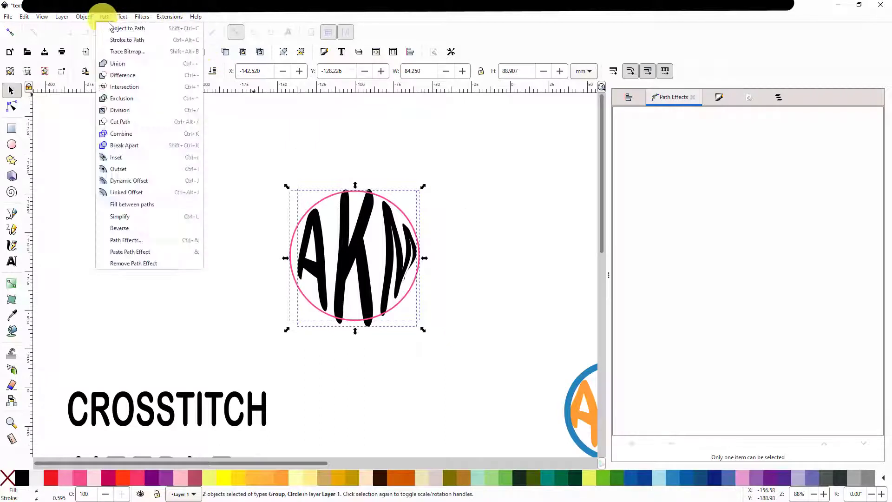
left_click(131, 30)
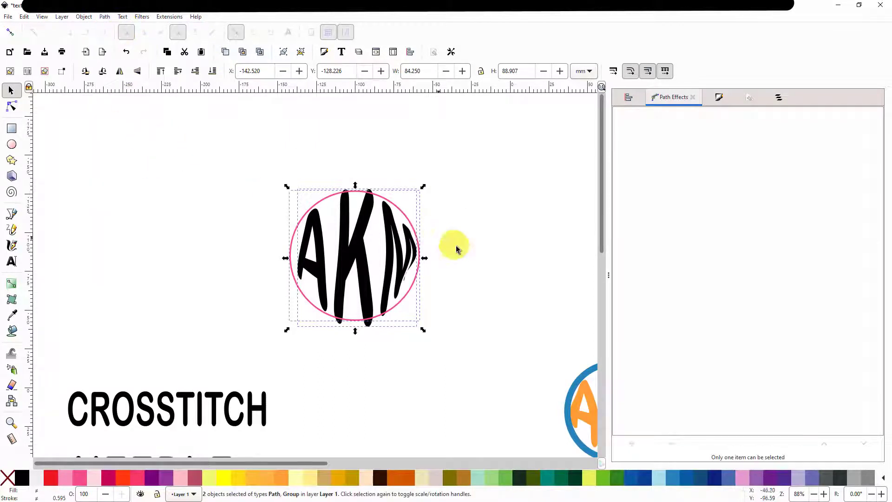
left_click(430, 265)
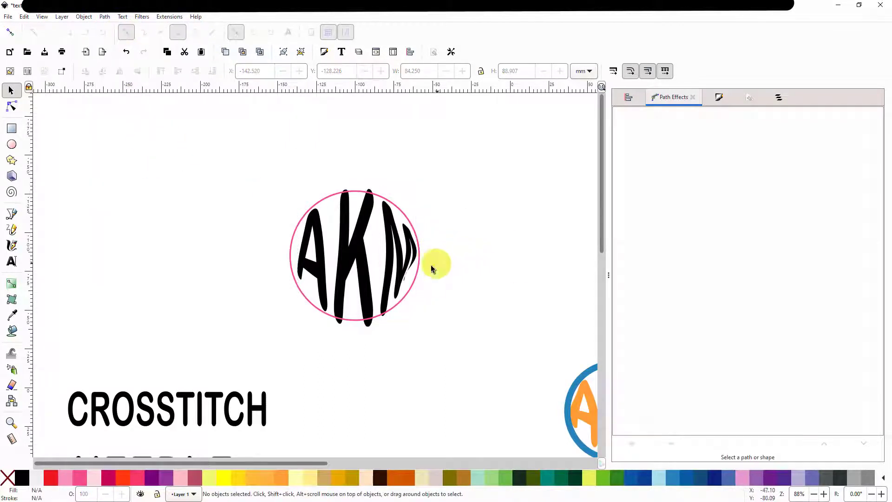
Move the AKM letter group out of the pink circle and delete the circle
left_click(388, 249)
left_click_drag(391, 251, 214, 198)
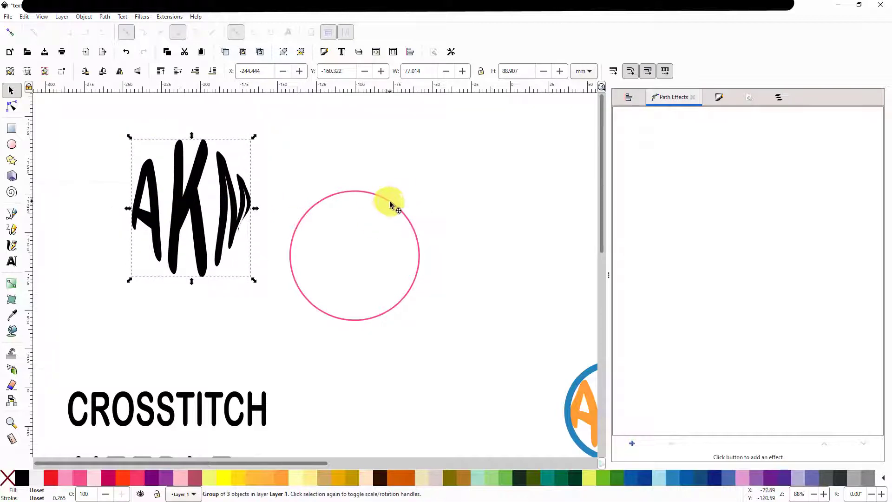
left_click(392, 206)
right_click(392, 208)
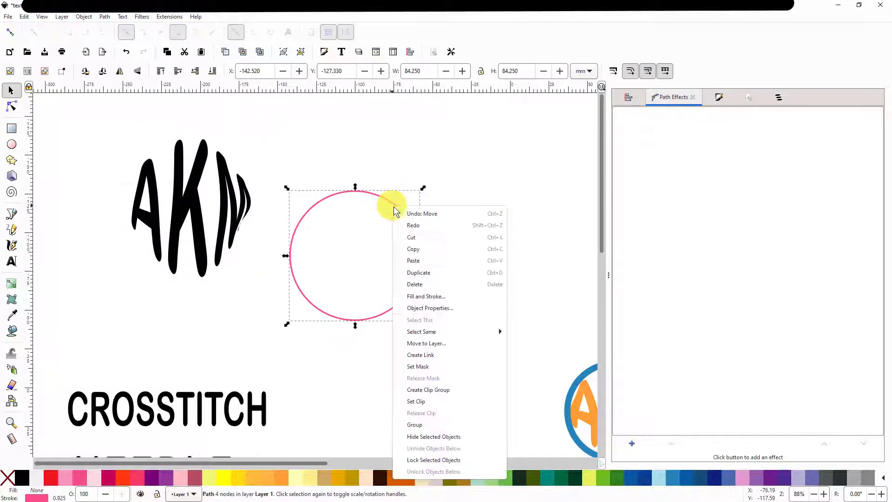
left_click(412, 281)
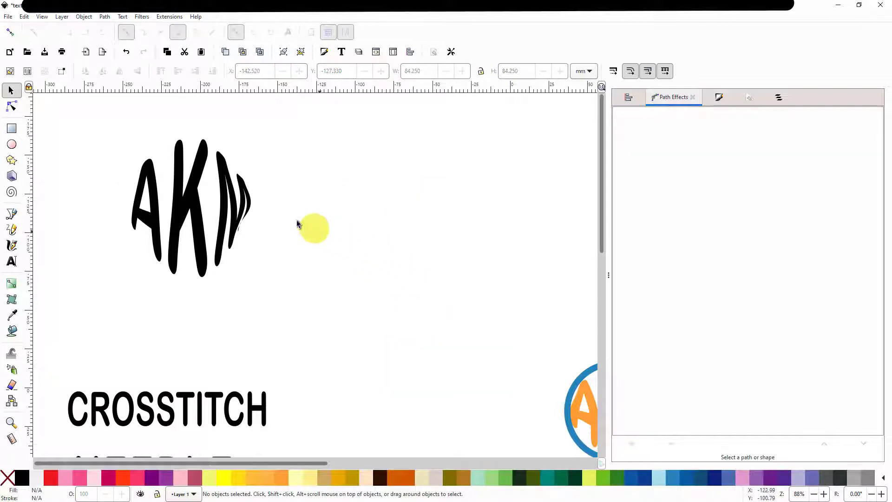
Shift the warped AKM letter group aside and delete it to free the canvas above the text list
left_click_drag(231, 207, 350, 185)
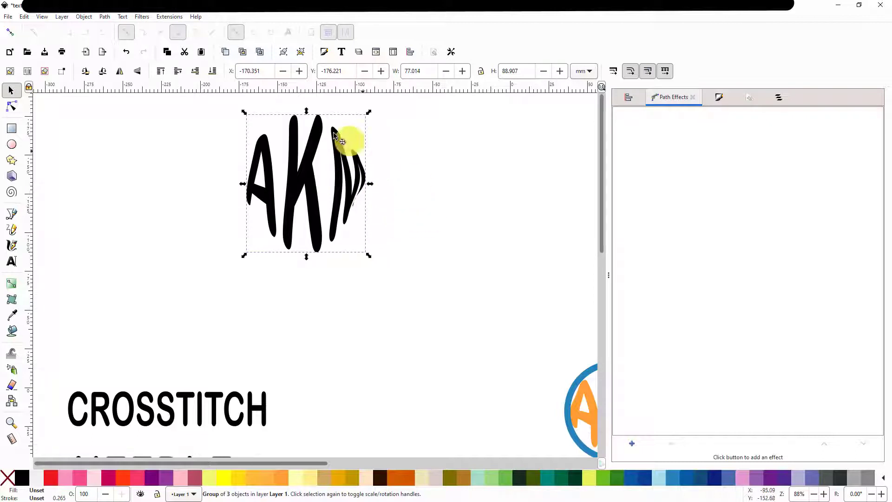
right_click(305, 178)
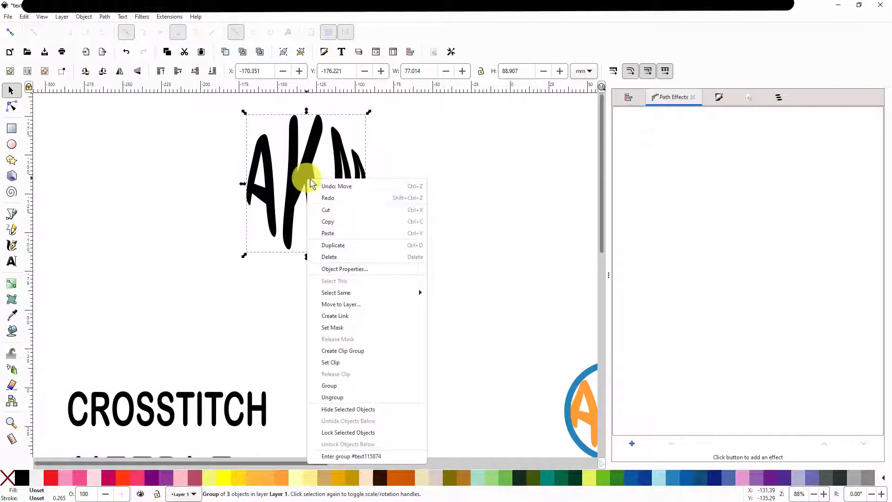
left_click(335, 258)
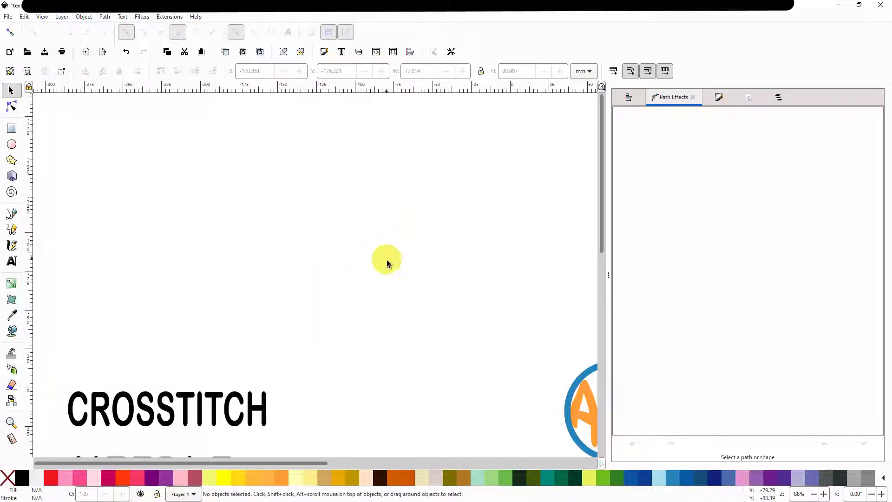
Draw an open zigzag path of three straight segments, about 293 mm wide, in the empty area above the CROSSTITCH text
scroll(388, 260, "down", 3)
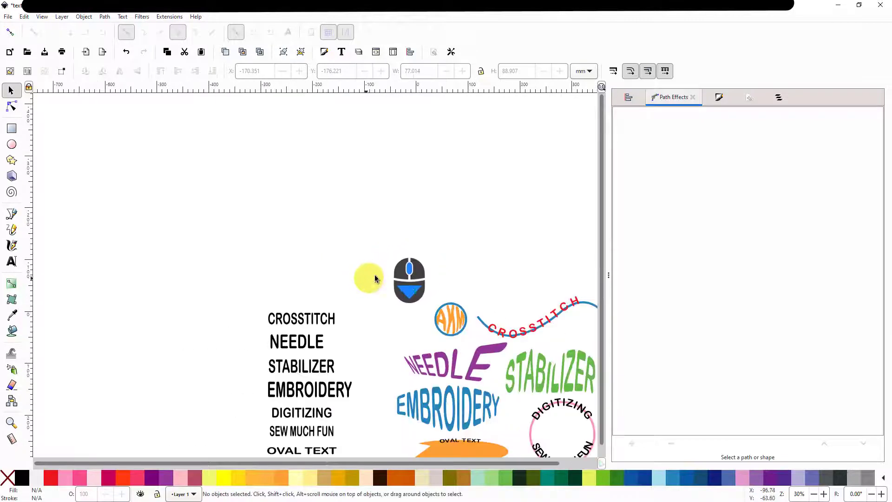
left_click_drag(410, 235, 336, 232)
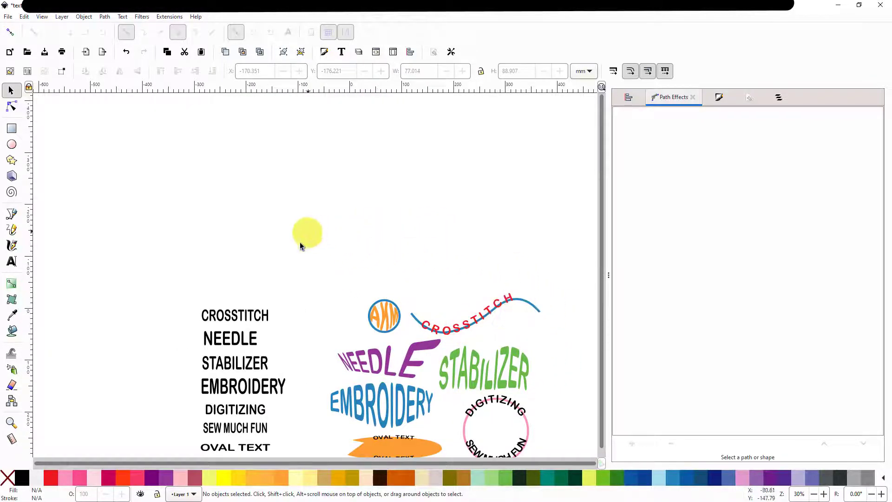
scroll(219, 246, "up", 2)
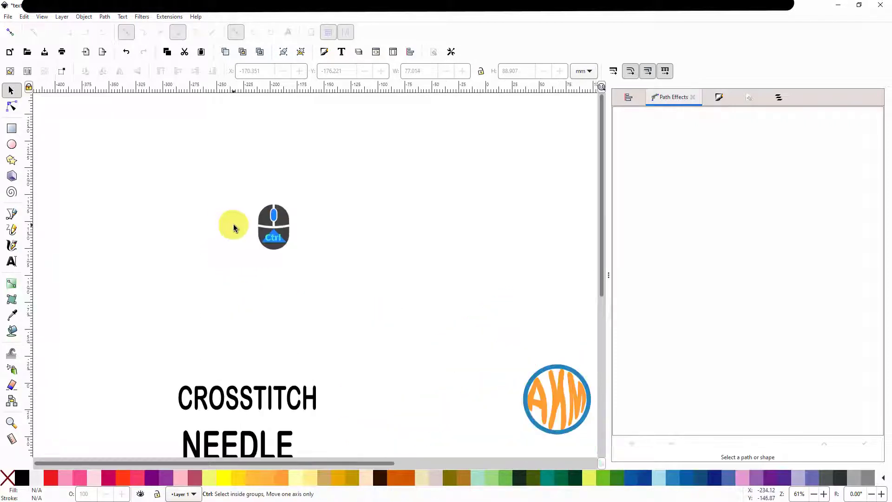
left_click(12, 214)
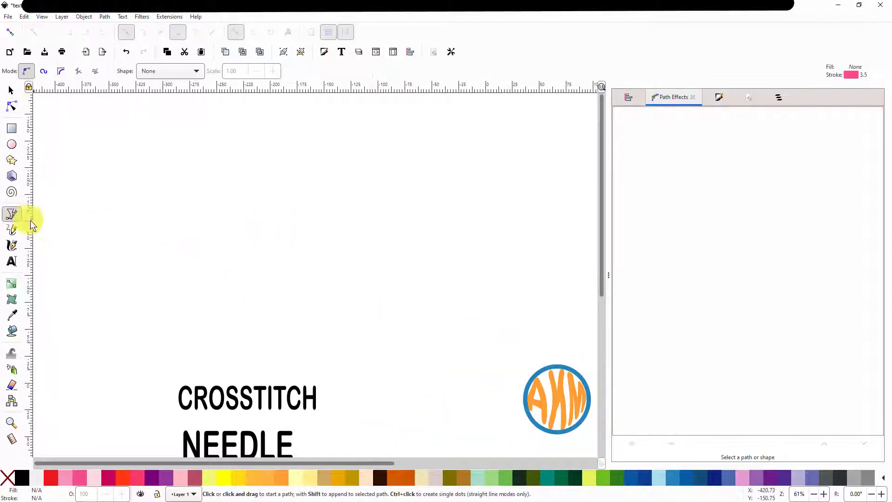
left_click(145, 206)
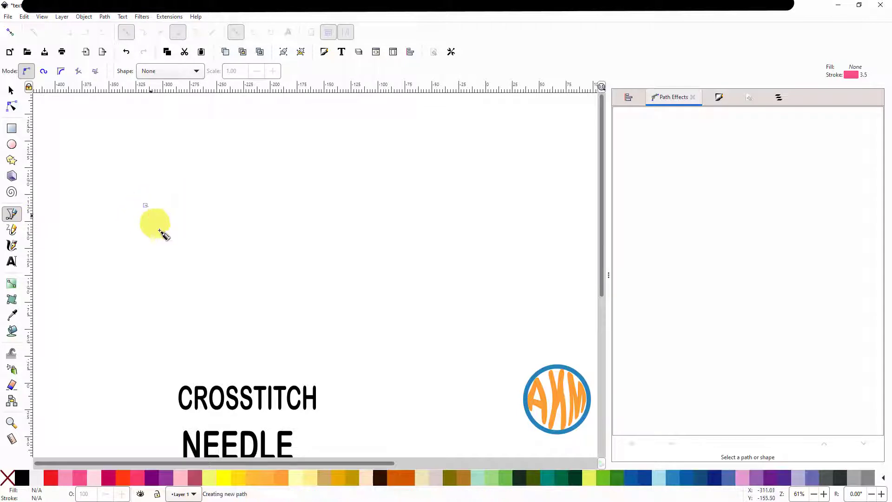
left_click(263, 235)
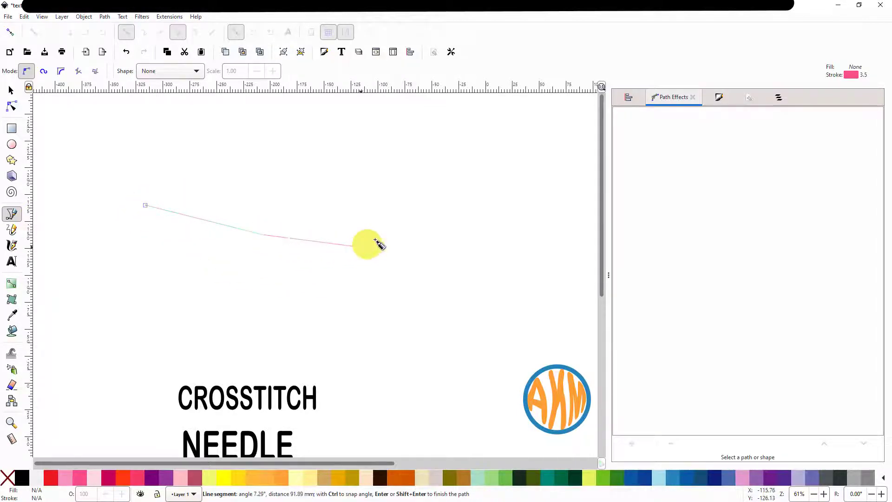
left_click(388, 209)
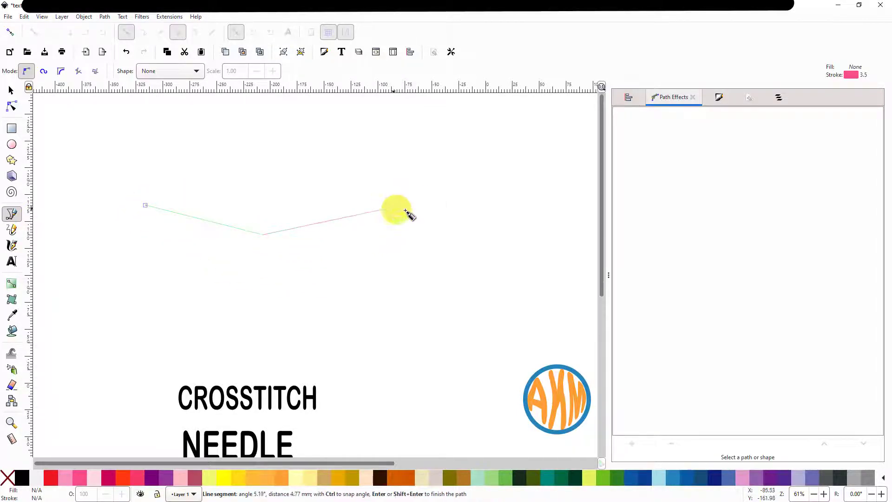
left_click(460, 238)
key("Return")
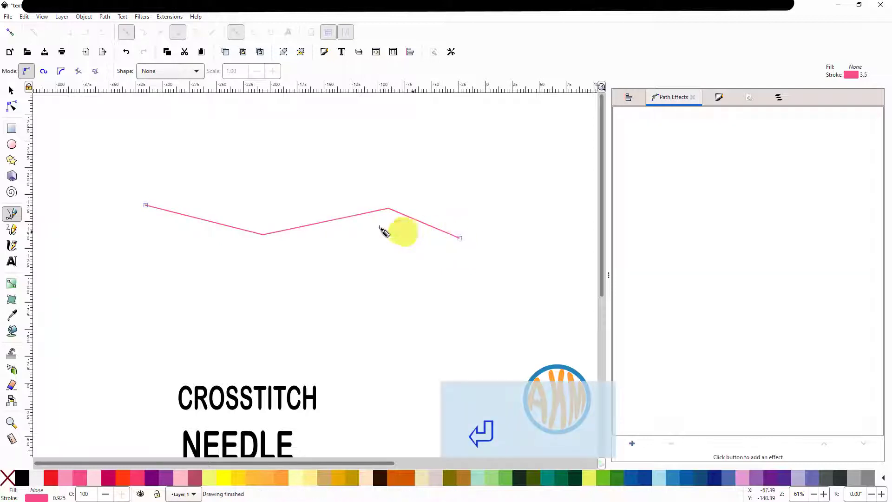
Bend the zigzag's segments into a wave: the first curving down, the second curving up and the third curving down
left_click(11, 108)
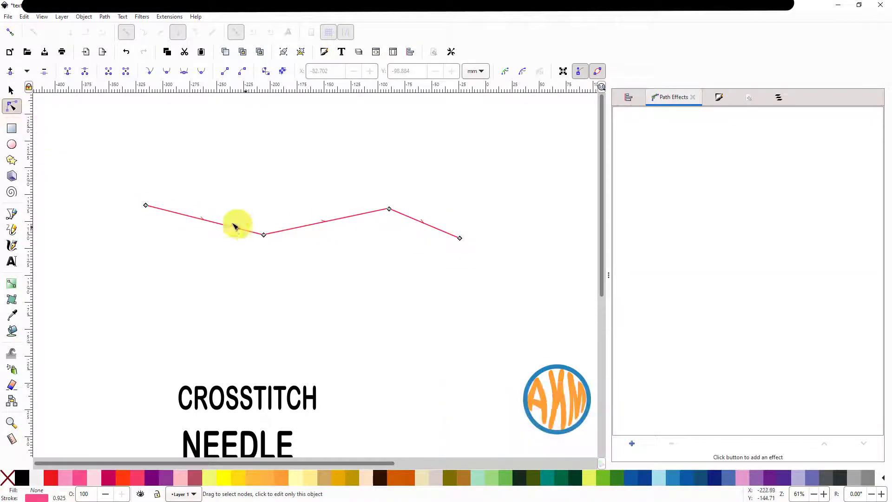
left_click_drag(201, 221, 197, 243)
left_click_drag(325, 222, 326, 195)
left_click(425, 235)
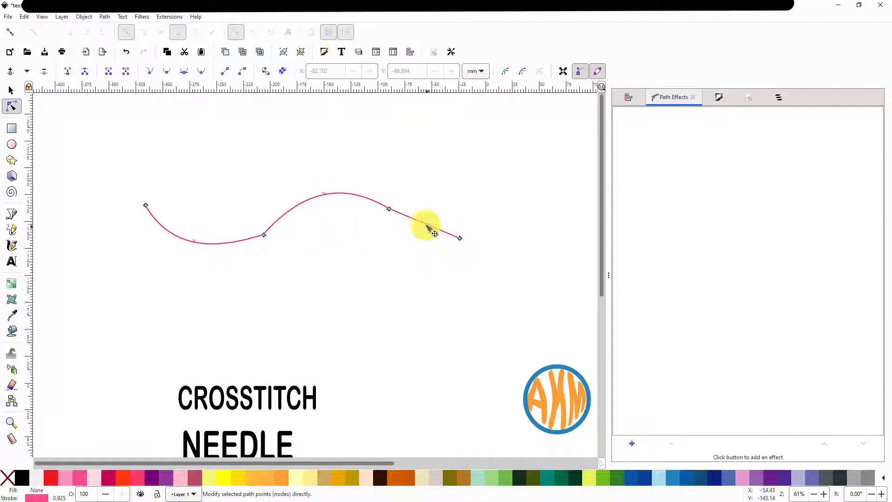
left_click_drag(424, 226, 425, 249)
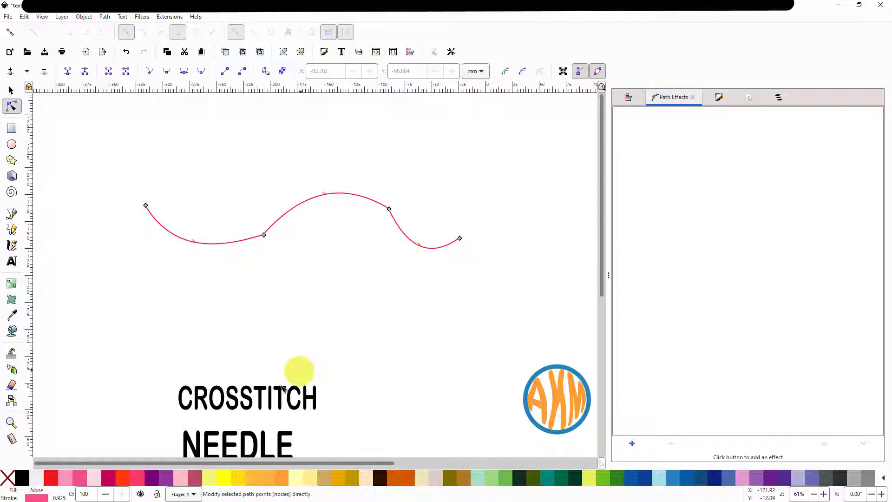
Select the CROSSTITCH text together with the wavy path and put the text on the path
left_click(250, 404)
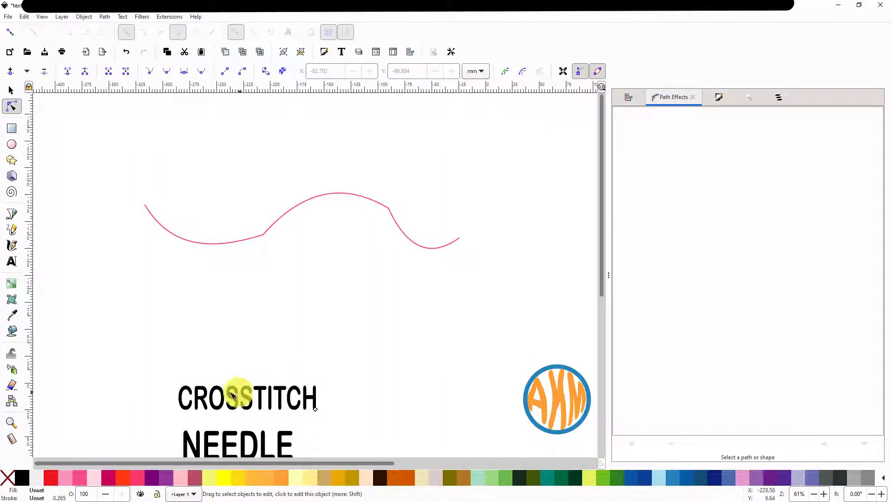
left_click(12, 90)
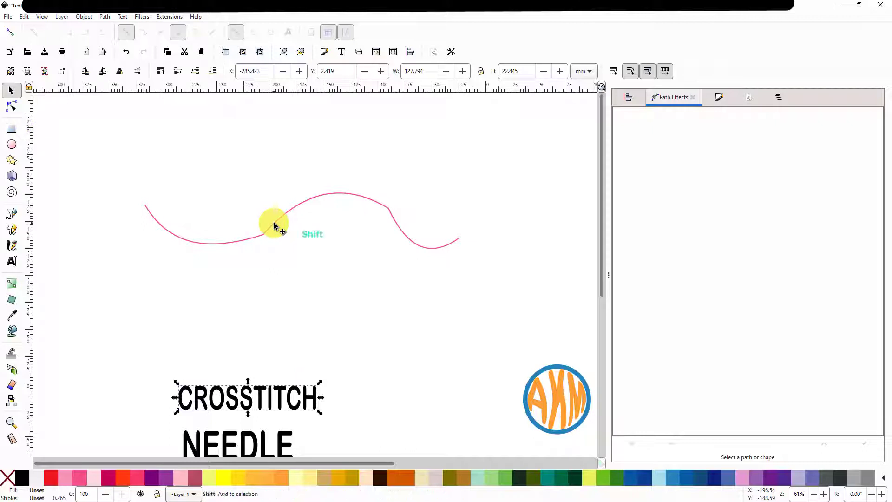
left_click(274, 227, "shift")
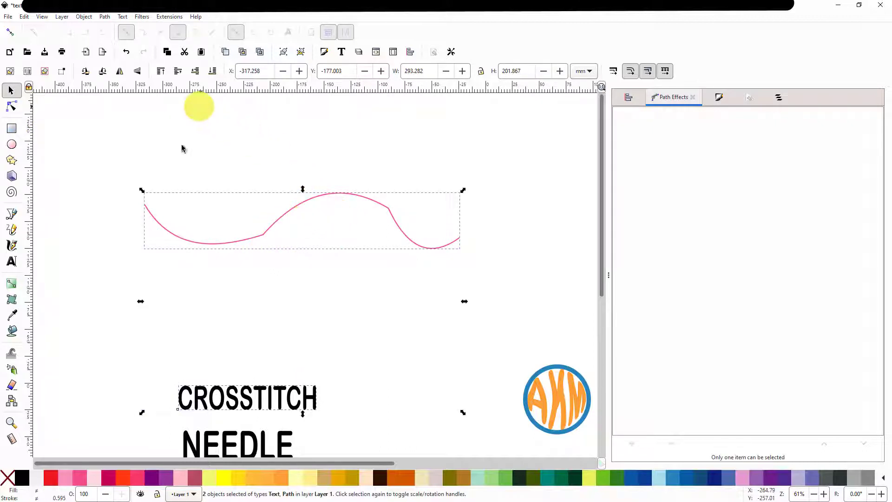
left_click(103, 18)
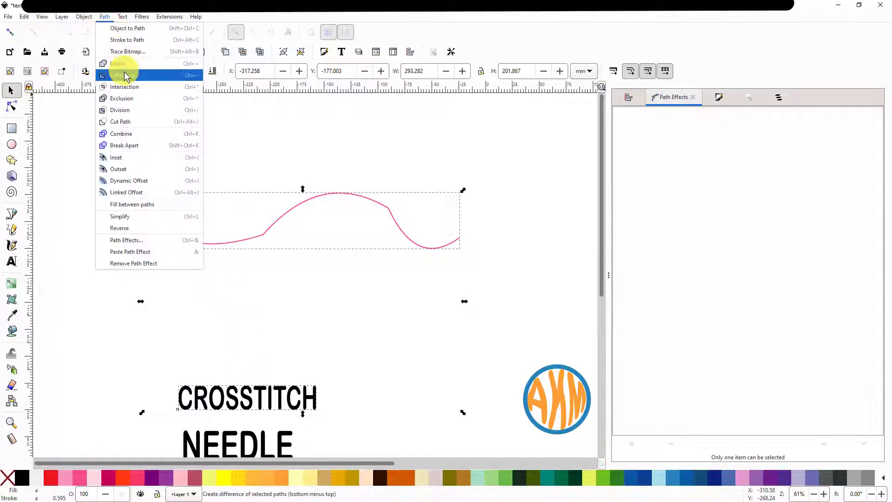
mouse_move(122, 18)
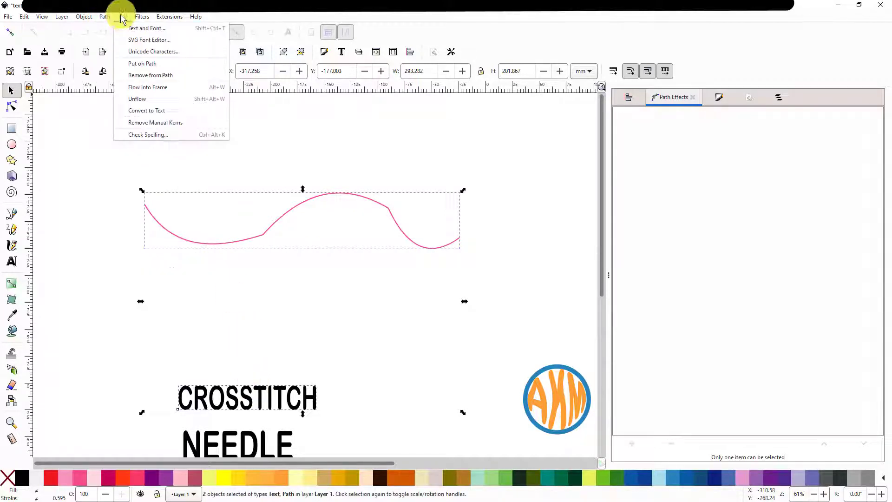
left_click(142, 64)
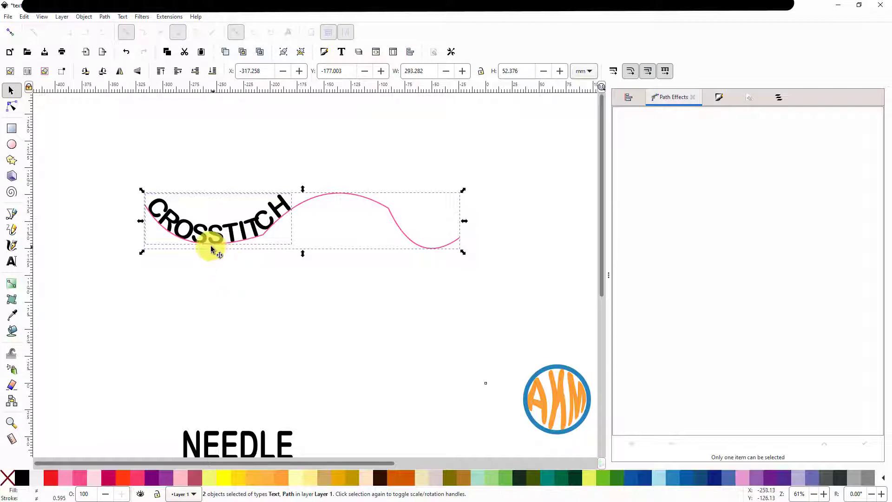
Select all the letters of the CROSSTITCH text on the path and set their letter spacing to 13.72 px
scroll(191, 249, "up", 1, "ctrl")
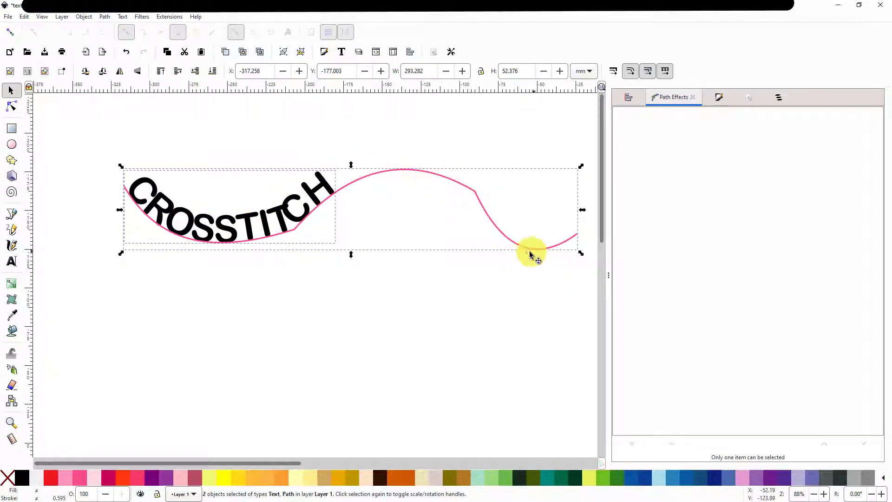
double_click(314, 195)
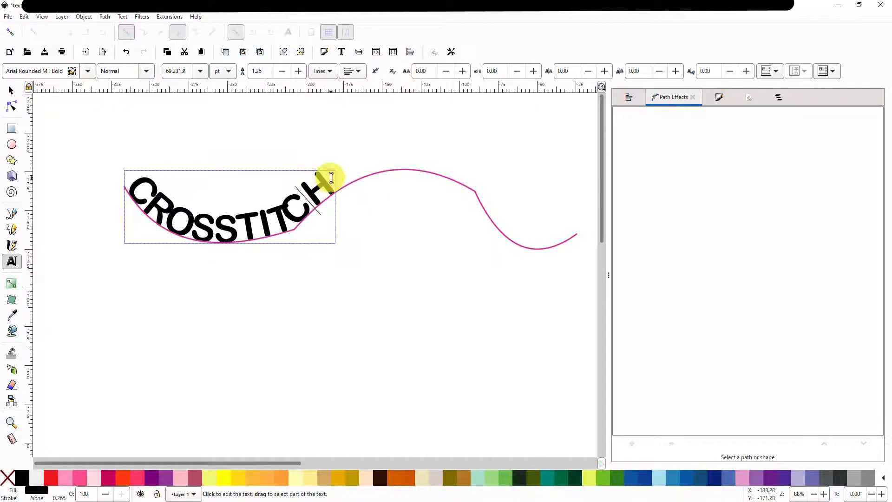
left_click_drag(332, 177, 135, 193)
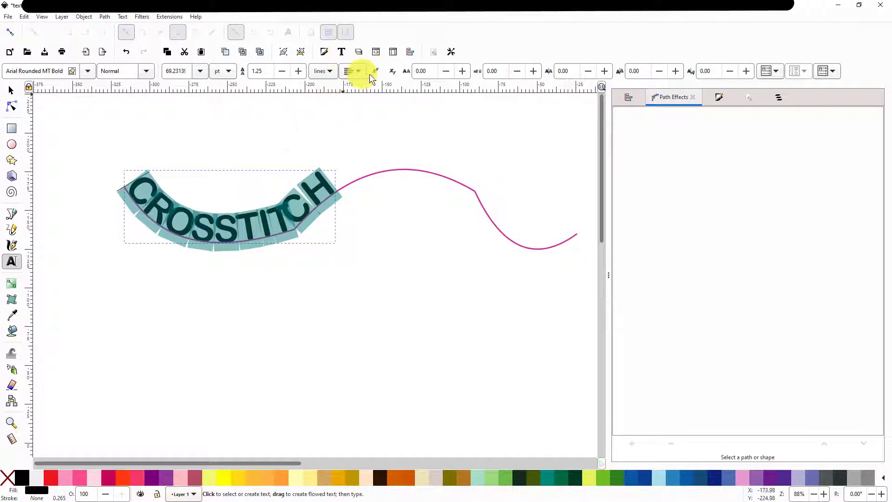
left_click(462, 71)
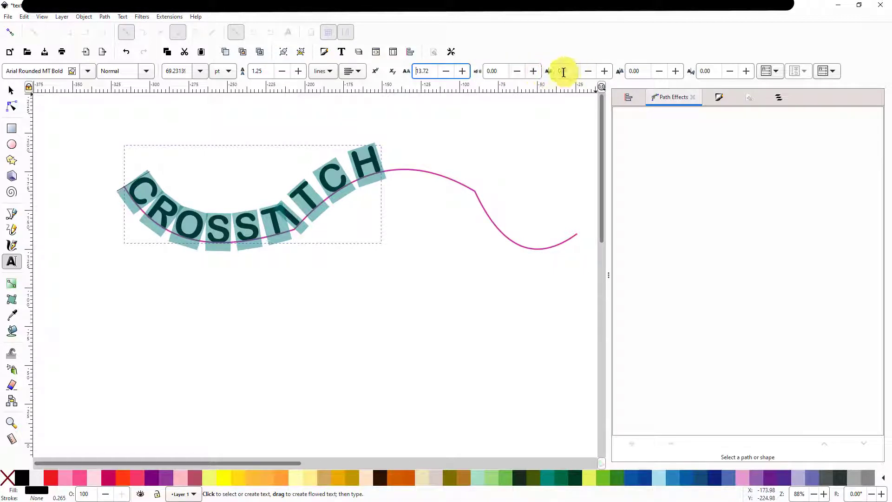
Slide the selected CROSSTITCH letters further along the wave, trying a horizontal kerning of 20 px and settling on 50 px
left_click(605, 71)
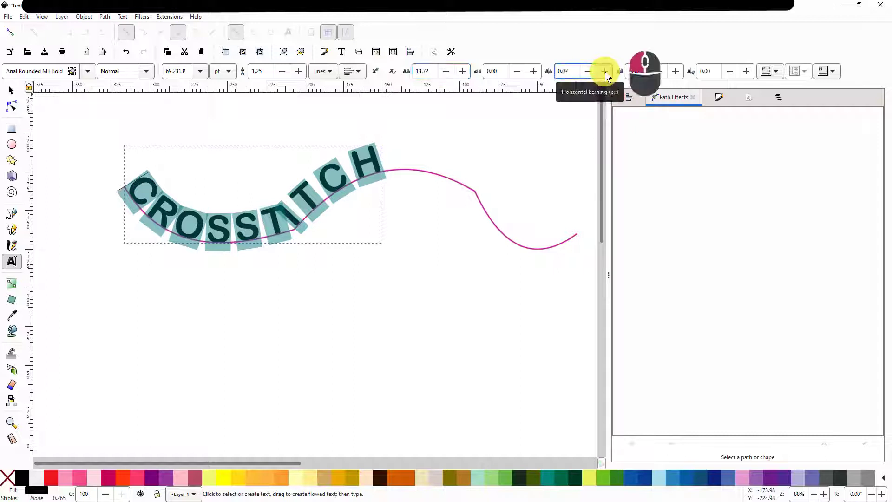
left_click_drag(605, 71, 605, 72)
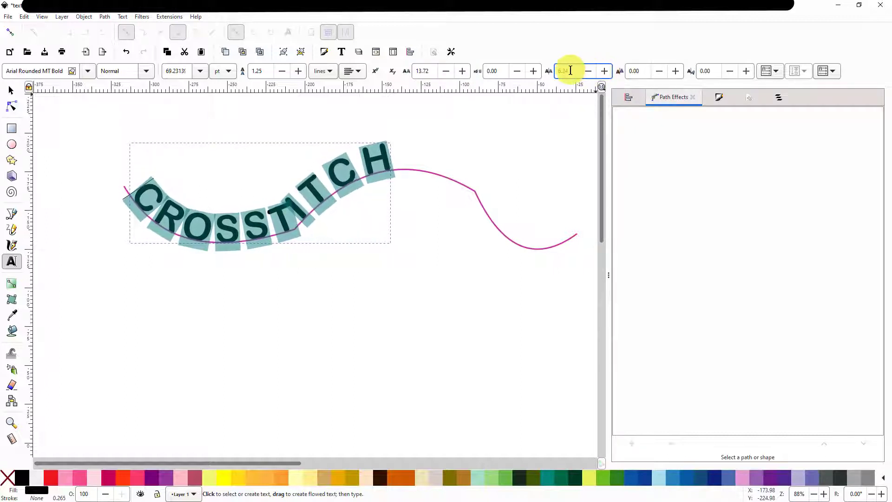
left_click(570, 72)
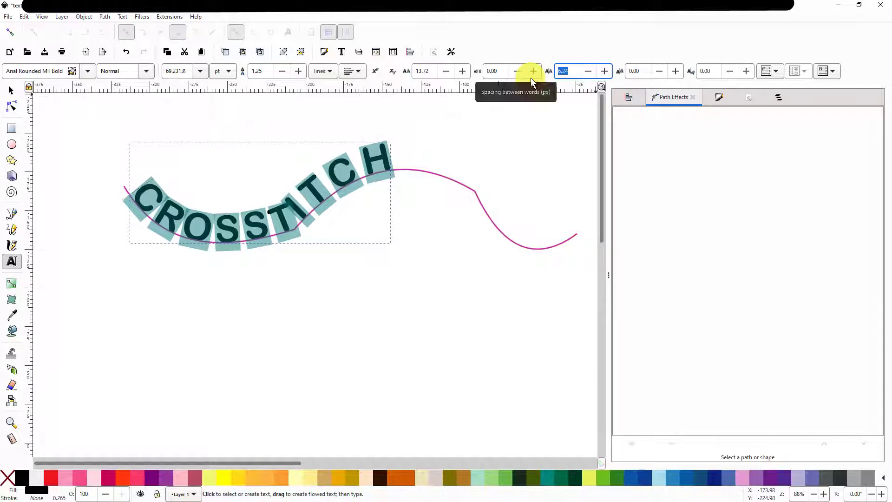
type("20")
key("Return")
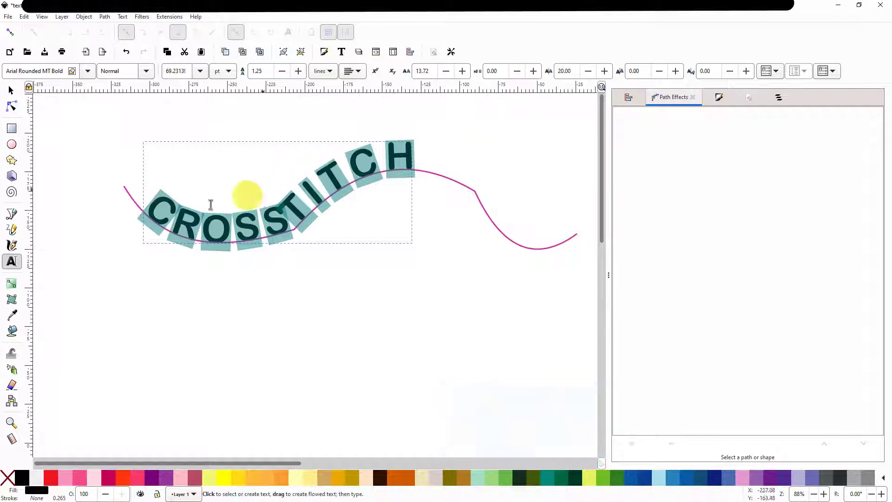
triple_click(577, 71)
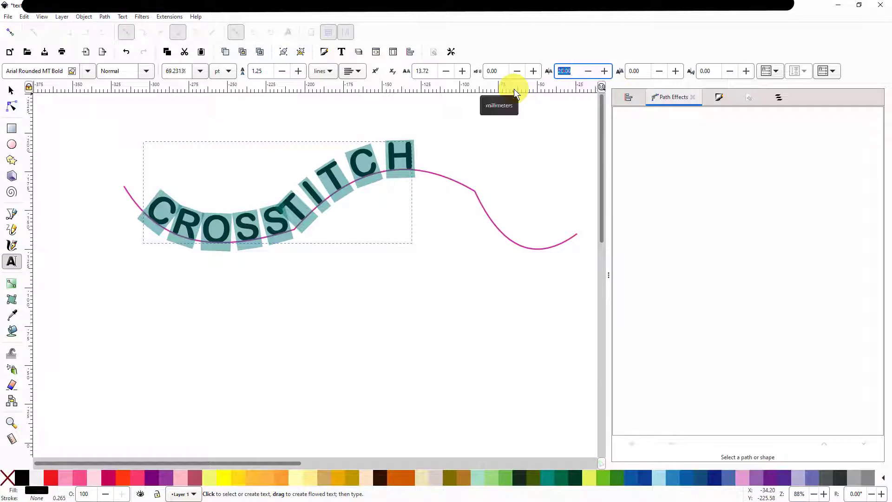
type("50")
key("Return")
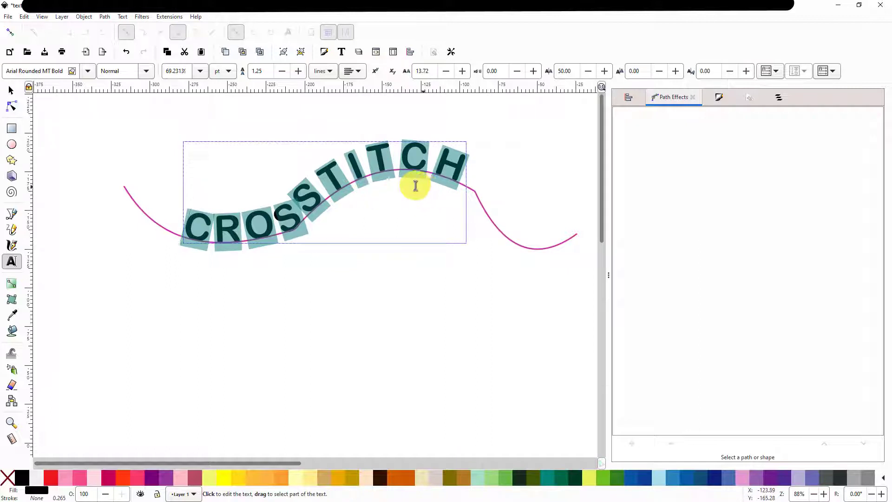
left_click(177, 228)
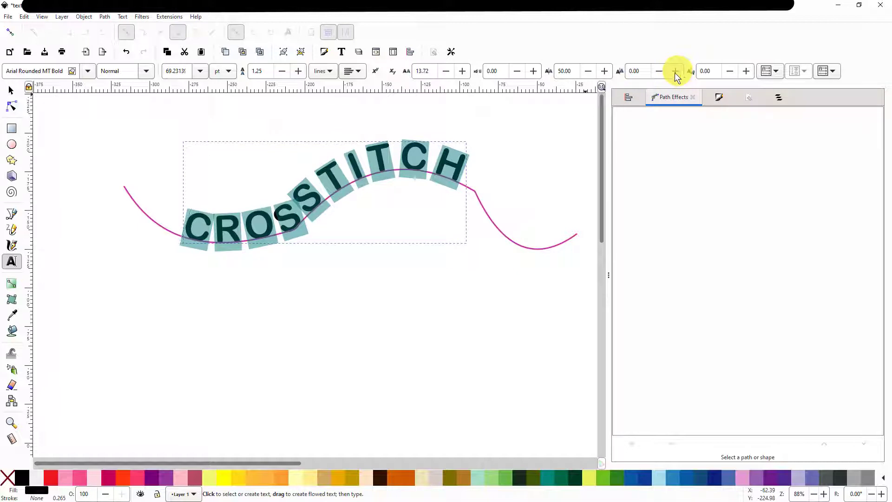
Try the vertical writing modes and the other text direction on CROSSTITCH, returning it to horizontal writing
left_click(774, 70)
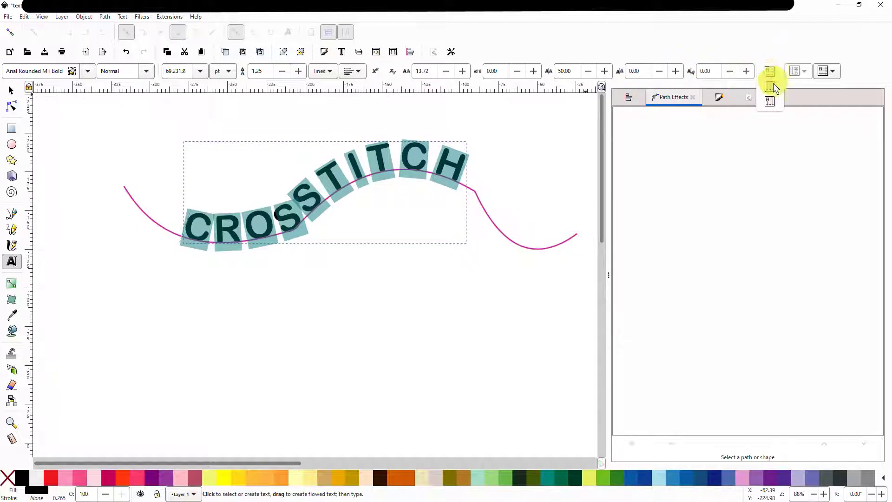
left_click(770, 86)
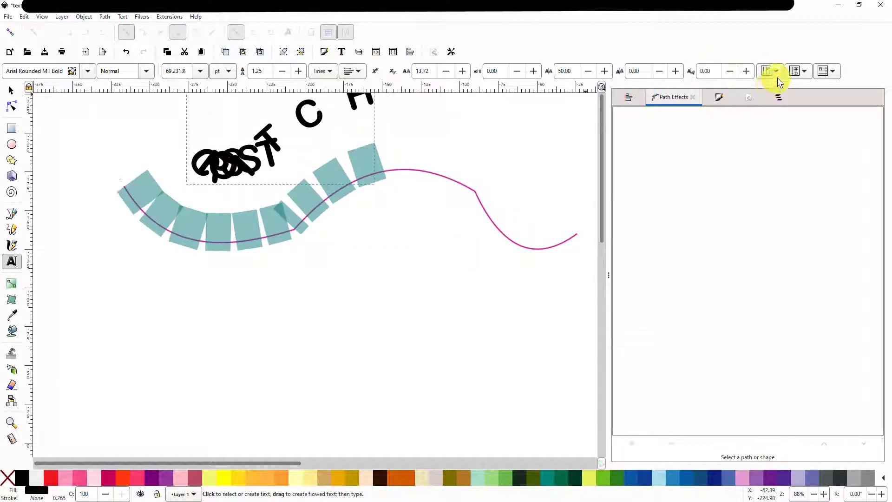
left_click(775, 70)
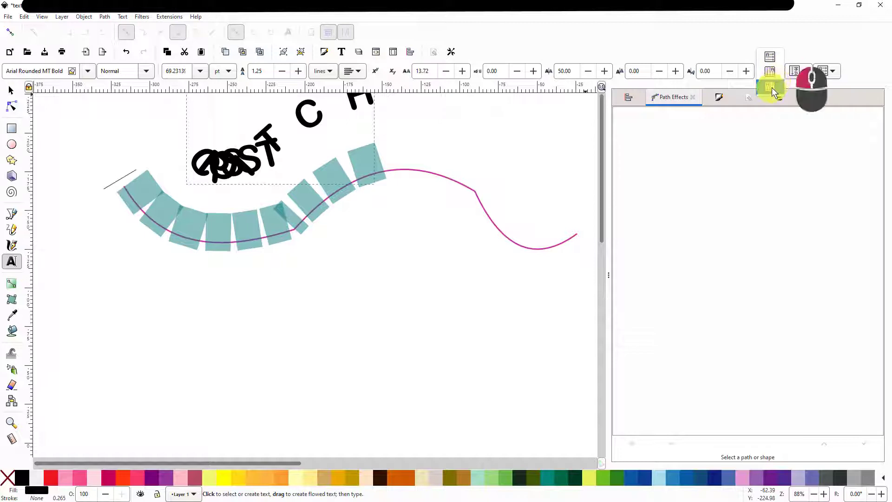
left_click(771, 87)
left_click(776, 70)
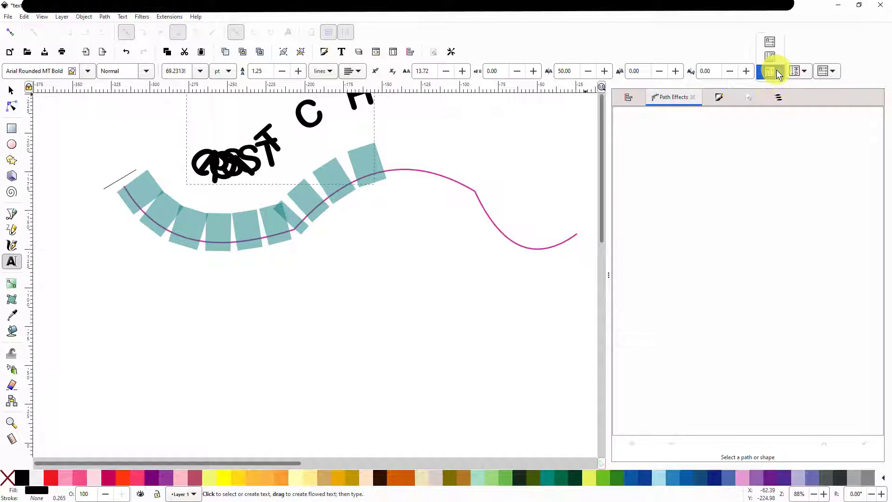
left_click(774, 42)
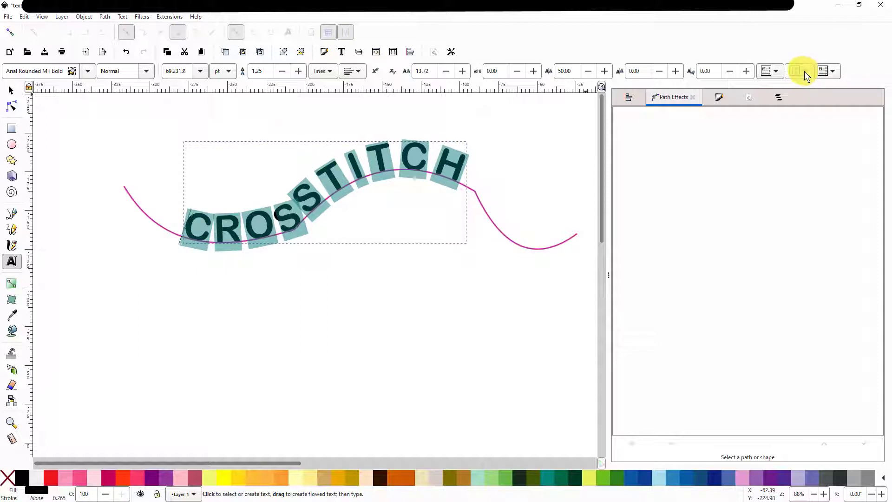
left_click(833, 73)
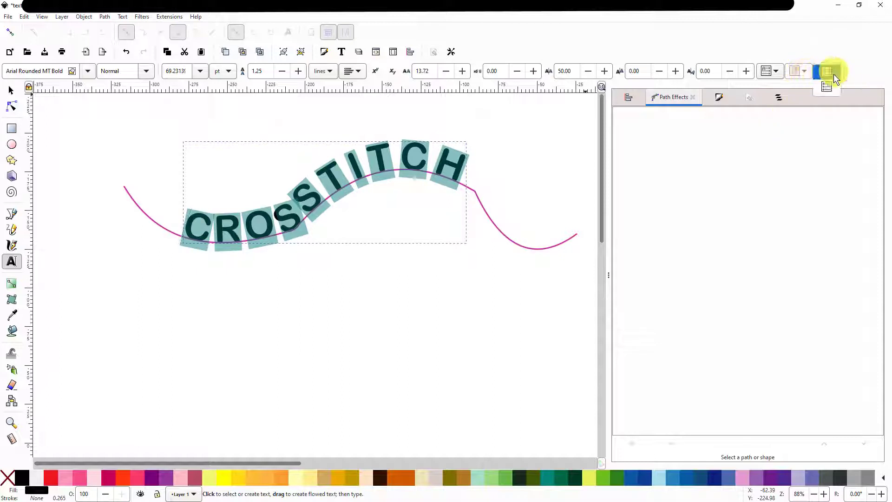
left_click(829, 86)
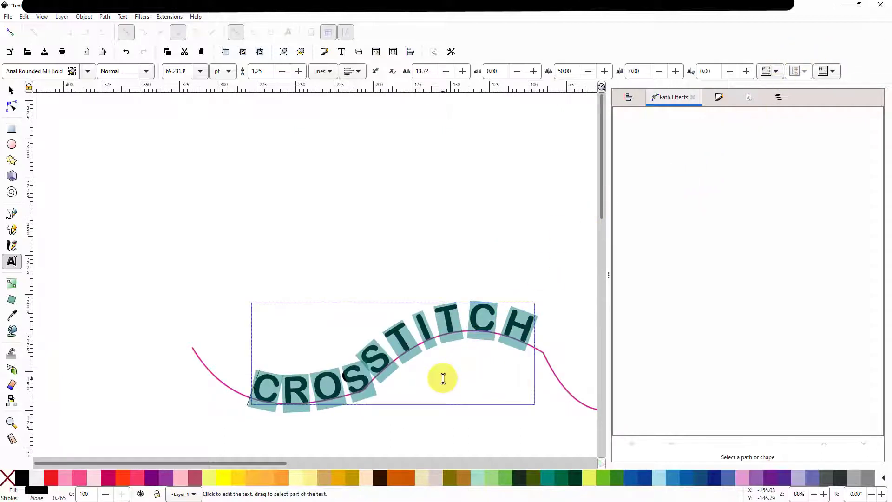
Set the character rotation of all the CROSSTITCH letters to 17.80 degrees and deselect the letters
left_click_drag(443, 377, 338, 277)
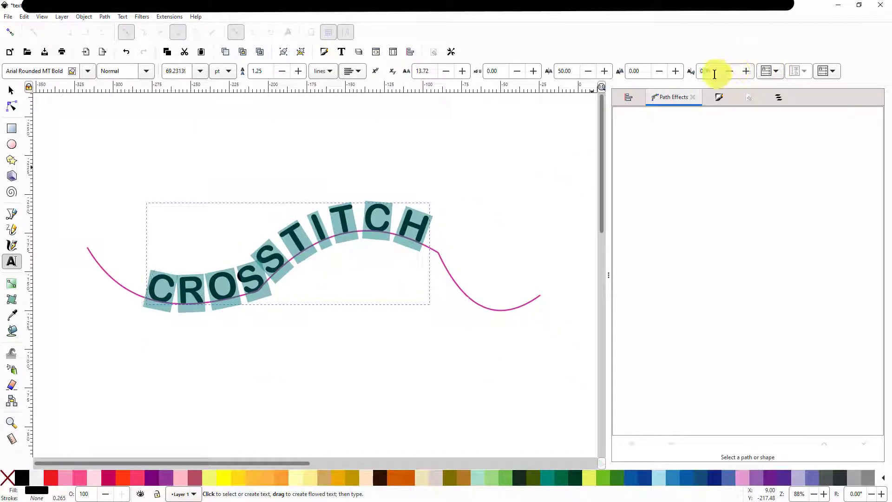
left_click(745, 71)
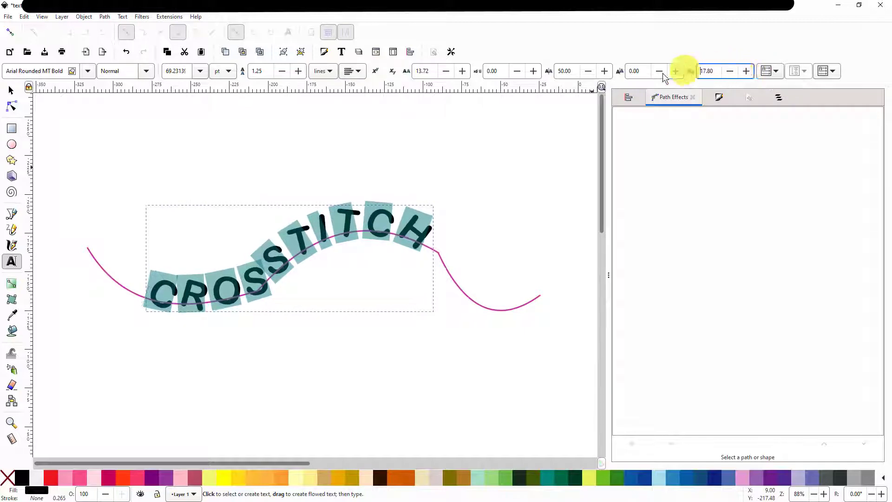
left_click(363, 228)
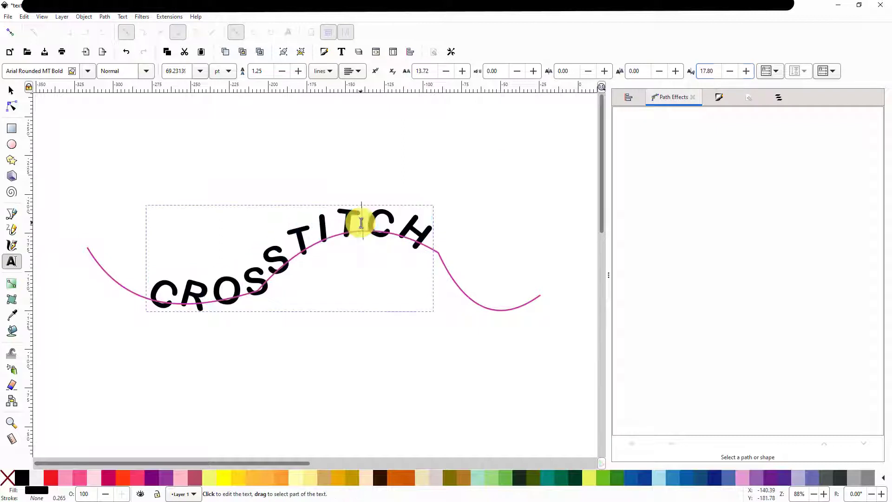
Rotate only the second T of CROSSTITCH to 32 degrees and shift it down below the neighbouring letters with vertical kerning
left_click_drag(361, 220, 341, 218)
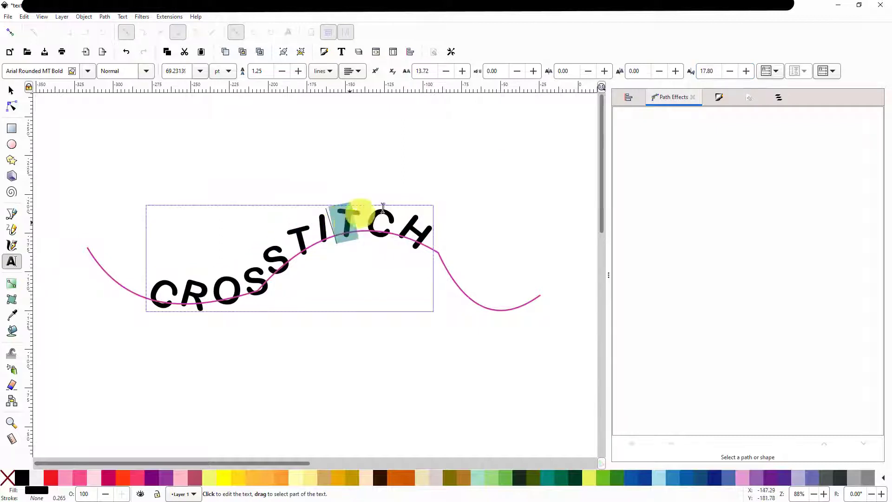
left_click(746, 71)
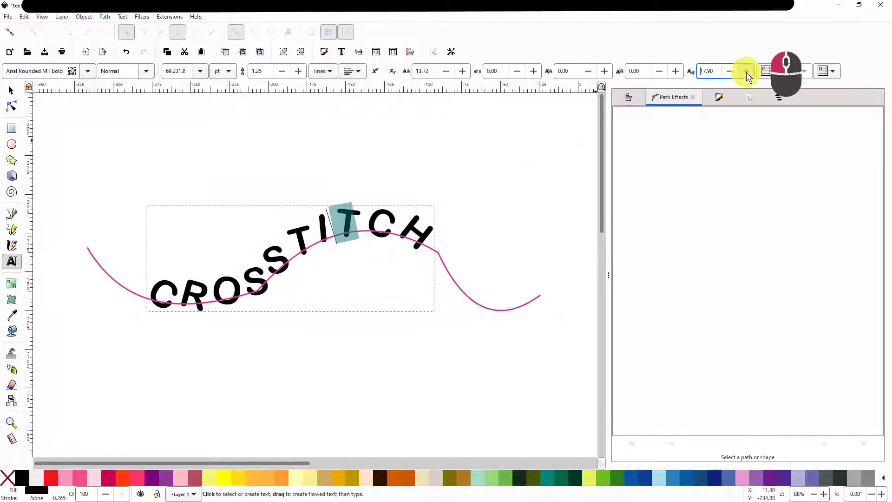
left_click(746, 72)
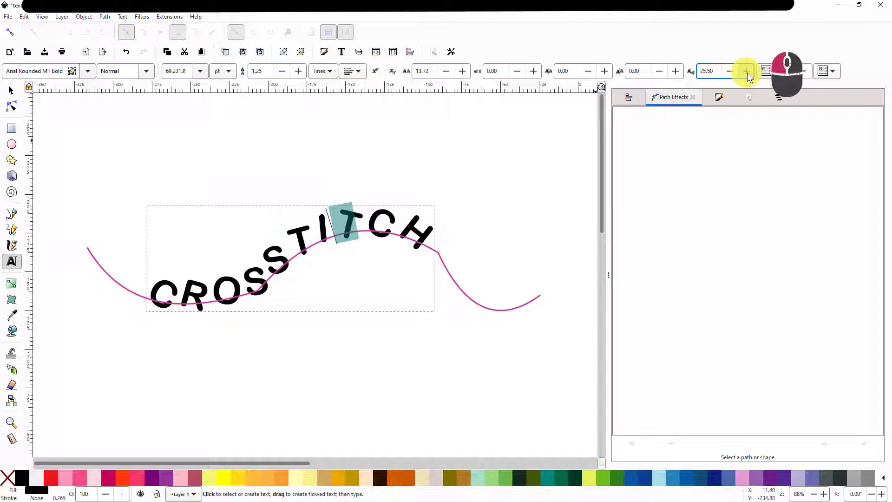
left_click(675, 73)
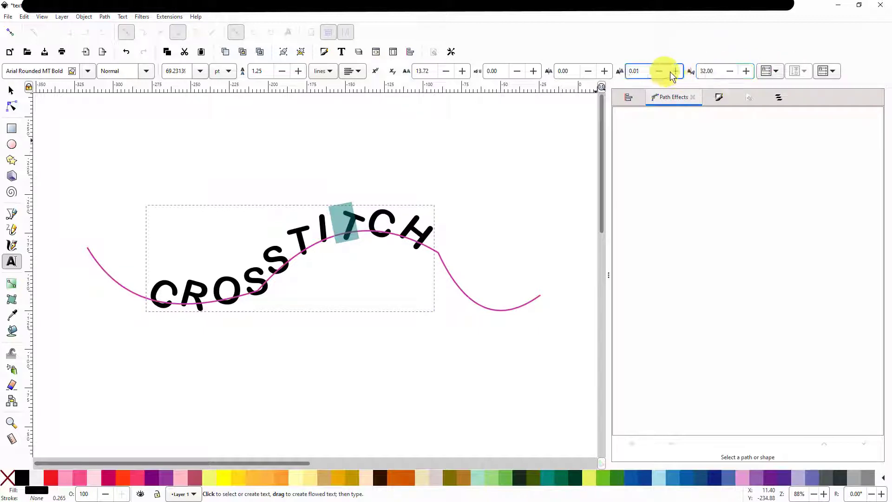
left_click(675, 72)
left_click_drag(676, 72, 676, 71)
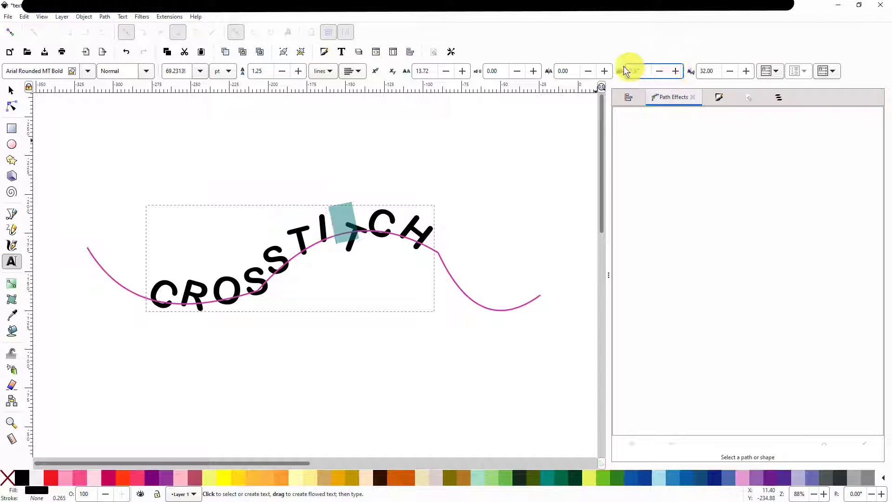
Select the second S of CROSSTITCH and set its horizontal kerning to 2.06 px
left_click(302, 242)
left_click_drag(293, 250, 272, 276)
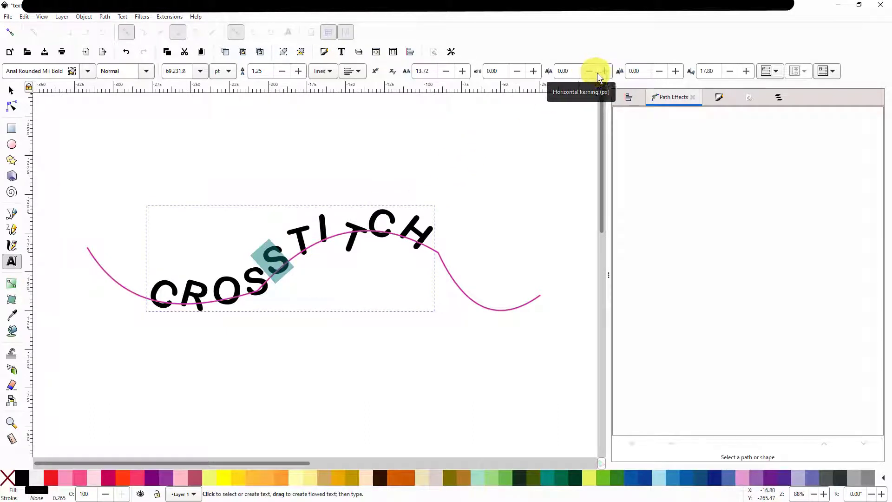
left_click(606, 71)
left_click_drag(606, 70, 607, 70)
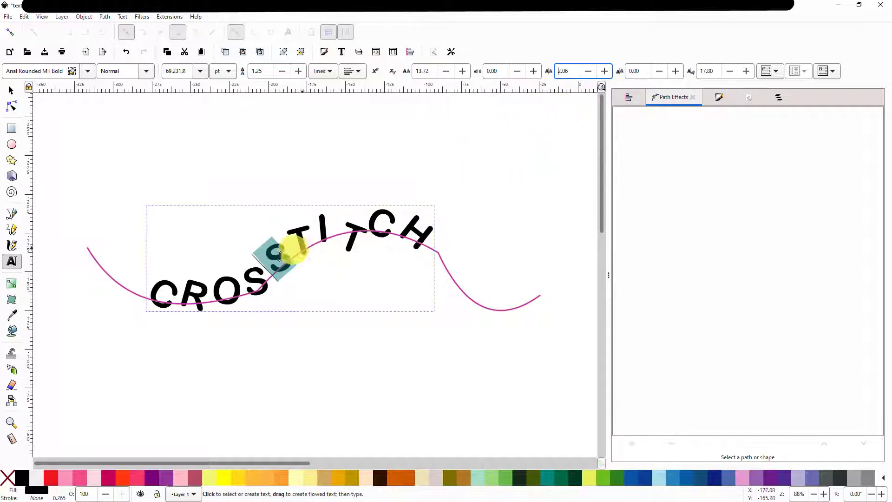
Select the CROSSTITCH text as an object and convert it to paths
scroll(284, 274, "down", 1, "ctrl")
scroll(285, 274, "down", 1, "ctrl")
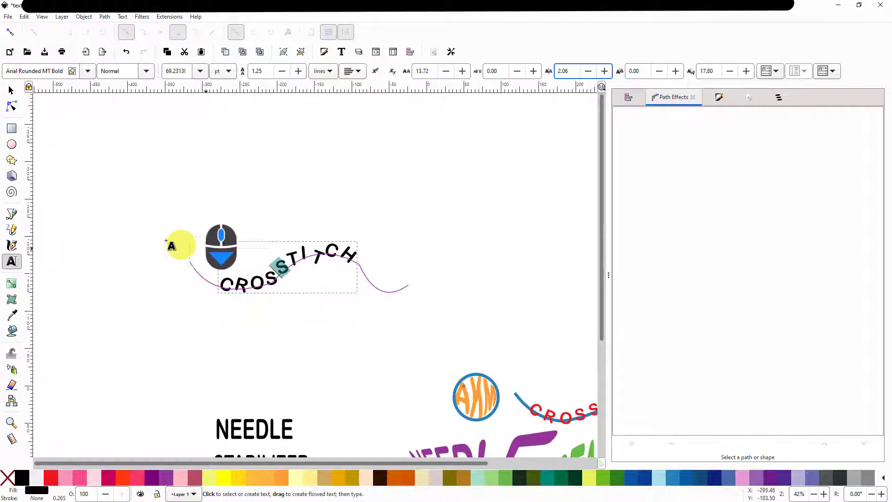
left_click(12, 92)
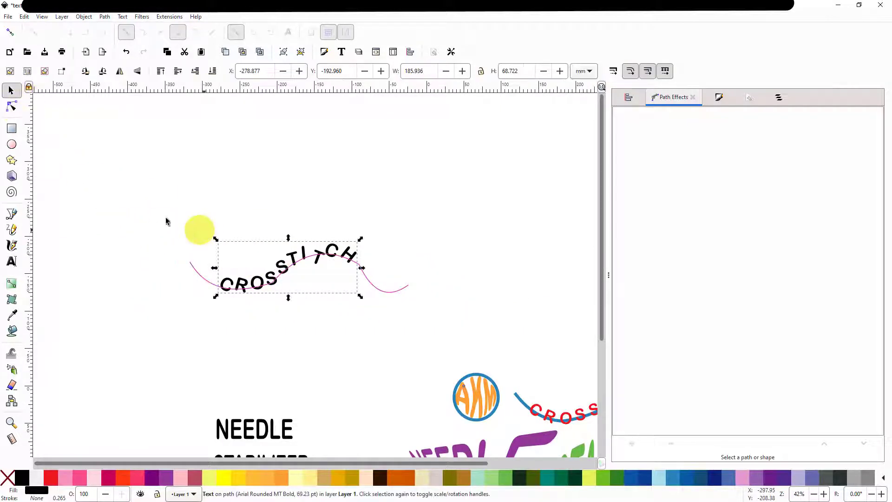
left_click(105, 17)
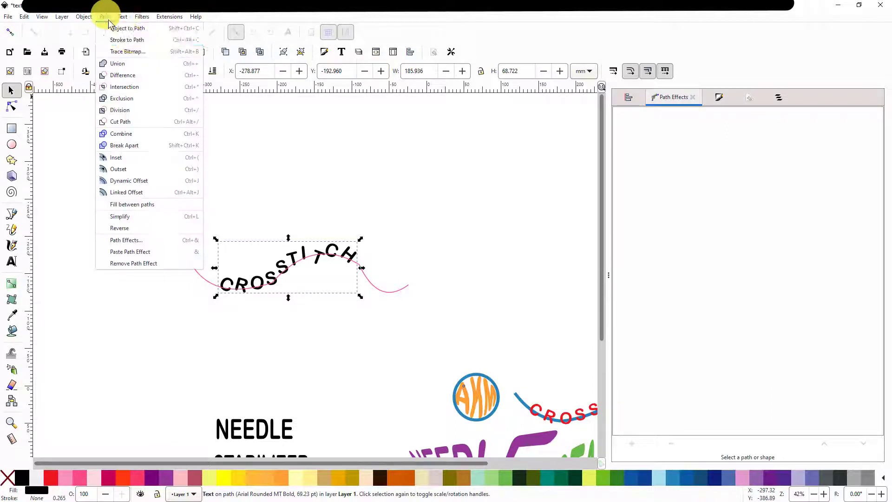
left_click(135, 29)
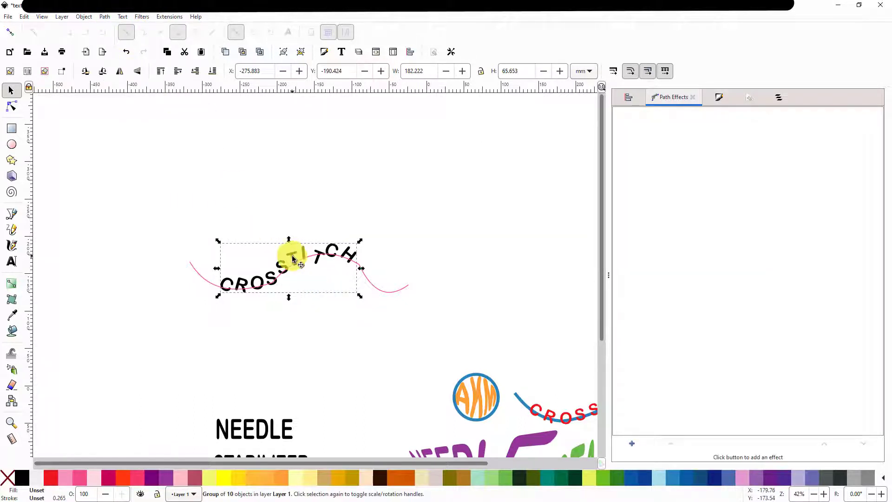
Move the CROSSTITCH letter group up off the wavy line and delete the wavy path
left_click_drag(293, 259, 283, 191)
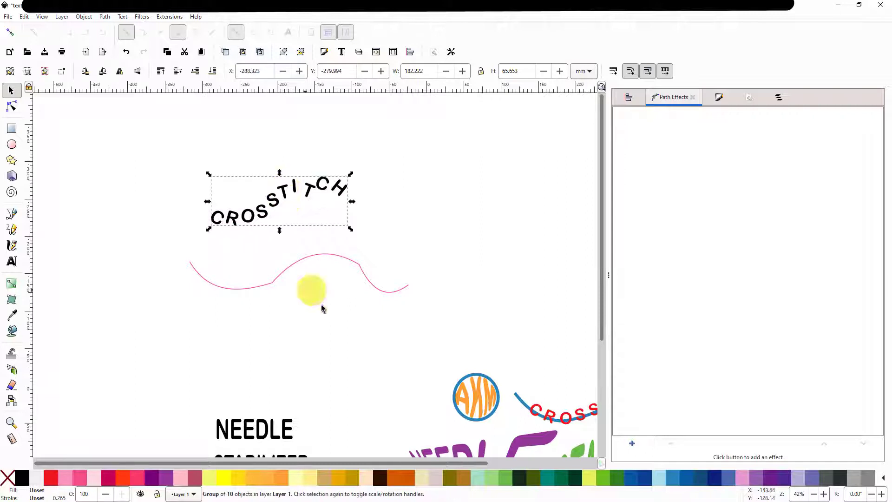
left_click(293, 266)
right_click(294, 263)
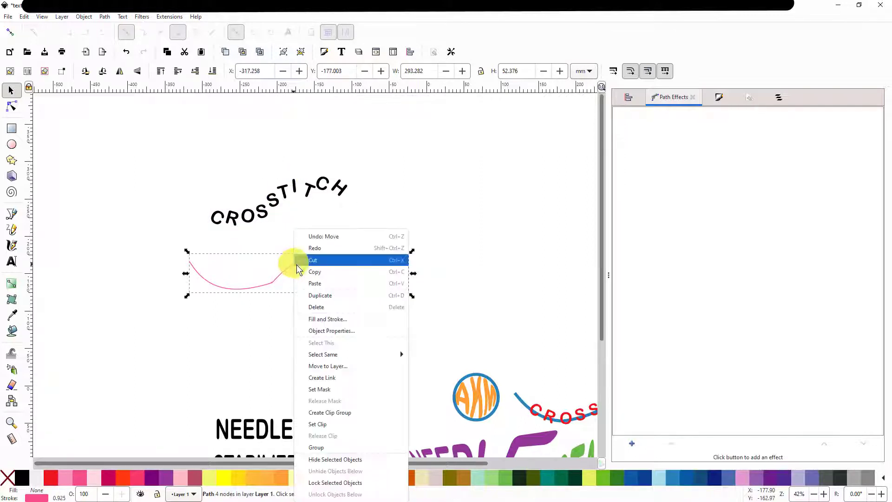
left_click(319, 307)
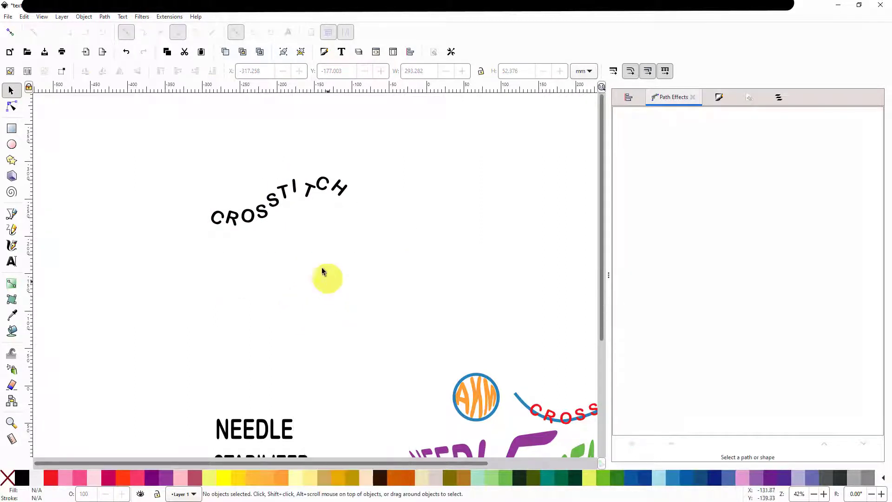
Undo the wavy path's deletion, the CROSSTITCH letter group's move and its conversion to paths
left_click(25, 16)
left_click(34, 26)
left_click(24, 14)
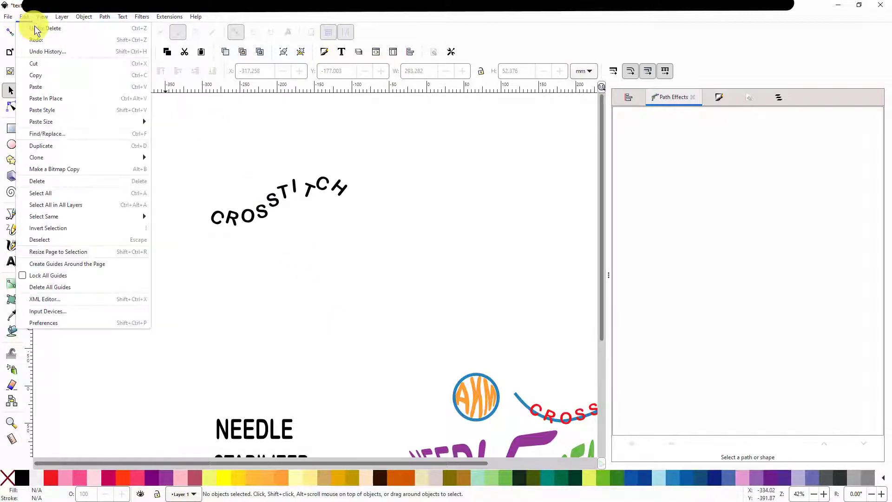
left_click(32, 24)
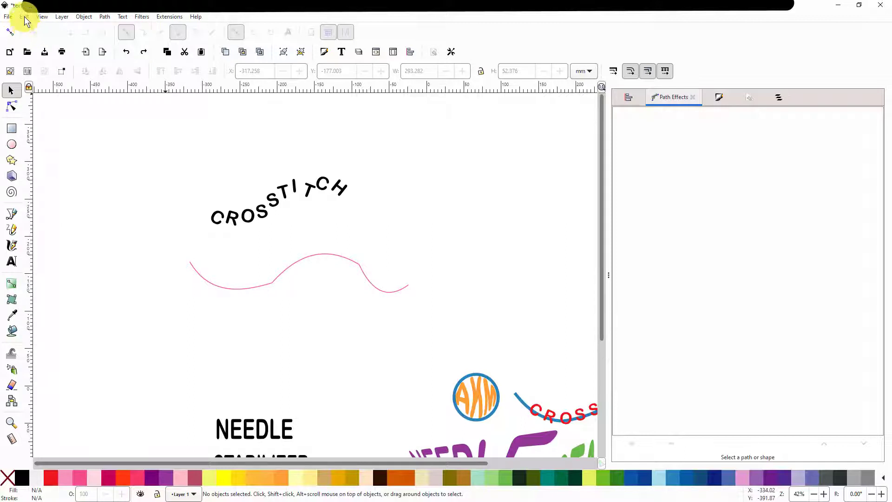
left_click(24, 16)
left_click(42, 32)
left_click(22, 16)
left_click(37, 28)
left_click(26, 16)
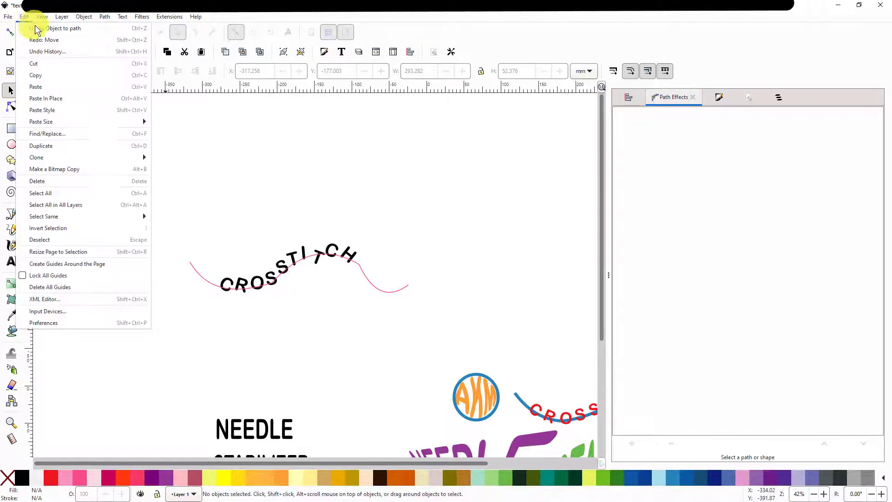
left_click(55, 29)
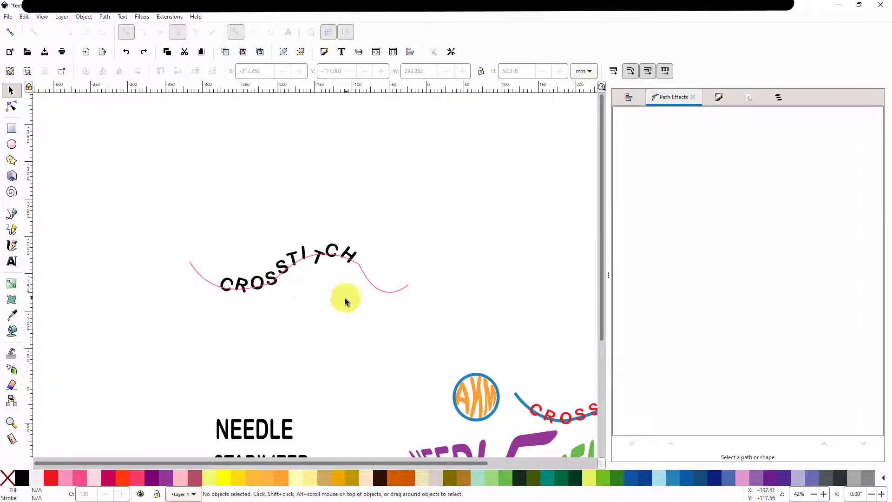
Reshape the wavy path under CROSSTITCH by moving its nodes and bending its middle segment into a dip, about 327 by 91 mm overall
scroll(344, 309, "up", 1, "ctrl")
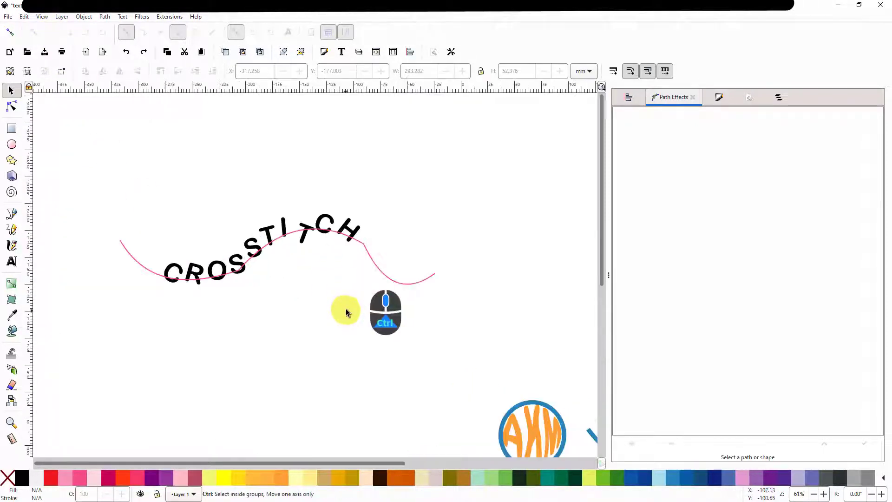
left_click(394, 284)
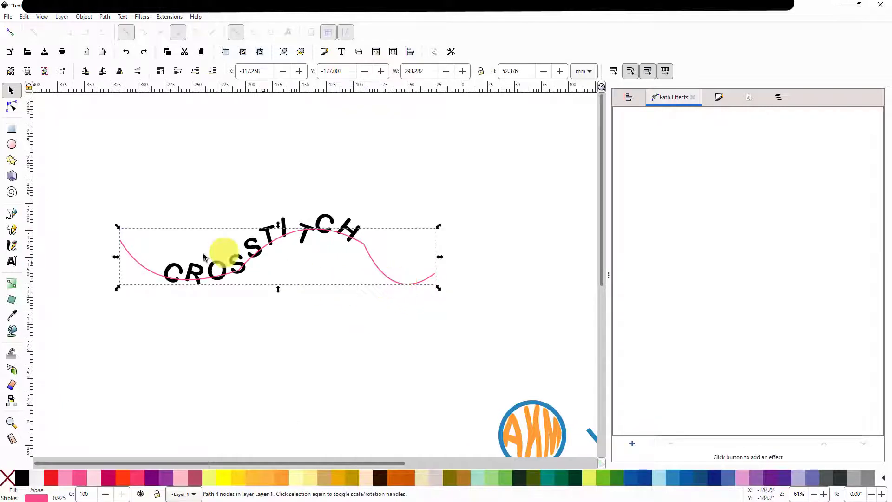
left_click(12, 108)
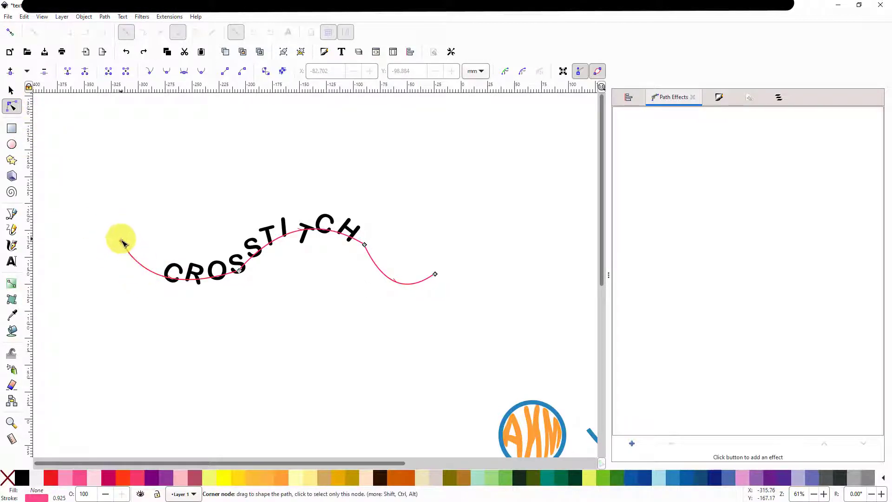
left_click_drag(122, 242, 109, 171)
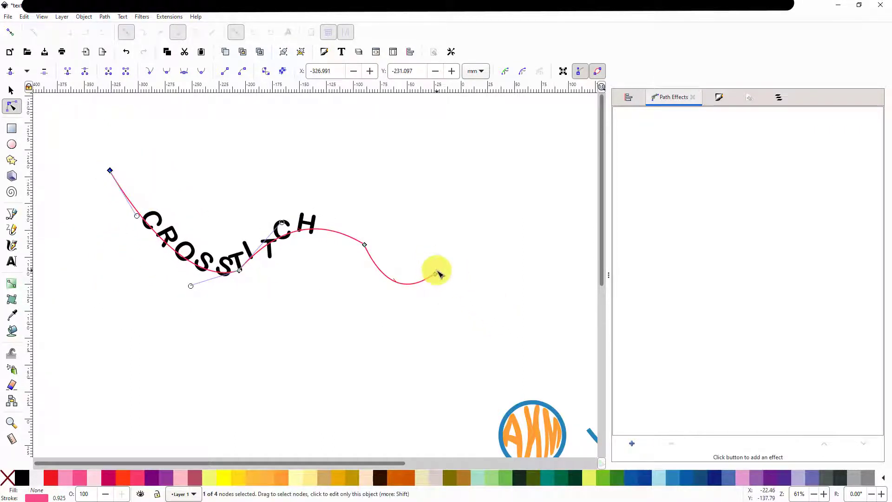
left_click_drag(436, 275, 474, 232)
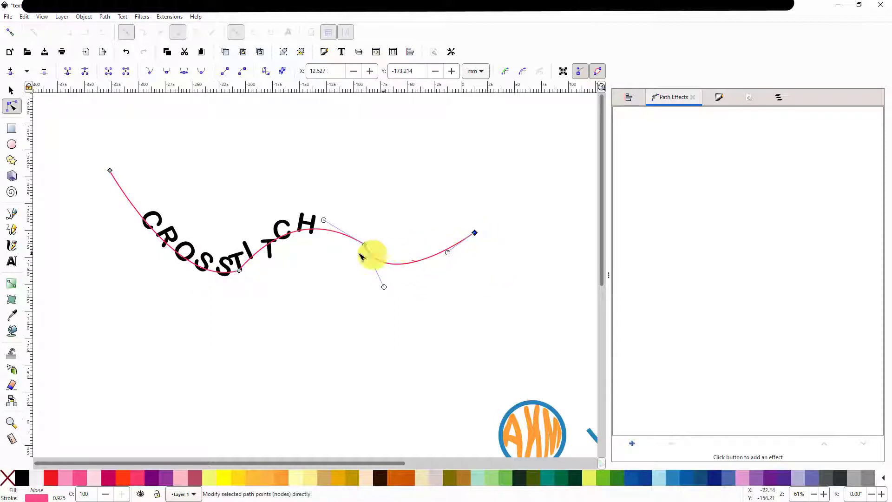
left_click_drag(364, 246, 407, 295)
left_click_drag(280, 226, 316, 394)
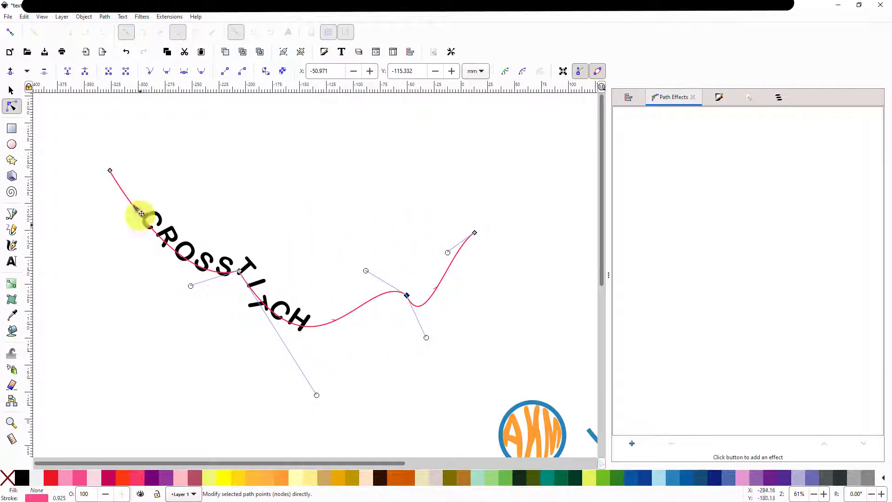
left_click_drag(110, 170, 127, 233)
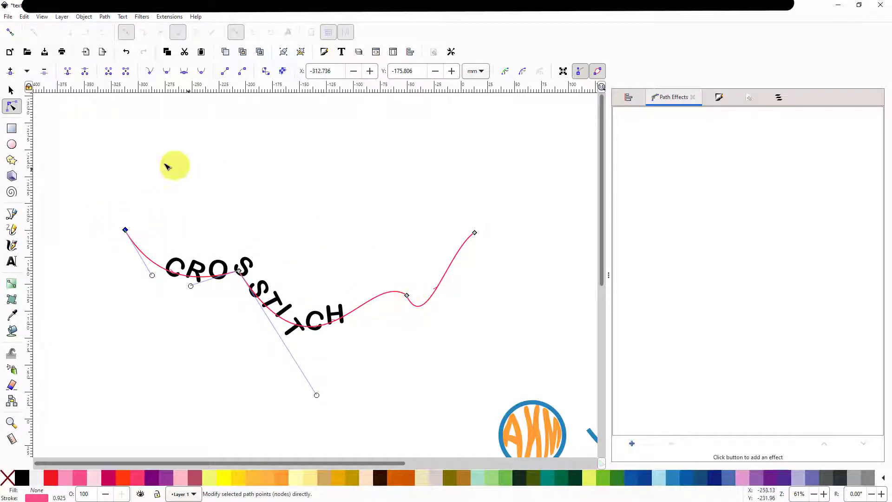
Delete the wavy path while leaving the CROSSTITCH text in place
left_click(11, 90)
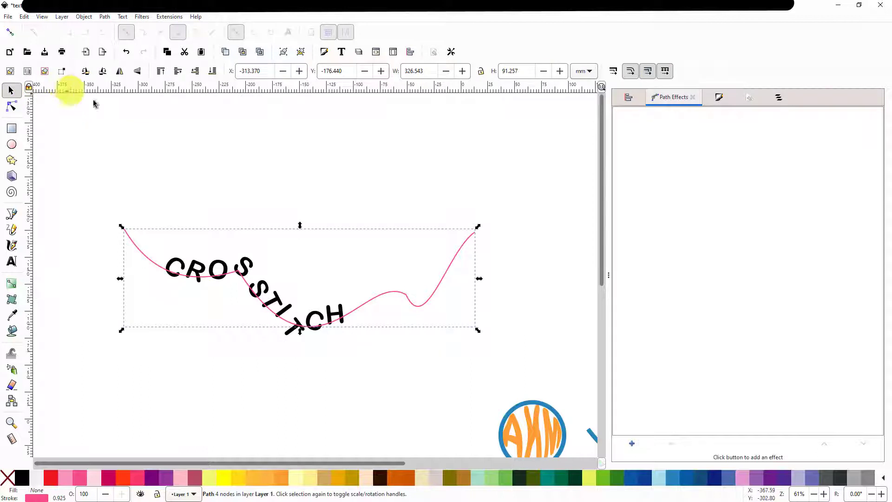
right_click(425, 304)
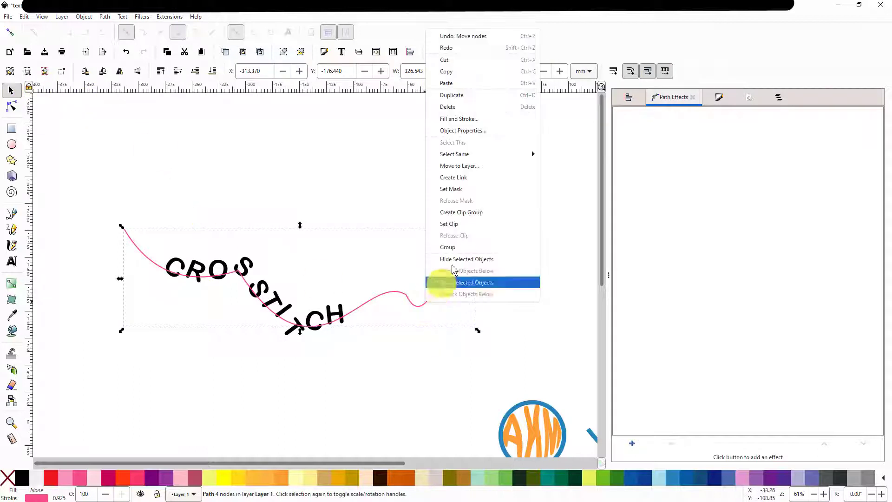
left_click(453, 107)
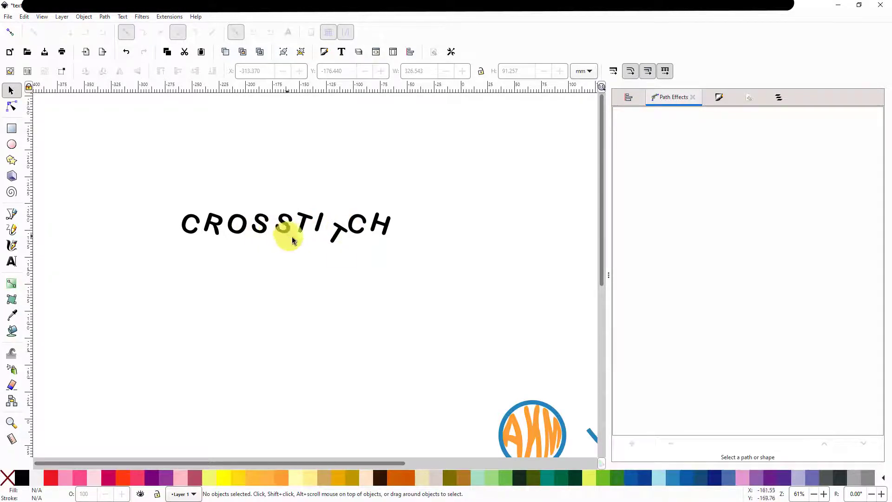
Select the remaining CROSSTITCH text as an object and delete it
scroll(305, 249, "down", 2, "ctrl")
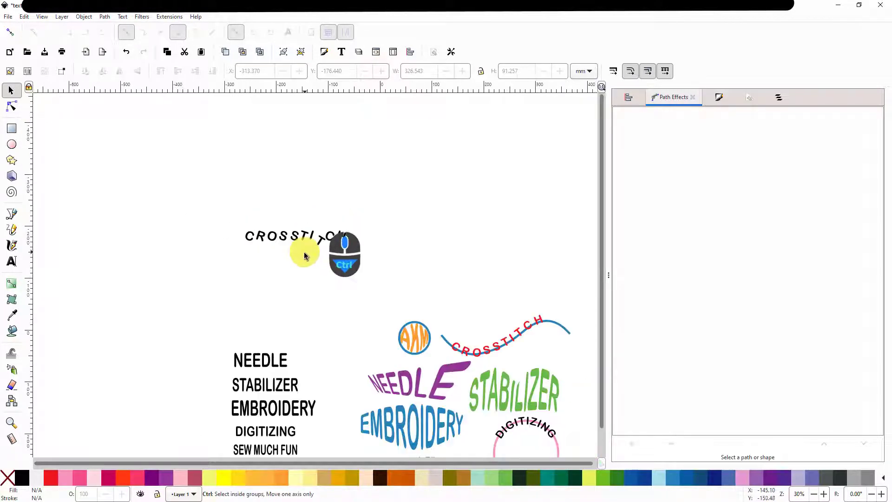
left_click_drag(213, 212, 390, 260)
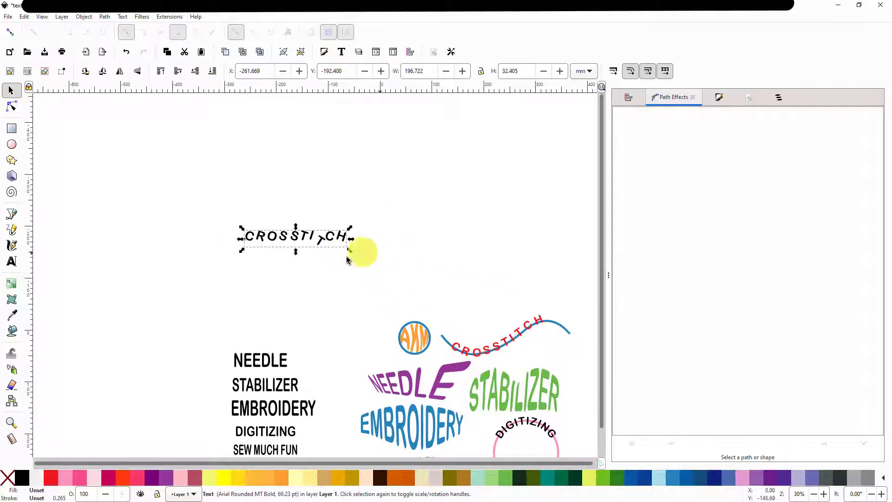
right_click(309, 234)
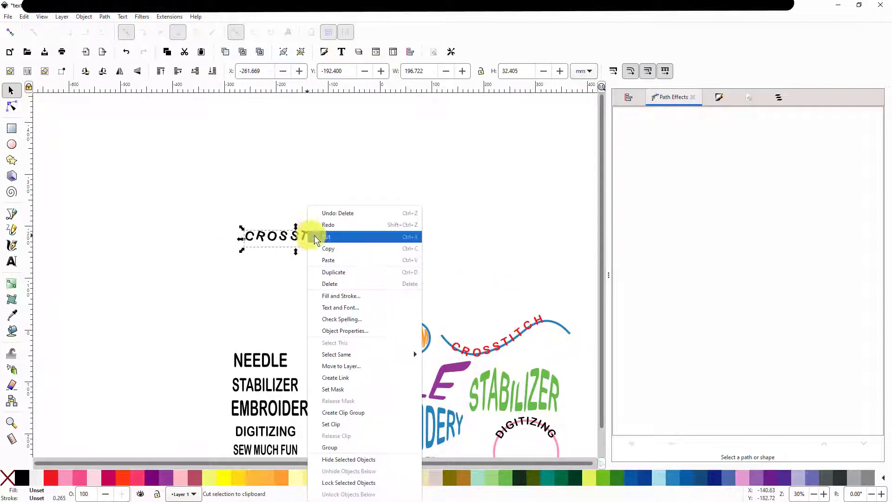
left_click(330, 282)
Move the black NEEDLE text up and right, clear of the word list, and convert it to paths
scroll(376, 233, "down", 5)
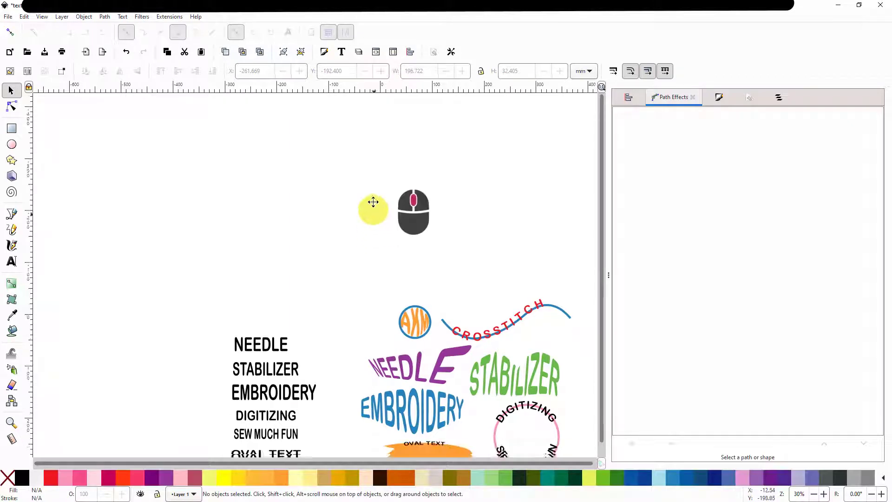
scroll(362, 262, "up", 2)
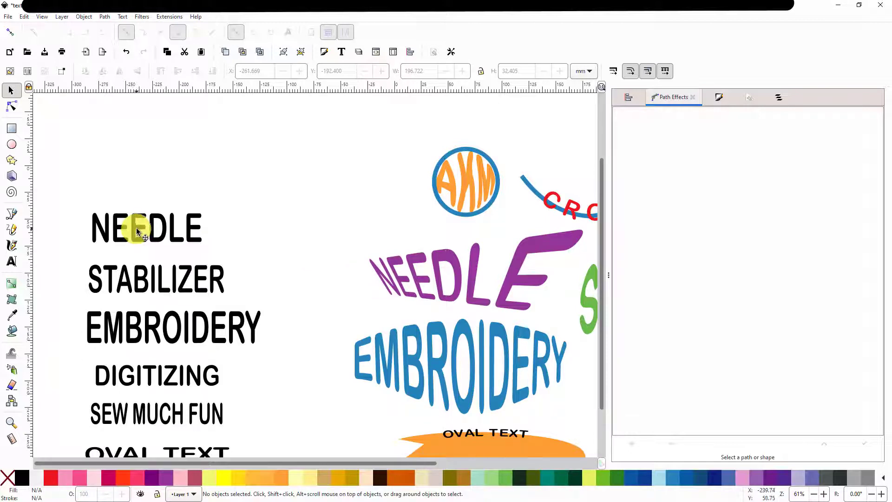
left_click(135, 228)
left_click_drag(150, 231, 215, 200)
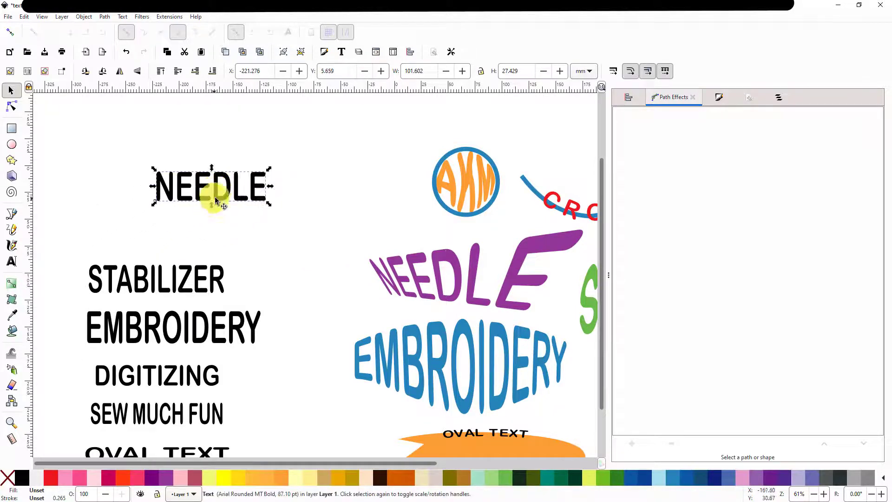
left_click(104, 16)
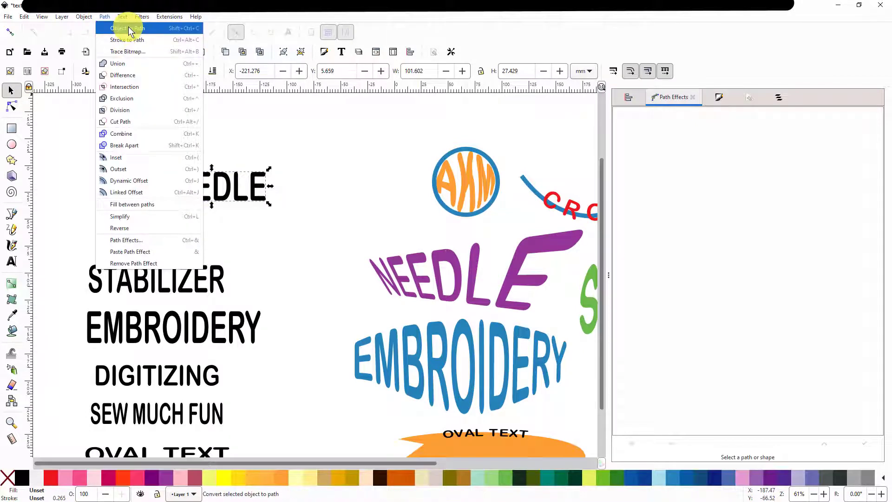
left_click(128, 28)
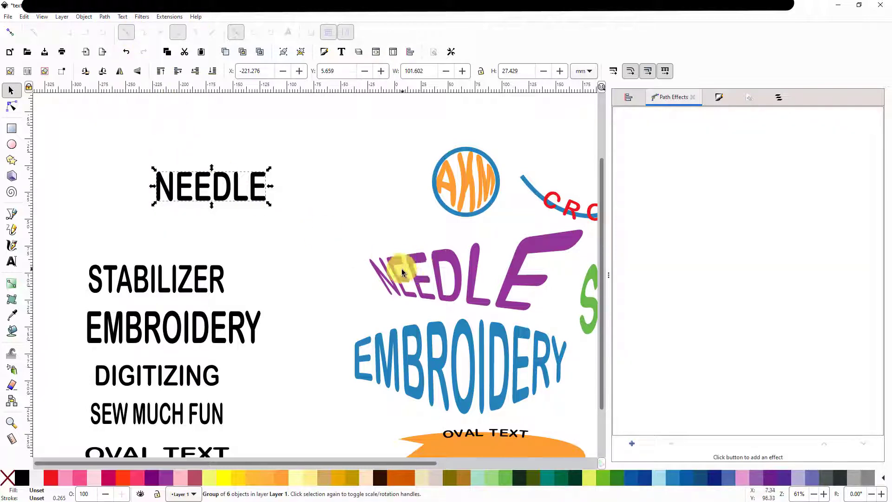
Check the path effect on the purple NEEDLE sample and add a Perspective/Envelope effect to the black NEEDLE group
left_click(438, 267)
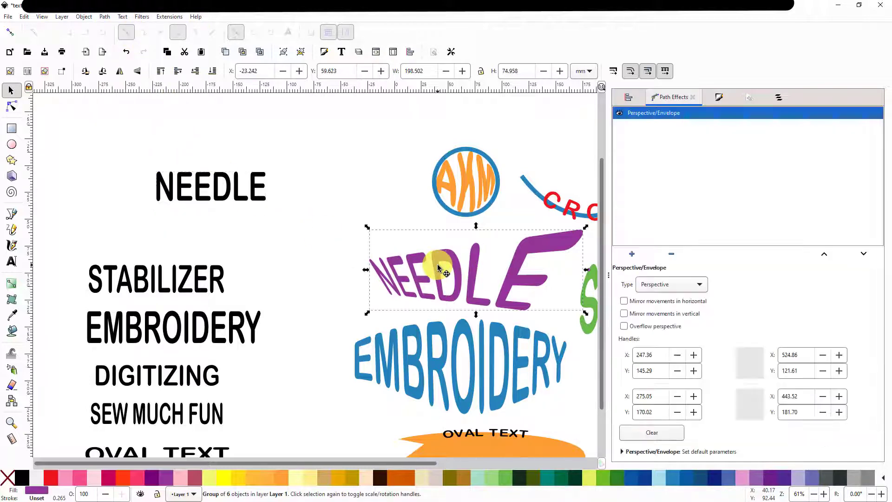
left_click(222, 185)
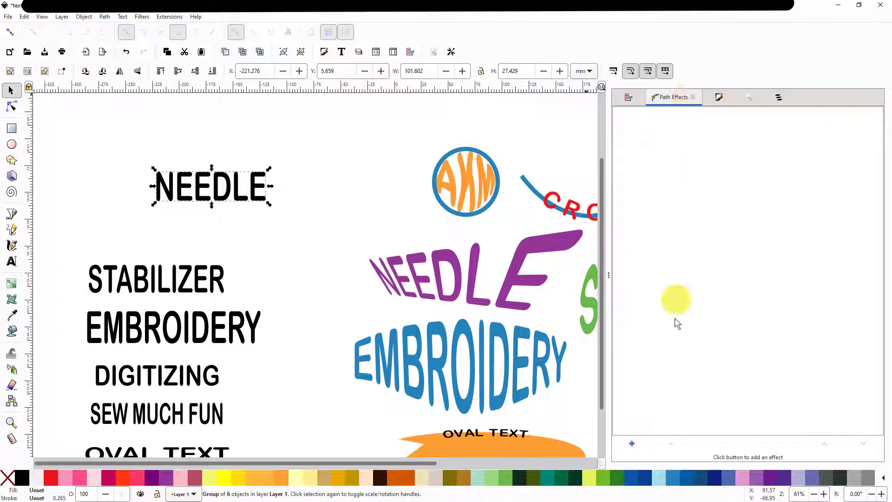
left_click(633, 442)
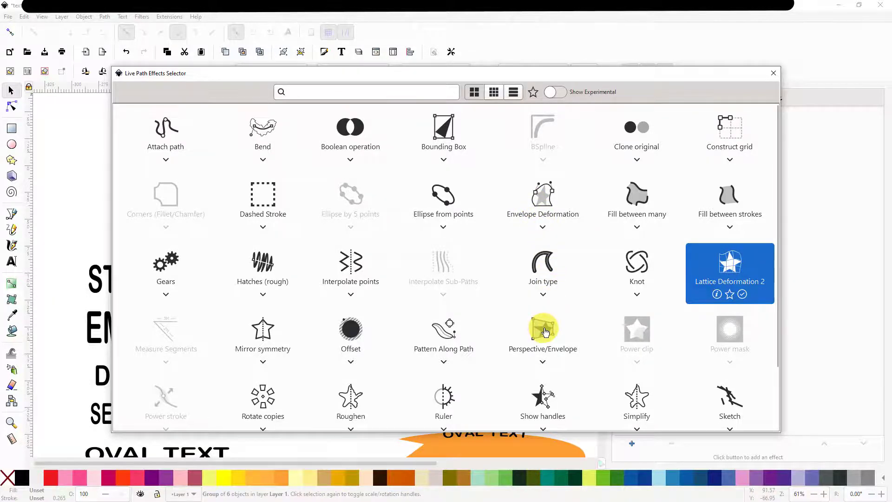
left_click(544, 331)
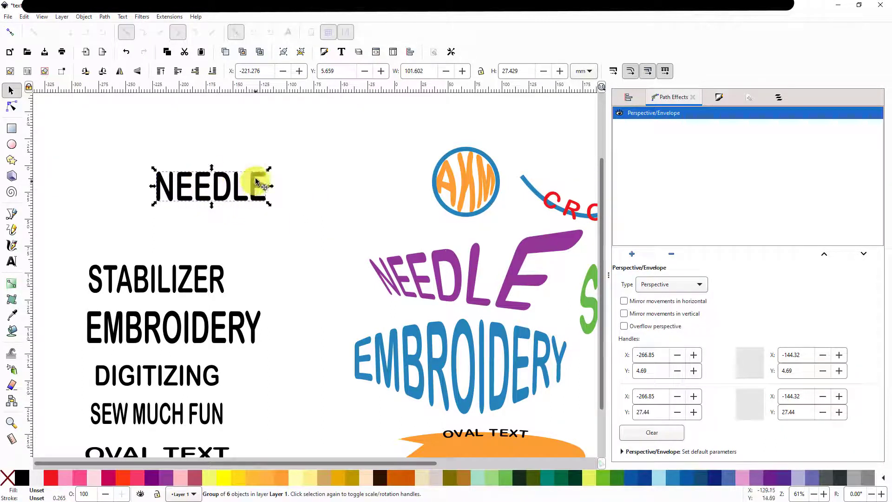
Distort NEEDLE with its envelope corner nodes, spreading the upper corners far wider than the lower ones, to about 231 by 67 mm
left_click(12, 108)
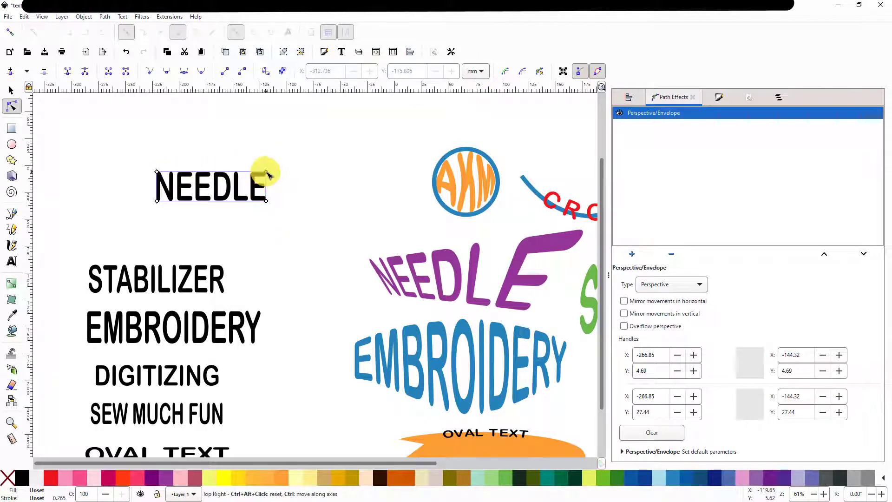
left_click_drag(267, 174, 285, 132)
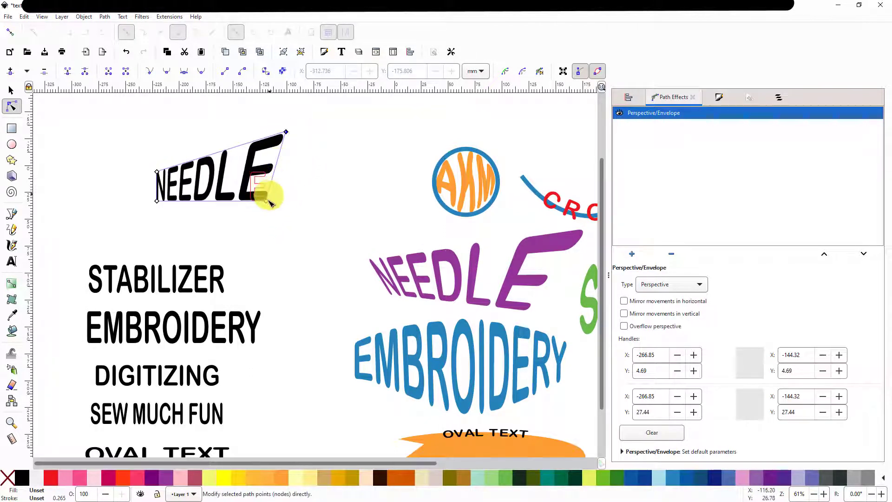
left_click_drag(269, 201, 289, 236)
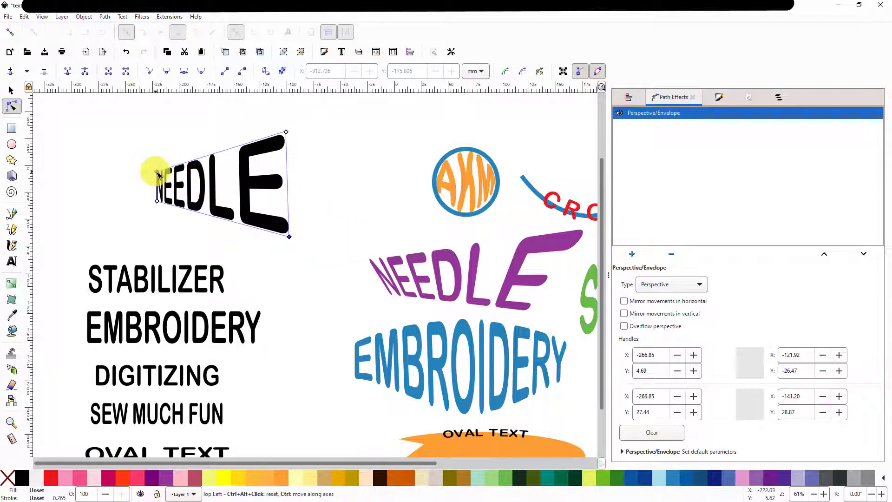
left_click_drag(158, 175, 105, 148)
left_click_drag(286, 132, 367, 140)
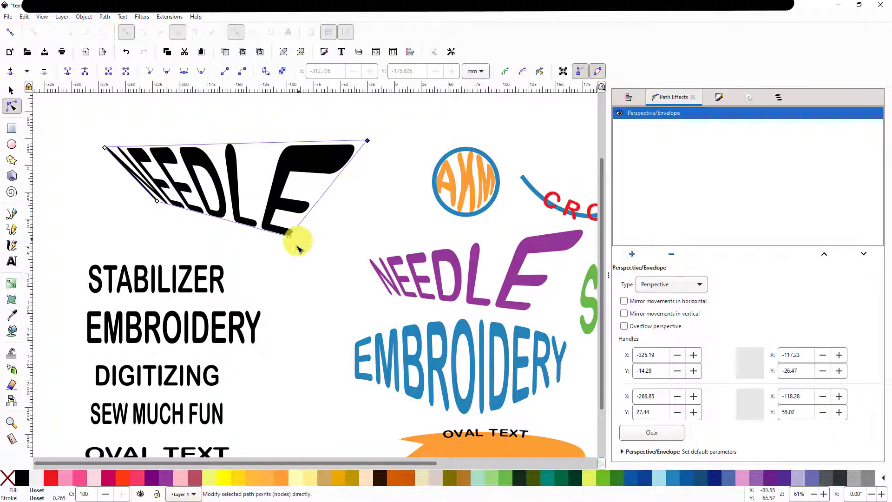
left_click_drag(291, 238, 265, 216)
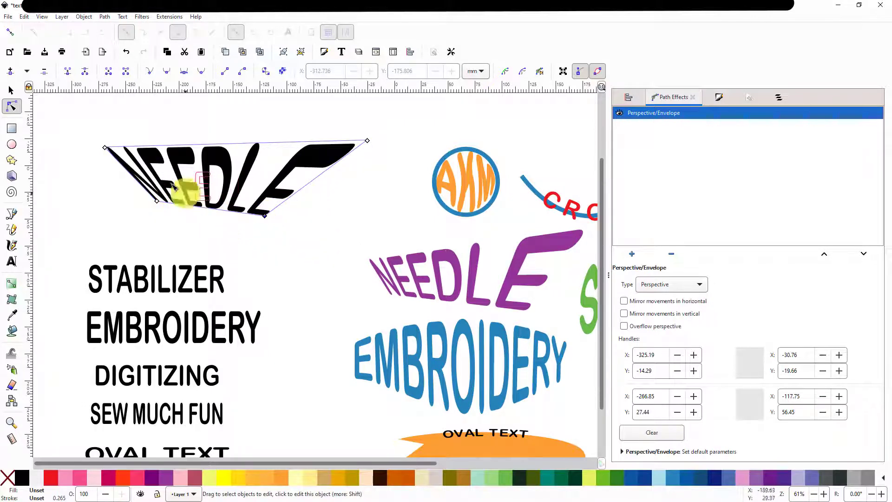
Convert the distorted NEEDLE group to plain paths and move it slightly up and right to about X -260, Y -30 mm
left_click(12, 91)
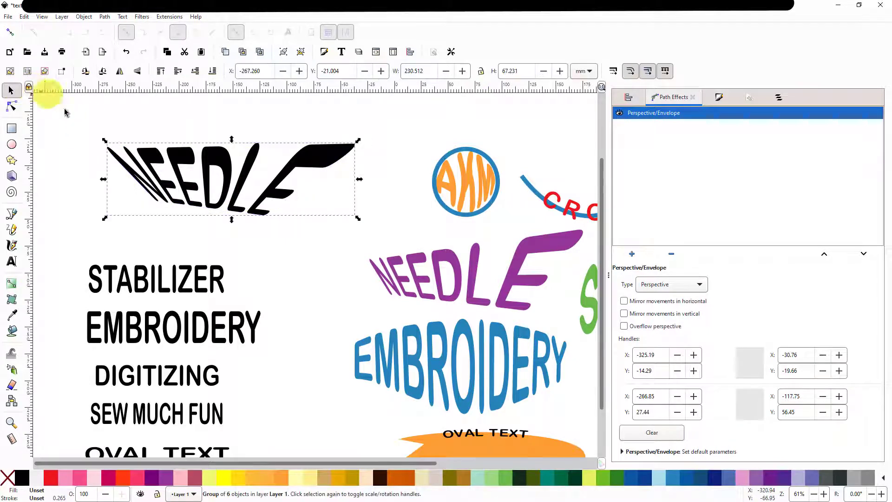
left_click(104, 17)
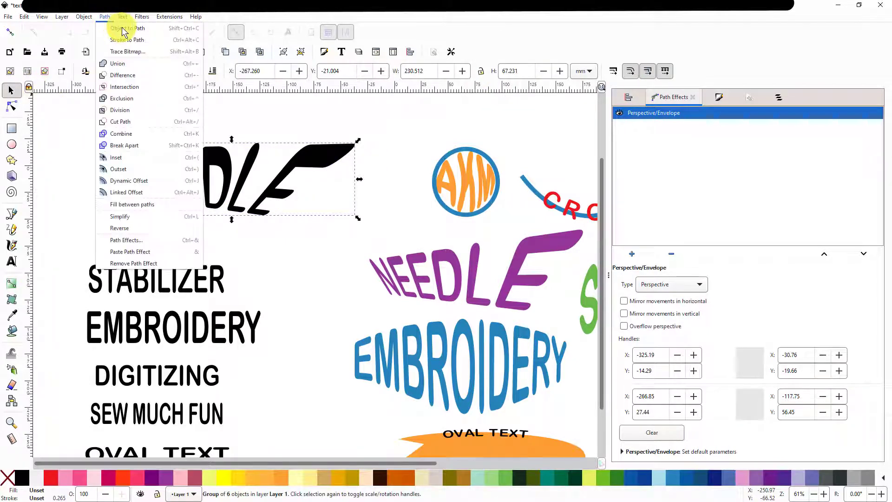
left_click(123, 29)
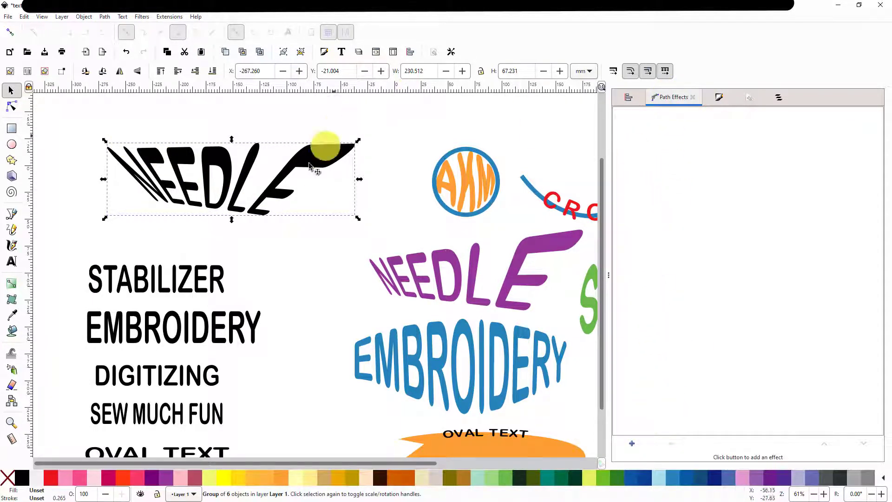
left_click_drag(314, 159, 327, 145)
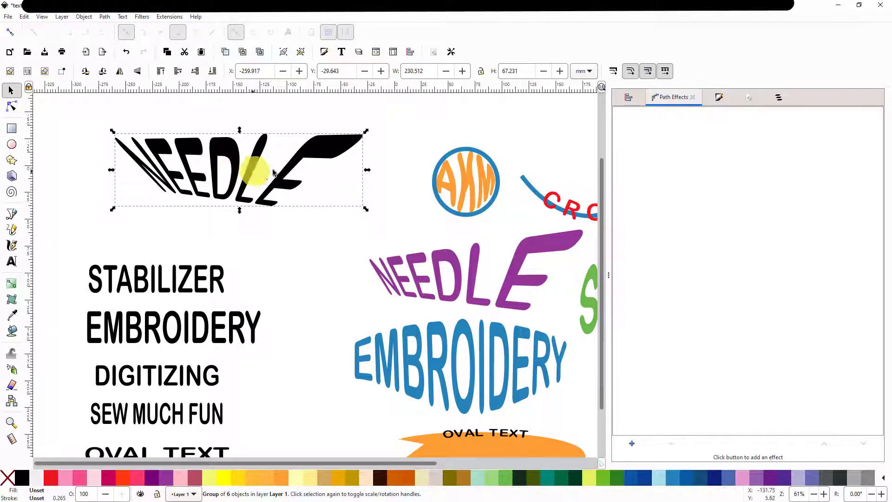
Delete the distorted black NEEDLE group and check which path effect the green STABILIZER sample uses
right_click(292, 171)
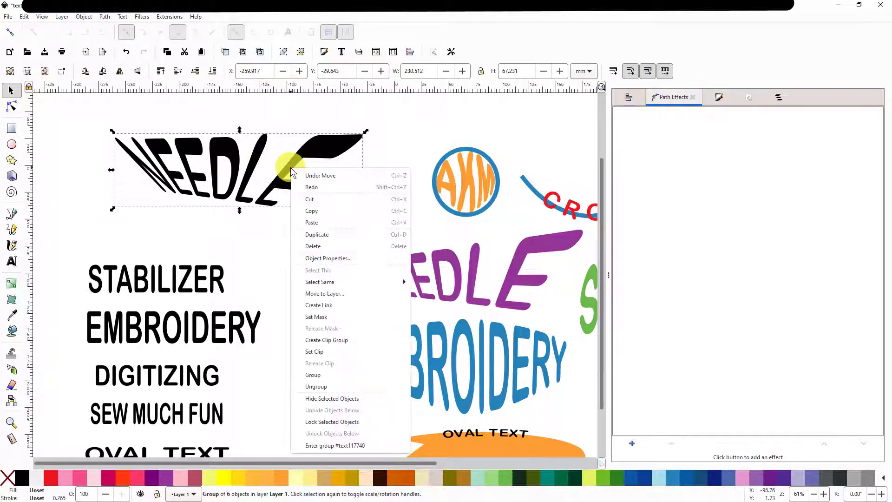
left_click(312, 246)
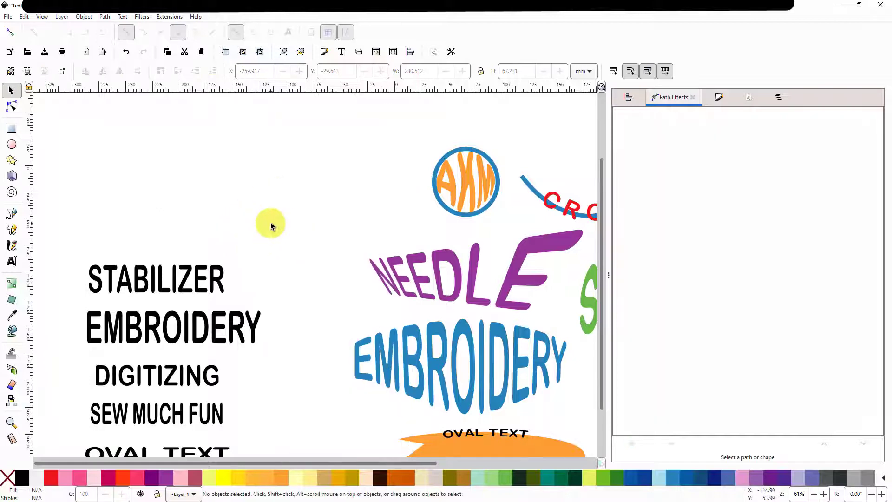
scroll(239, 189, "down", 1)
scroll(239, 189, "right", 3)
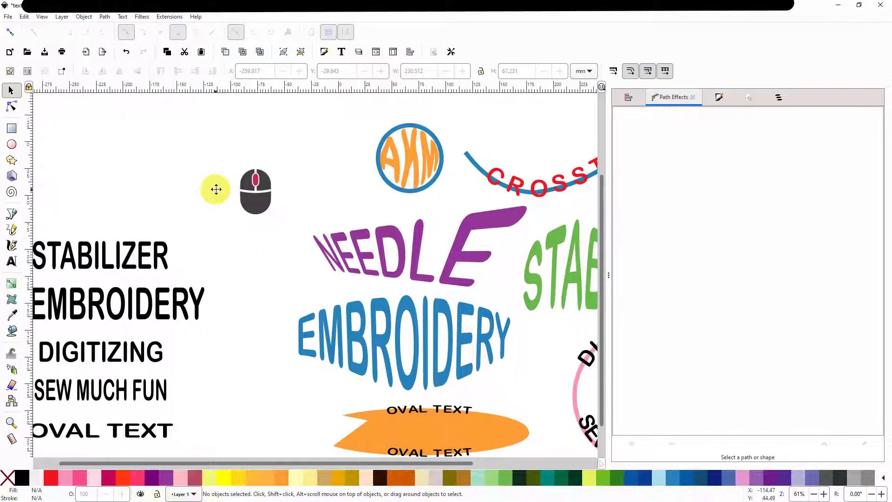
left_click(575, 282)
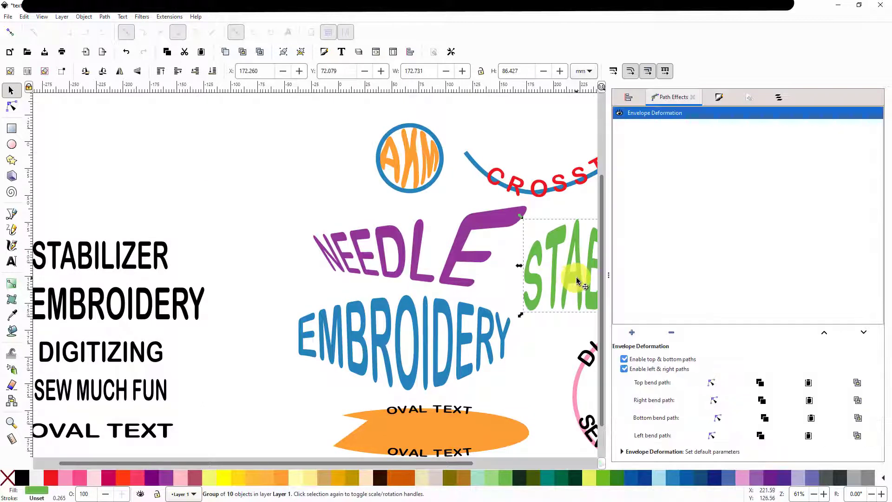
Move the black STABILIZER text up and right of the word list to about X -198, Y 24 mm and convert it to paths
left_click(128, 258)
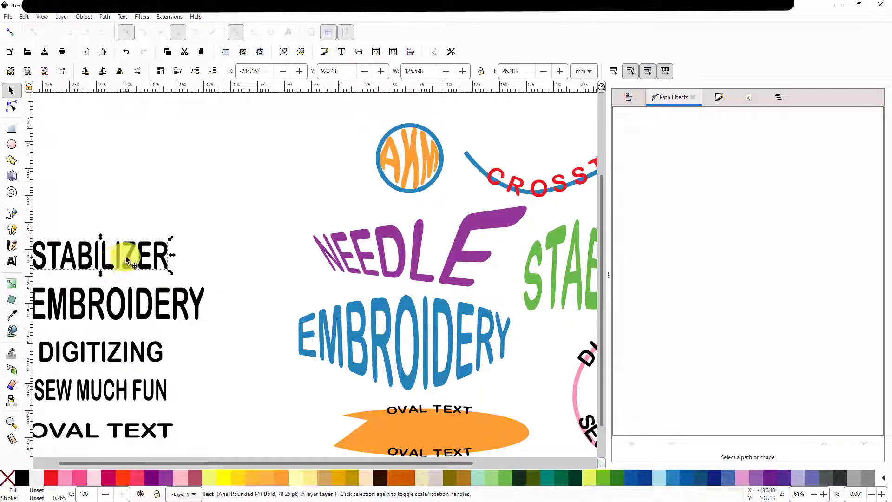
left_click_drag(128, 258, 220, 186)
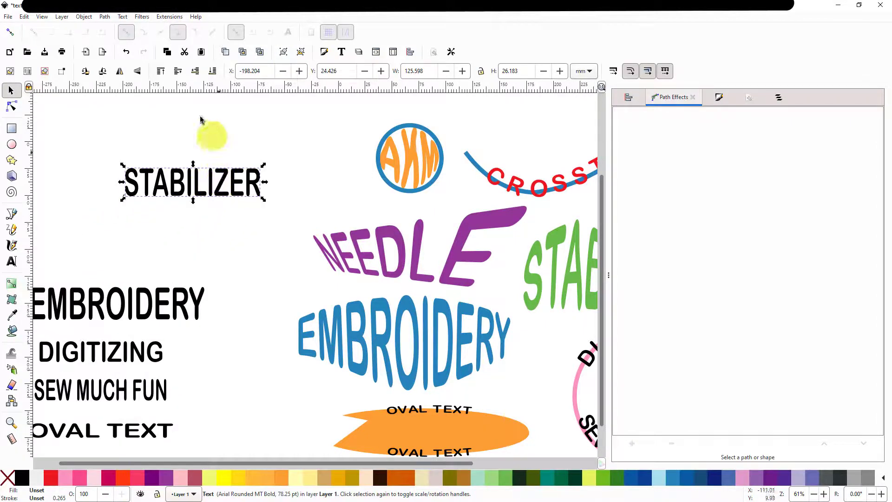
left_click(105, 16)
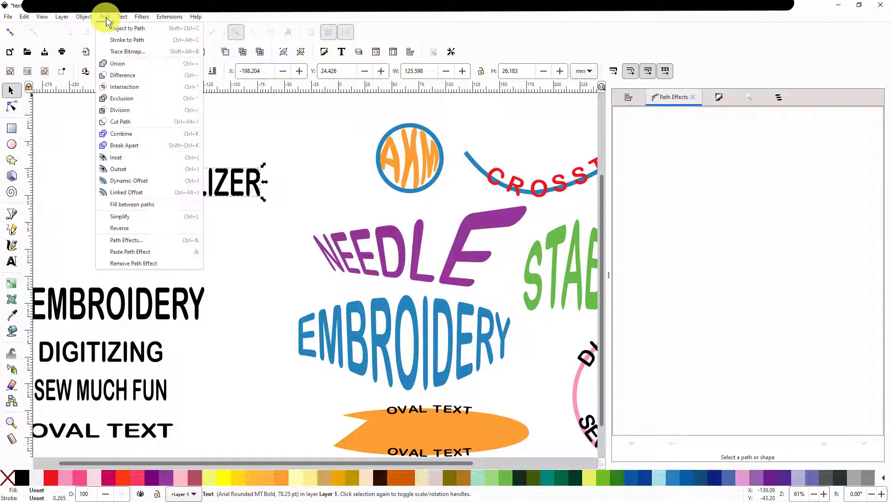
left_click(124, 28)
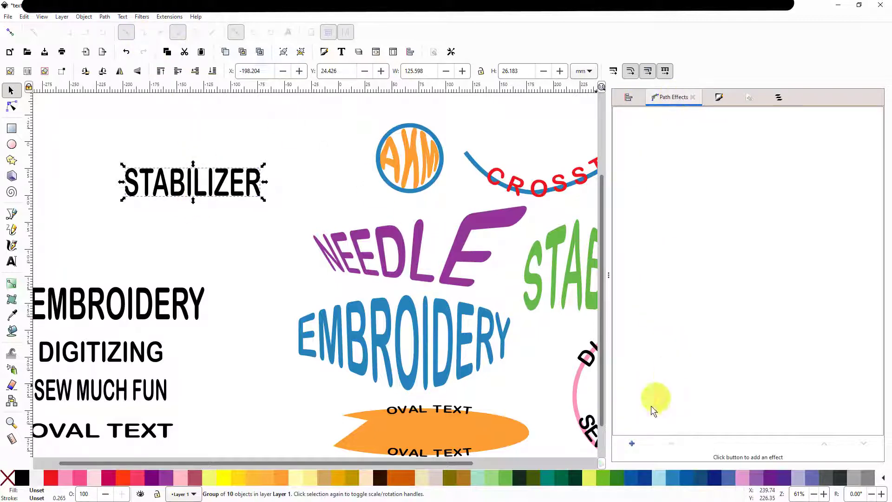
Add an Envelope Deformation effect to the black STABILIZER group and switch to editing it with the Node tool
left_click(632, 444)
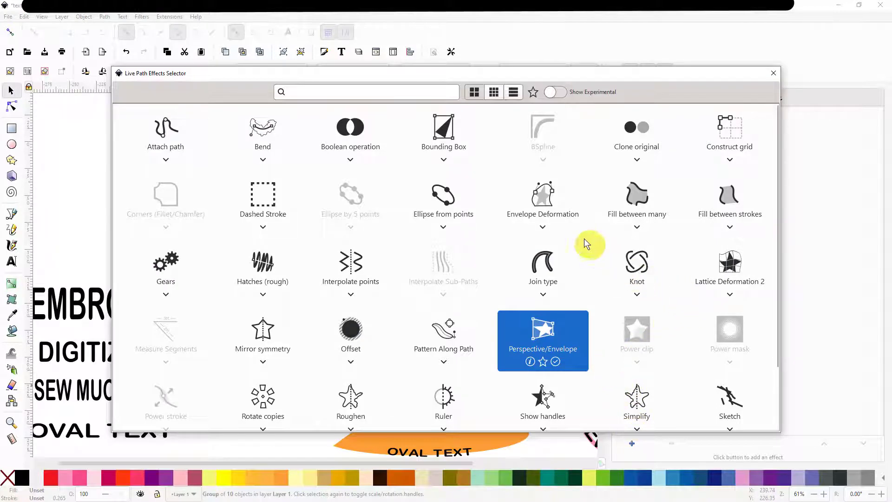
left_click(544, 200)
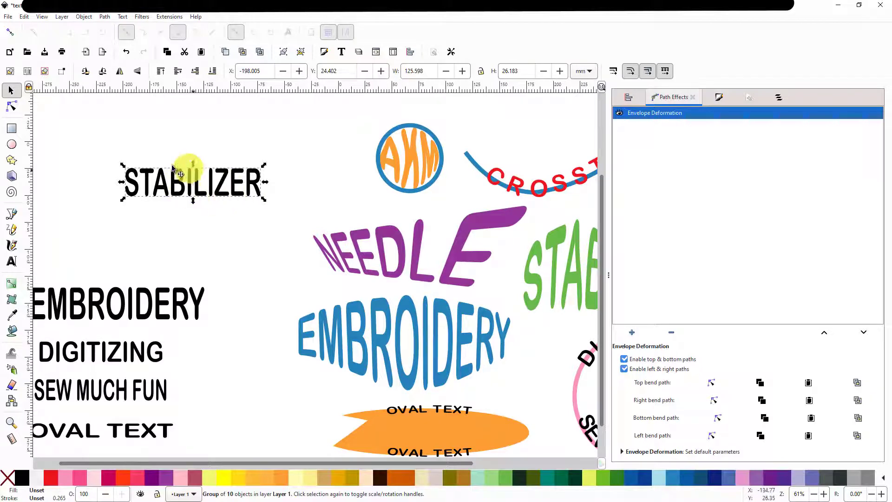
left_click(12, 109)
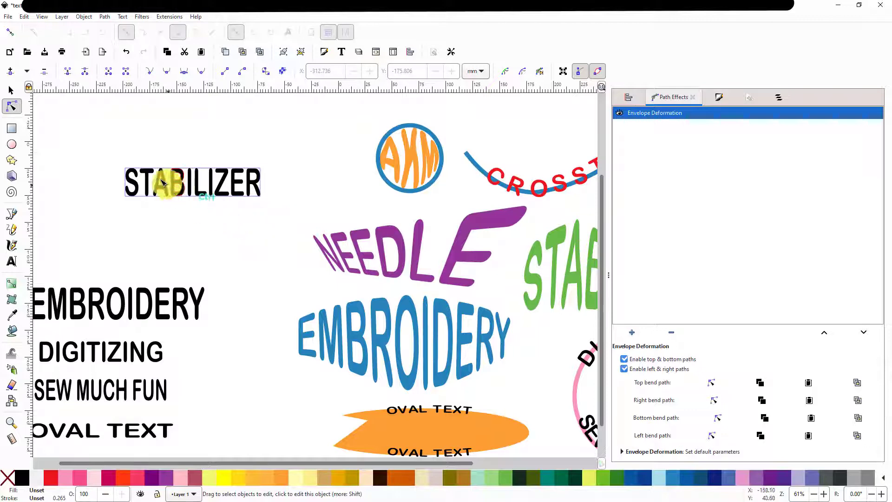
scroll(88, 154, "up", 2, "ctrl")
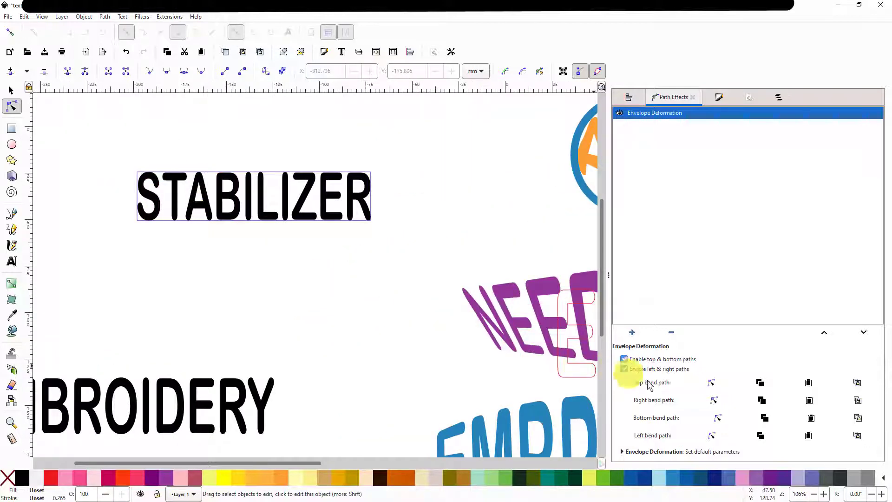
Edit STABILIZER's top bend path on canvas and insert three evenly spaced nodes between its end nodes
left_click(711, 383)
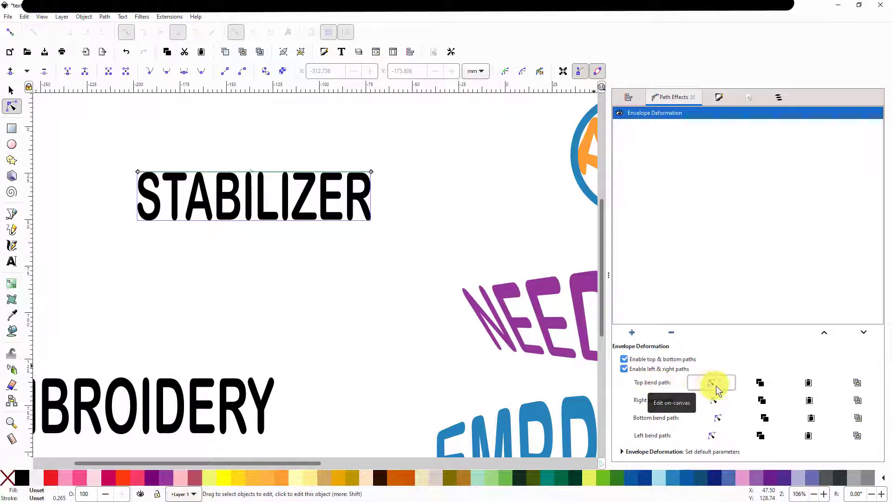
left_click(717, 385)
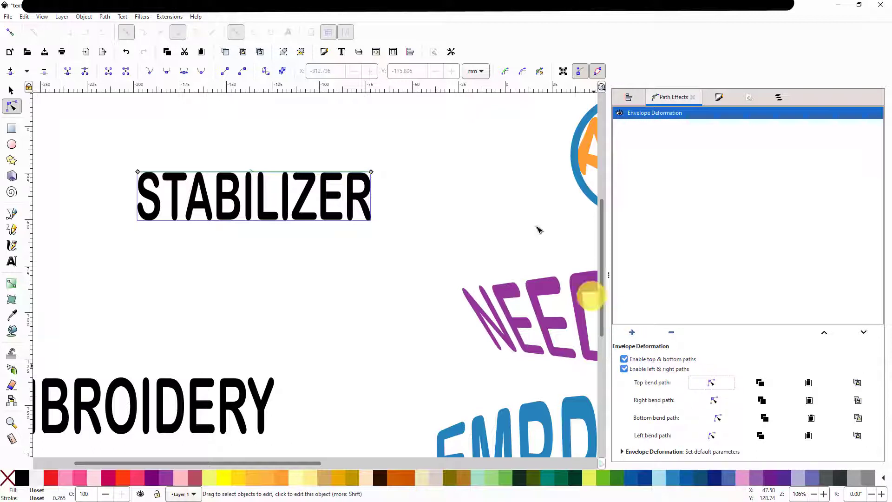
left_click(137, 171)
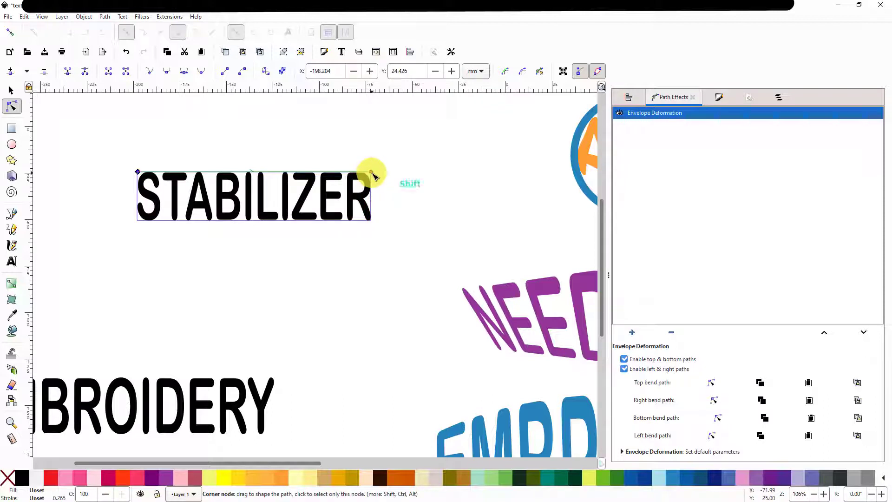
left_click(371, 172, "shift")
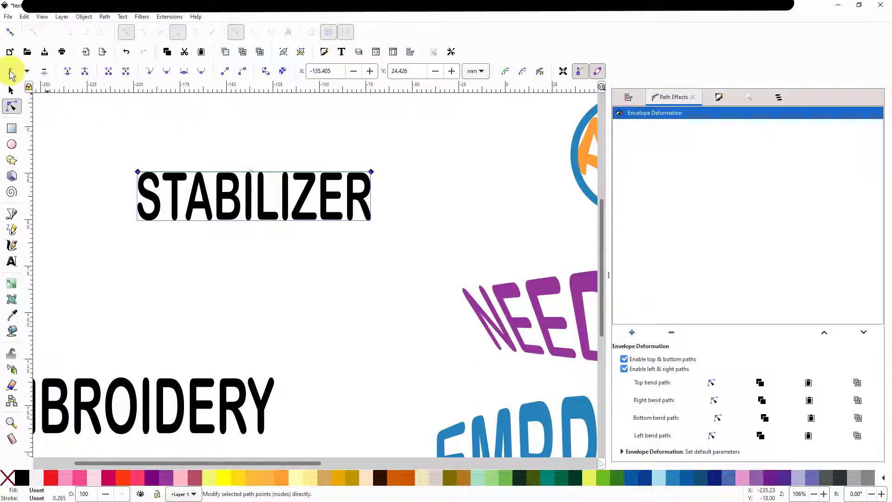
left_click(11, 73)
left_click(11, 73)
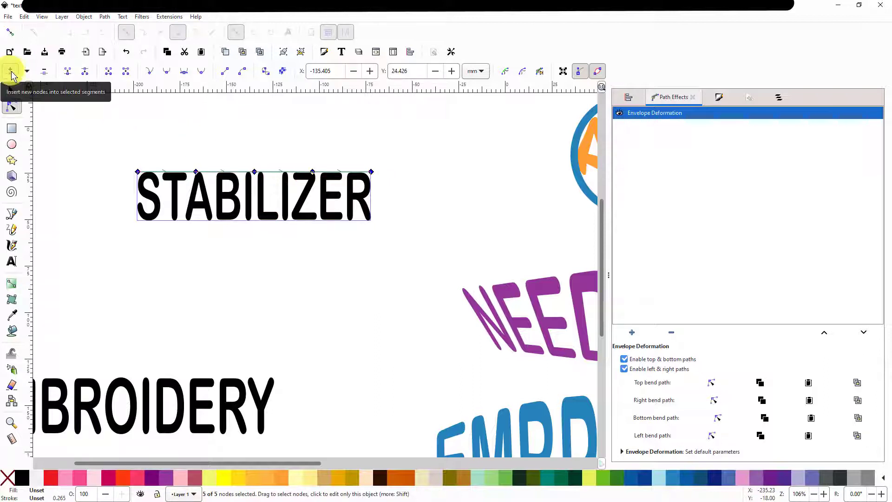
Raise the top bend path's two end nodes and middle node to form a three-pointed zigzag crown above STABILIZER
left_click(332, 289)
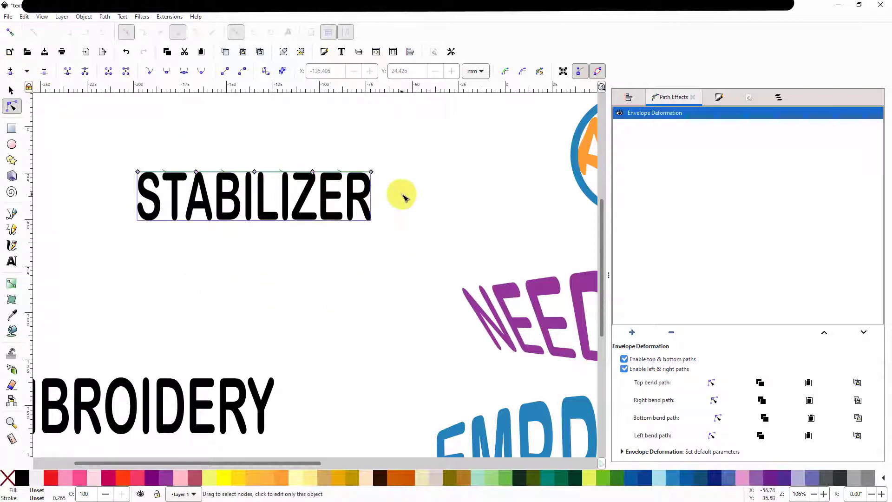
left_click_drag(372, 173, 378, 112)
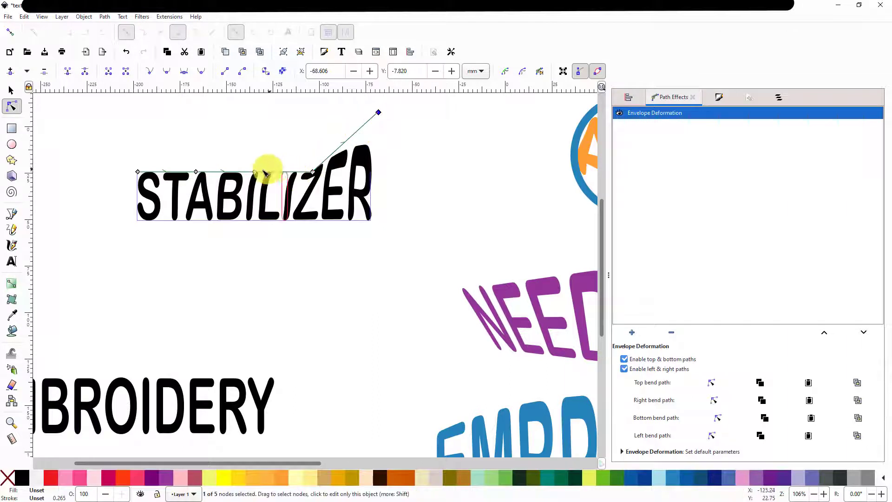
left_click_drag(255, 172, 255, 116)
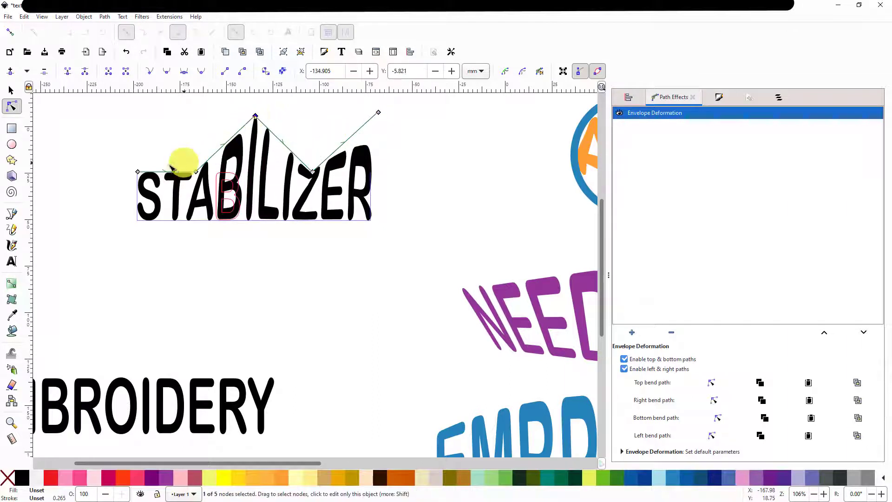
left_click_drag(137, 172, 132, 97)
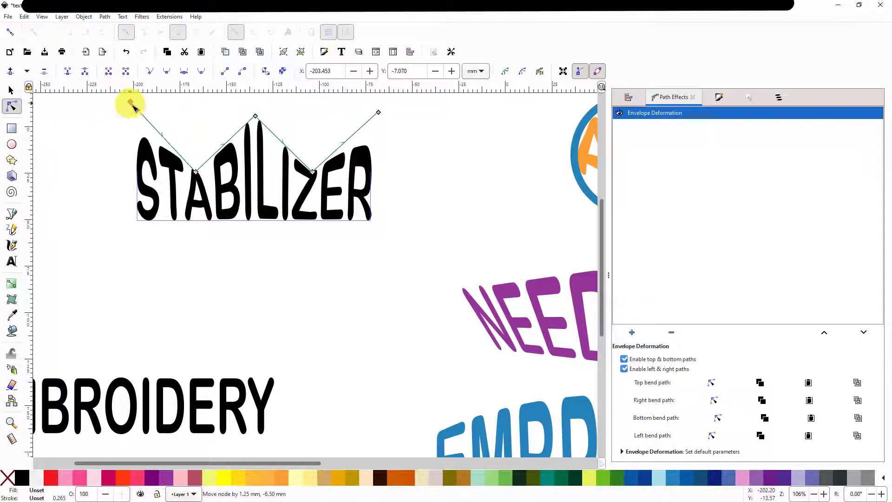
Edit the right bend path, shifting its upper node outward to about X -69 mm and its lower node to about X -69, Y 42 mm
left_click(714, 401)
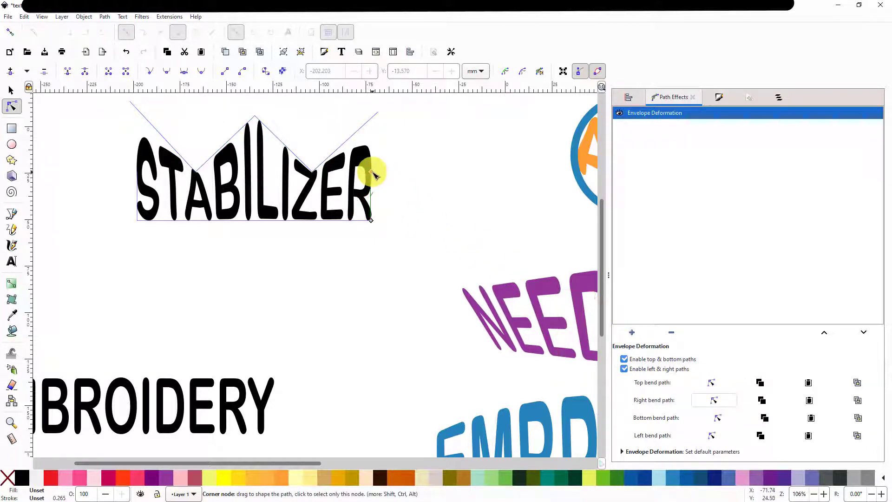
mouse_move(372, 173)
left_mouse_down()
mouse_move(406, 162)
mouse_move(415, 179)
mouse_move(413, 170)
mouse_move(380, 173)
left_mouse_up()
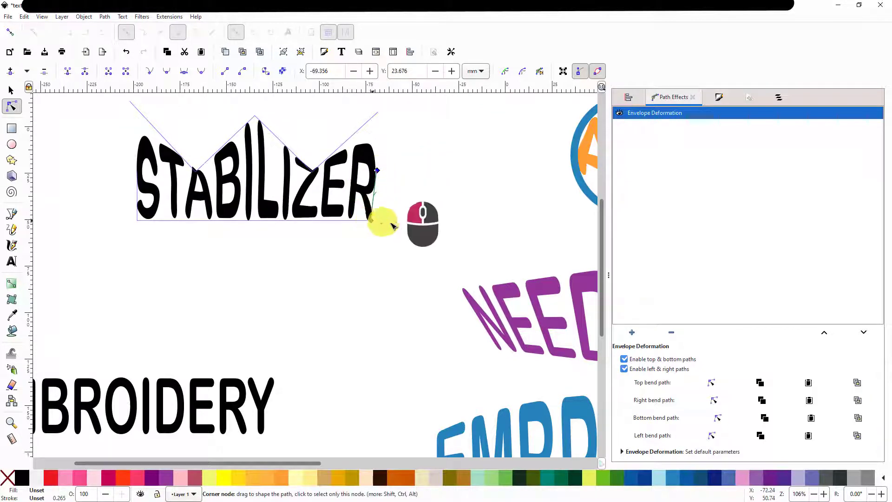
left_click_drag(392, 226, 378, 206)
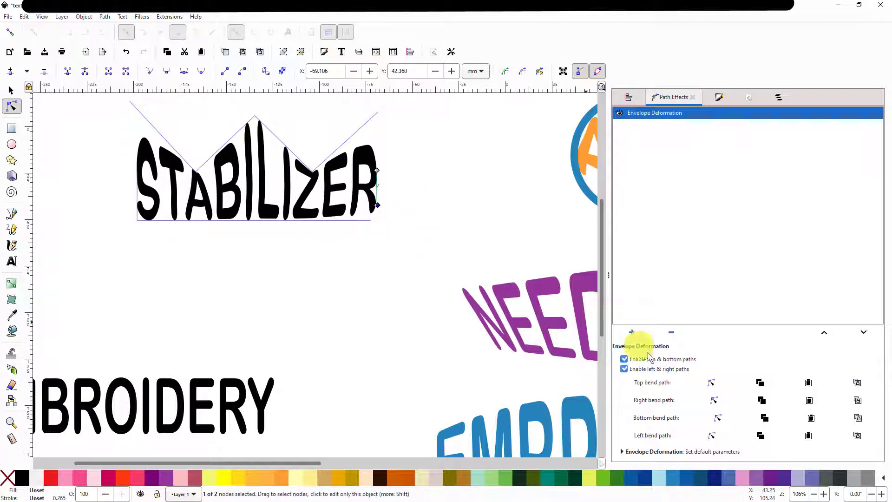
Curve the bottom bend path downward, insert a node at its middle, and stretch that node's handles outward to flatten the base
left_click(717, 418)
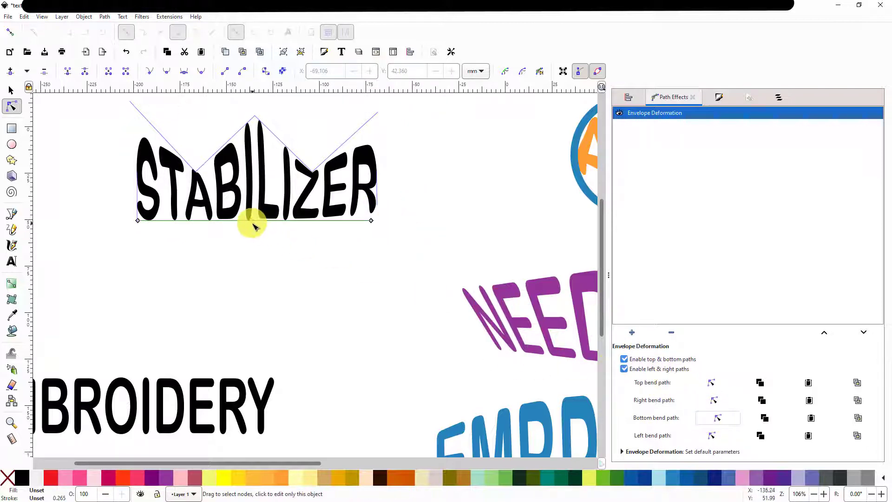
left_click_drag(251, 220, 251, 294)
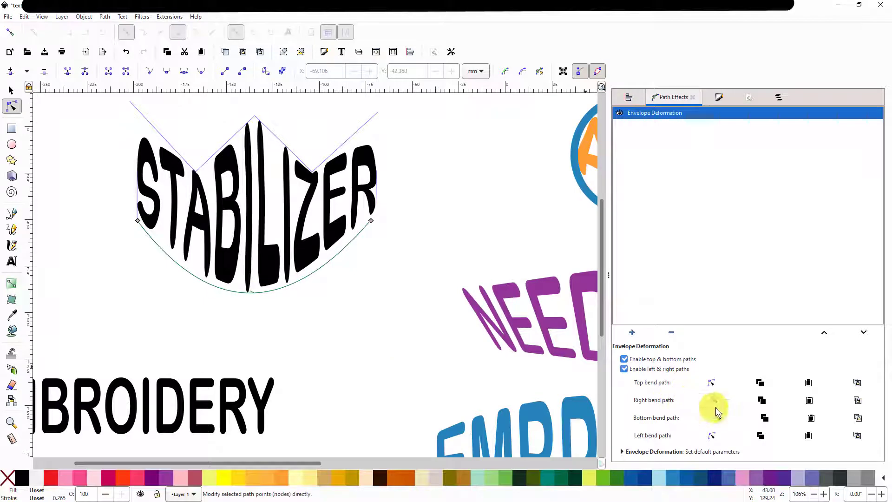
left_click(371, 221)
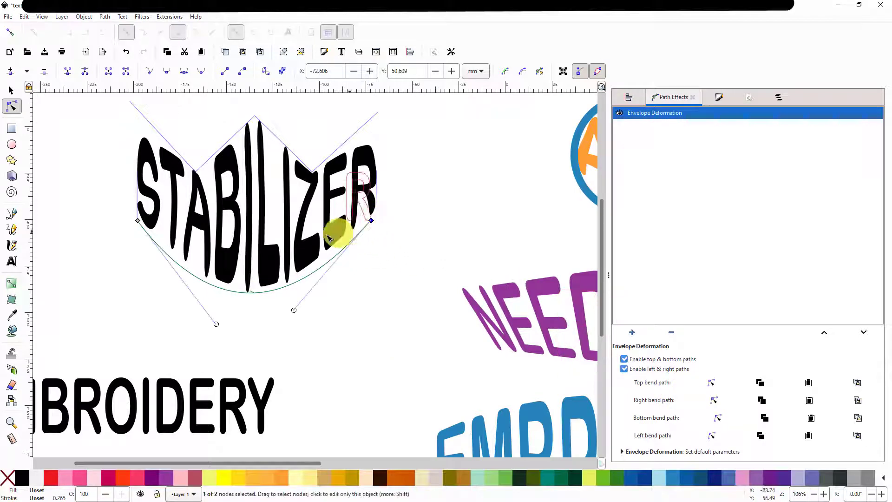
left_click(139, 222, "shift")
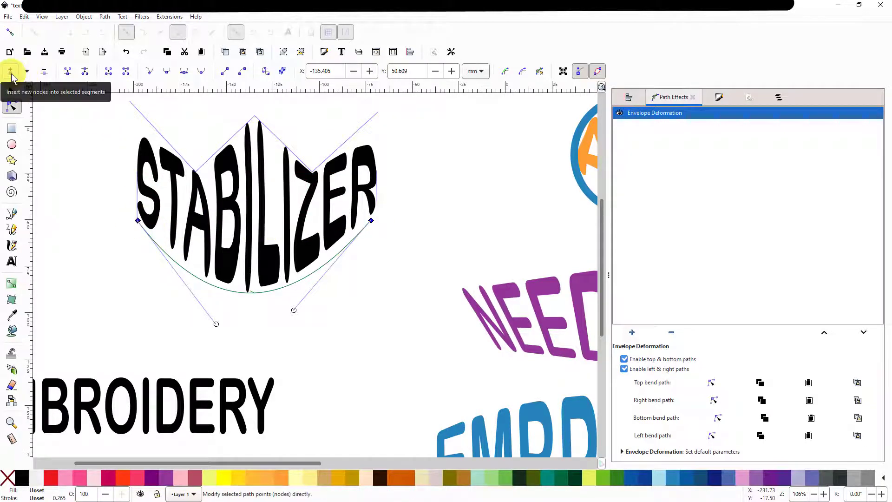
left_click(11, 74)
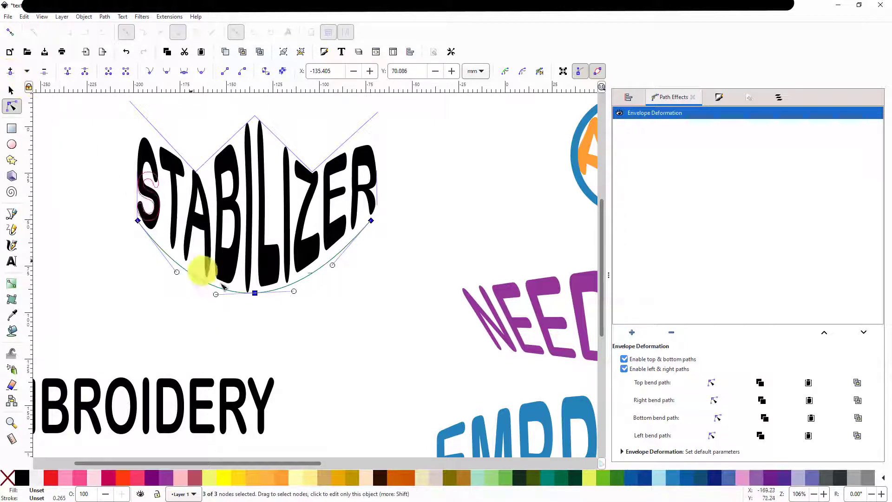
left_click_drag(295, 291, 411, 312)
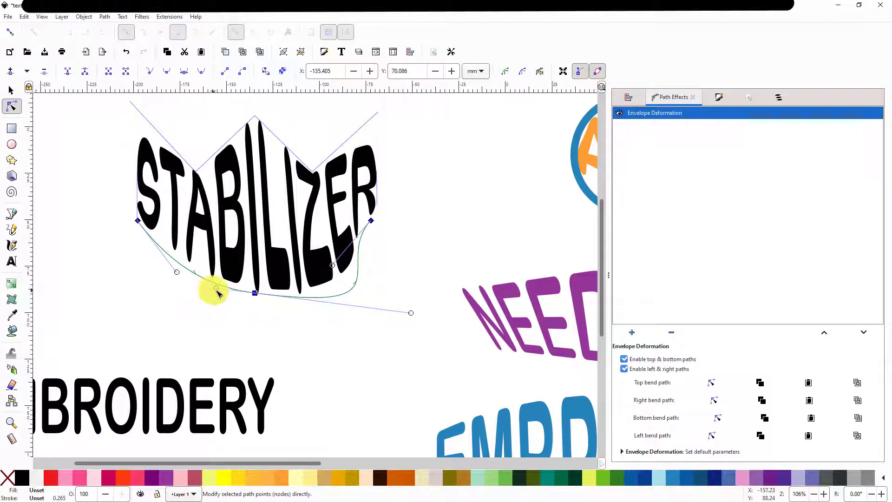
left_click_drag(218, 291, 153, 299)
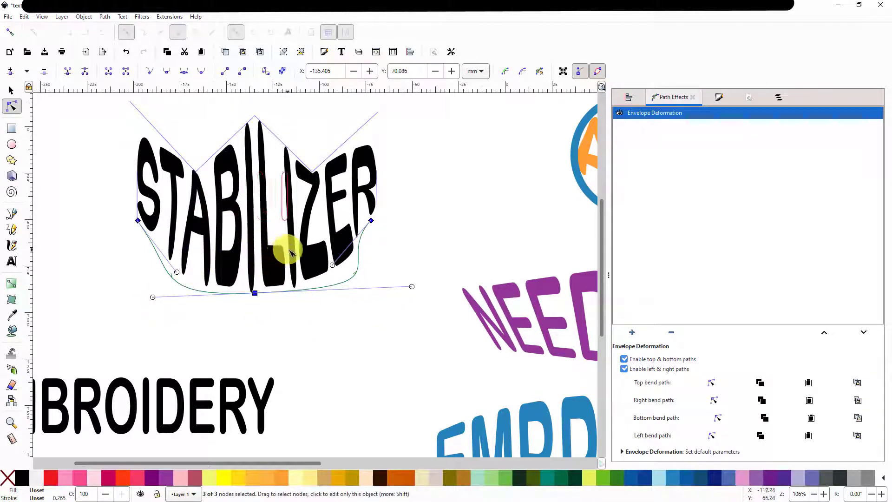
Convert the envelope-deformed STABILIZER group to plain paths
scroll(296, 252, "down", 5)
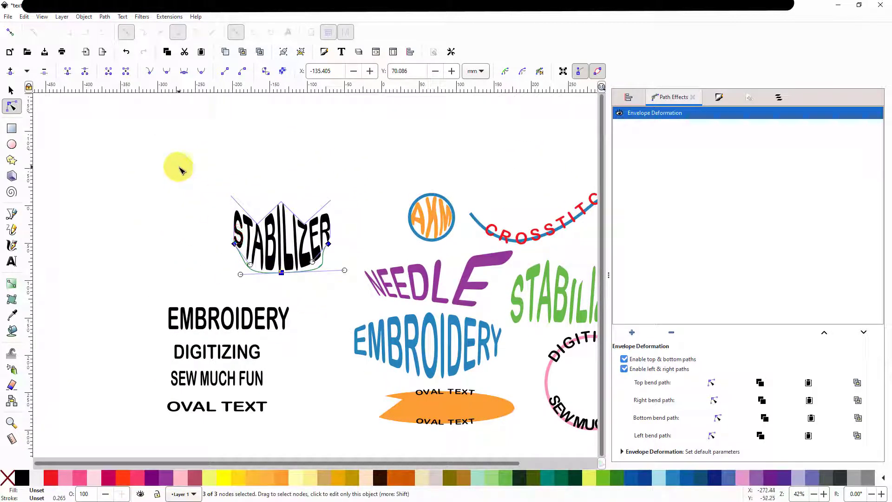
left_click(179, 170)
left_click_drag(184, 148, 362, 294)
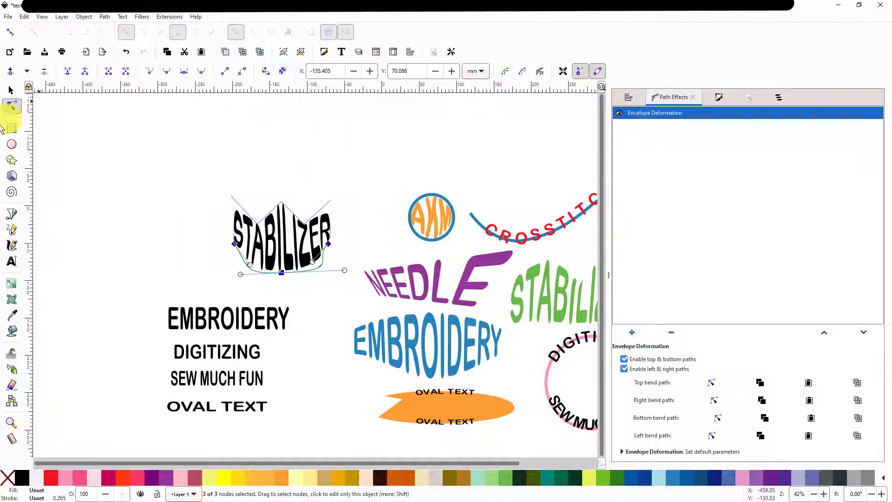
left_click(11, 90)
left_click(105, 17)
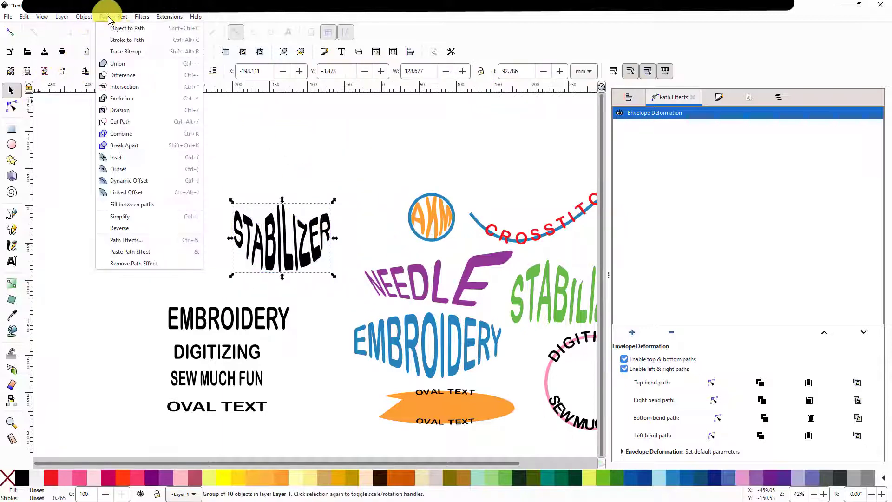
left_click(124, 27)
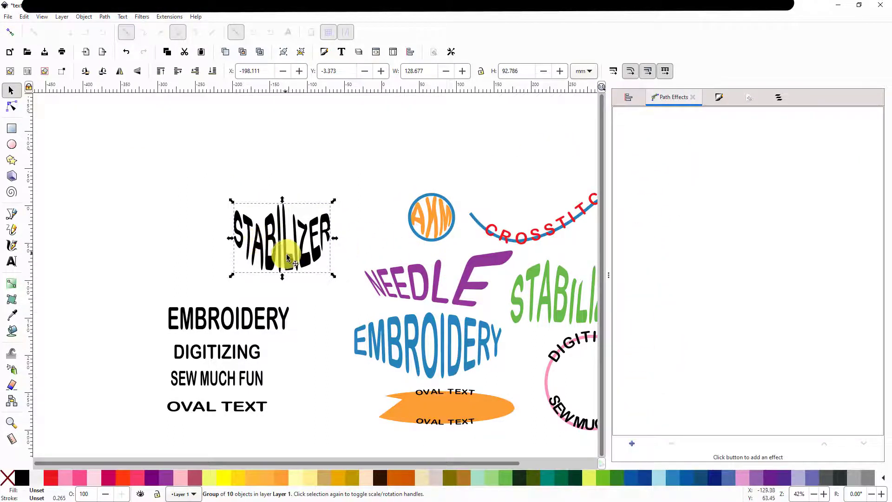
Try moving the converted STABILIZER group, and undo both that move and the conversion to paths
left_click_drag(288, 262, 236, 203)
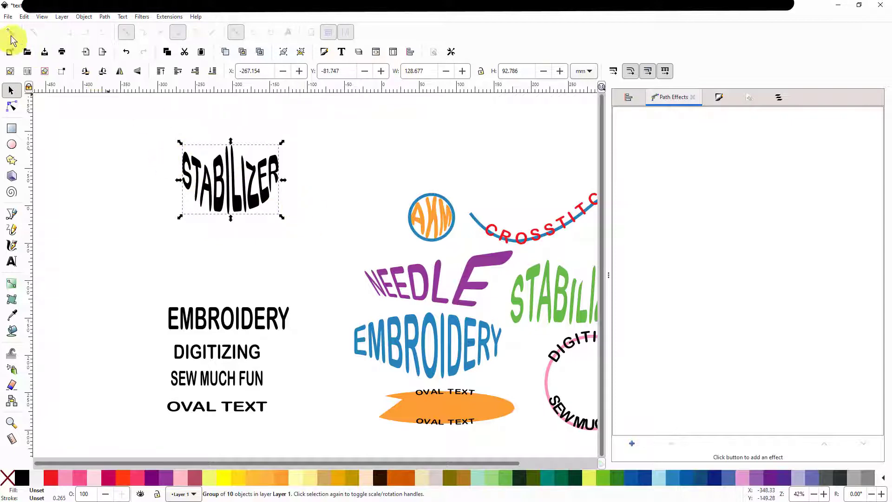
left_click(23, 17)
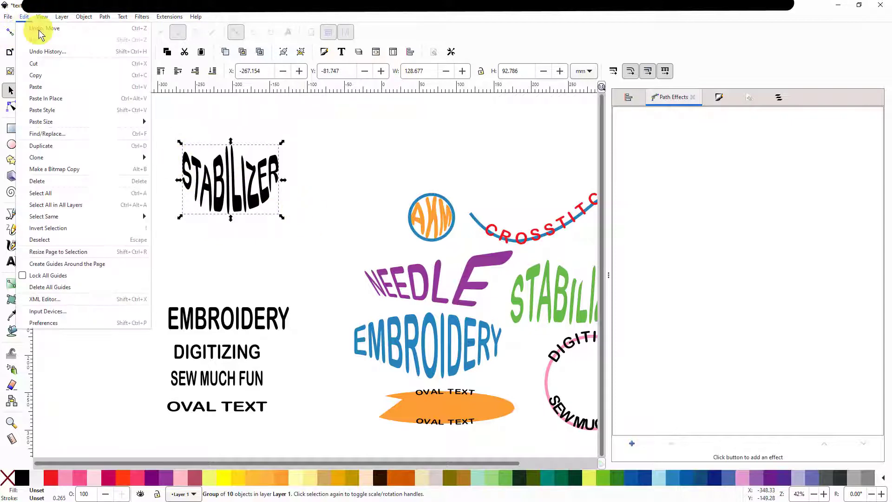
left_click(28, 26)
left_click(25, 17)
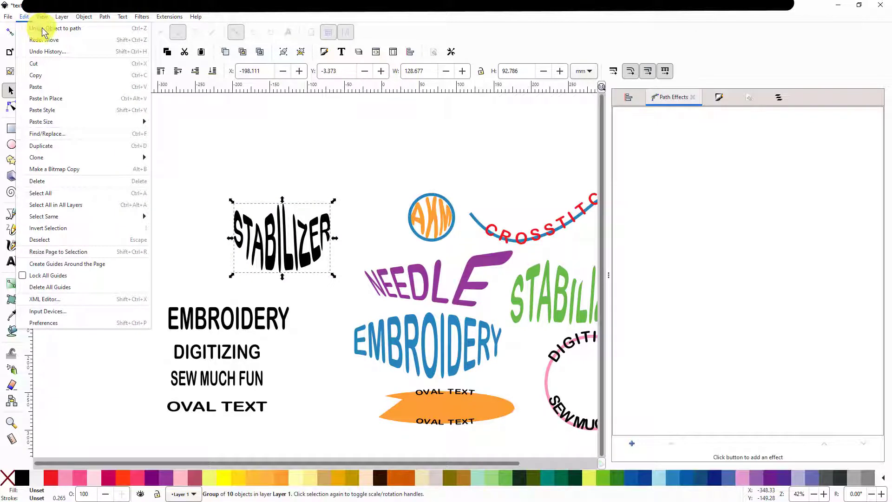
left_click(43, 29)
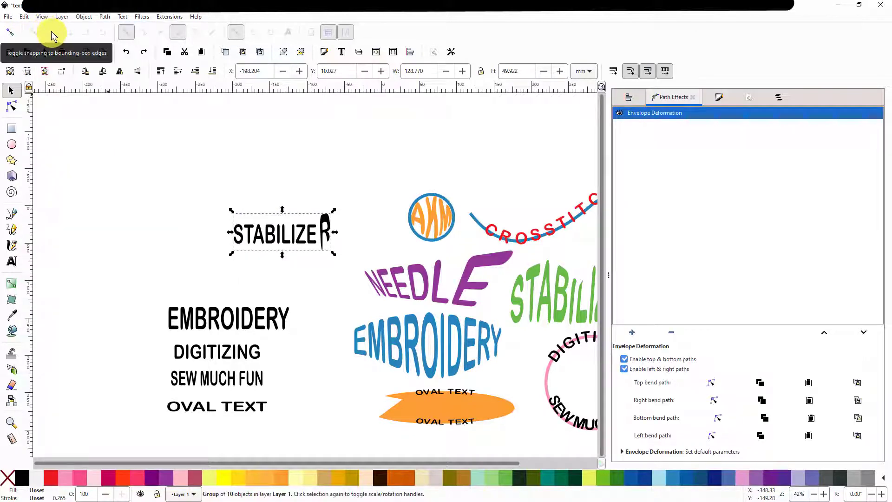
left_click(24, 17)
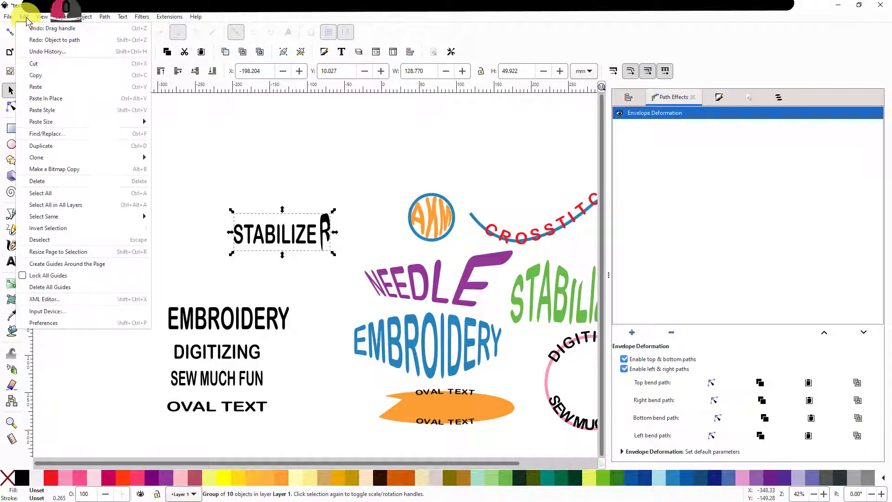
left_click(52, 29)
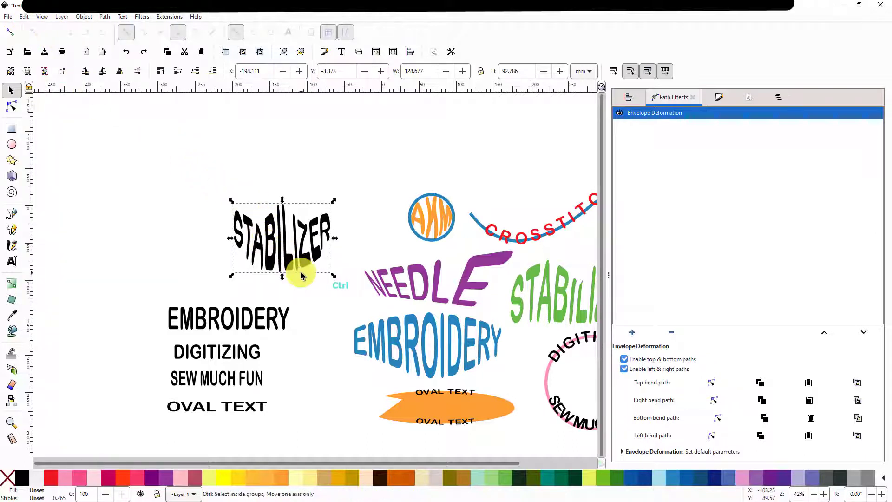
Run the Ink/Stitch Break Apart Fill Objects extension on the STABILIZER group with the Simple method
scroll(301, 275, "up", 2)
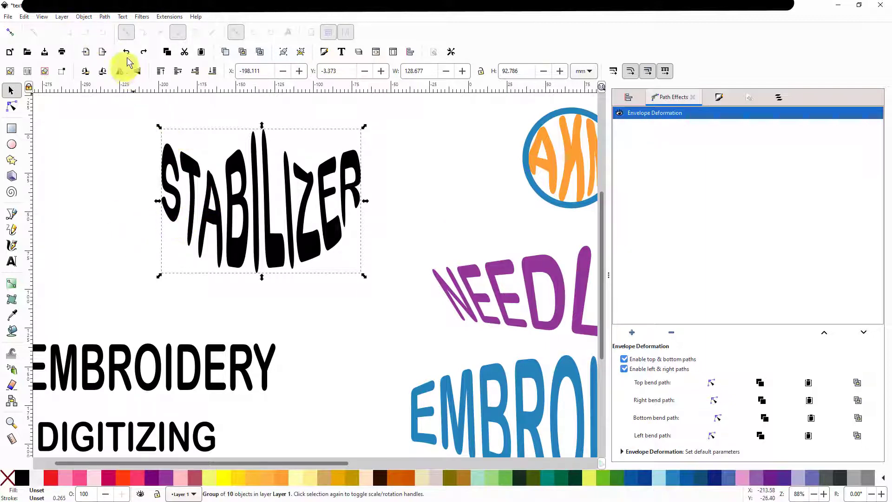
left_click(164, 18)
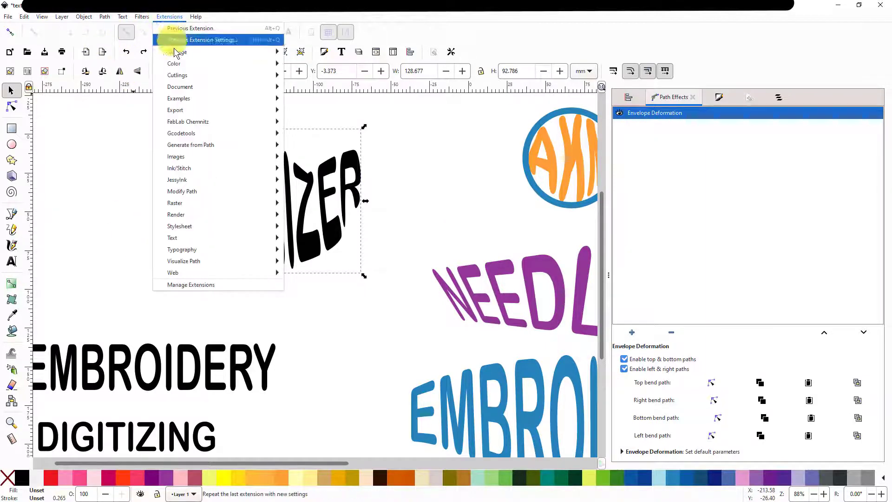
mouse_move(202, 168)
mouse_move(308, 203)
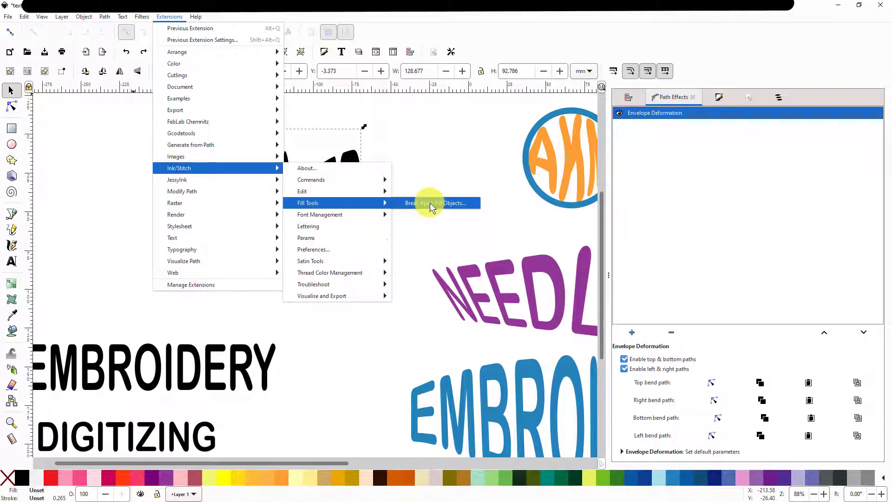
left_click(430, 202)
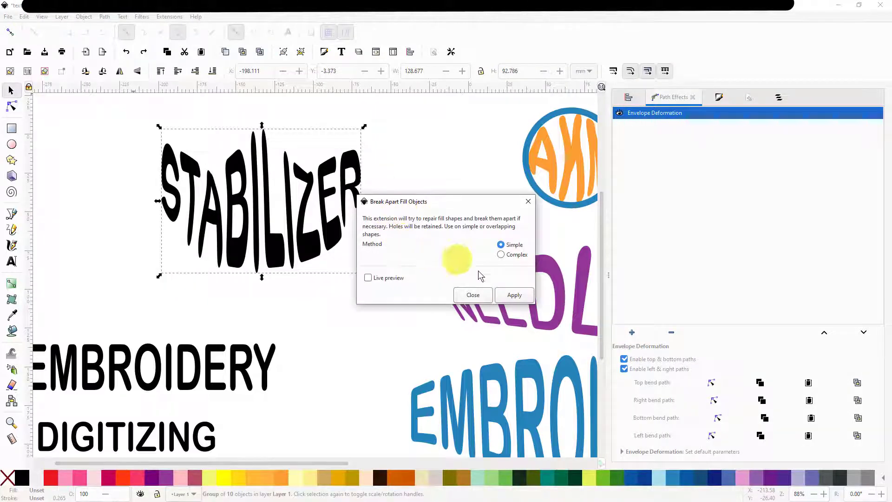
left_click(515, 295)
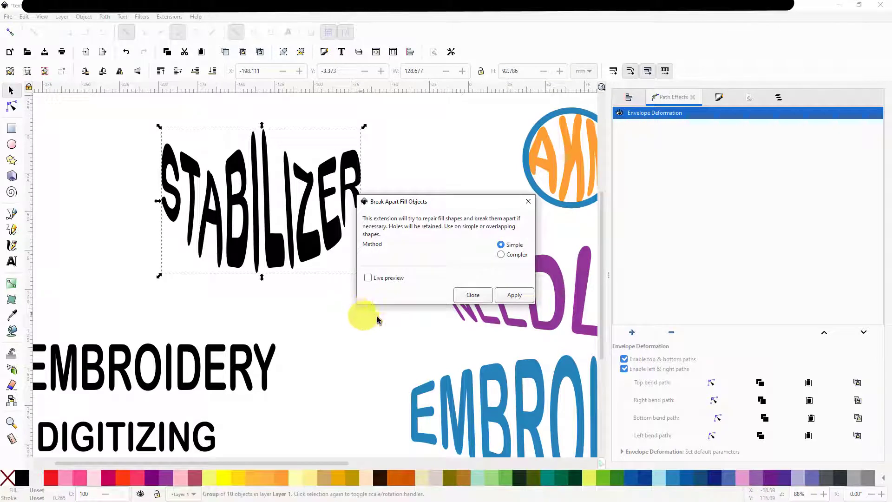
left_click(423, 135)
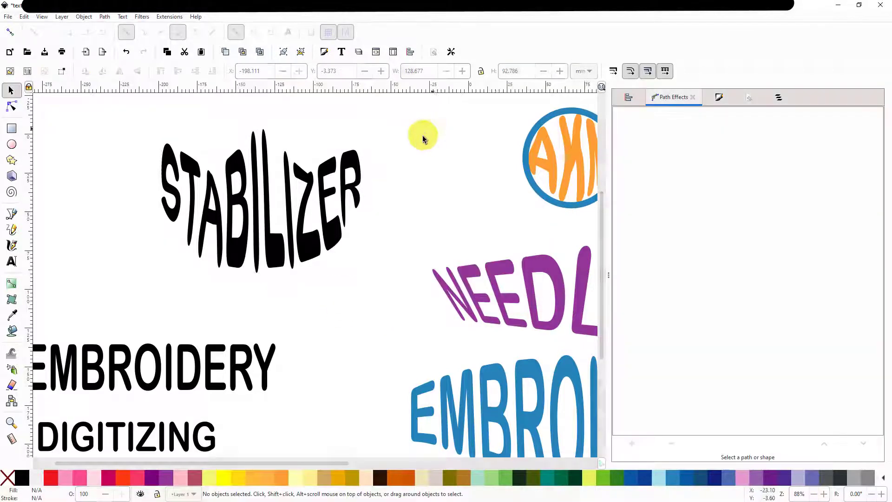
Try ungrouping the envelope-deformed STABILIZER letters, and undo the ungrouping
left_click(310, 251)
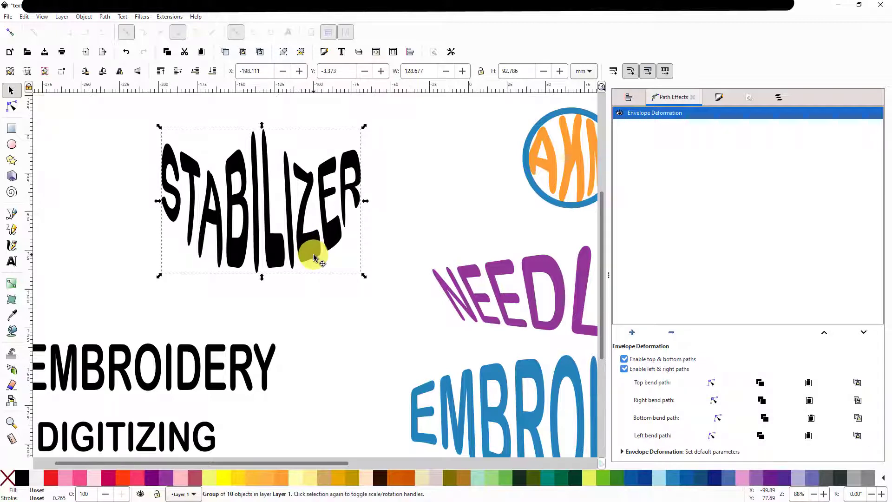
left_click(318, 220)
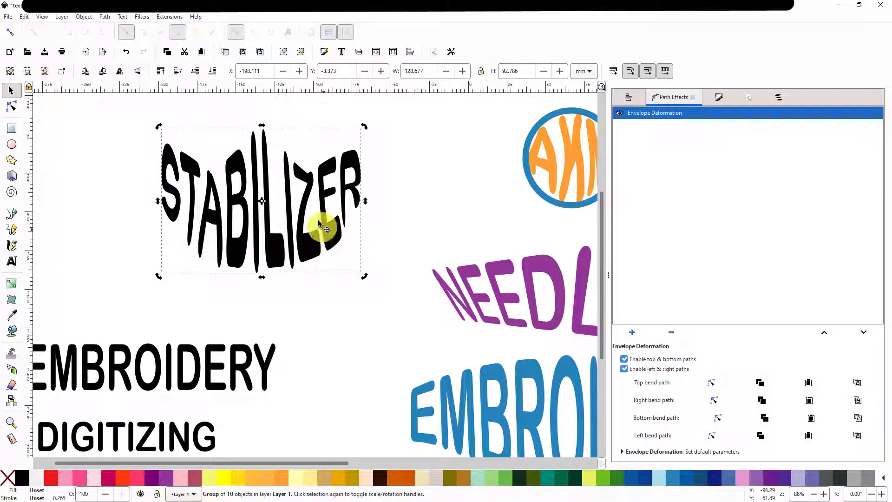
left_click(84, 17)
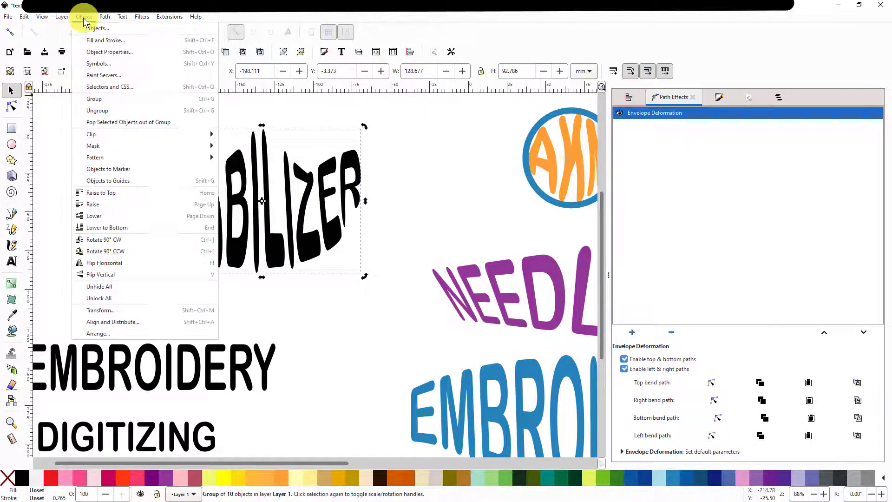
left_click(99, 110)
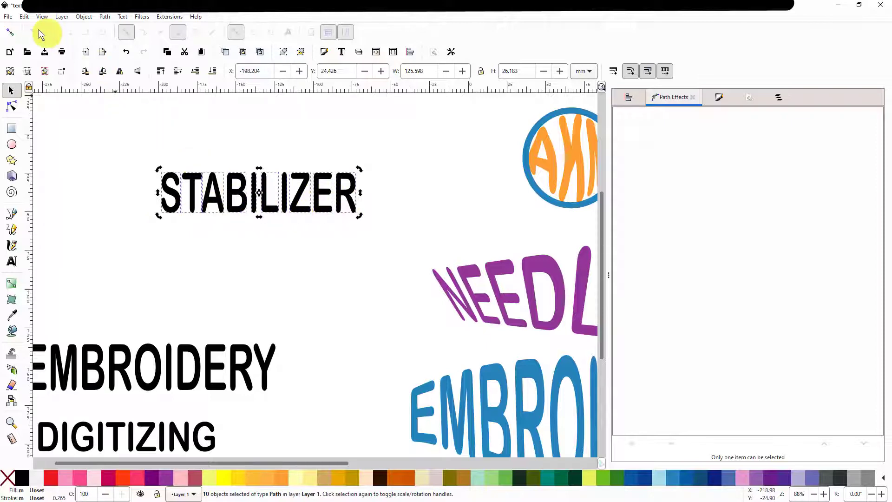
left_click(25, 17)
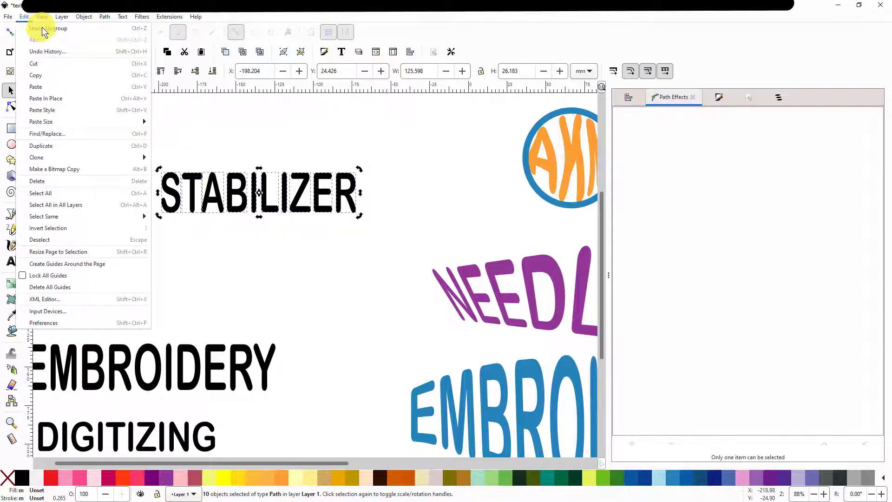
left_click(42, 27)
left_click(24, 17)
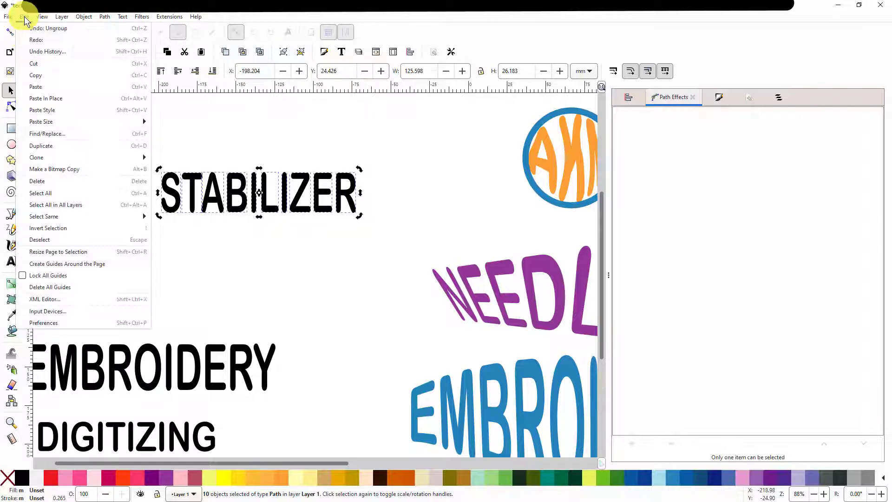
left_click(40, 29)
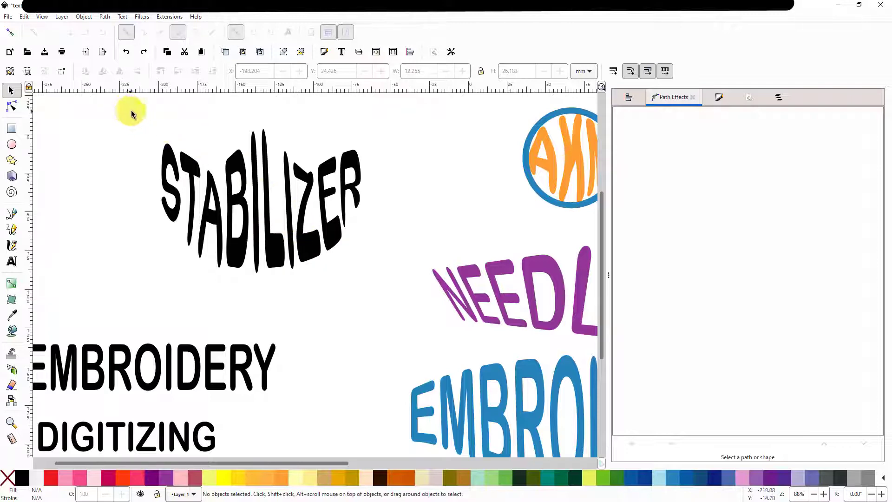
Convert the whole envelope-deformed STABILIZER group to plain paths
left_click_drag(142, 117, 375, 293)
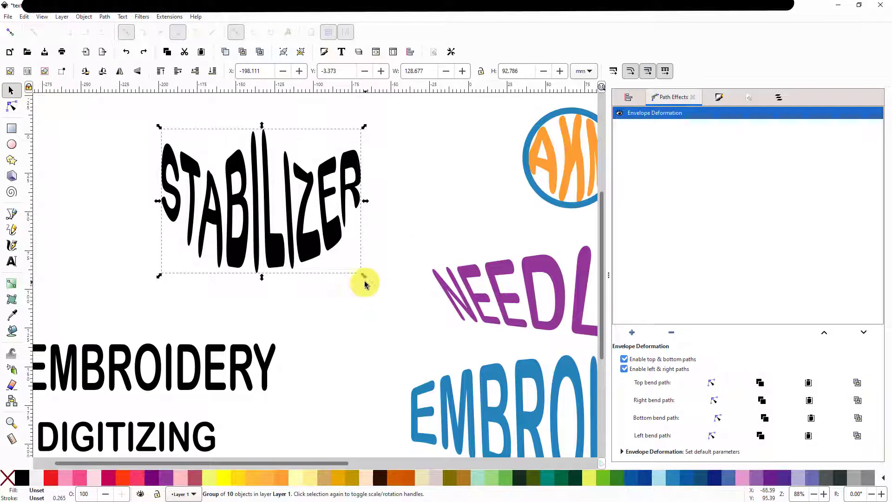
left_click(105, 17)
left_click(119, 31)
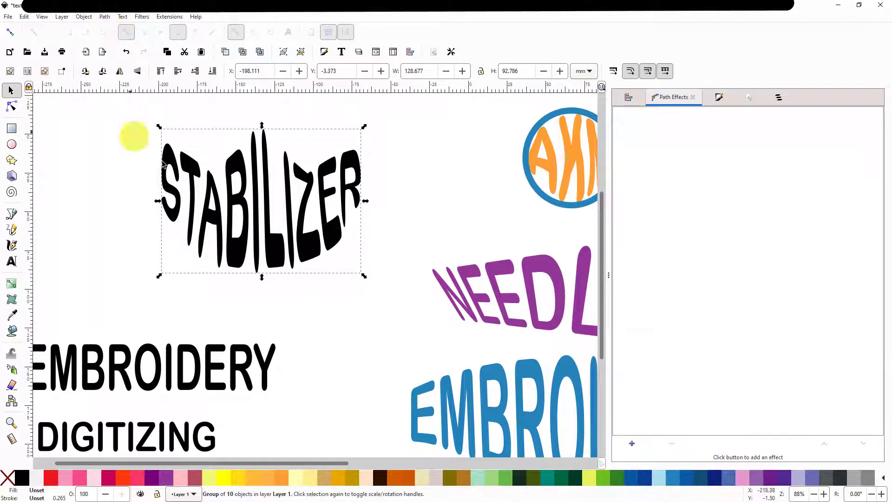
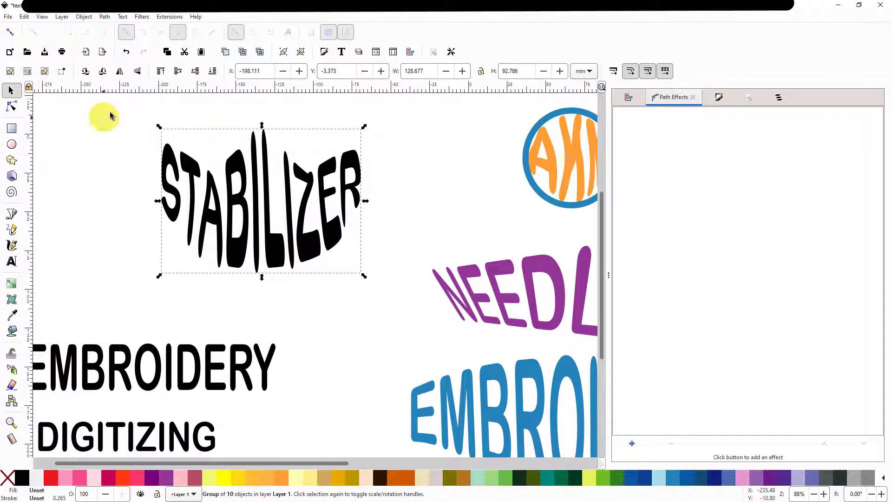
Combine the STABILIZER letters into a single path and shift it right to about X -180, Y -2 mm
left_click_drag(114, 110, 403, 297)
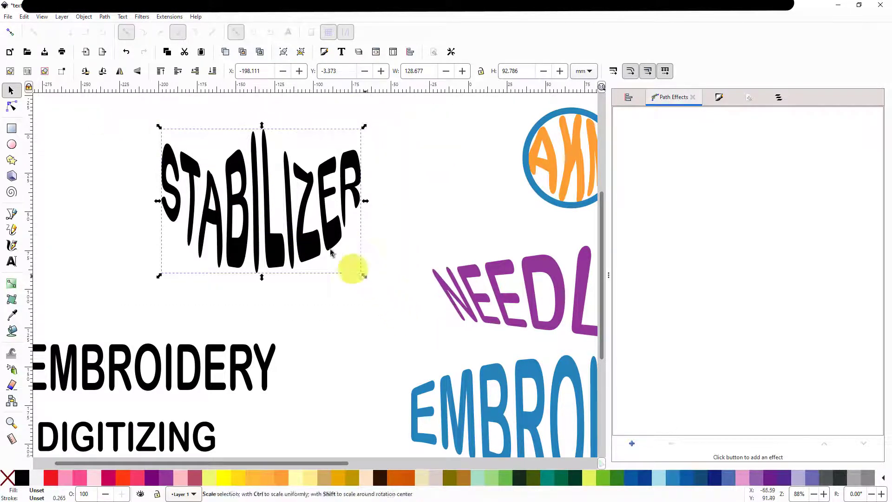
left_click(88, 18)
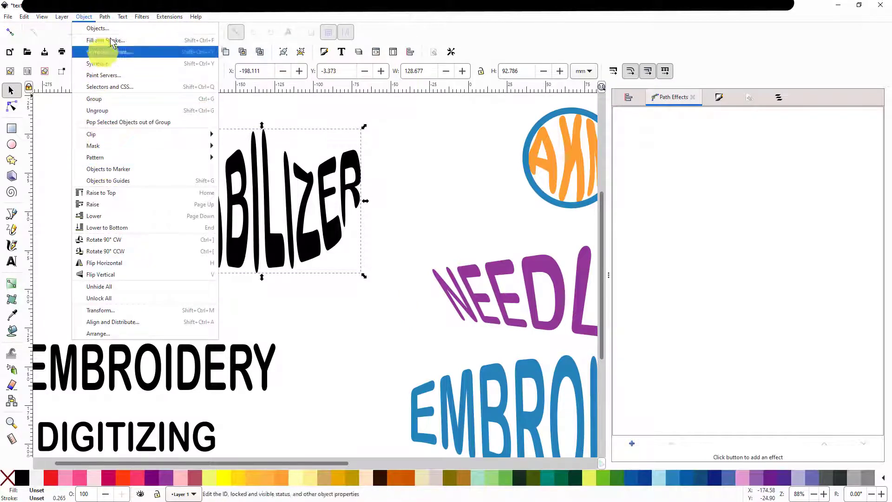
mouse_move(105, 16)
left_click(120, 132)
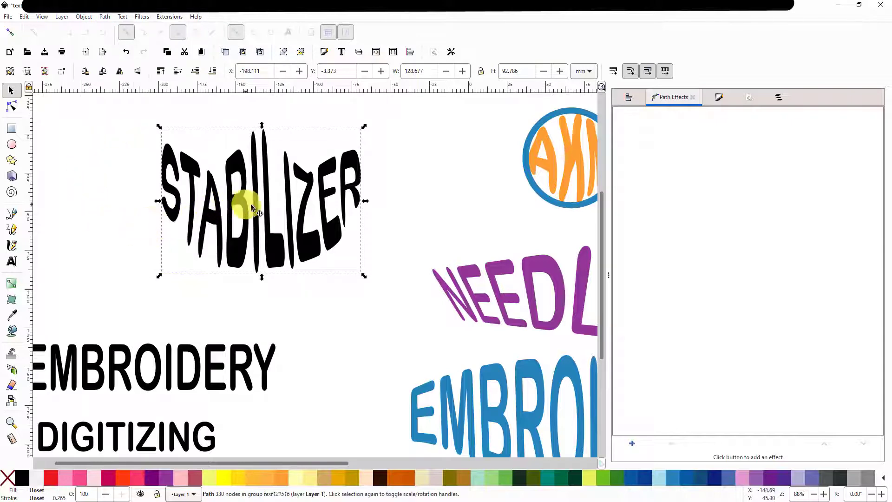
left_click(228, 216)
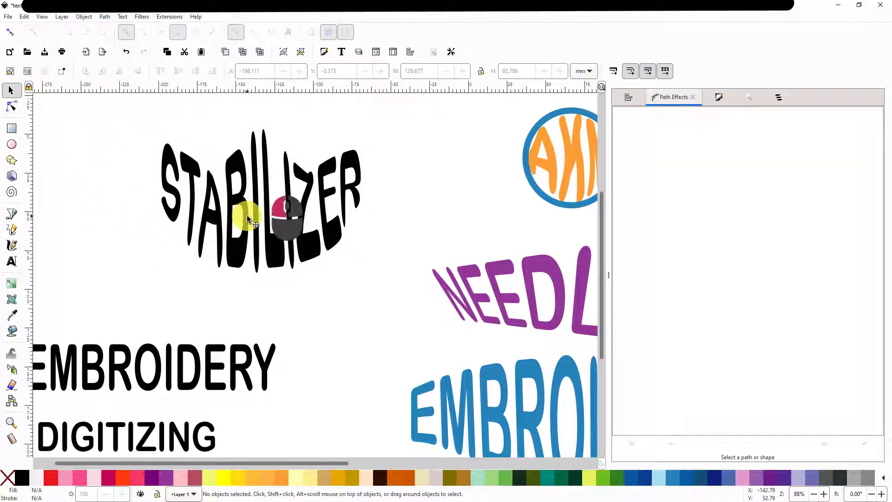
left_click_drag(227, 217, 255, 219)
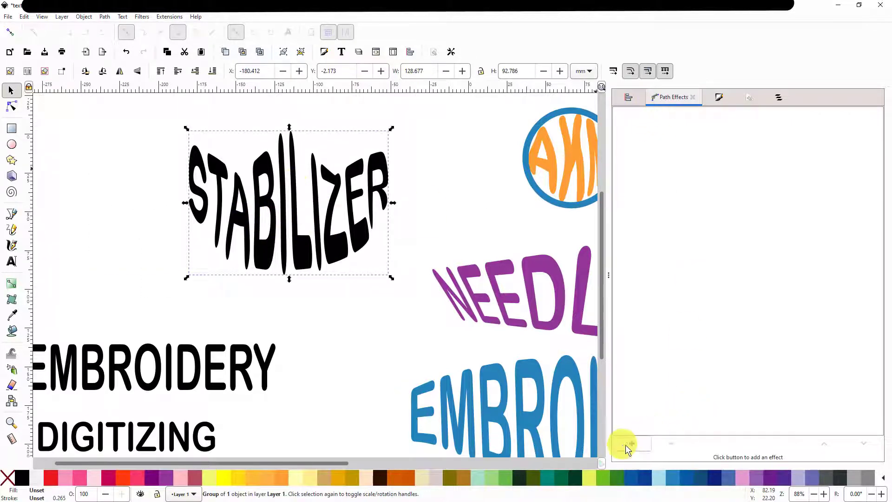
Apply an Envelope Deformation effect to the combined STABILIZER and bow its top bend path upward into an arch reaching about Y -25 mm
left_click(633, 444)
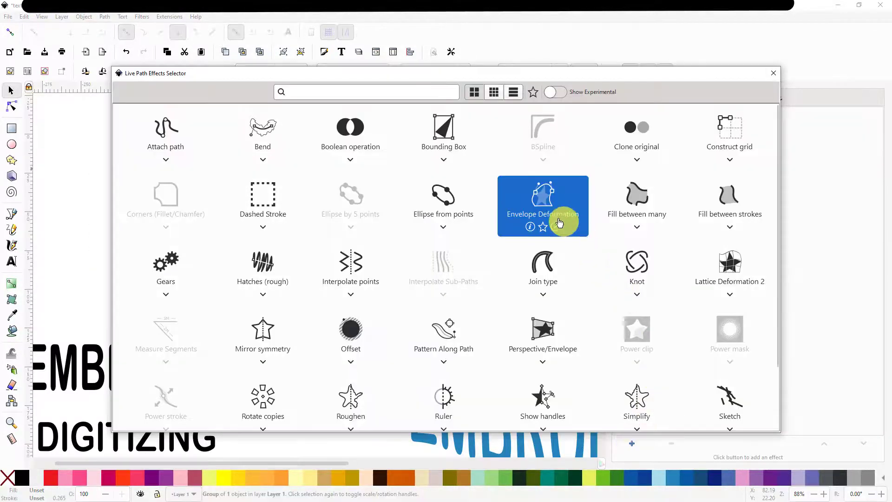
left_click(558, 223)
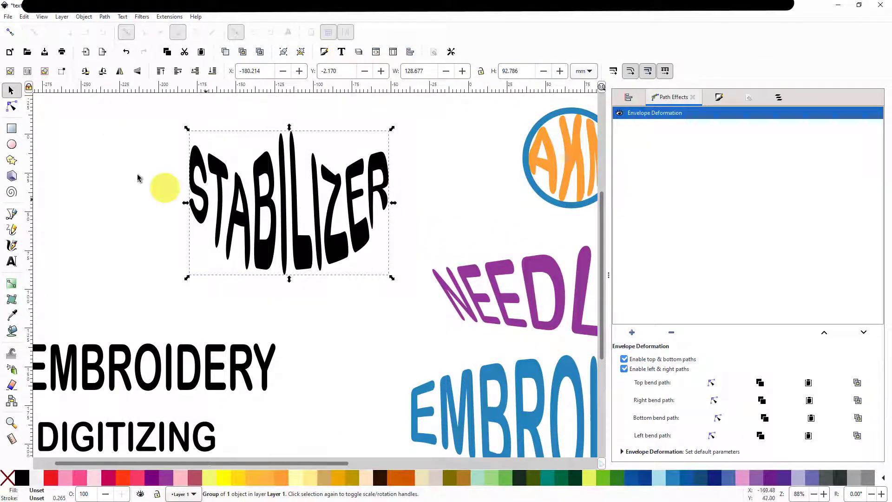
left_click(711, 385)
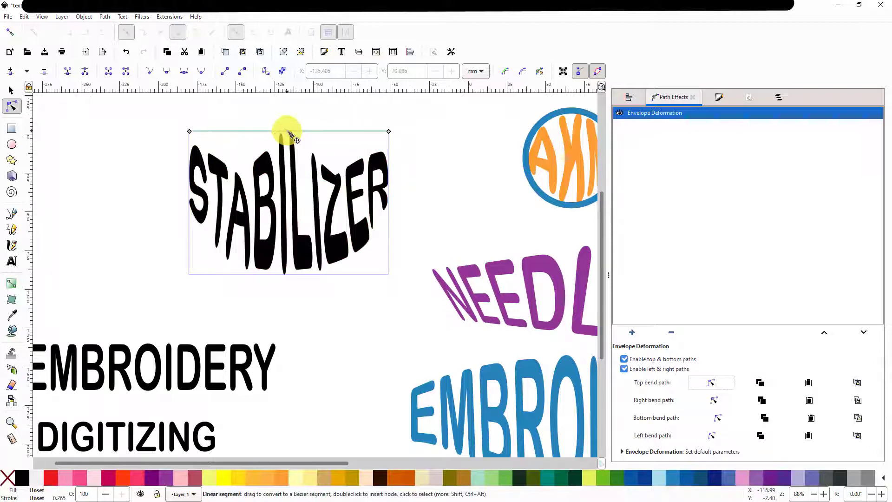
left_click_drag(288, 135, 291, 114)
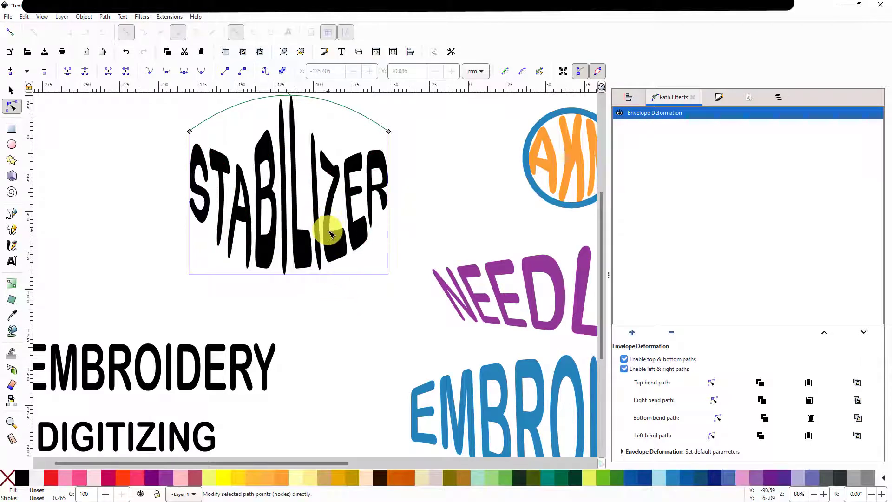
Convert the arched STABILIZER to plain paths and reselect it as a whole object
scroll(327, 243, "down", 1)
scroll(327, 243, "down", 1)
left_click_drag(178, 130, 384, 260)
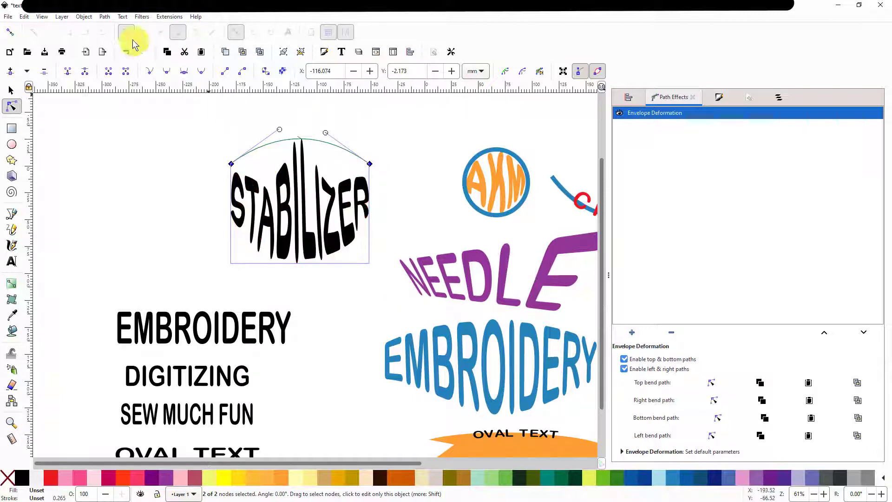
left_click(104, 16)
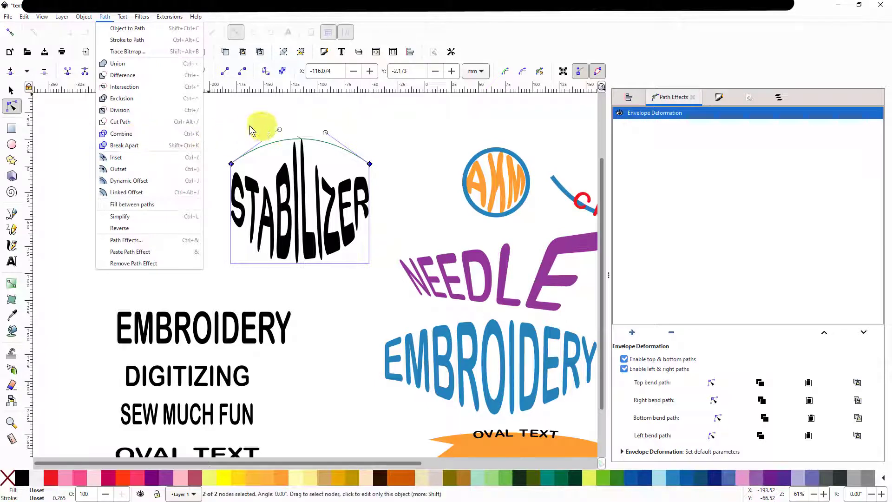
left_click(135, 27)
left_click_drag(189, 123, 394, 285)
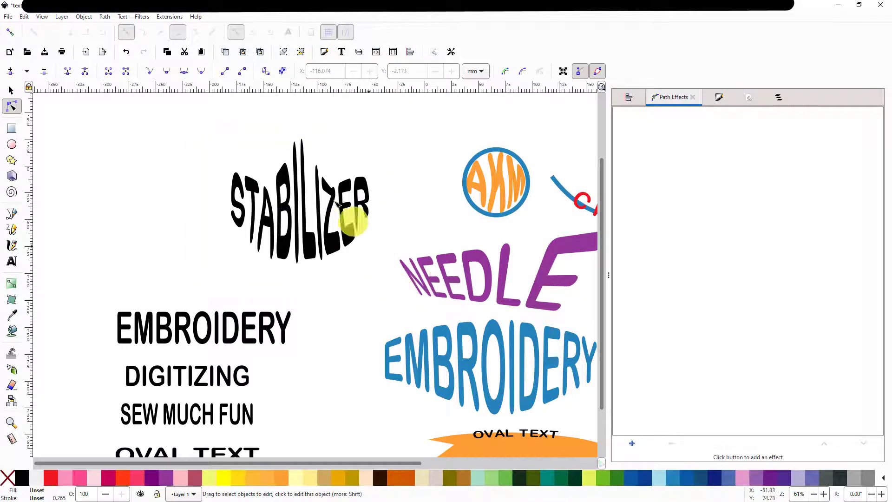
left_click(13, 93)
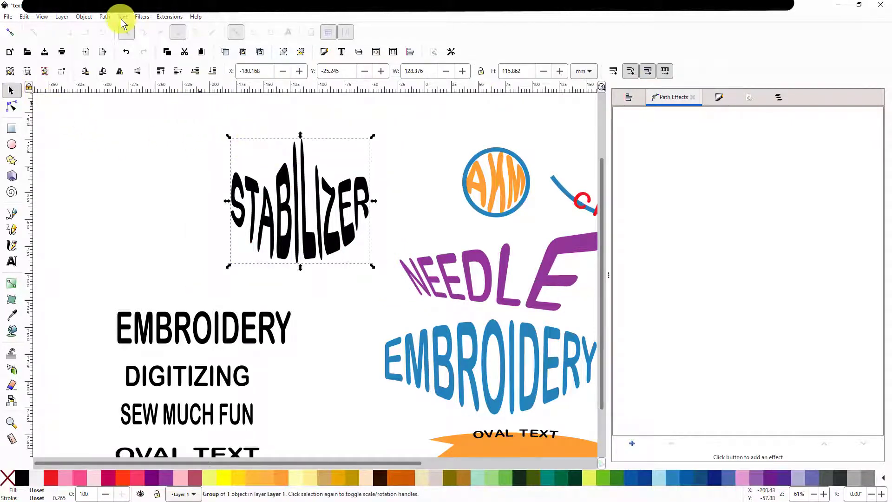
Open the Ink/Stitch Break Apart Fill Objects extension for the selected STABILIZER
left_click(169, 16)
mouse_move(219, 168)
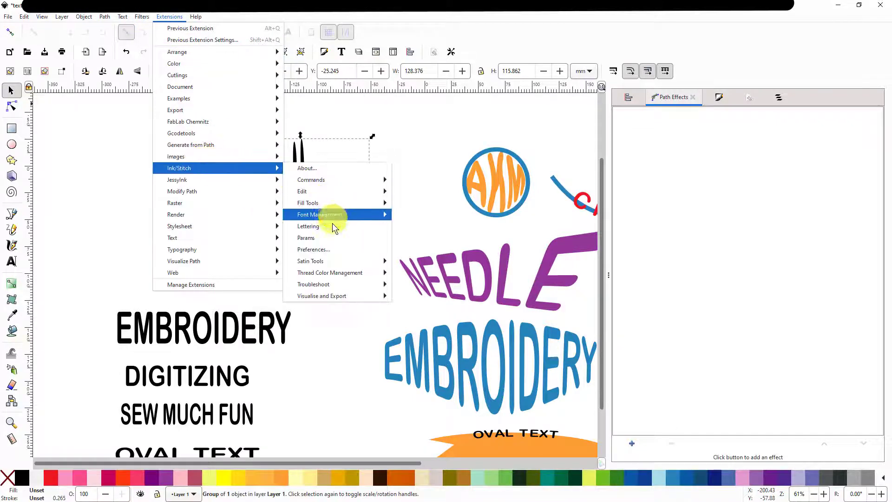
mouse_move(323, 203)
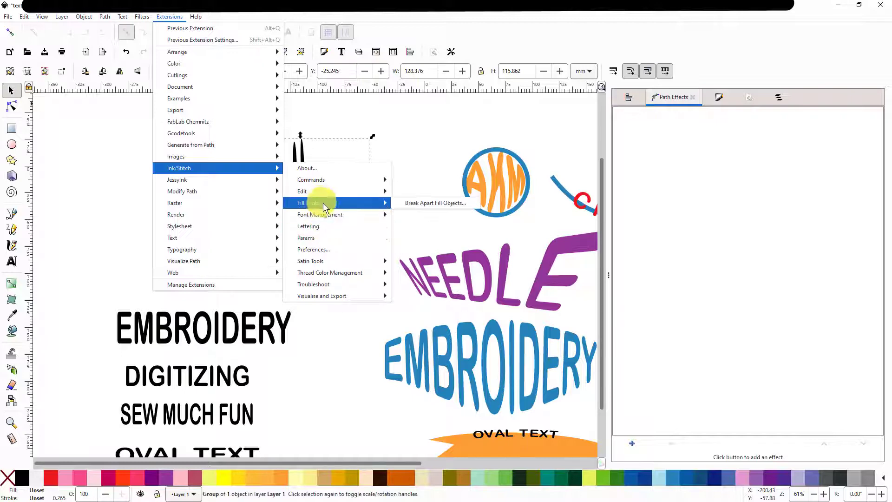
Break apart the fill objects of the black STABILIZER lettering with Ink/Stitch using the Simple method
left_click(440, 203)
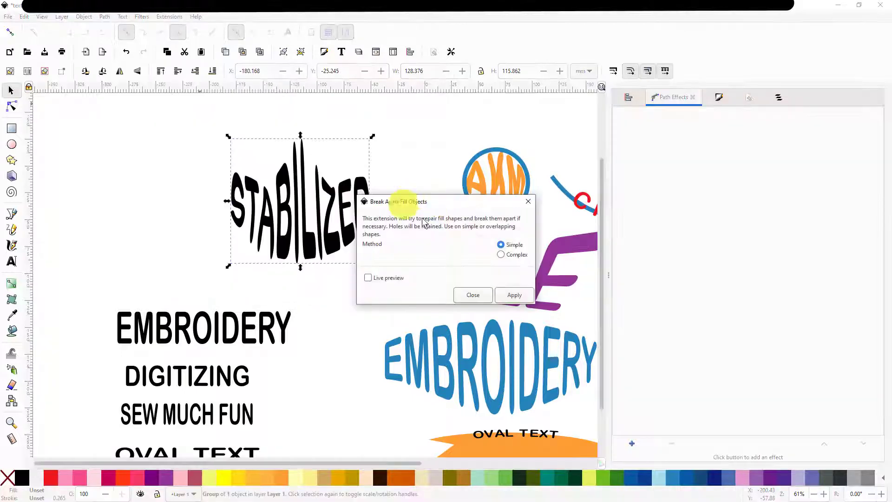
left_click(515, 295)
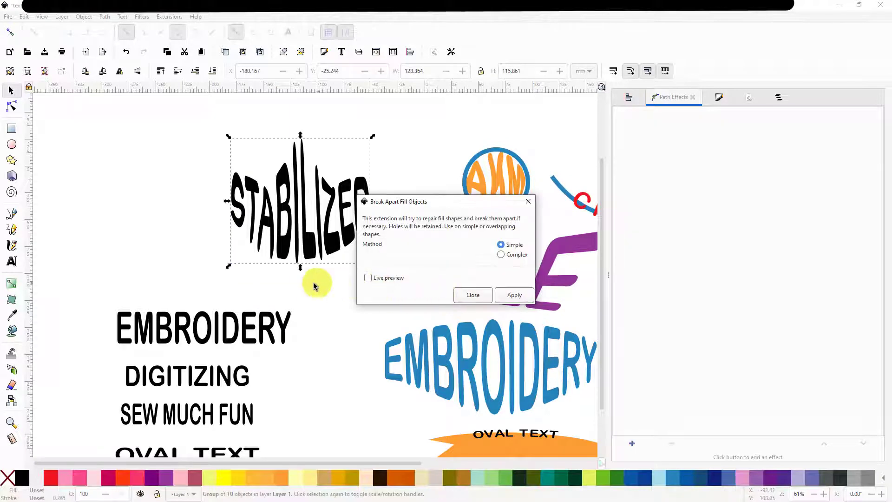
left_click(469, 294)
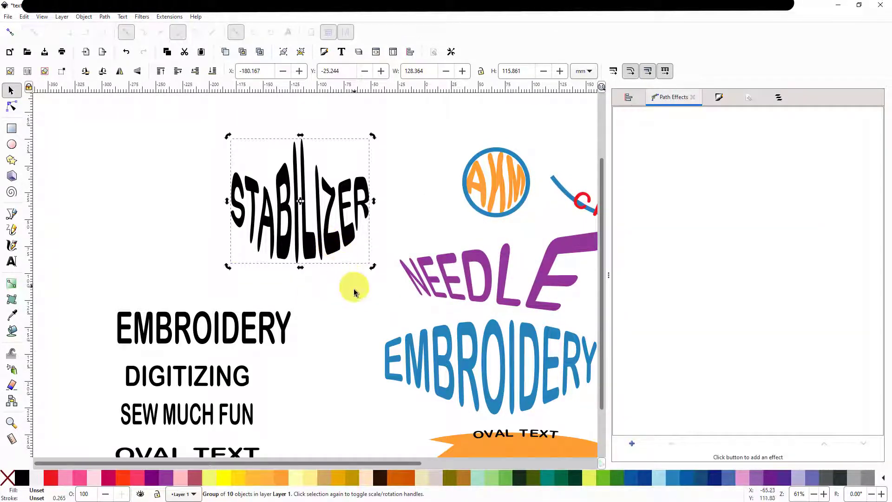
left_click(352, 294)
Try to convert the black STABILIZER group to path
left_click(348, 236)
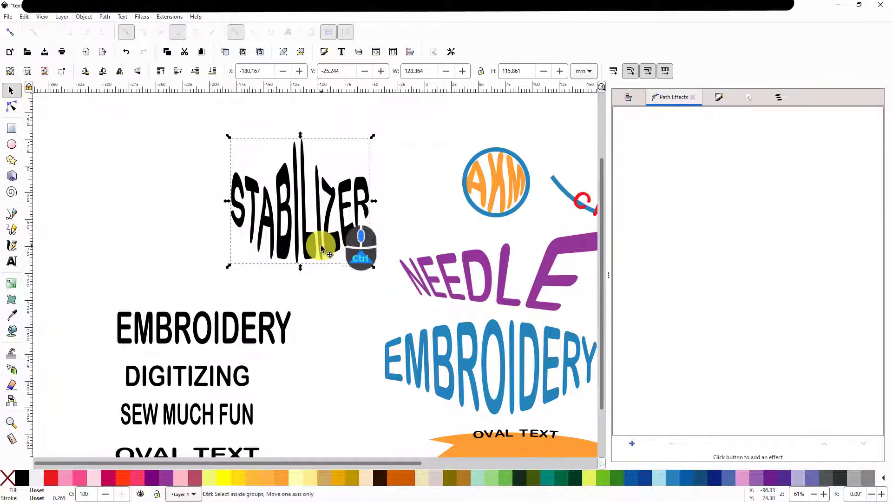
scroll(320, 248, "up", 1)
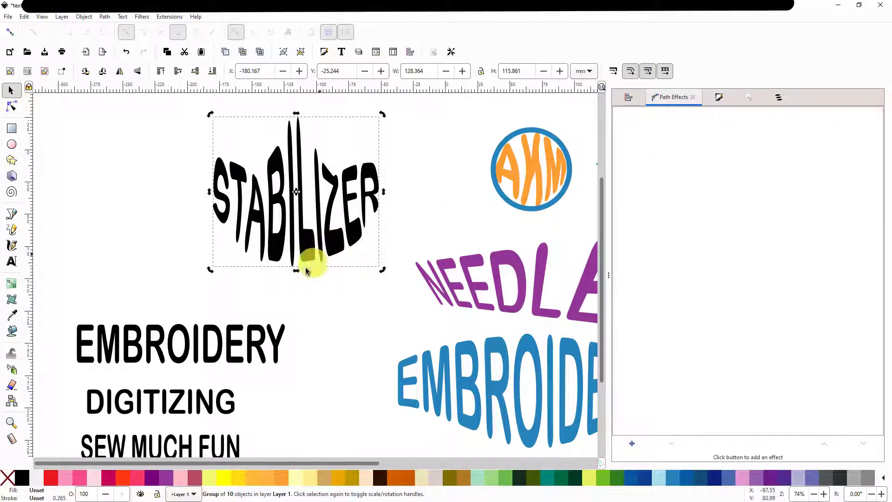
left_click(105, 16)
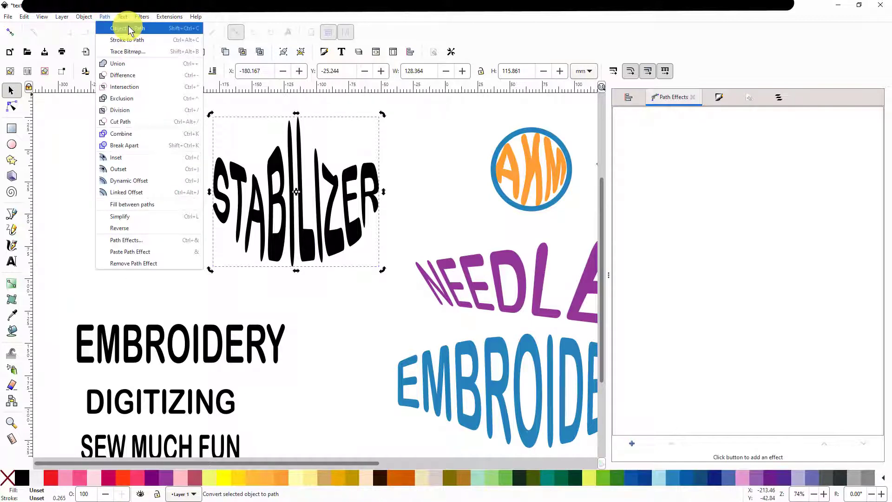
left_click(129, 29)
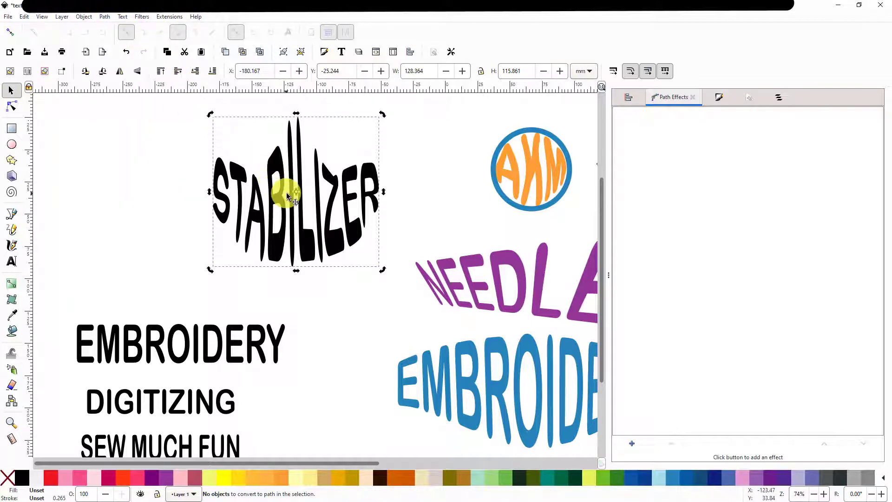
left_click(279, 163)
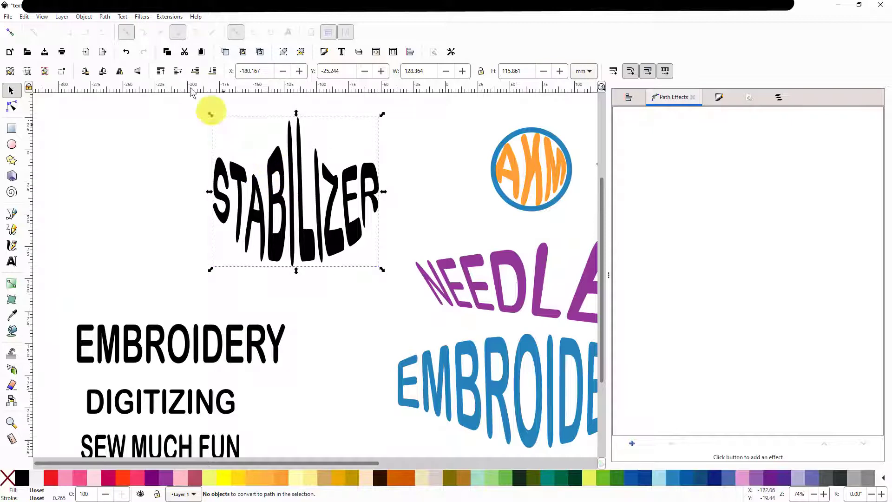
Ungroup the black STABILIZER lettering into separate letters and clear the selection
left_click(148, 148)
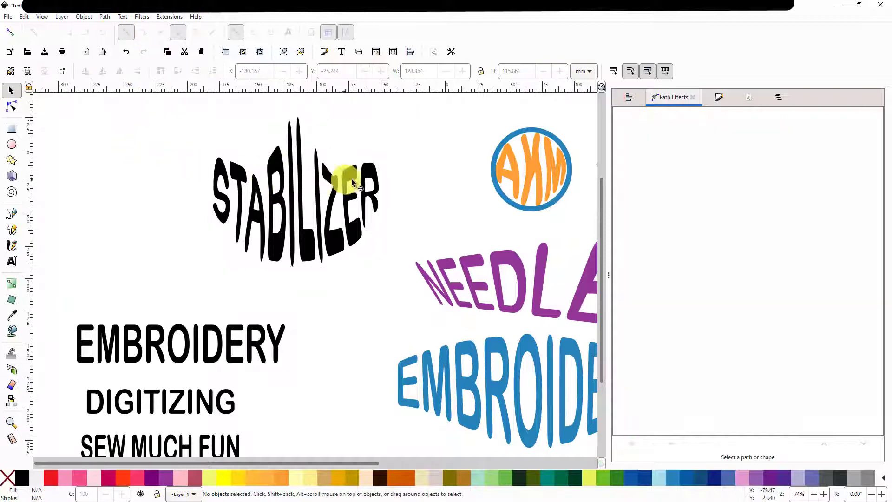
left_click(278, 164)
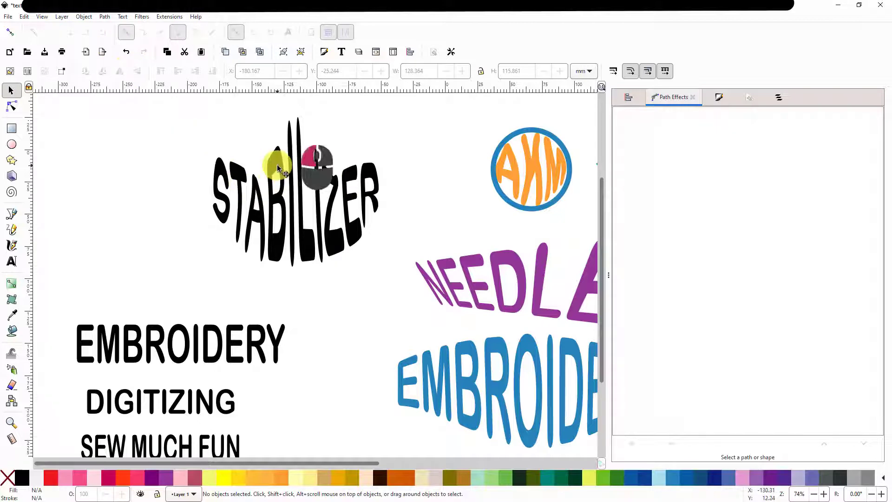
left_click(83, 16)
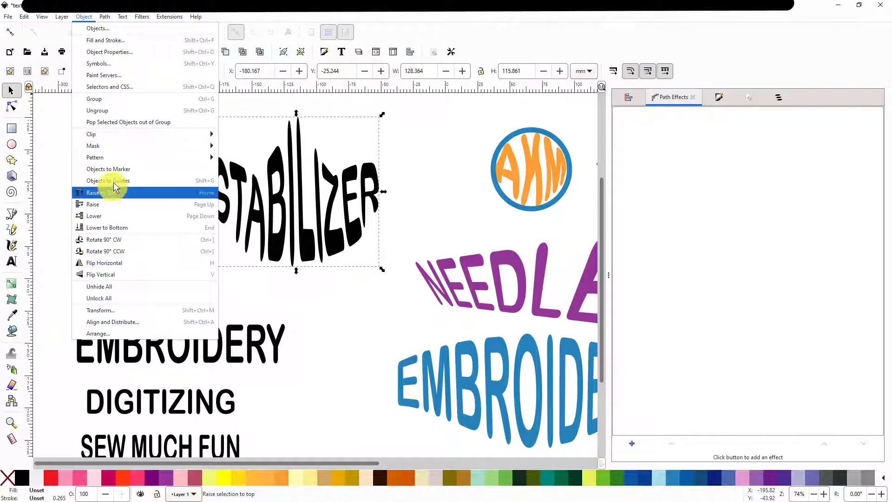
mouse_move(123, 131)
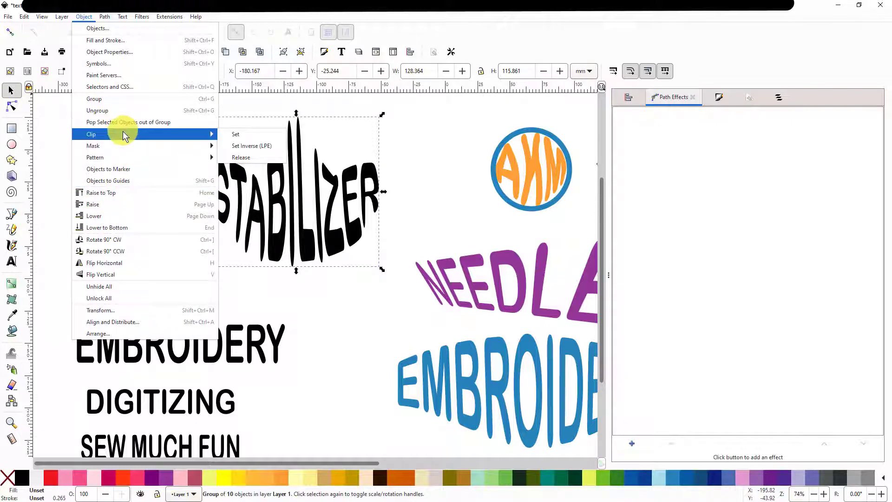
left_click(105, 110)
left_click(152, 173)
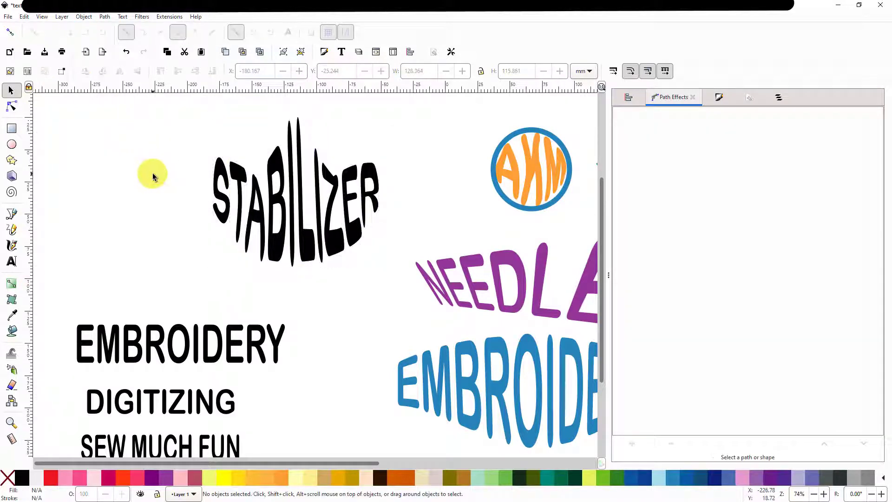
Select all the black STABILIZER letters and open their Ink/Stitch embroidery Params
left_click(370, 176)
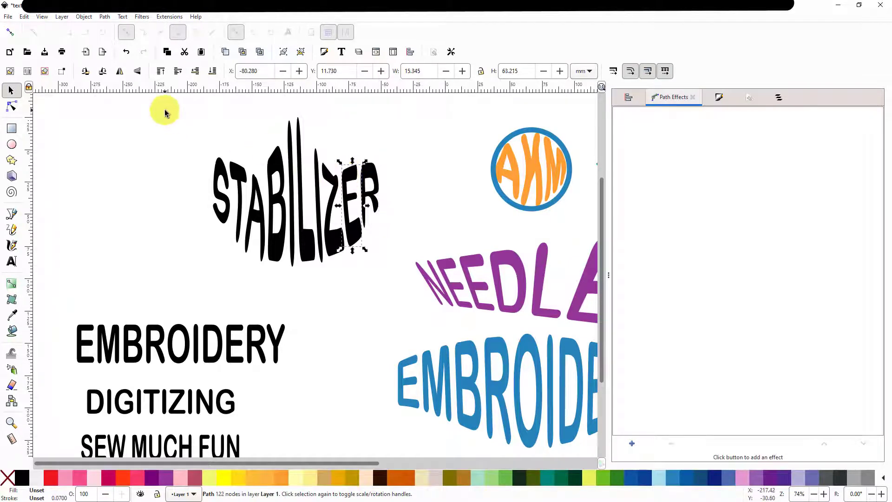
left_click_drag(164, 108, 407, 285)
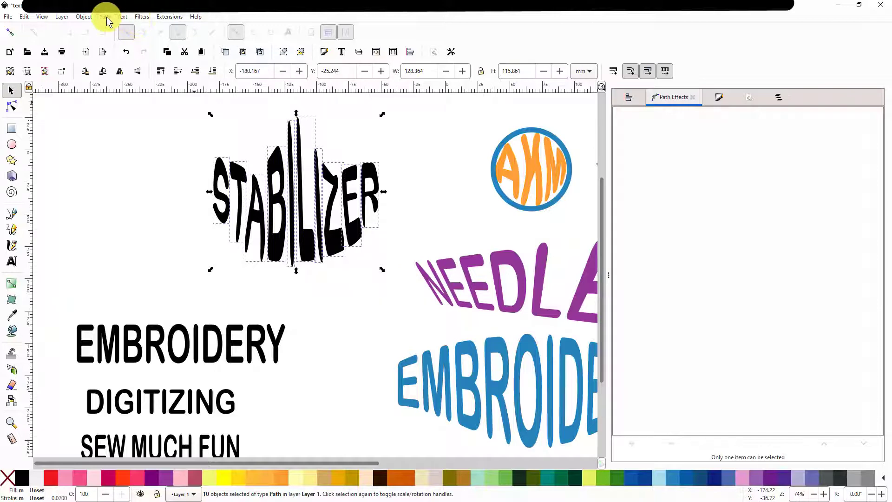
left_click(169, 17)
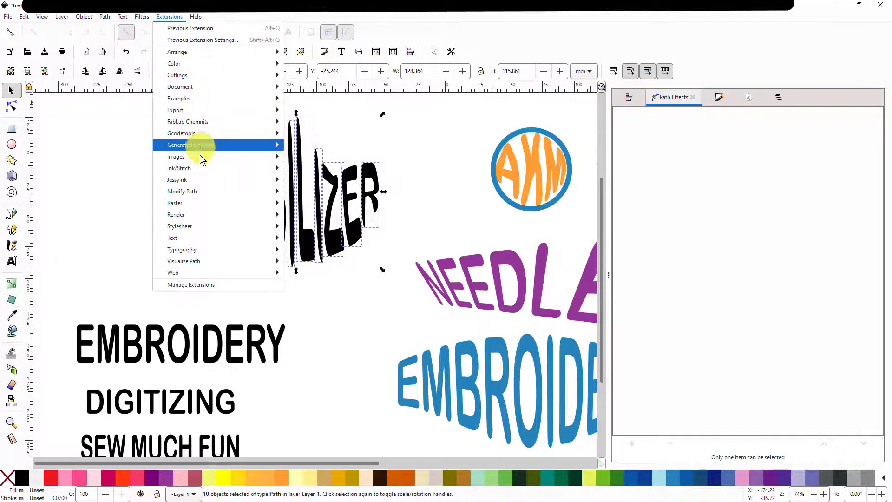
mouse_move(199, 169)
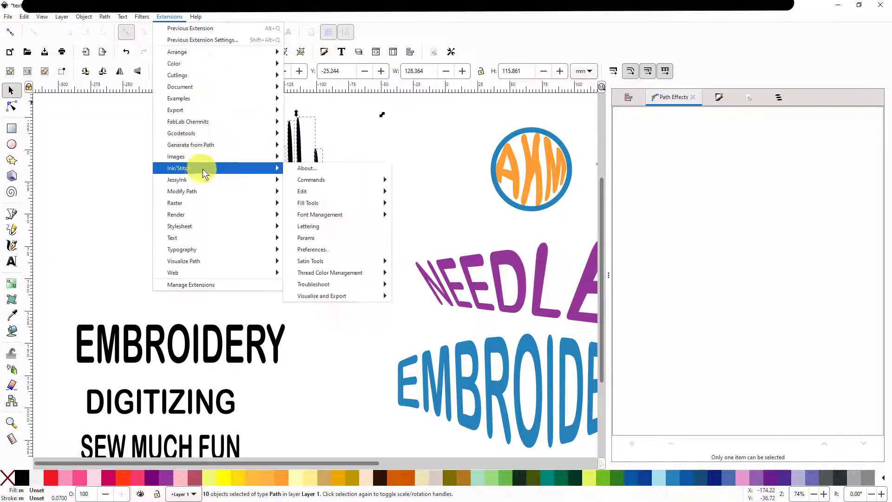
left_click(316, 238)
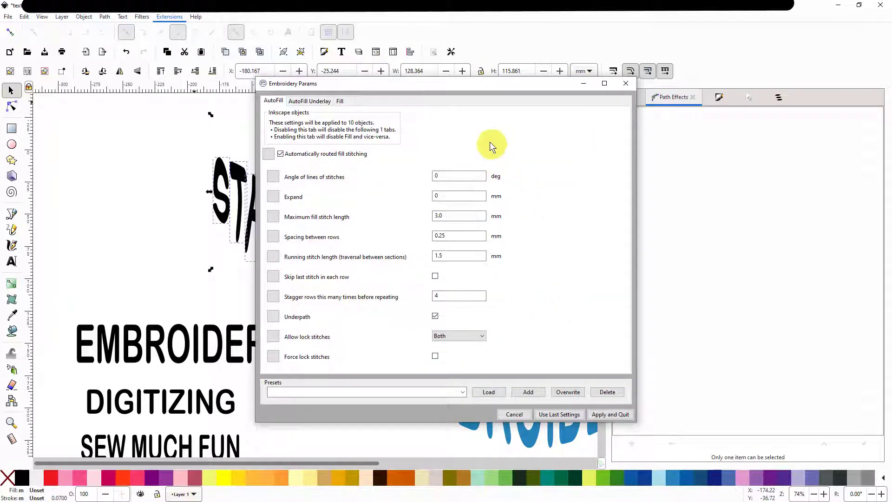
Examine the simulated stitch-out and jump lines of the STABILIZER letters, then close the simulation and the embroidery parameters
left_click_drag(455, 82, 204, 88)
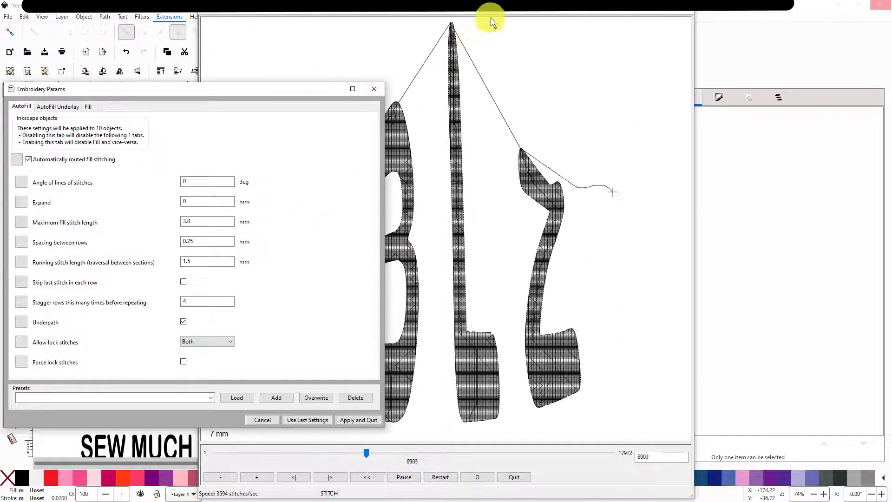
left_click(537, 42)
scroll(581, 55, "up", 4)
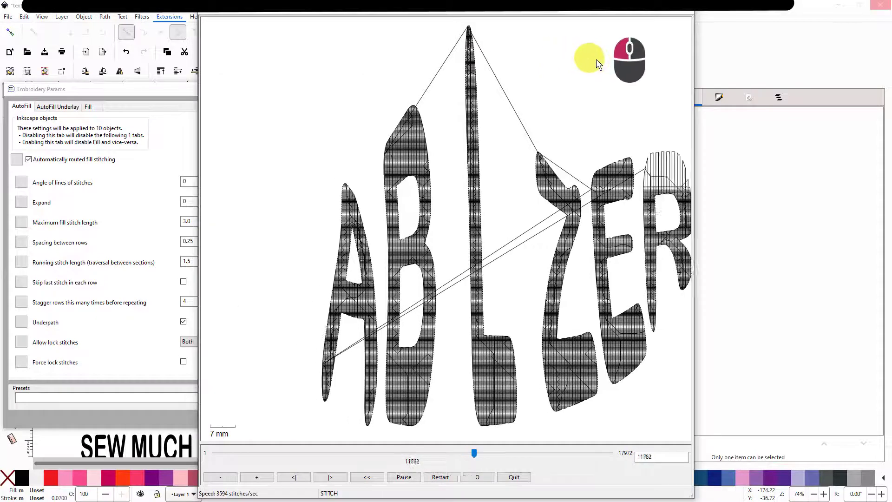
scroll(604, 69, "down", 5)
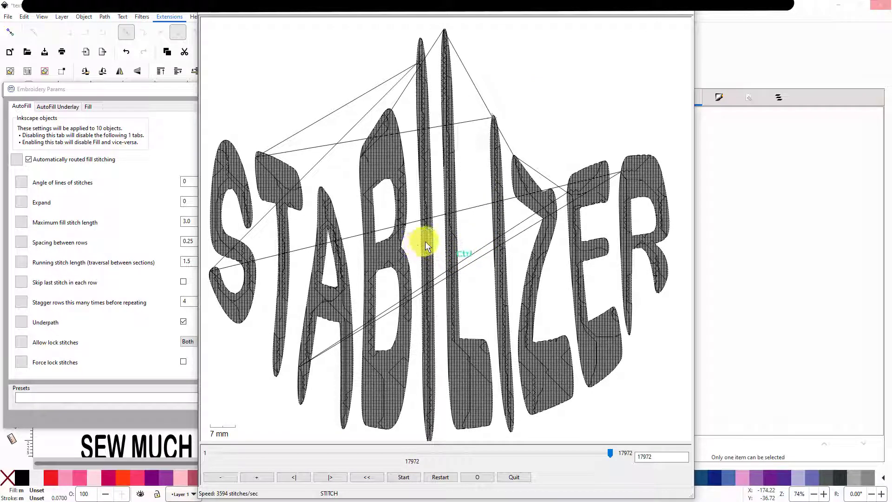
scroll(425, 241, "down", 2)
scroll(427, 260, "down", 1)
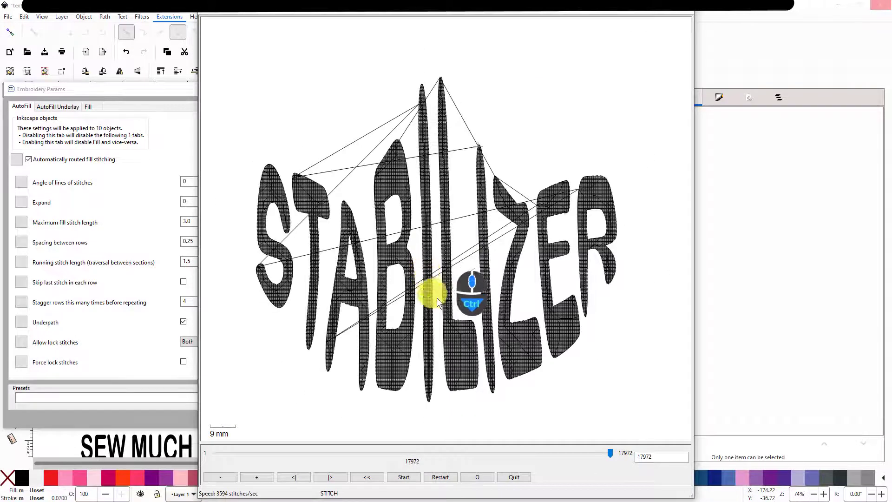
scroll(439, 305, "down", 1)
scroll(430, 312, "down", 2)
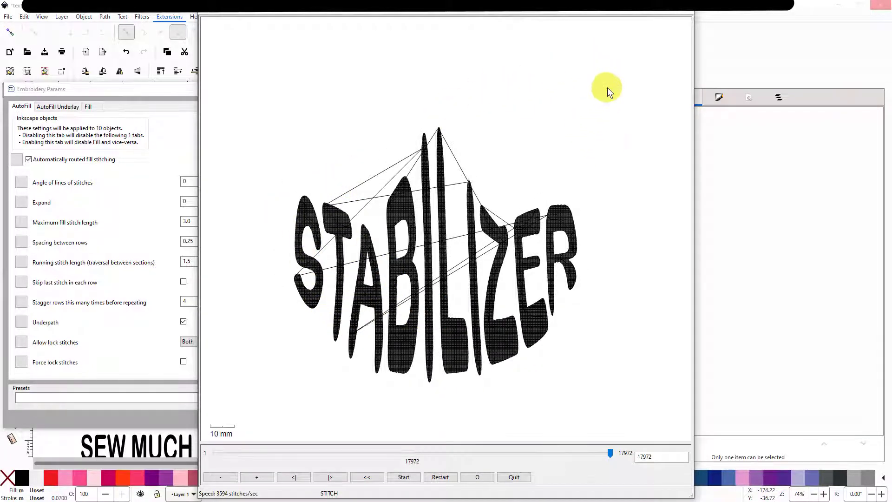
left_click(687, 7)
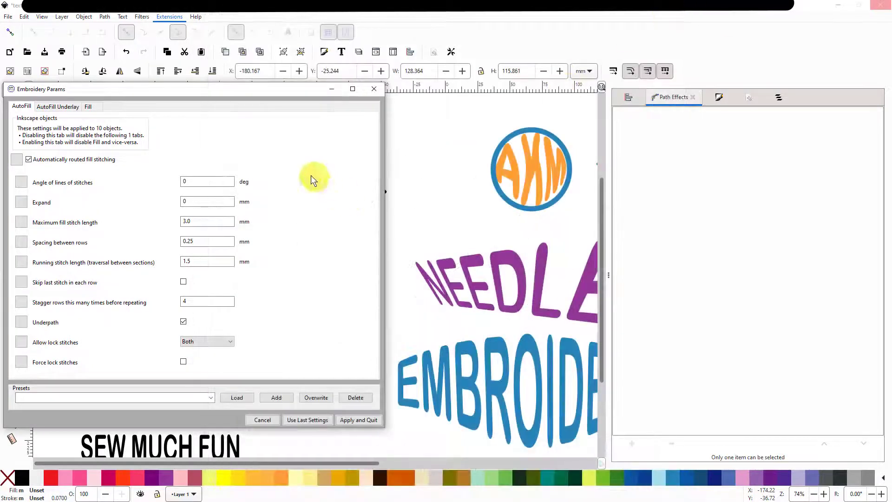
left_click(373, 89)
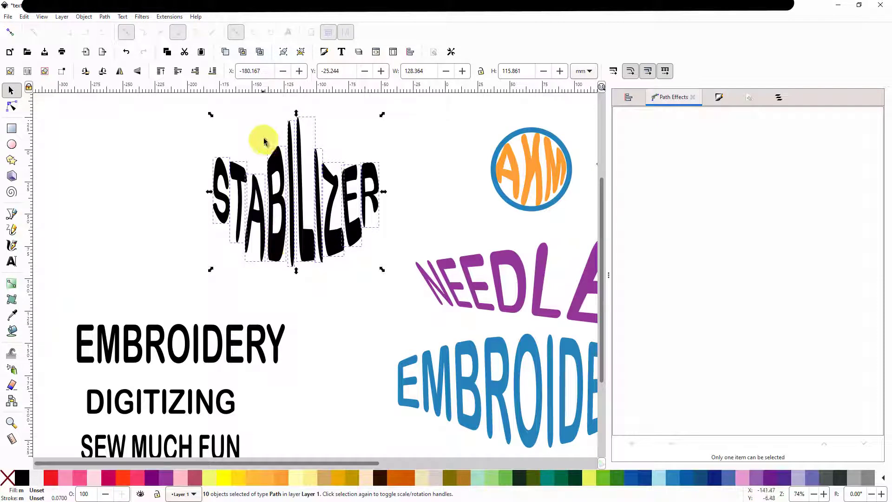
Delete the selected black STABILIZER letters
right_click(281, 216)
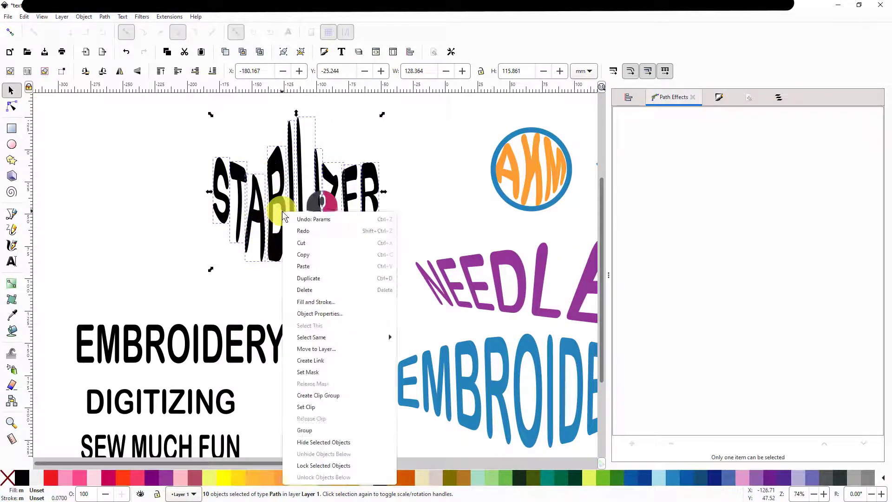
key("Delete")
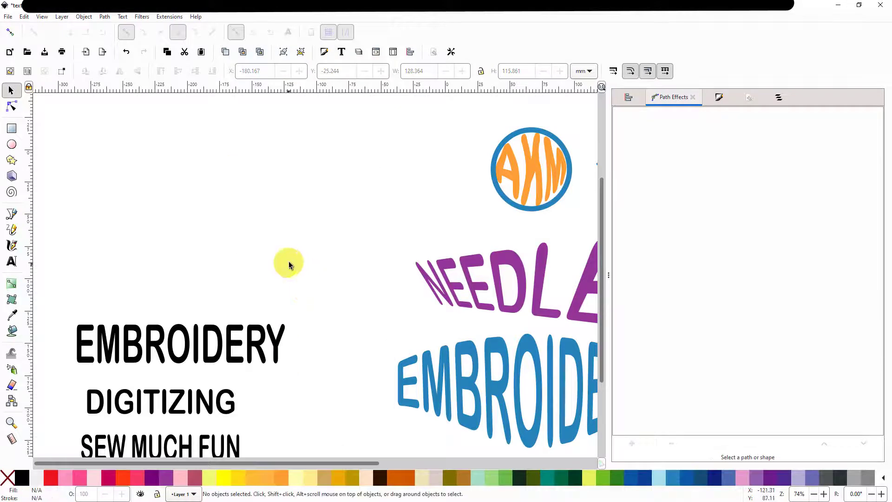
Move the black EMBROIDERY text up into the empty space well above DIGITIZING, to about X -315 mm, Y -28 mm
left_click_drag(368, 235, 276, 180)
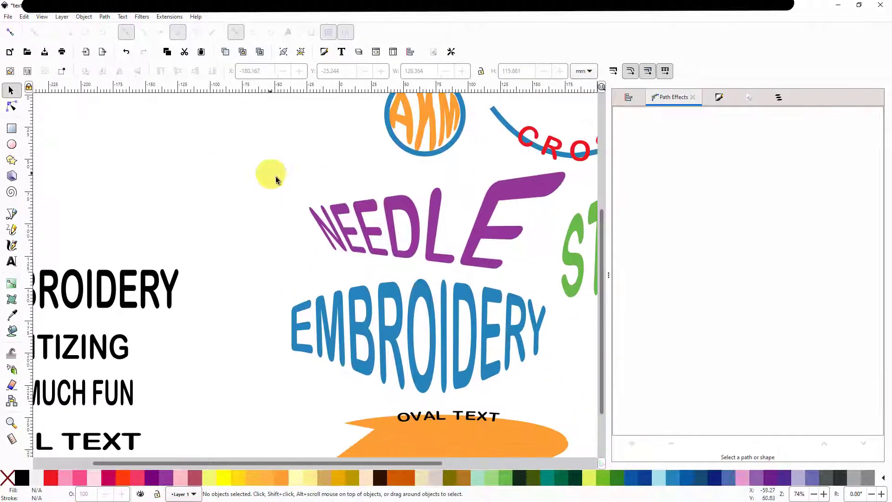
scroll(284, 186, "down", 3)
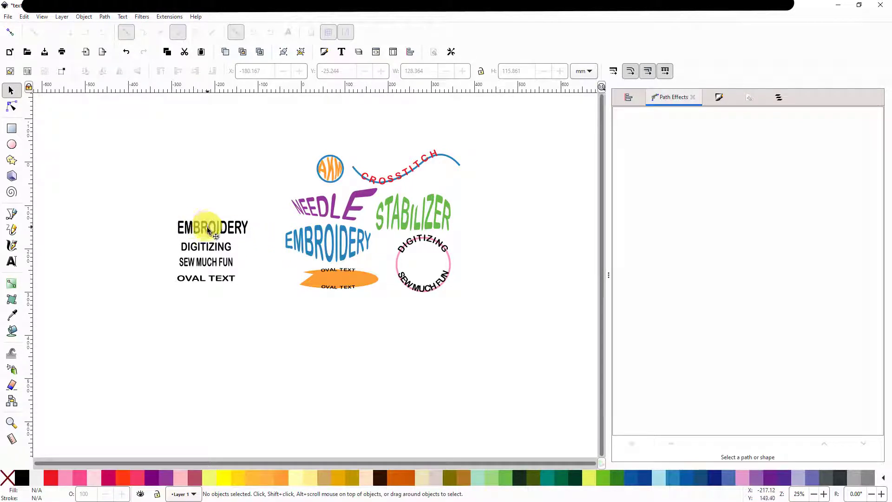
left_click(323, 238)
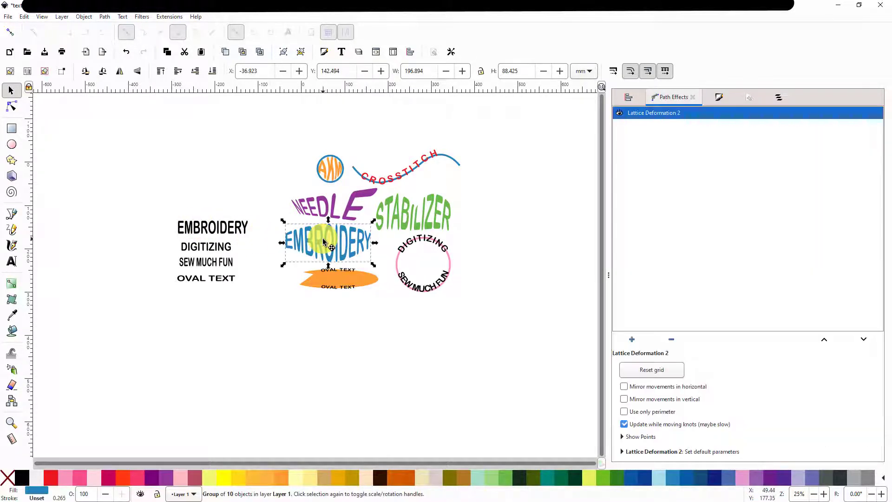
left_click(218, 231)
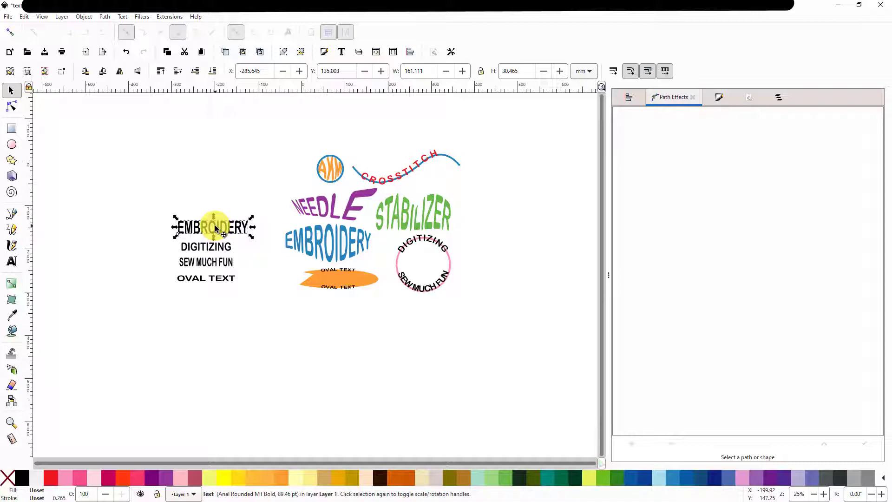
left_click_drag(216, 227, 202, 152)
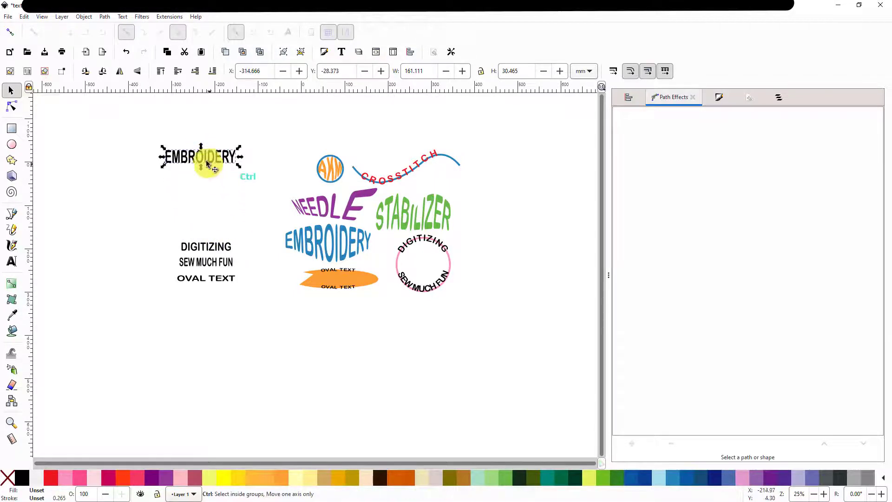
Convert the black EMBROIDERY text to path
scroll(202, 152, "up", 5)
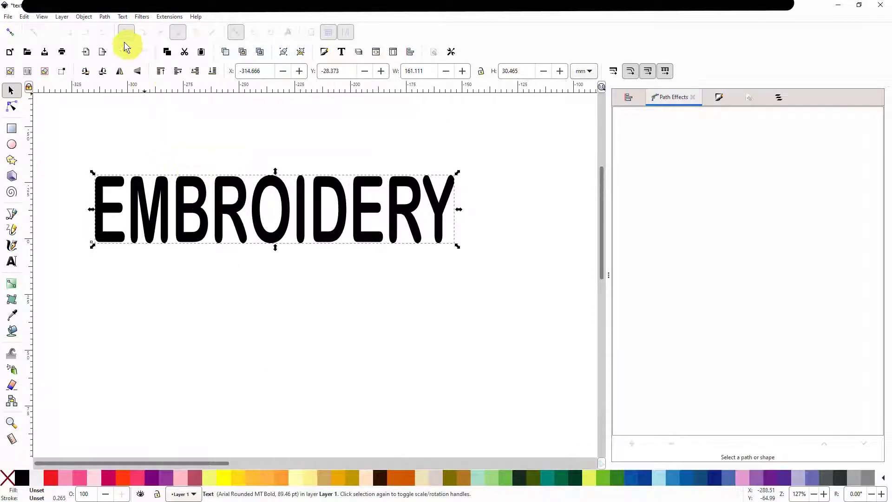
left_click(105, 17)
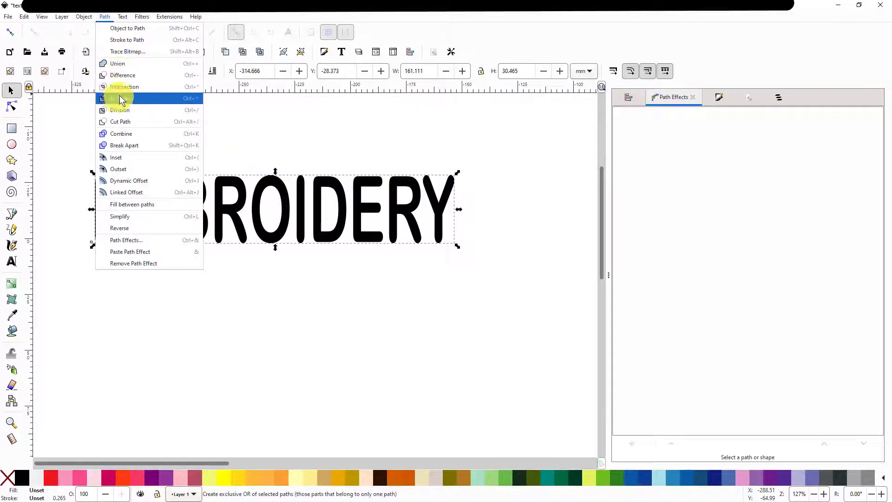
left_click(131, 29)
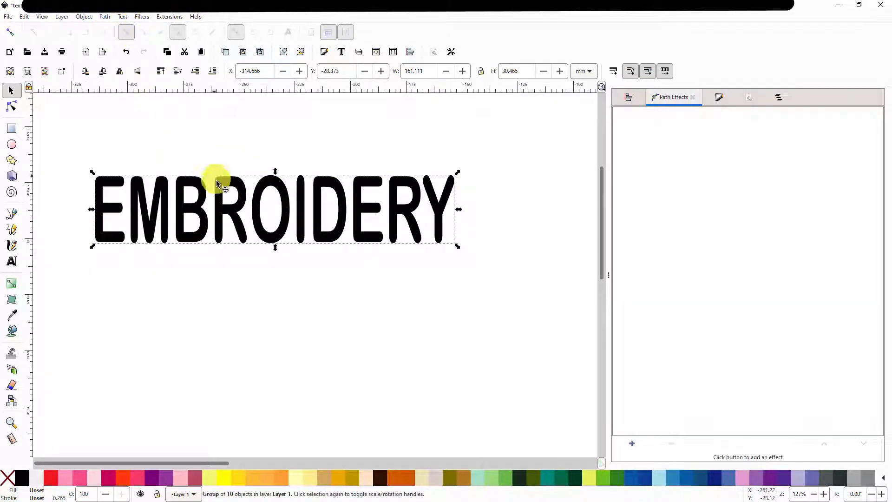
Apply Lattice Deformation 2 to the EMBROIDERY lettering and bulge it by pulling the grid's top centre node up and bottom centre node down
left_click(634, 443)
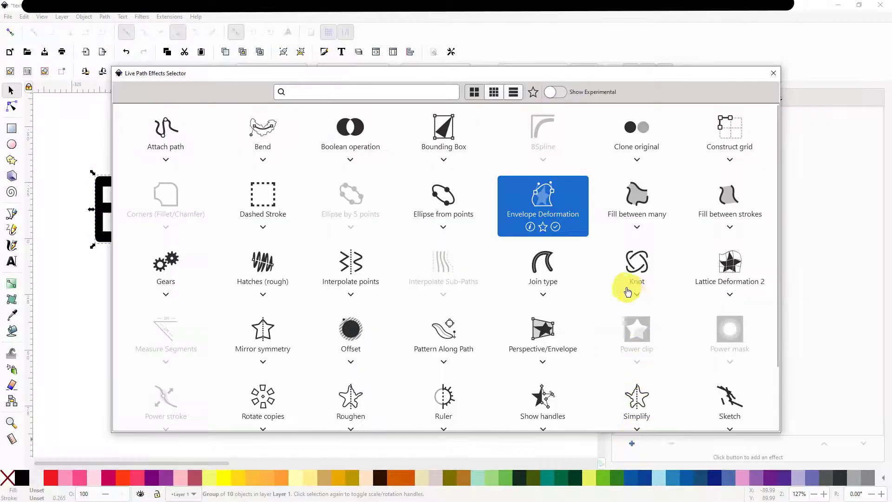
left_click(727, 268)
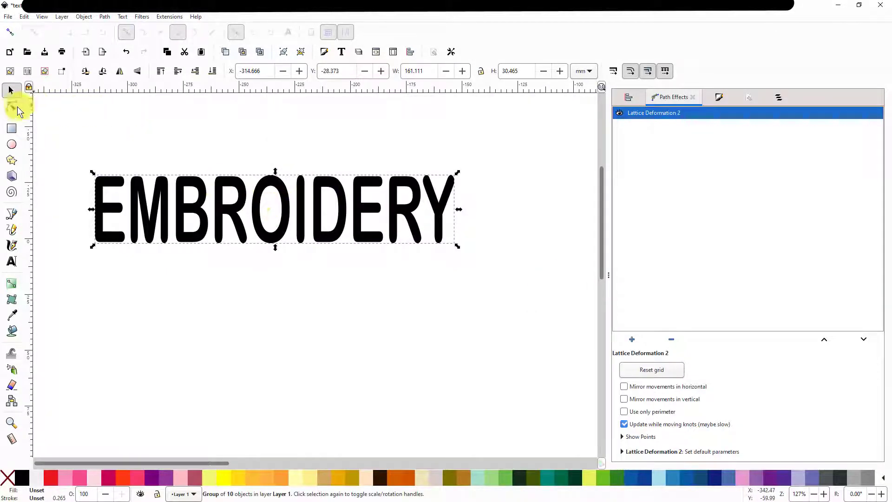
left_click(12, 107)
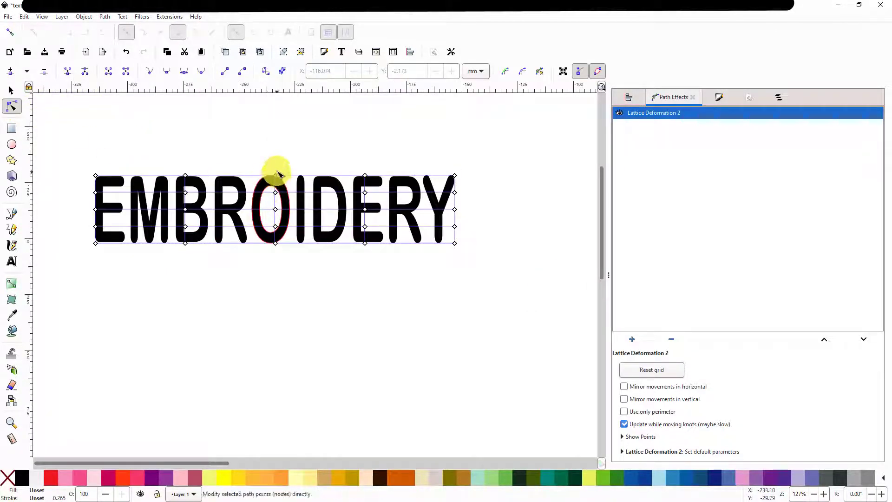
left_click_drag(276, 176, 284, 113)
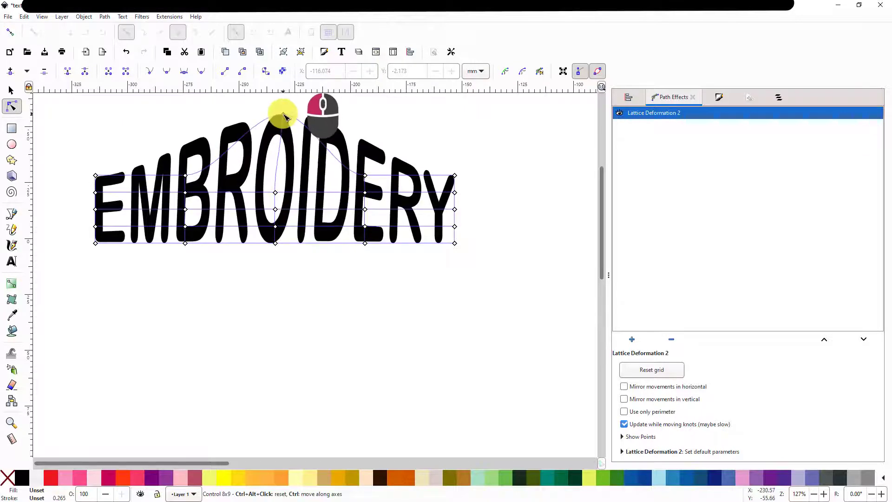
left_click_drag(276, 244, 273, 352)
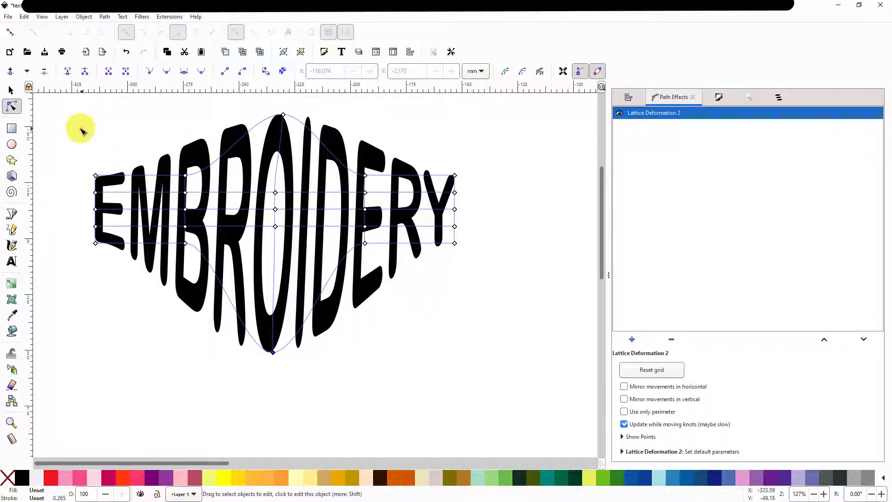
Convert the deformed EMBROIDERY lettering to path and ungroup it into separate letters
left_click(104, 17)
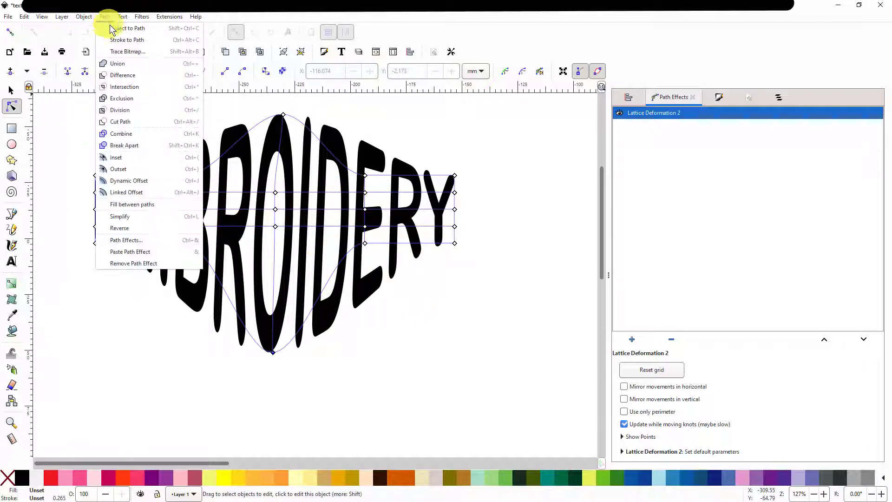
left_click(125, 30)
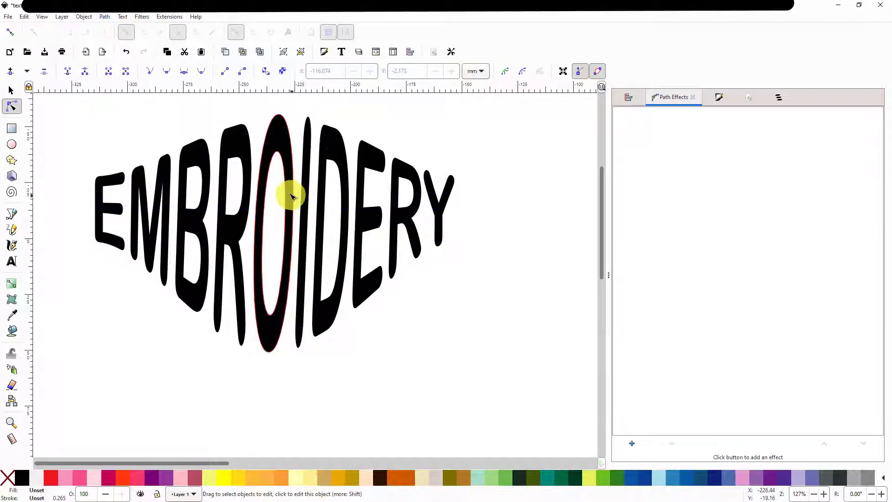
left_click_drag(290, 185, 365, 201)
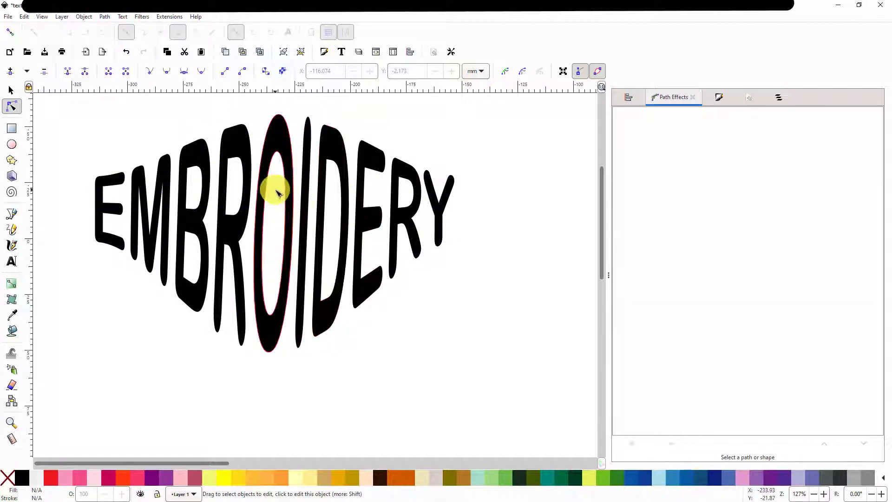
scroll(292, 255, "down", 1, "ctrl")
scroll(293, 255, "down", 1, "ctrl")
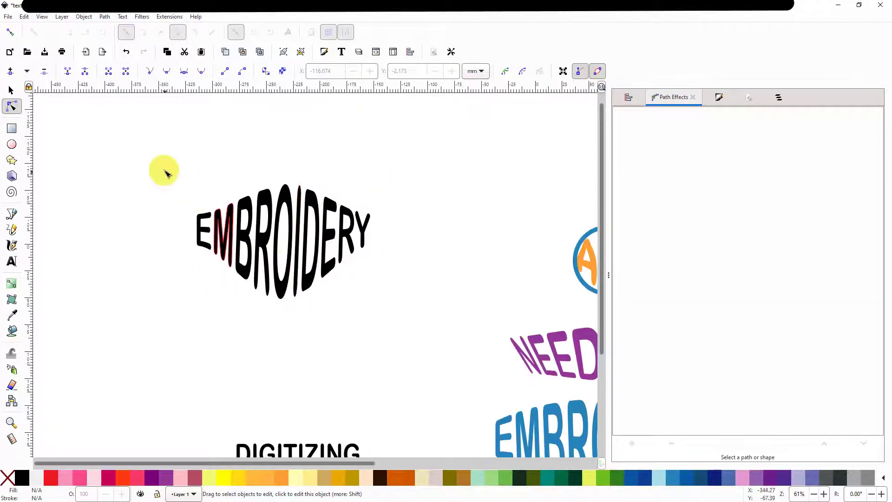
mouse_move(164, 169)
left_mouse_down()
mouse_move(320, 171)
mouse_move(398, 313)
left_mouse_up()
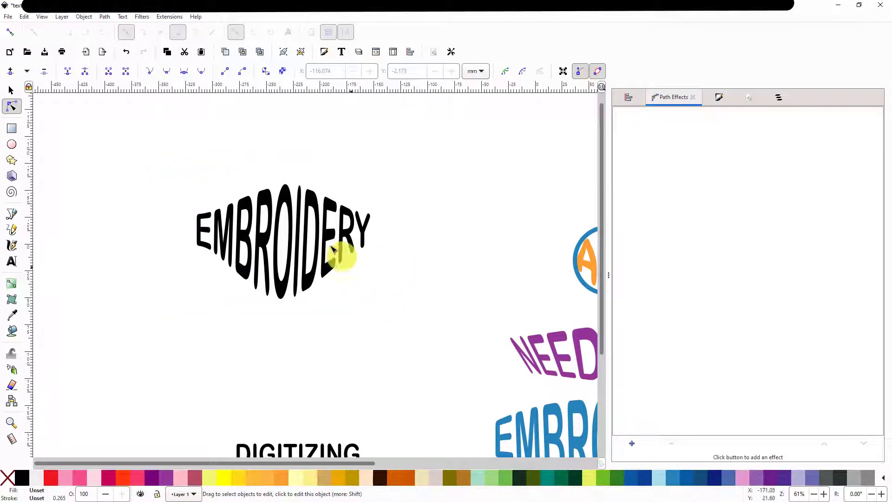
left_click(85, 17)
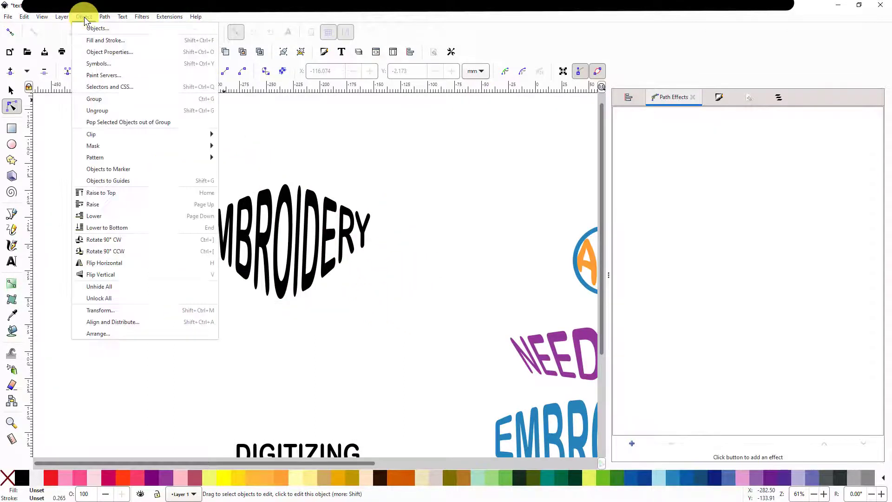
left_click(99, 113)
left_click(99, 167)
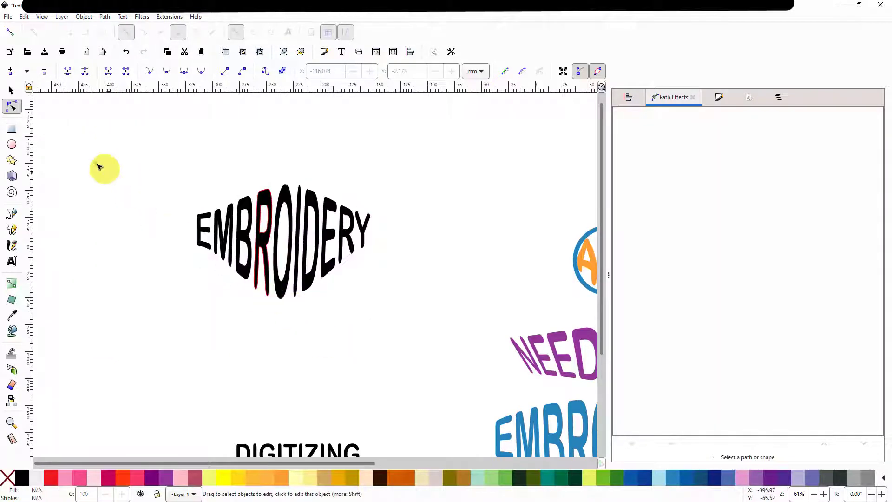
Select individual letters of the black EMBROIDERY lettering to check whether each one is a separate object
left_click(13, 107)
left_click(13, 90)
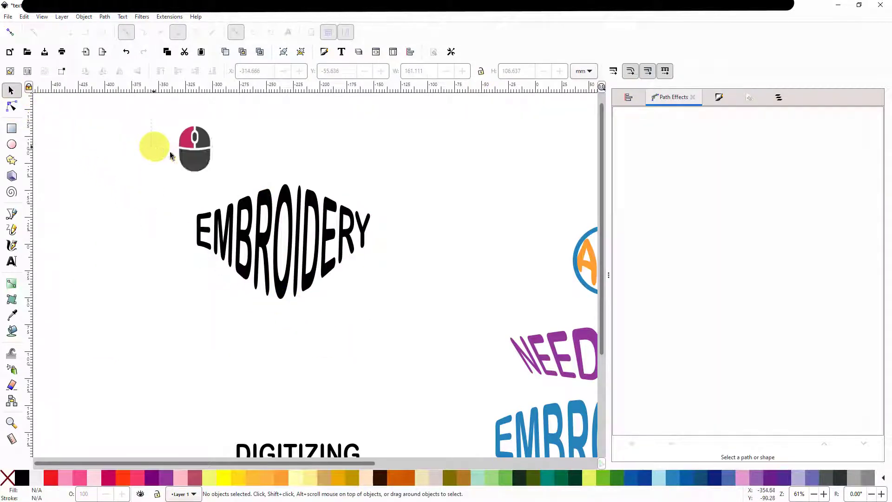
left_click(364, 232)
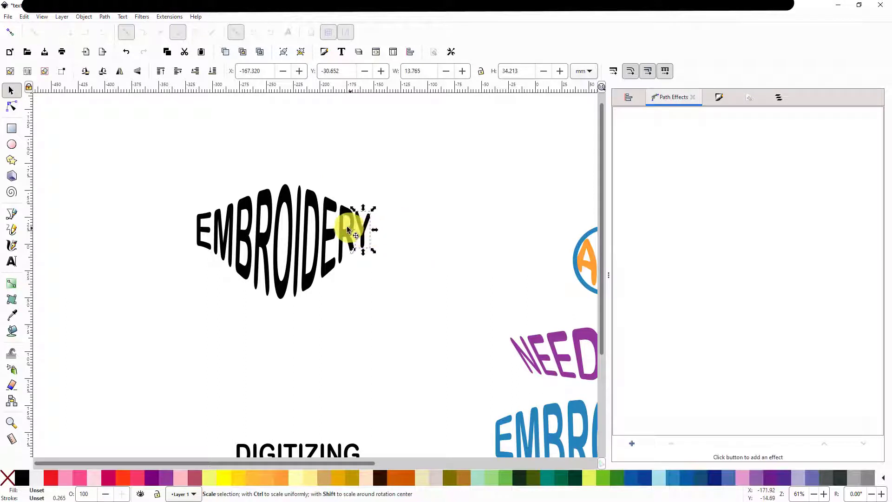
left_click(329, 237)
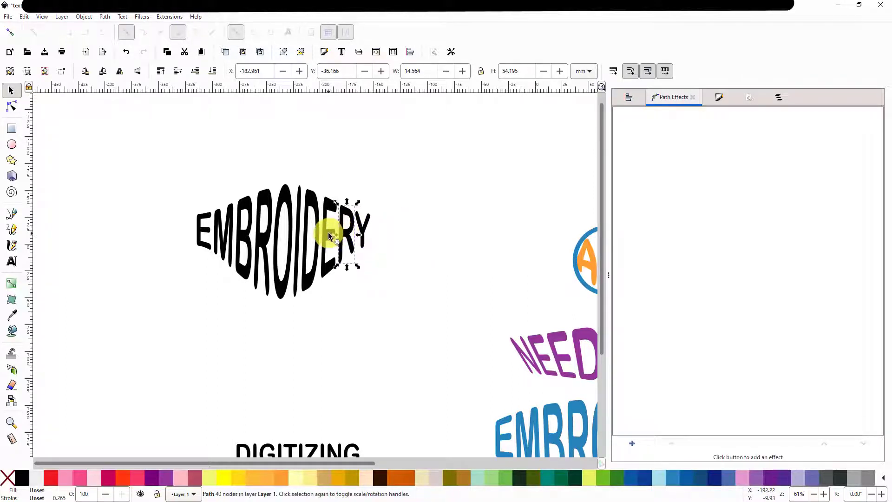
left_click(299, 200)
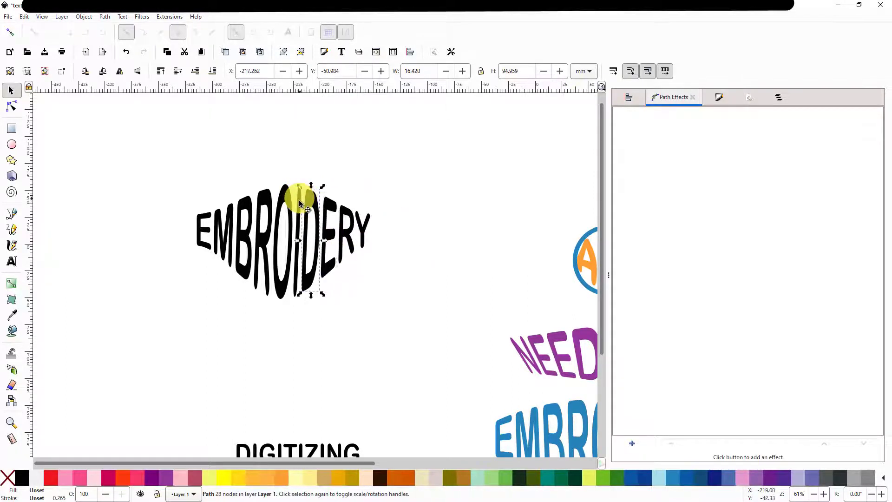
left_click(307, 218)
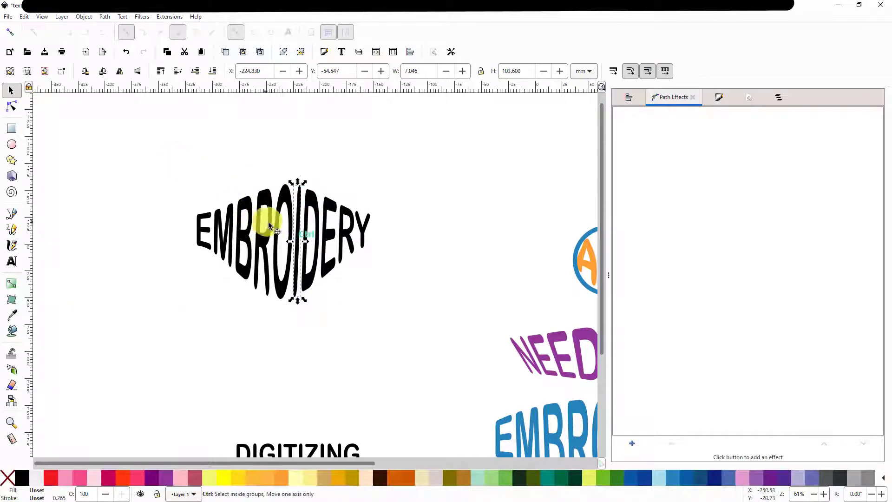
Select all the letters of the black bulged EMBROIDERY lettering and delete them
scroll(286, 298, "down", 2, "ctrl")
scroll(286, 314, "down", 1, "ctrl")
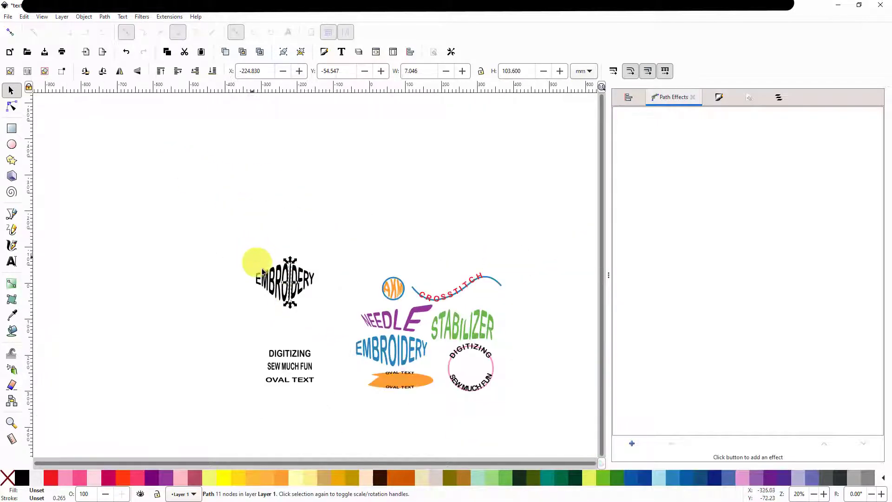
scroll(292, 318, "up", 2, "ctrl")
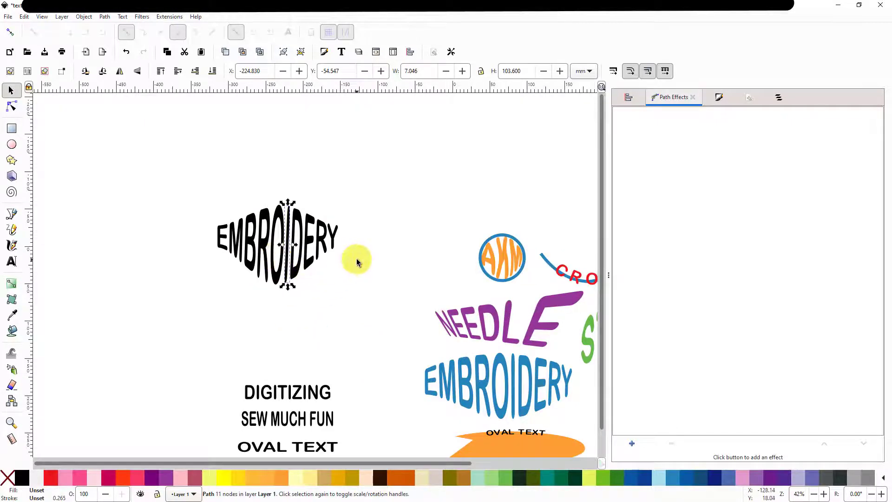
scroll(316, 232, "right", 4, "shift")
left_click_drag(108, 185, 270, 301)
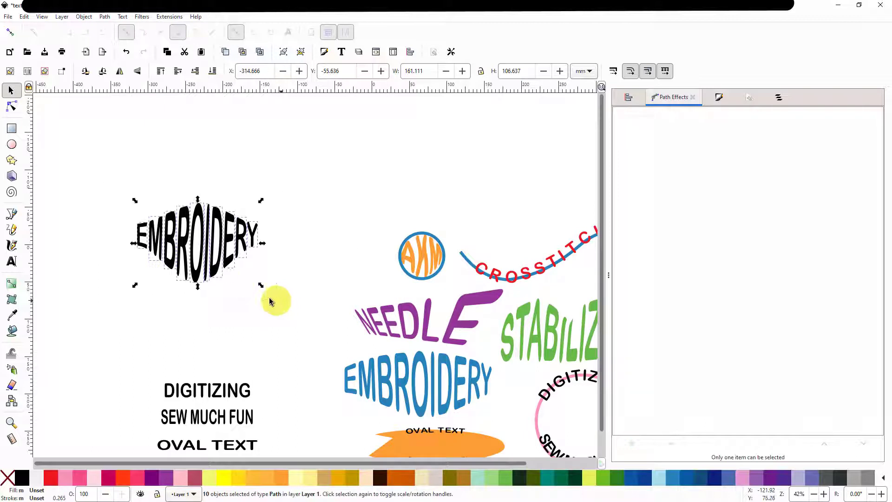
right_click(218, 253)
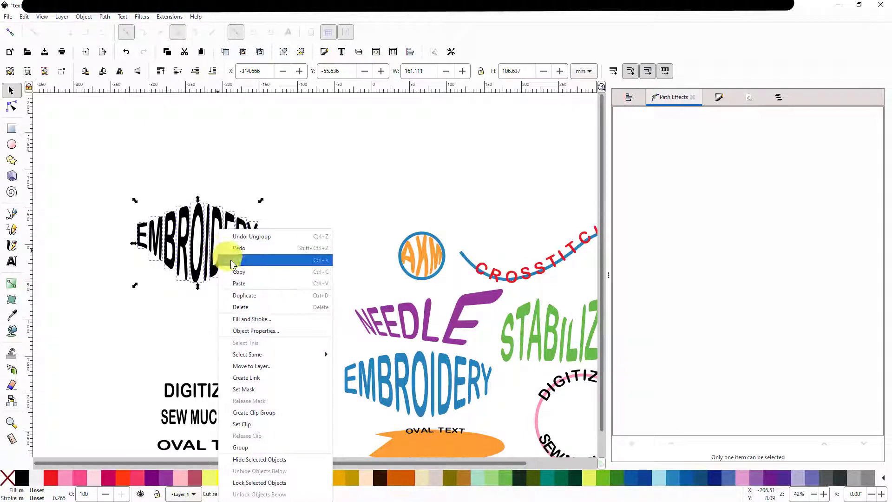
left_click(244, 309)
Draw a circle with a radius of about 90 mm in the empty space above the black DIGITIZING text
left_click_drag(304, 290, 216, 150)
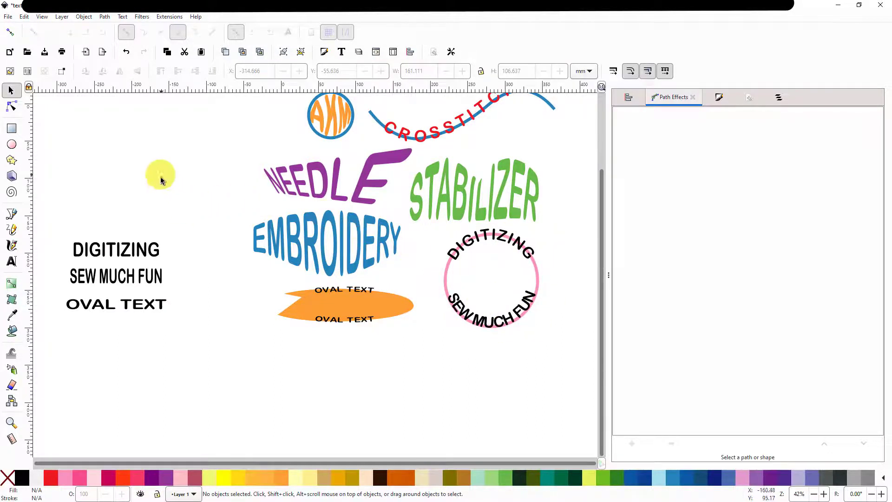
left_click_drag(156, 184, 336, 281)
left_click(12, 144)
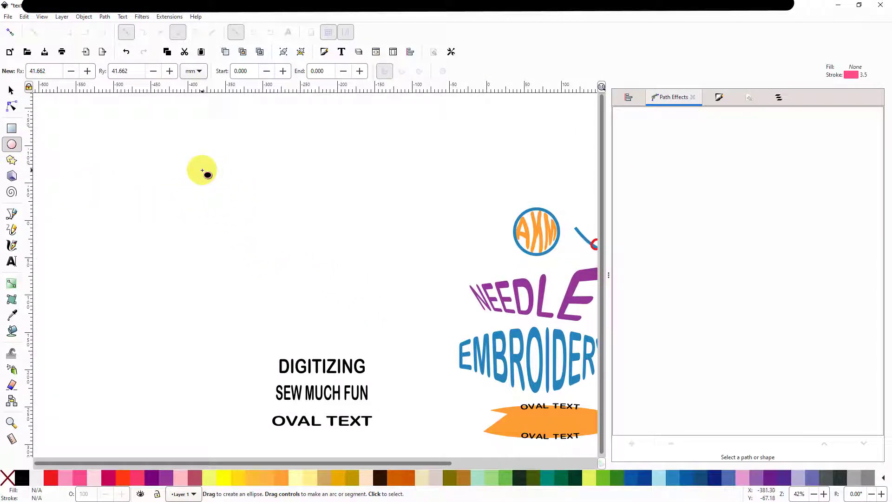
left_click_drag(202, 174, 357, 308)
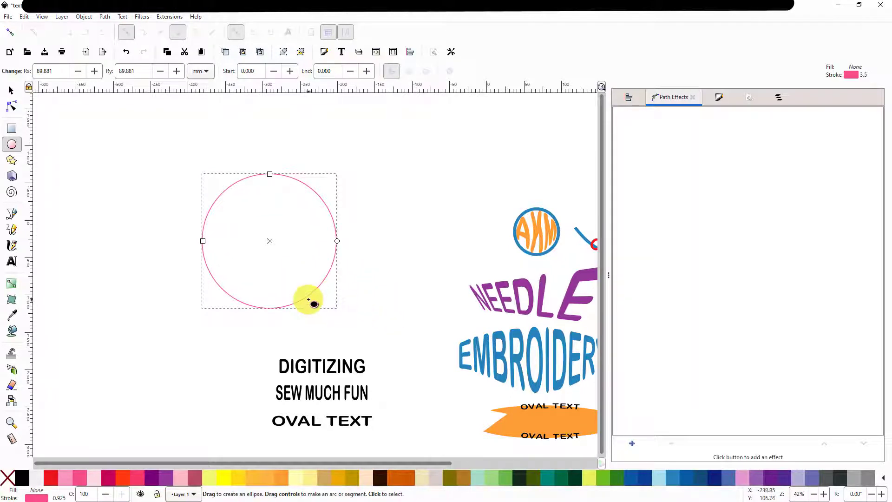
Duplicate the pink circle and move the copy down and left to about X -578 mm, Y 113 mm
left_click(11, 91)
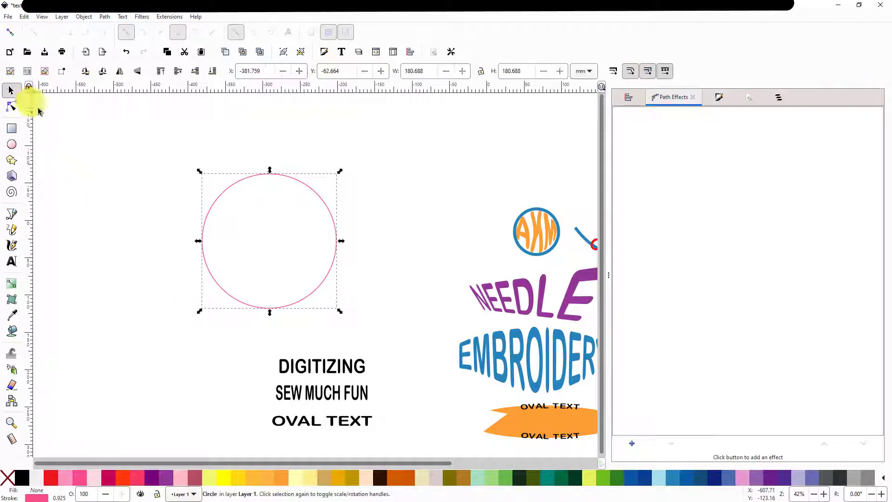
right_click(328, 213)
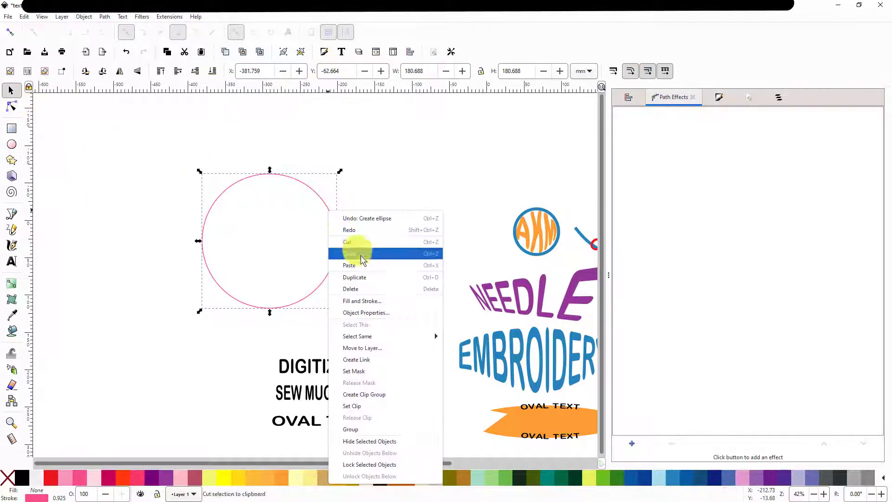
left_click(359, 277)
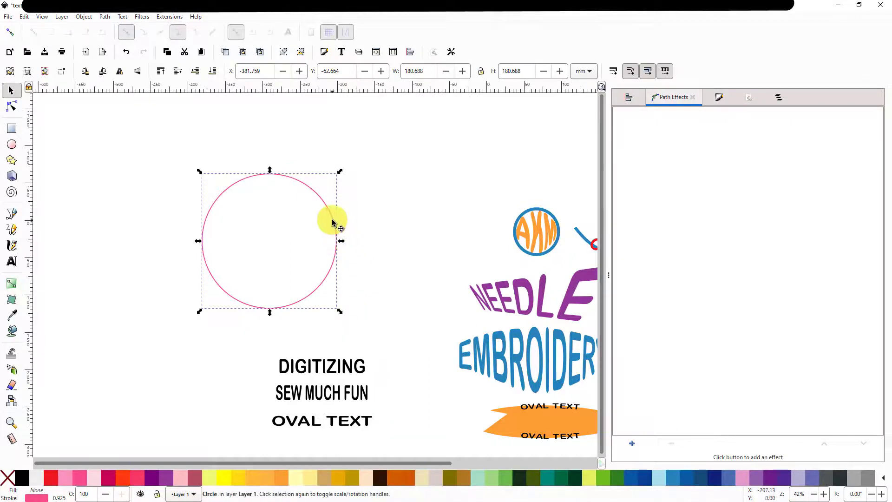
left_click_drag(333, 222, 201, 356)
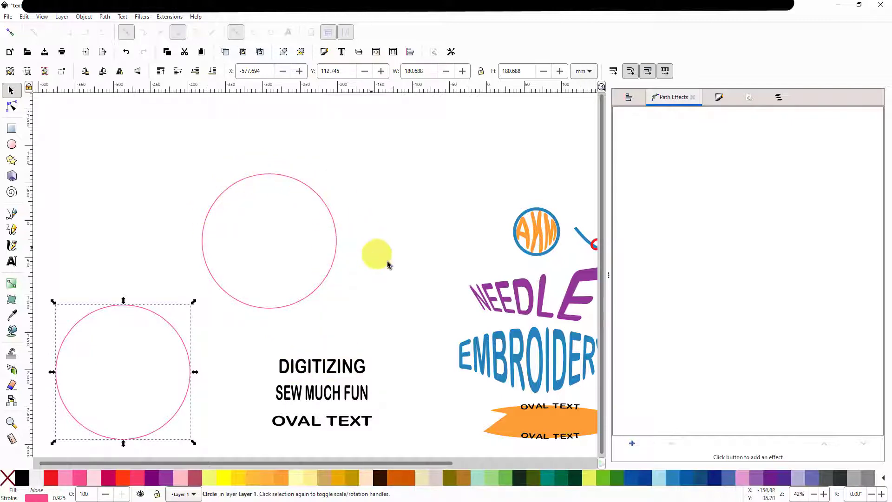
Put the black DIGITIZING text on the path of the upper pink circle
left_click_drag(382, 255, 92, 191)
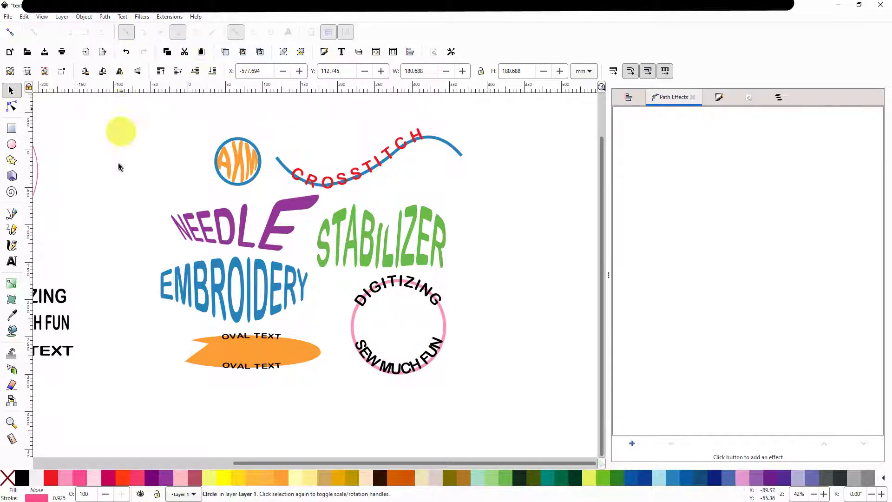
left_click_drag(111, 167, 474, 191)
left_click(392, 323)
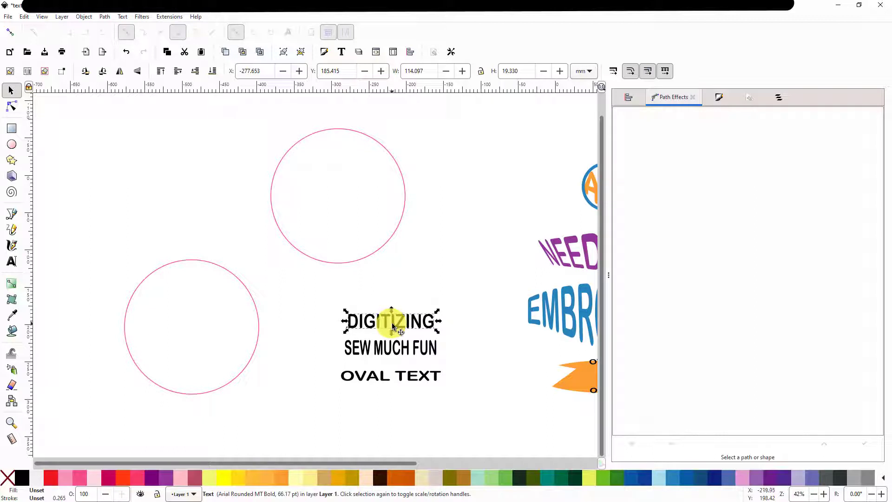
left_click(361, 262, "shift")
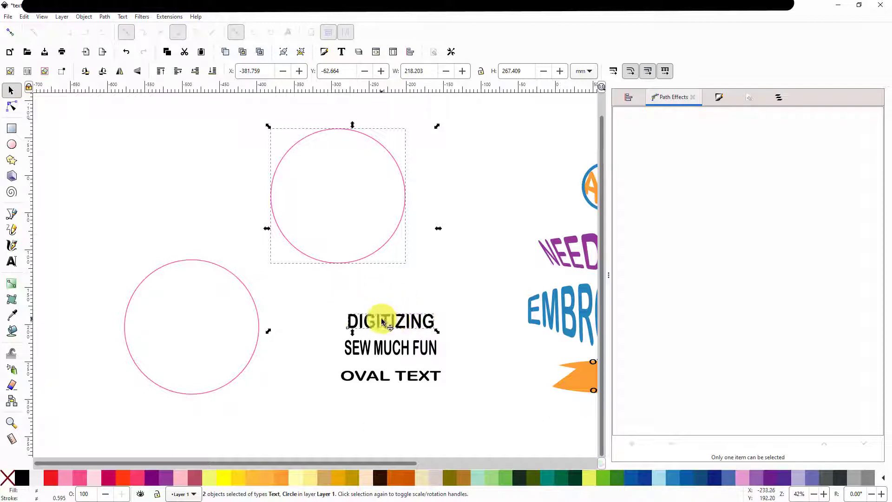
left_click(122, 17)
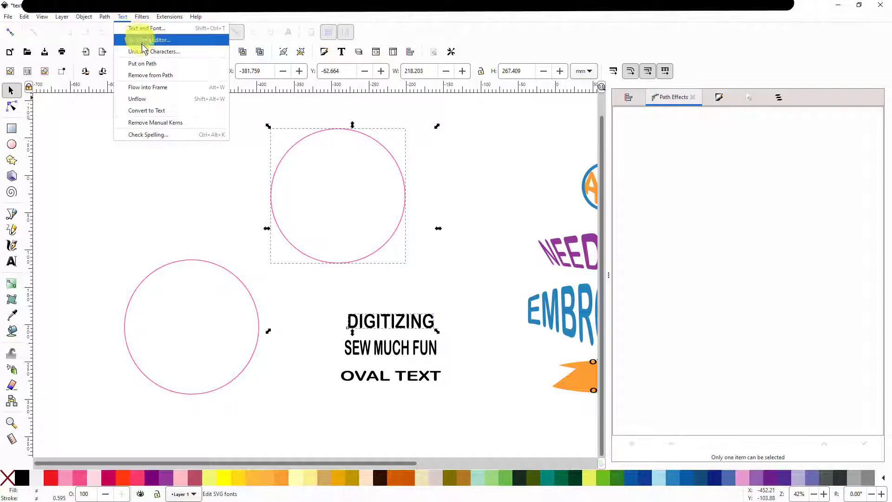
left_click(143, 65)
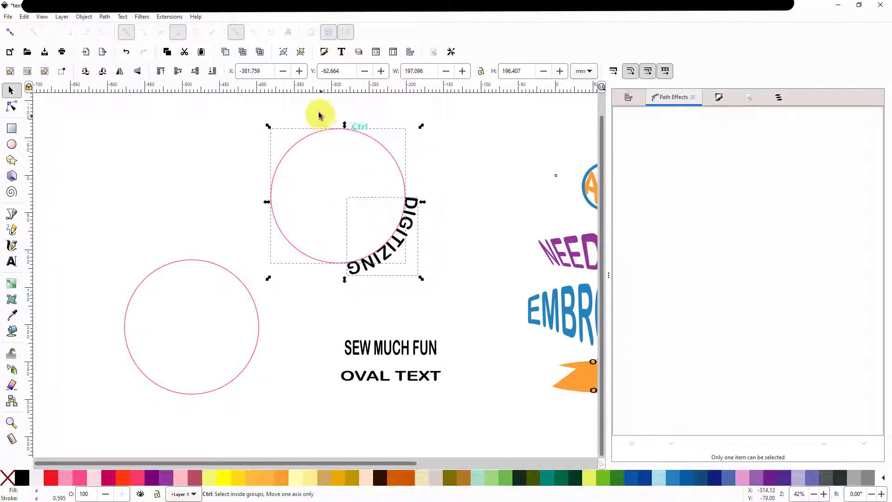
scroll(315, 114, "up", 1)
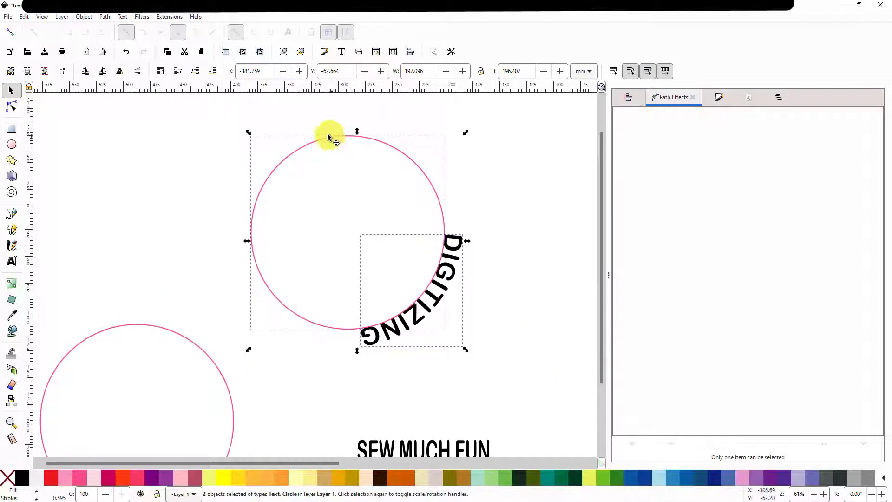
scroll(325, 132, "up", 1)
scroll(326, 133, "down", 1)
scroll(326, 133, "up", 1)
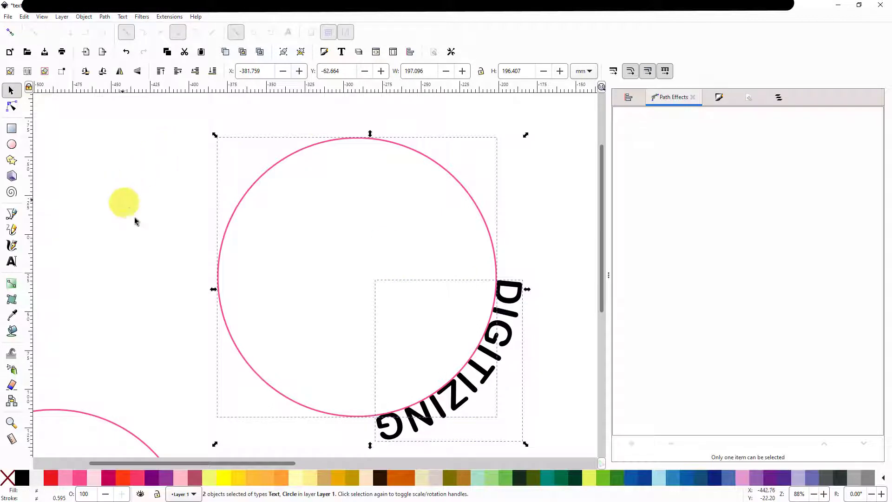
Rotate the upper pink circle until DIGITIZING is centred over its top, and place a horizontal guide at the lettering's lower ends
left_click(135, 284)
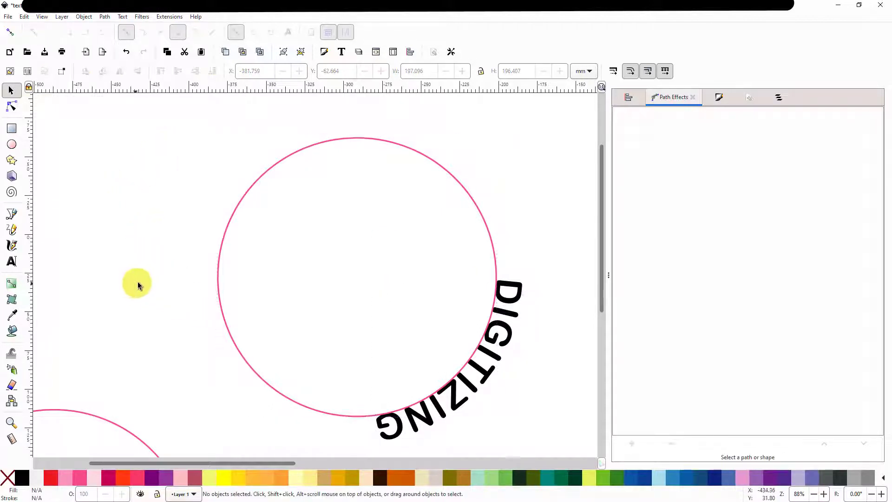
left_click(325, 140)
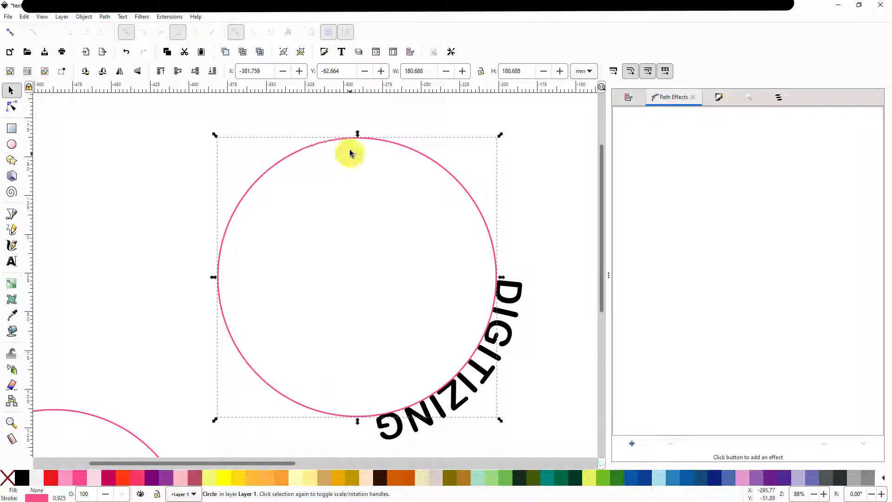
left_click(400, 149)
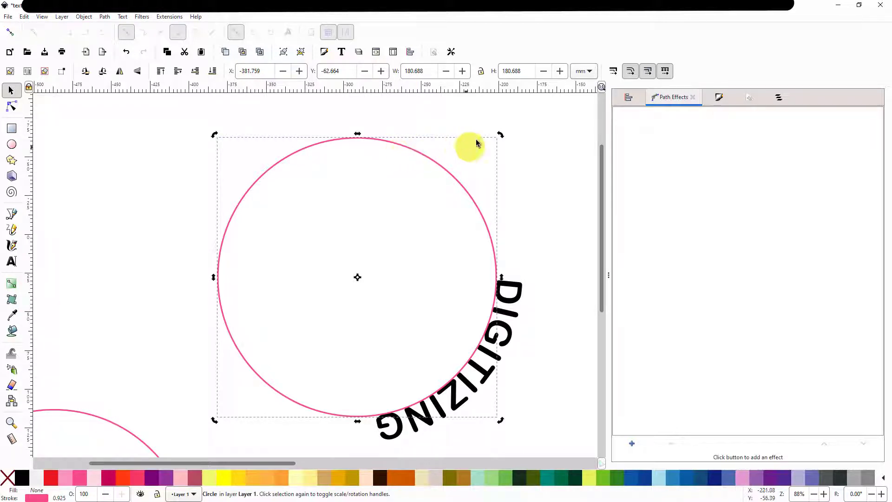
left_click_drag(501, 137, 116, 260)
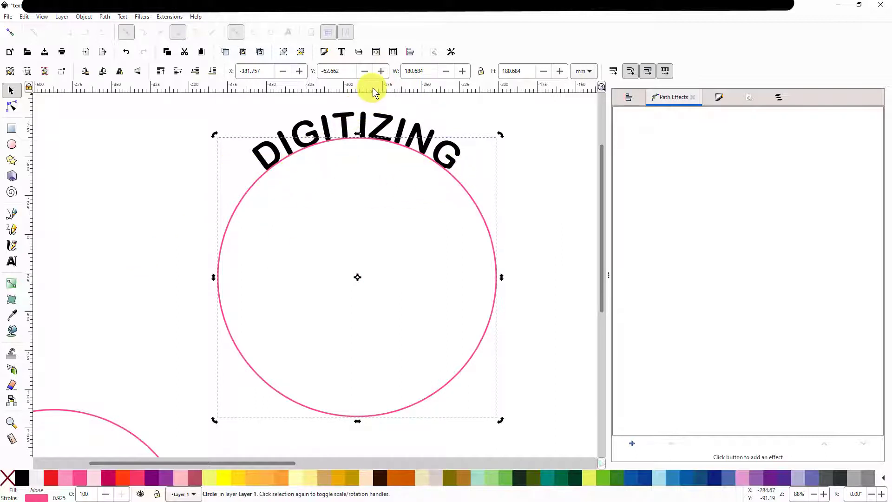
left_click_drag(373, 88, 369, 172)
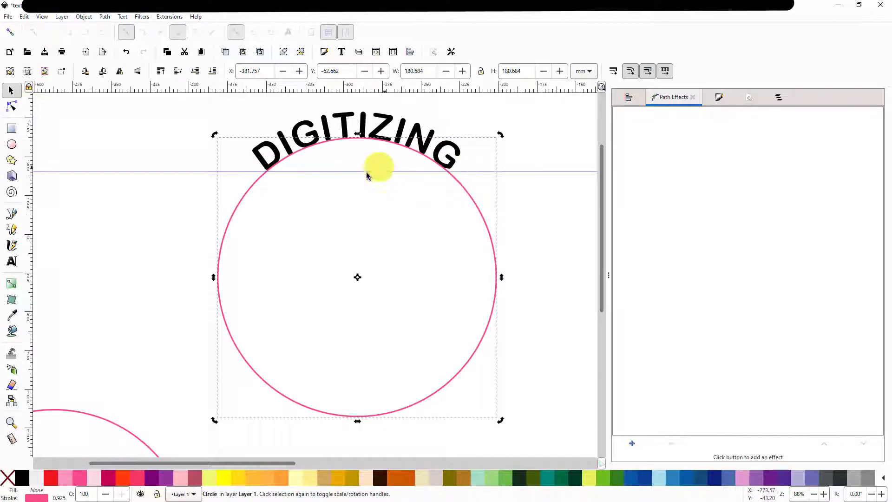
left_click(407, 111)
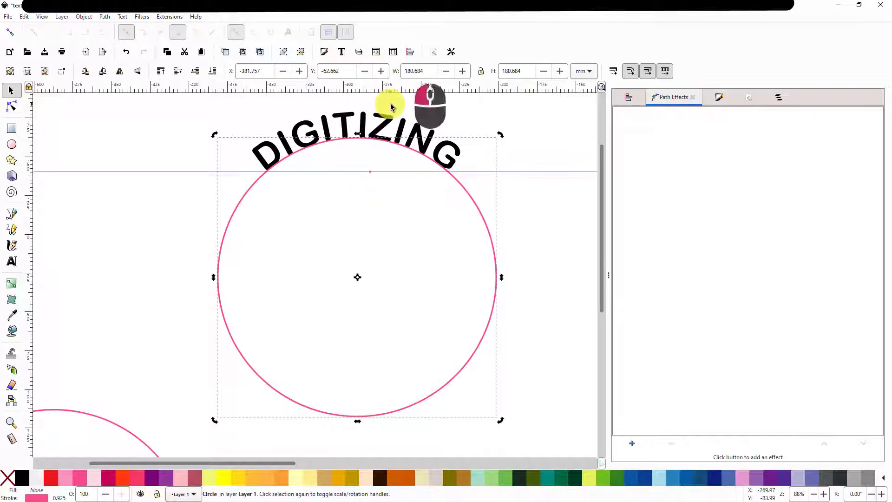
Select all the letters of DIGITIZING on the circle and set their letter spacing to 10.64 px
double_click(400, 131)
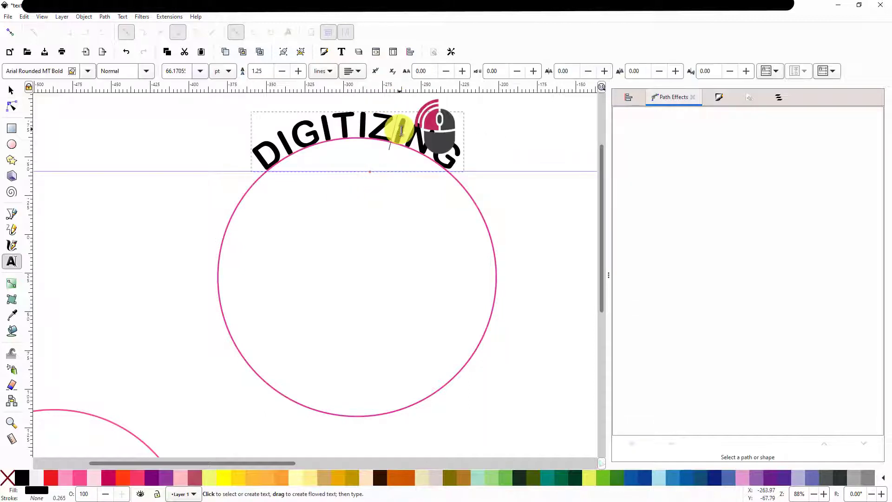
left_click(441, 148)
left_click_drag(441, 148, 273, 154)
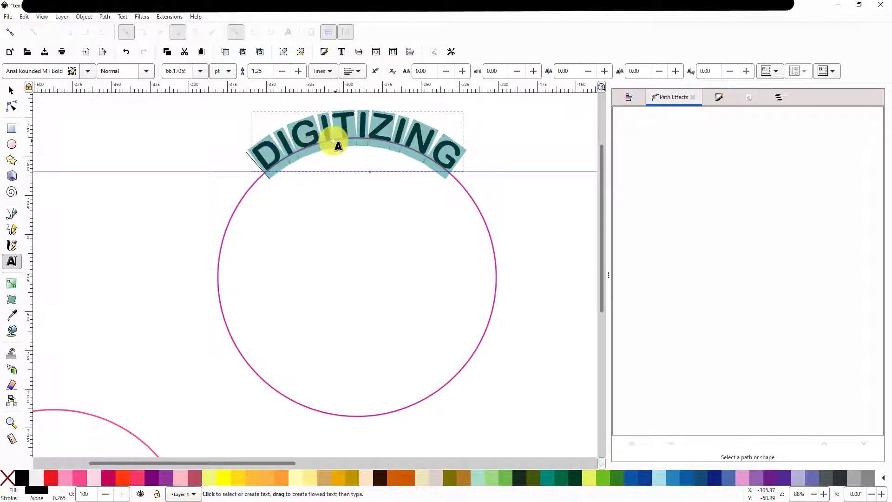
left_click(464, 71)
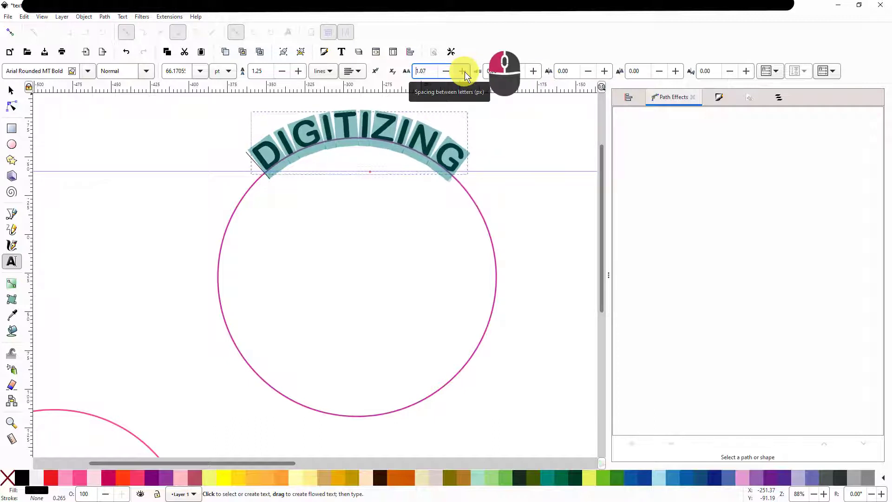
left_click_drag(465, 71, 465, 72)
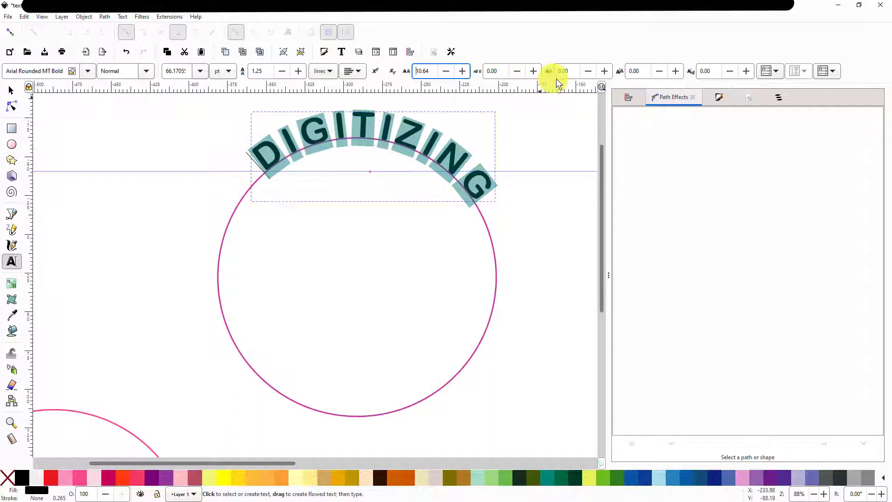
Set the horizontal kerning of the DIGITIZING text to -6.85 so both ends sit evenly against the guide
left_click(604, 71)
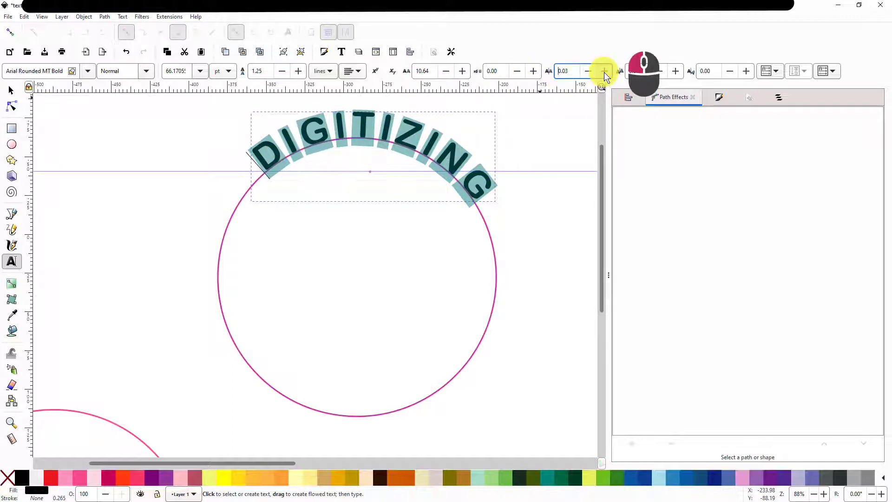
left_click(604, 72)
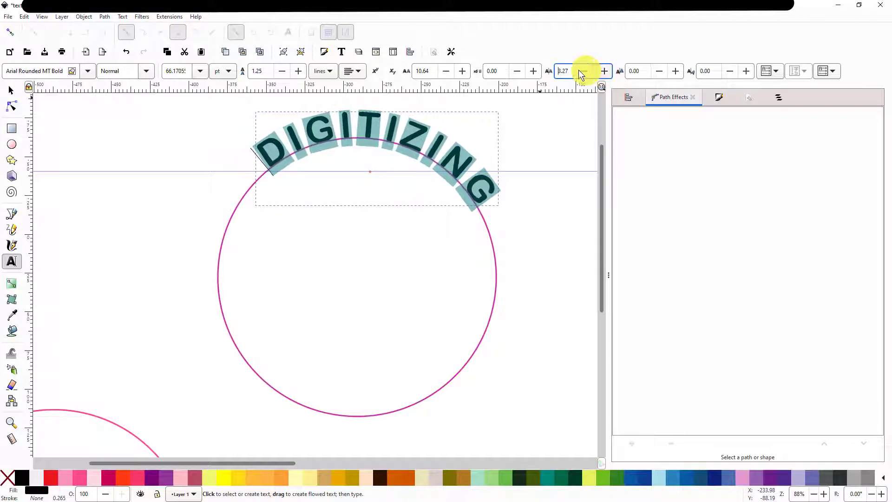
left_click(587, 73)
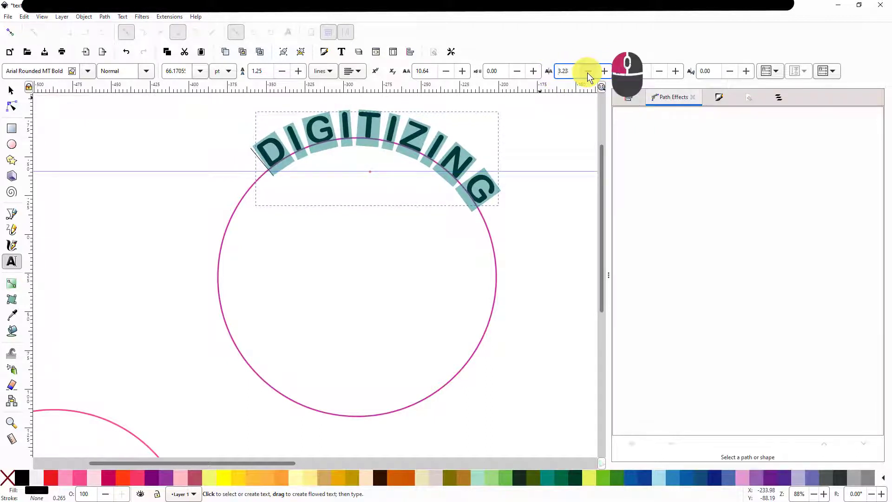
left_click(587, 73)
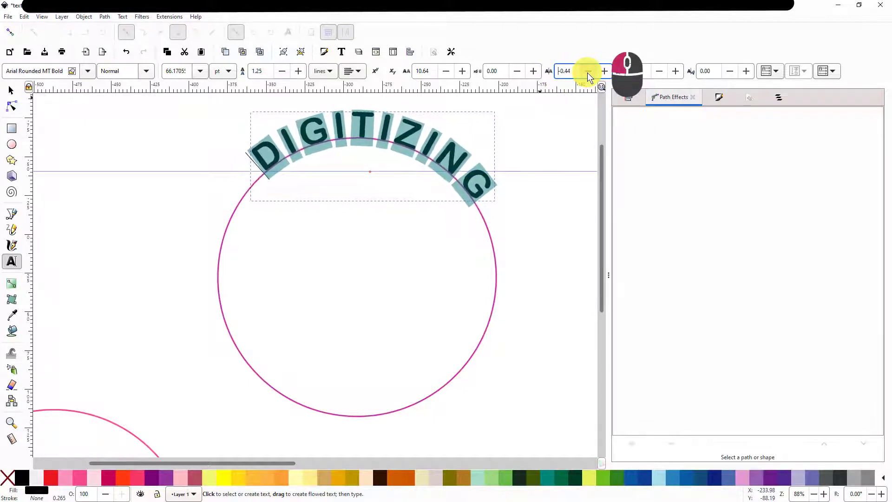
left_click(587, 73)
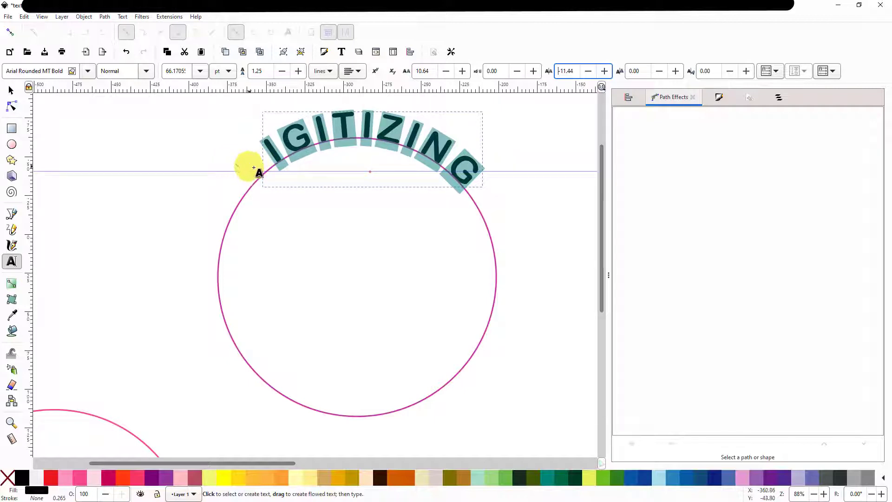
left_click(603, 71)
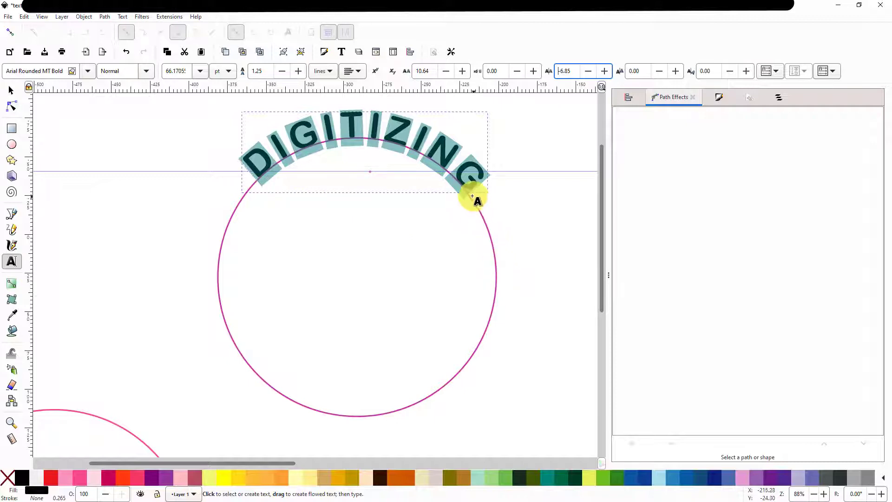
Set the vertical kerning of the DIGITIZING text to 7.82 px to shift the letters inward across the circle line
left_click(675, 71)
left_click(674, 71)
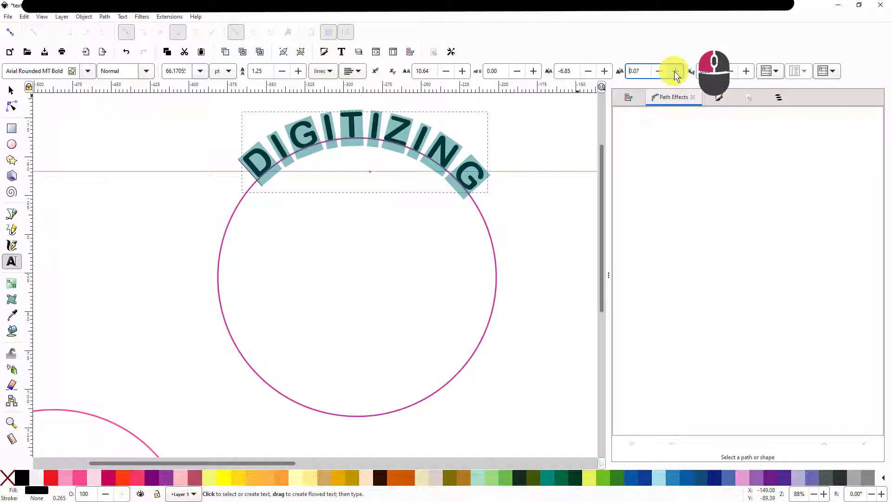
left_click_drag(674, 71, 675, 71)
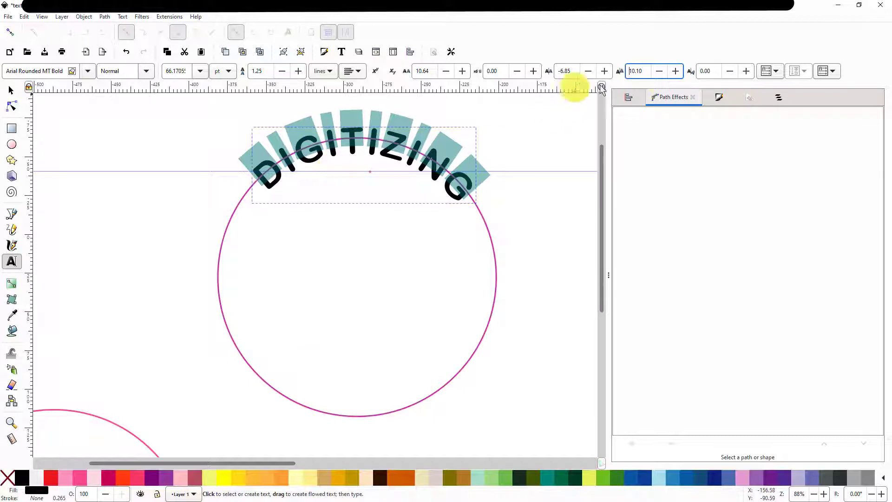
left_click(659, 72)
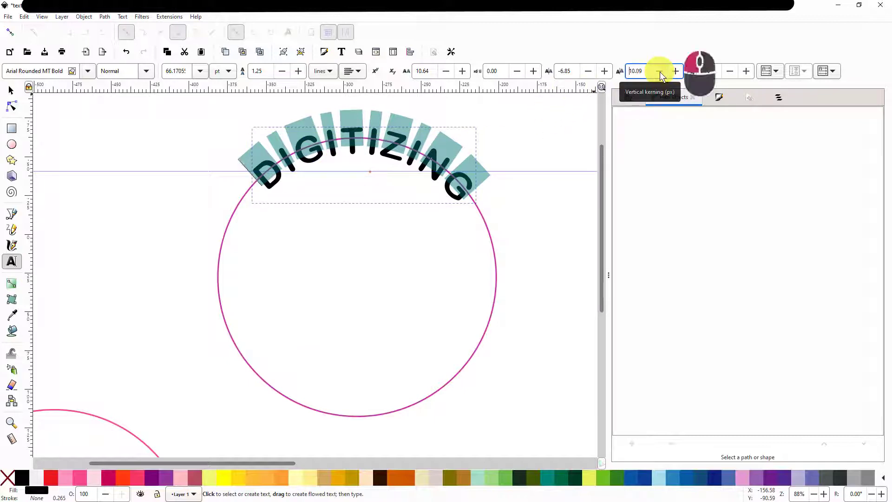
left_click_drag(660, 72, 660, 71)
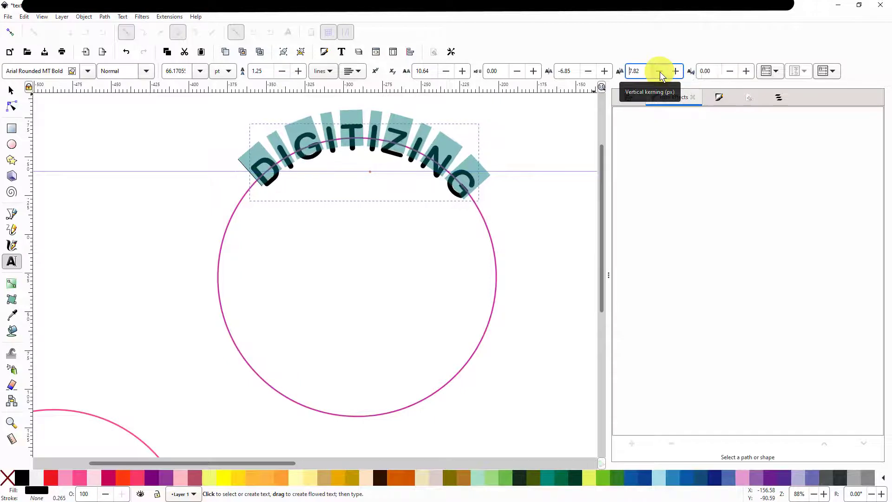
Set the character rotation of the DIGITIZING letters to 4.30
left_click(747, 70)
left_click(746, 71)
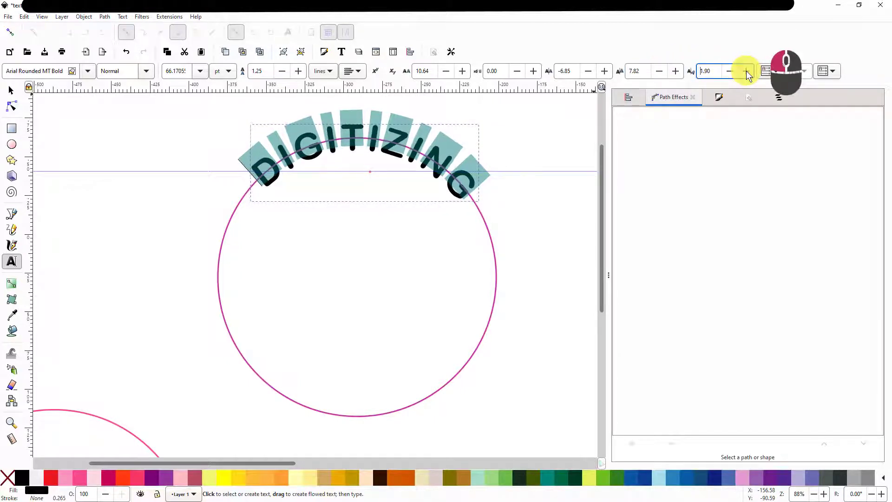
left_click_drag(746, 70, 747, 71)
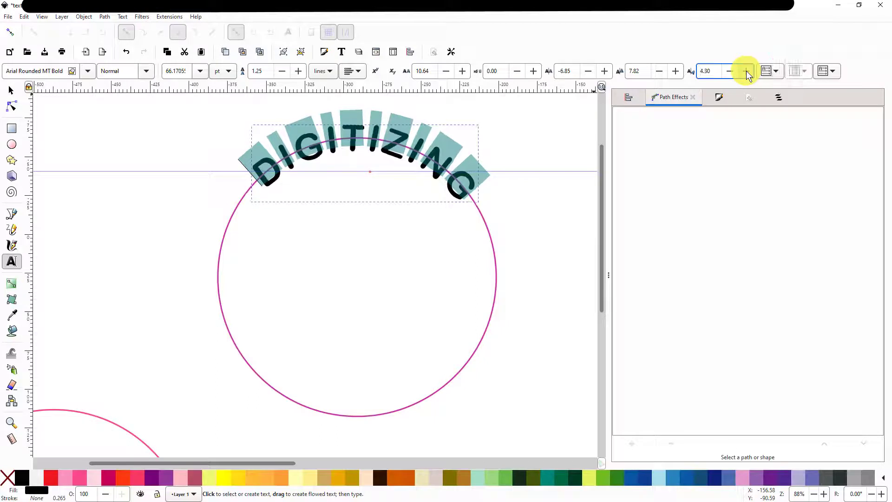
Try the vertical writing modes on the DIGITIZING text and return it to horizontal text
left_click(777, 72)
left_click(772, 87)
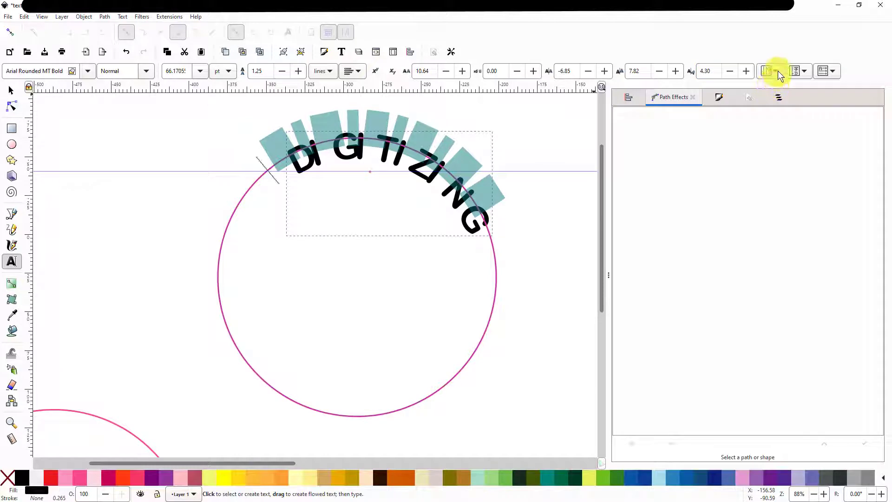
left_click(774, 71)
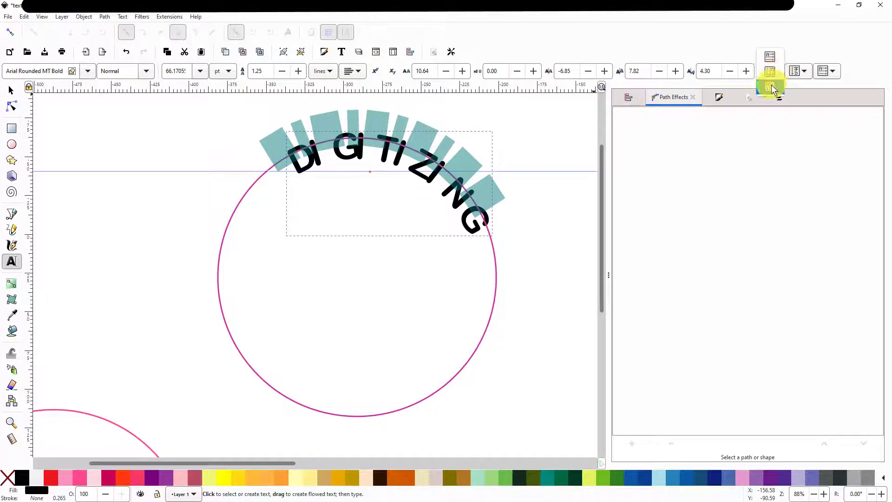
left_click(771, 84)
left_click(774, 70)
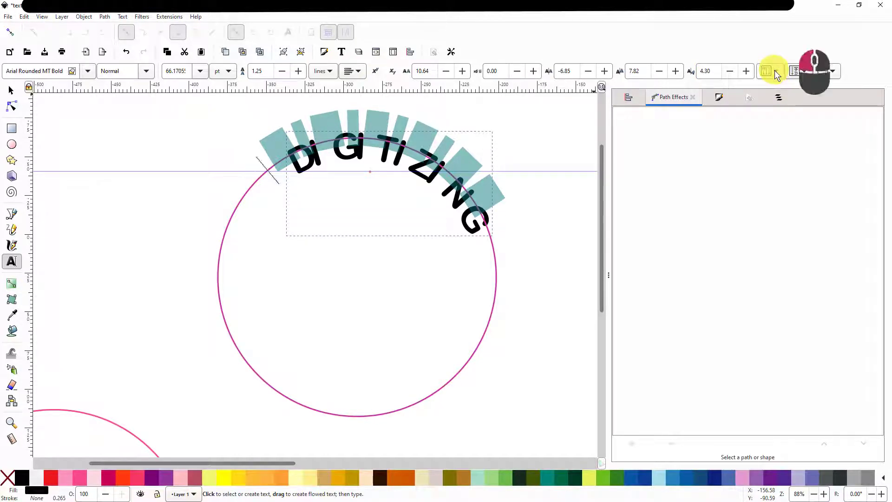
left_click(774, 42)
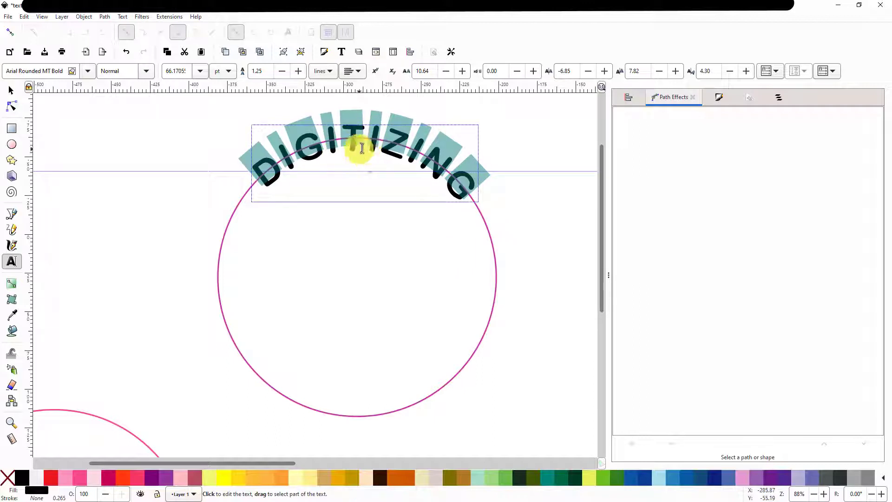
Move the lower pink circle to about X -515 mm, Y 104 mm, and select it together with the black SEW MUCH FUN text
scroll(541, 195, "down", 1)
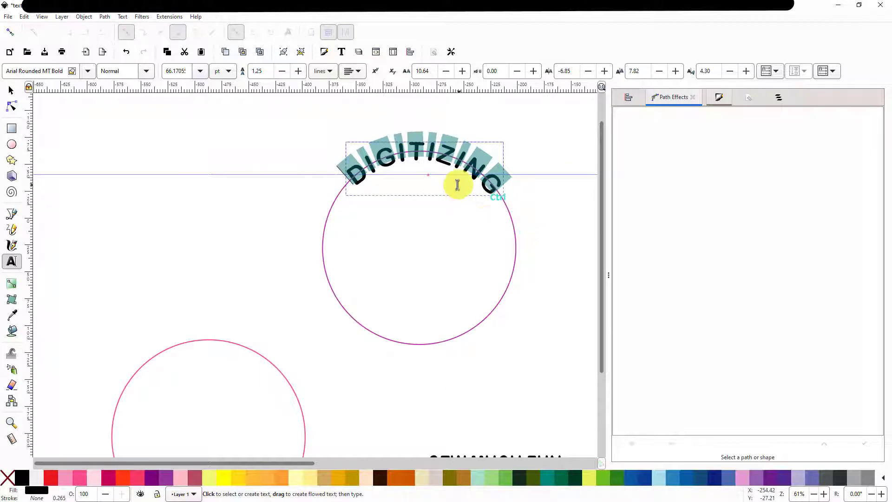
scroll(433, 160, "up", 1)
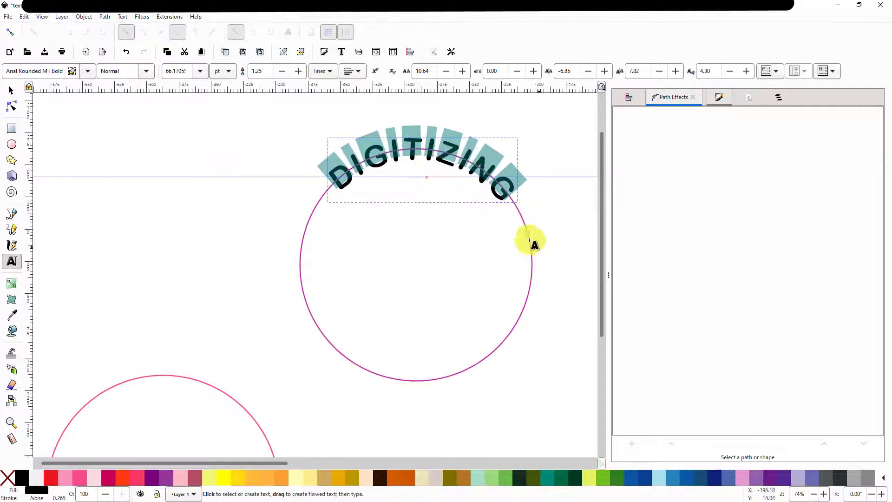
right_click(490, 246)
left_click(467, 246)
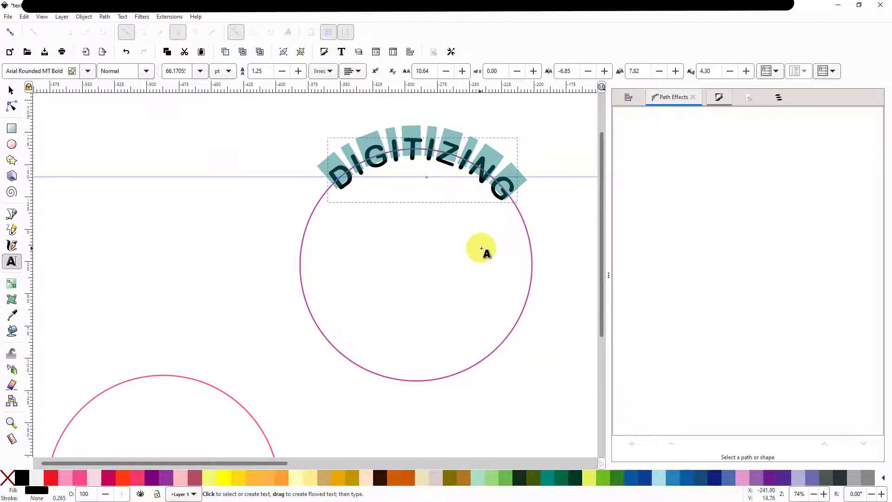
left_click_drag(483, 247, 392, 217)
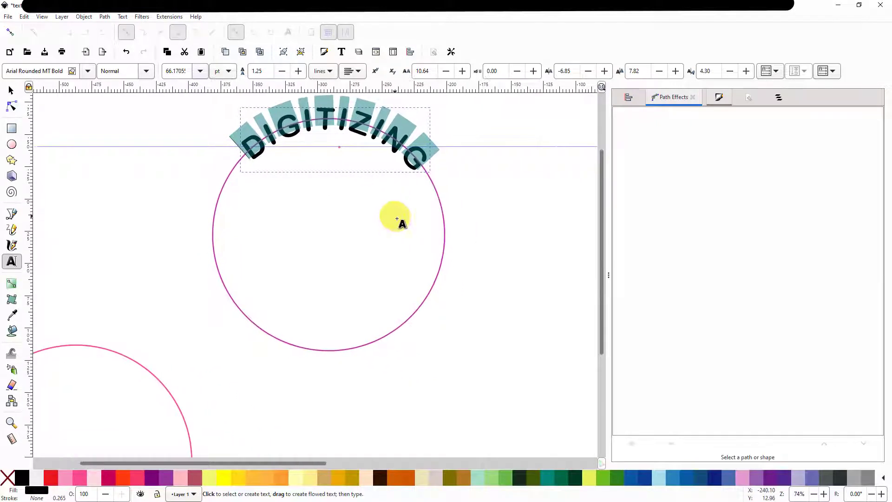
scroll(394, 231, "down", 3)
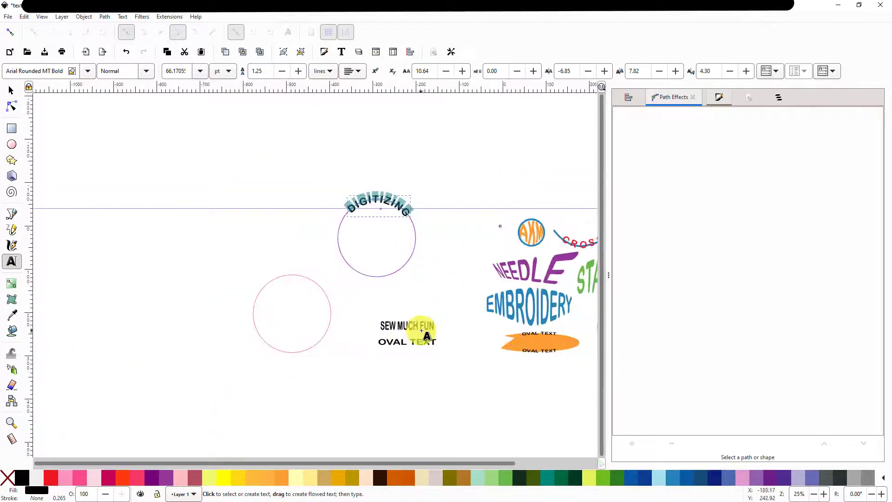
left_click_drag(439, 311, 345, 233)
scroll(460, 281, "up", 1)
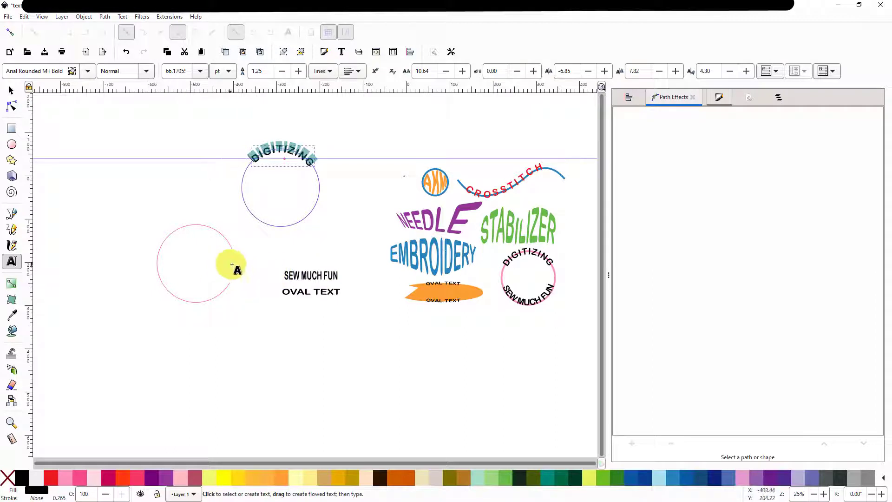
left_click(11, 90)
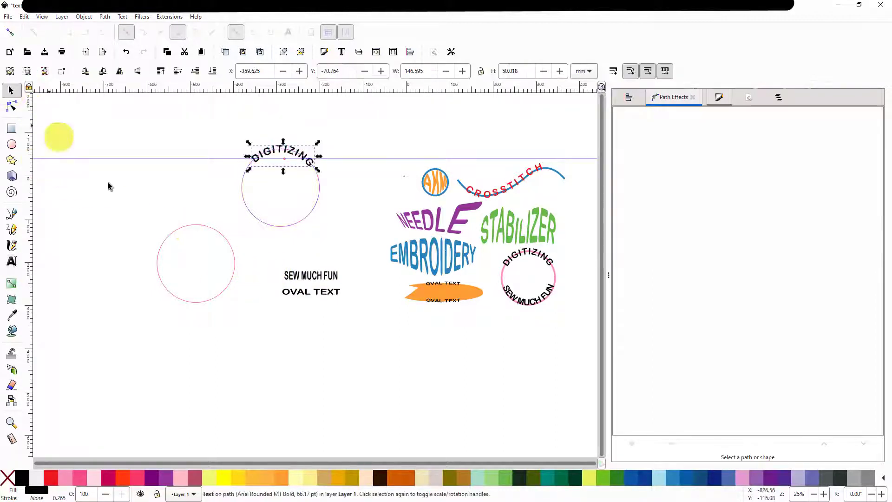
left_click(234, 277)
left_click_drag(234, 277, 262, 273)
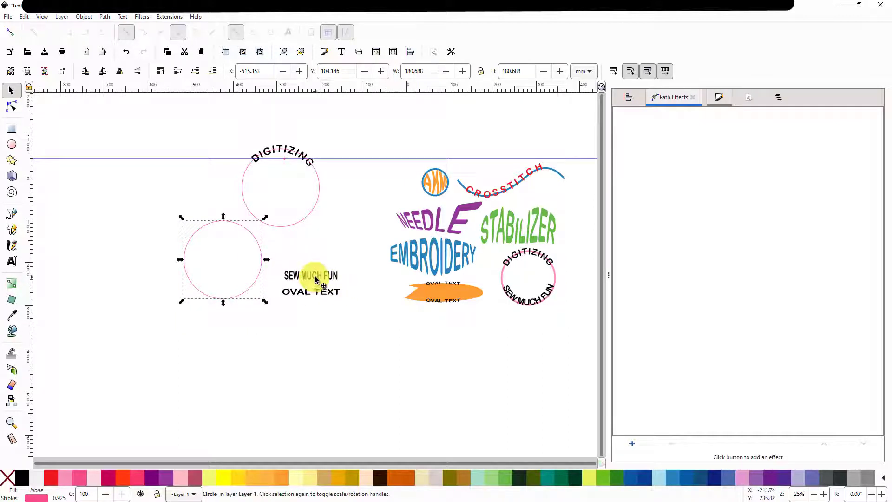
left_click(312, 279, "shift")
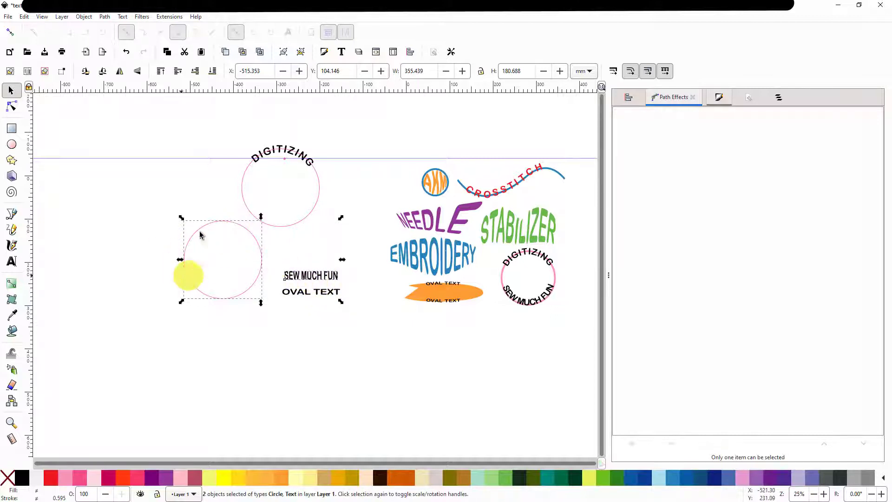
Put the SEW MUCH FUN text on the lower circle's path and flip both objects vertically
left_click(104, 19)
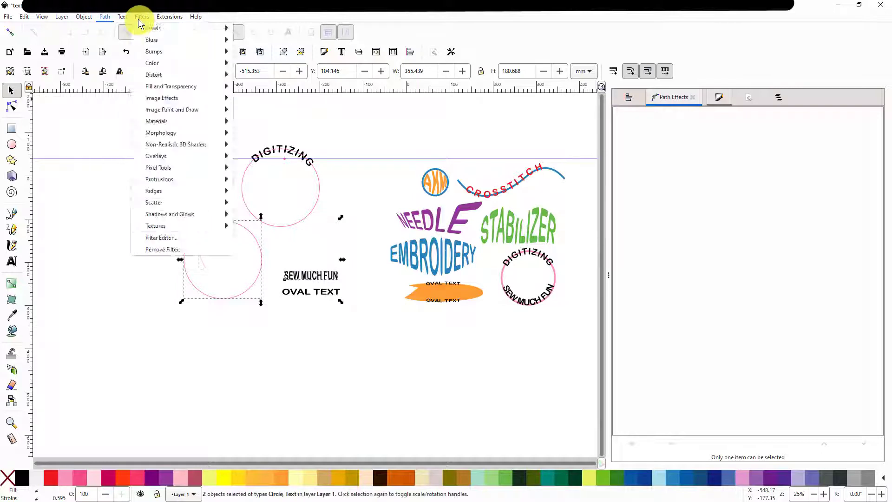
mouse_move(123, 17)
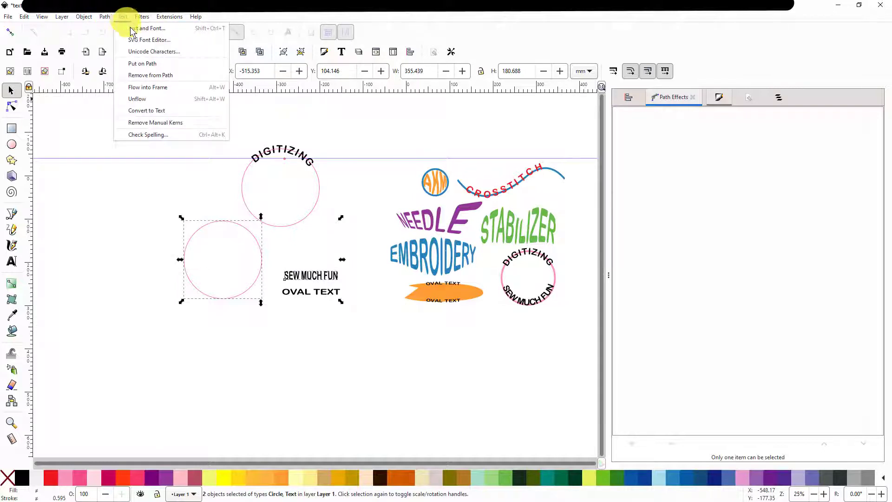
left_click(140, 63)
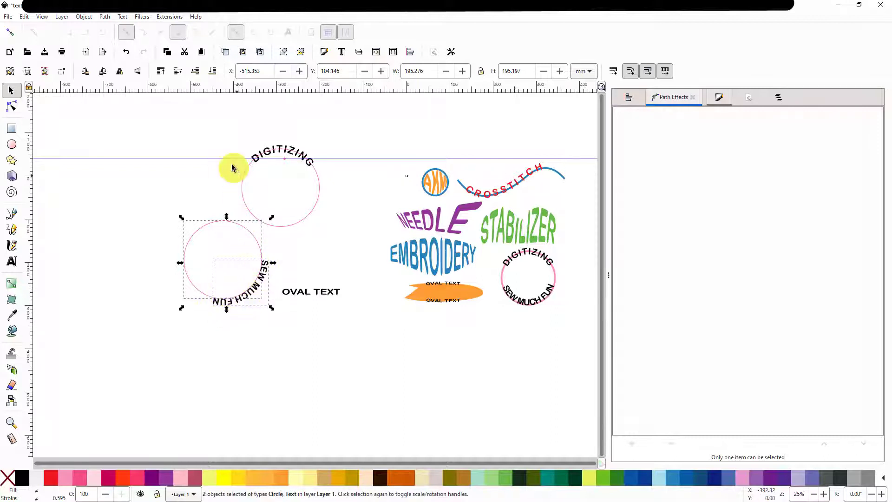
left_click(137, 72)
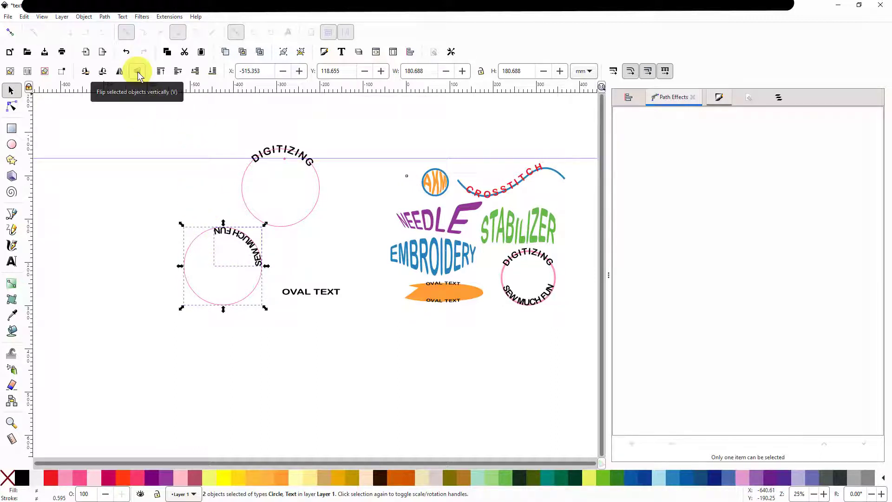
Rotate the lower circle until SEW MUCH FUN reads upright and centred along its bottom arc
left_click(215, 361)
scroll(266, 257, "up", 3, "ctrl")
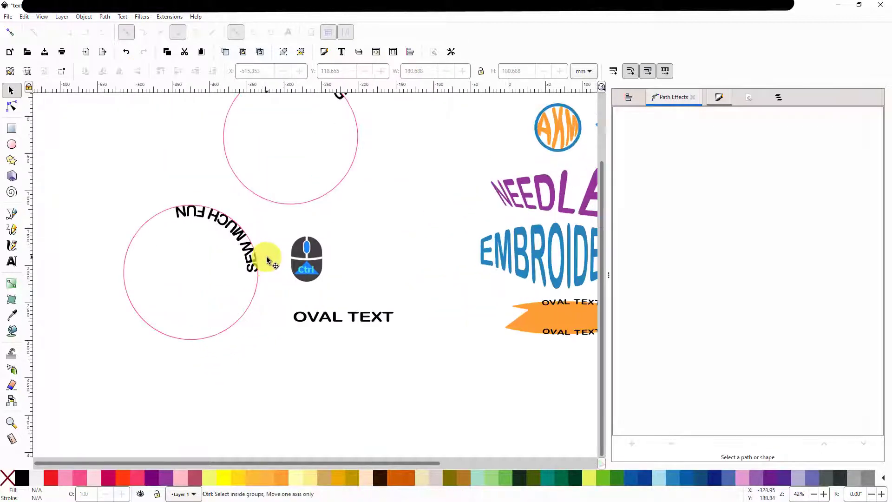
left_click(239, 322)
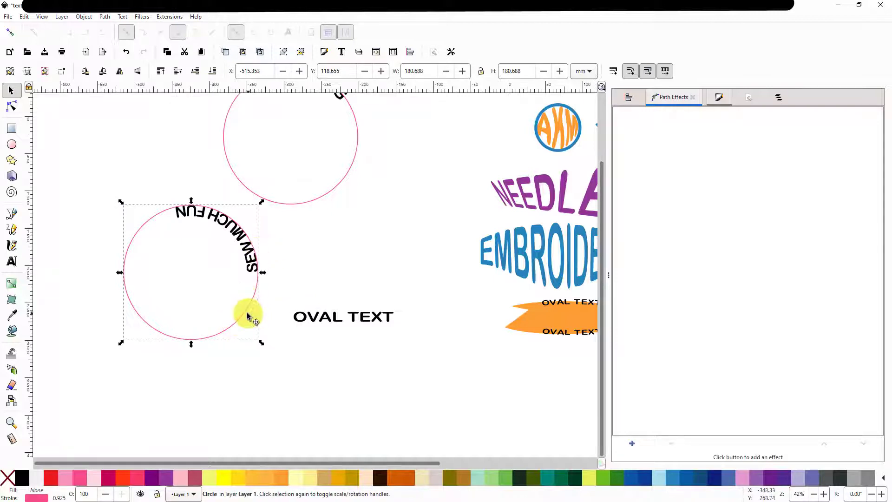
left_click(247, 313)
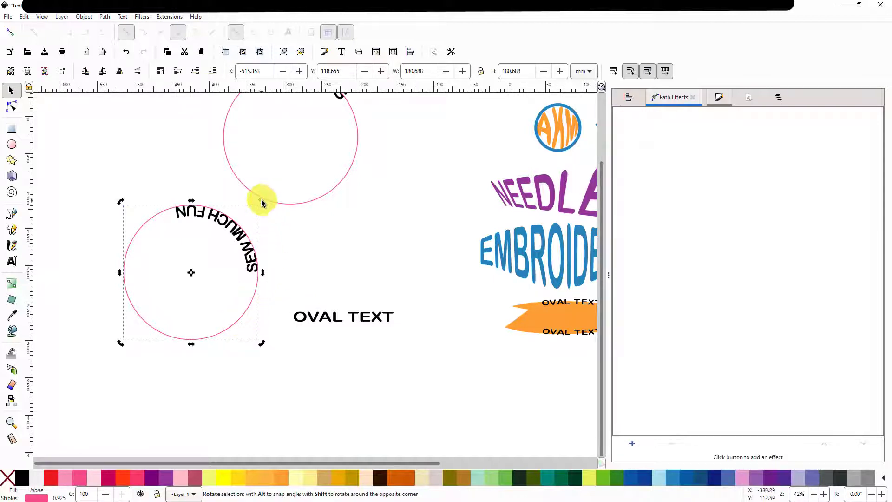
left_click_drag(262, 202, 181, 354)
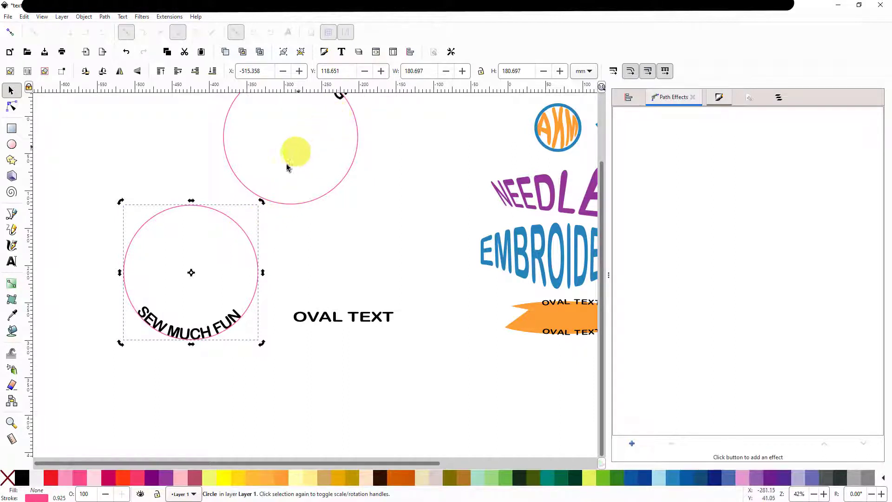
Set the vertical kerning of all the SEW MUCH FUN letters to 7.23 to shift them outward across the circle line
left_click(209, 335)
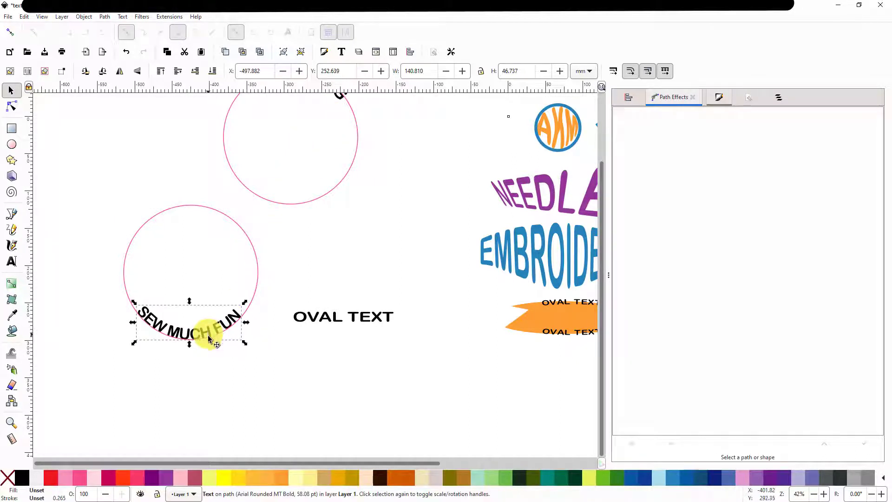
key("e")
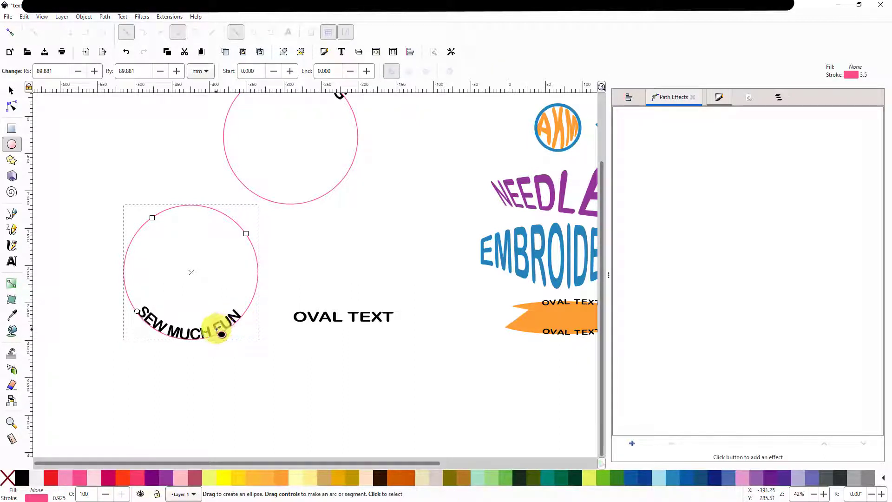
left_click(12, 90)
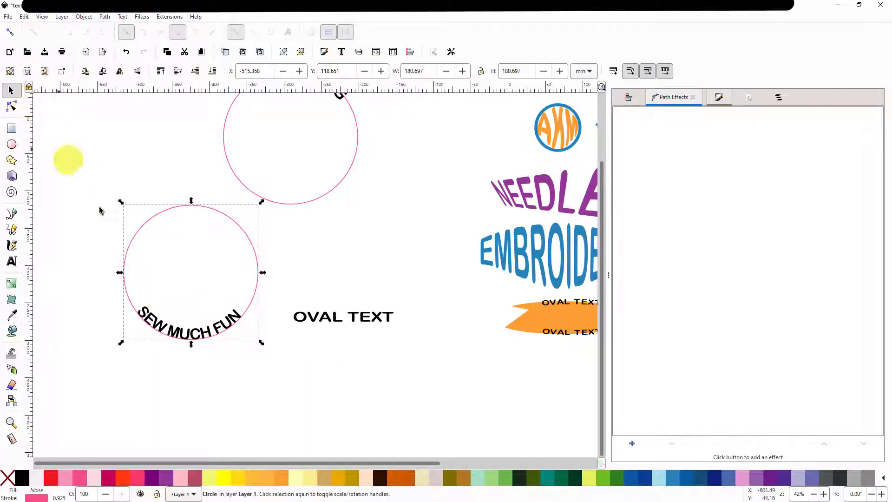
left_click(209, 334)
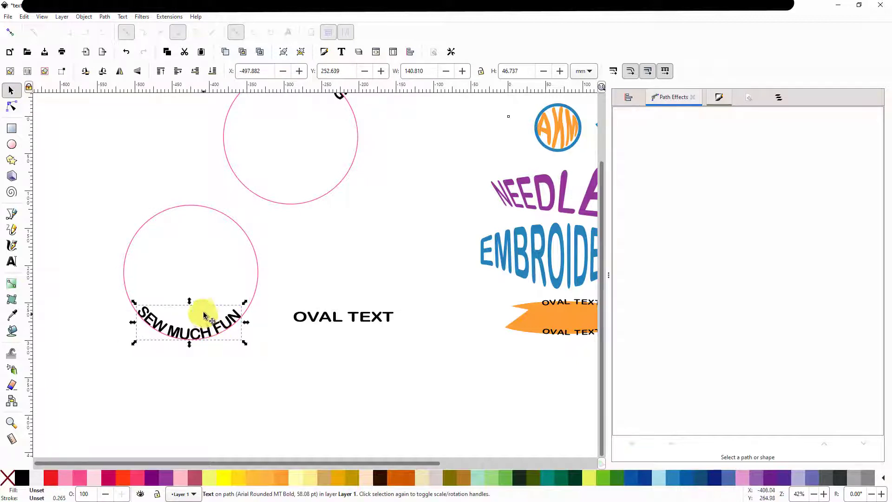
scroll(176, 312, "up", 2)
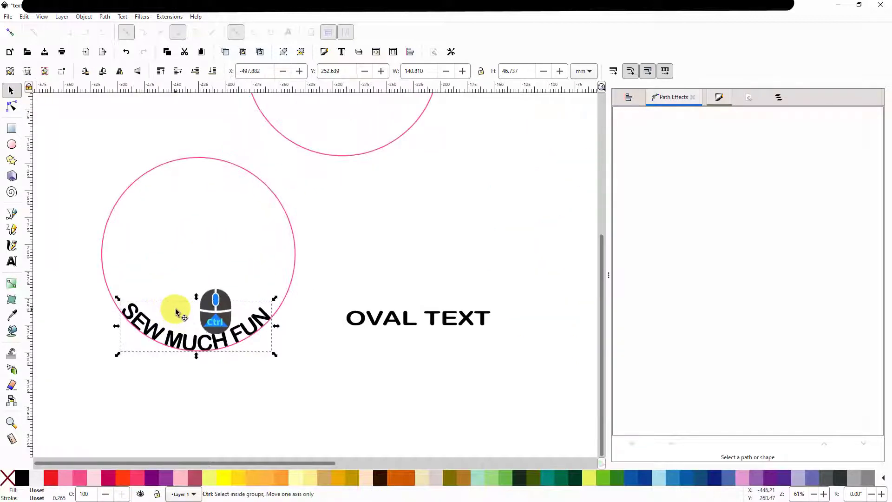
double_click(255, 318)
left_click(259, 321)
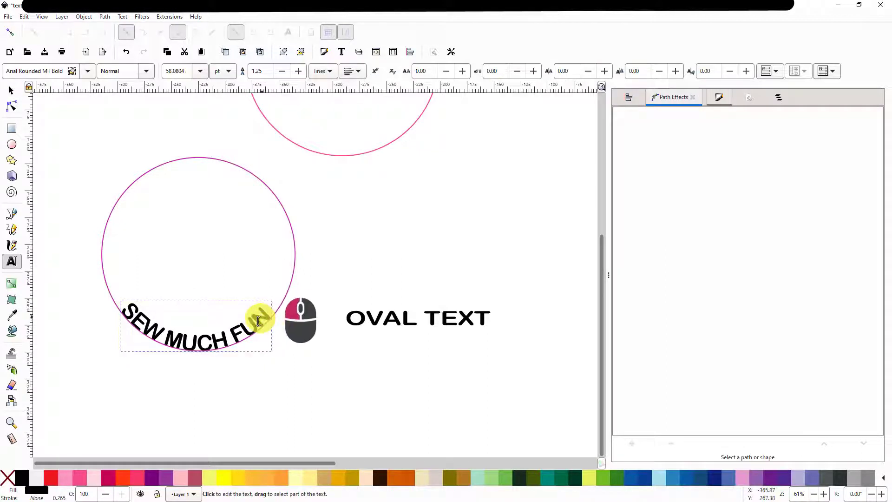
left_click_drag(259, 321, 128, 317)
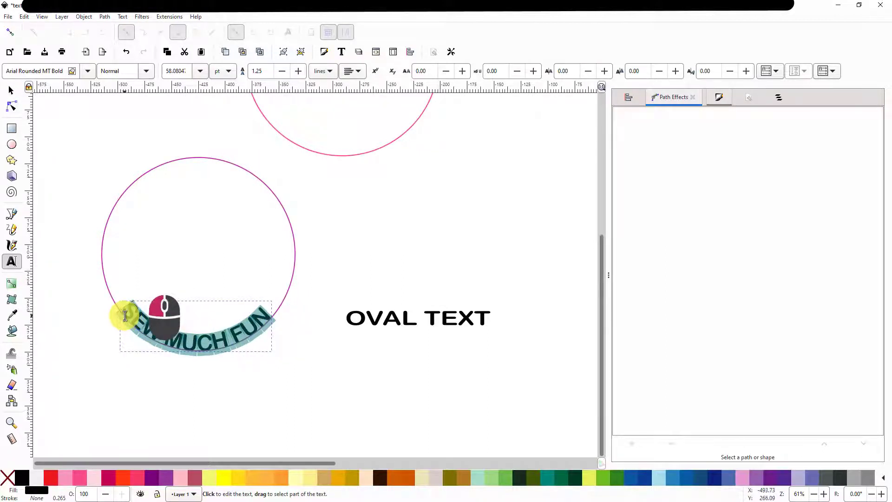
left_click(676, 72)
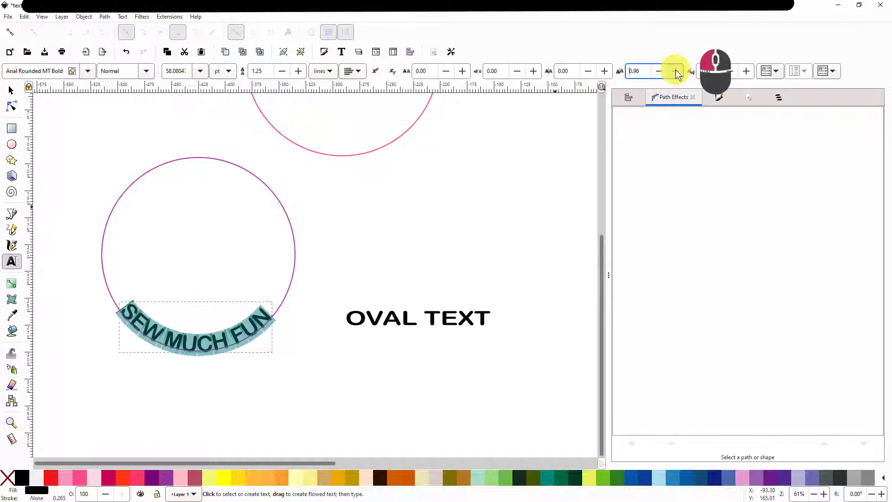
left_click(676, 72)
left_click(676, 72)
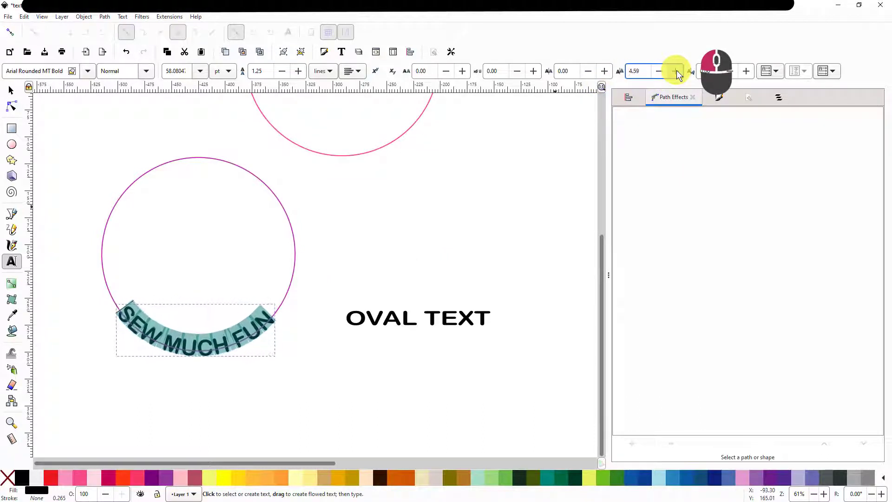
left_click(676, 72)
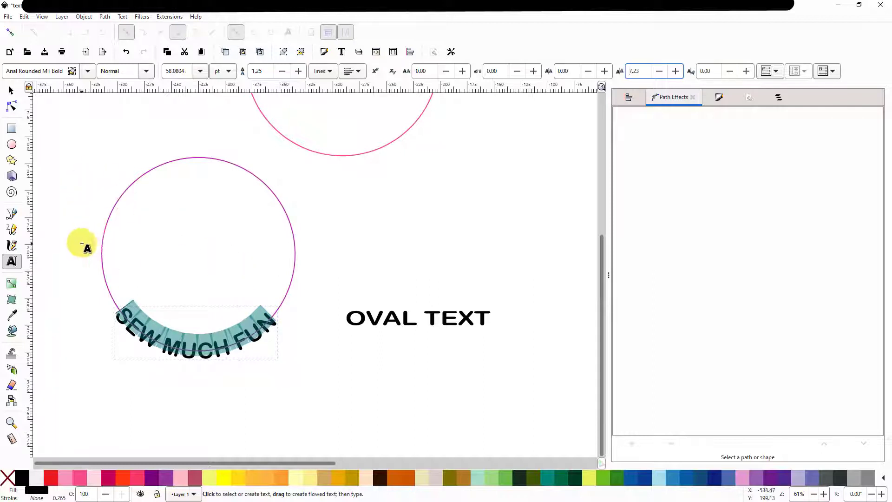
left_click(82, 243)
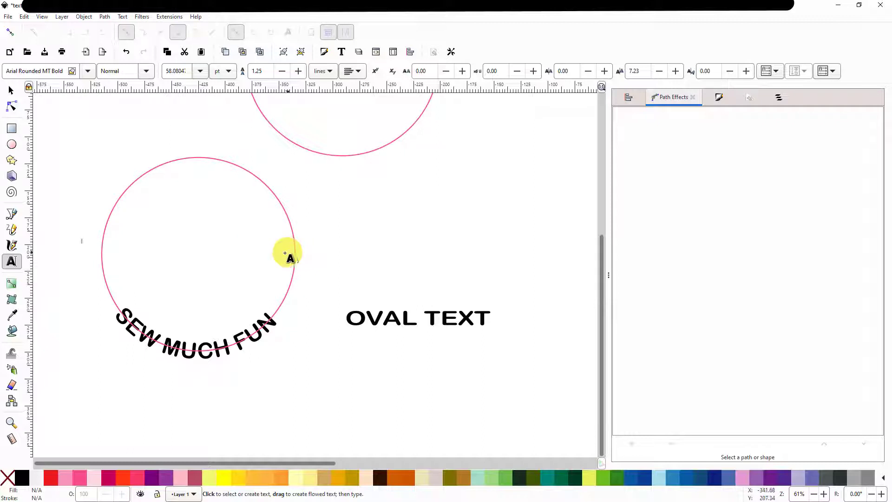
Select the lower circle together with its SEW MUCH FUN text
scroll(294, 256, "down", 3)
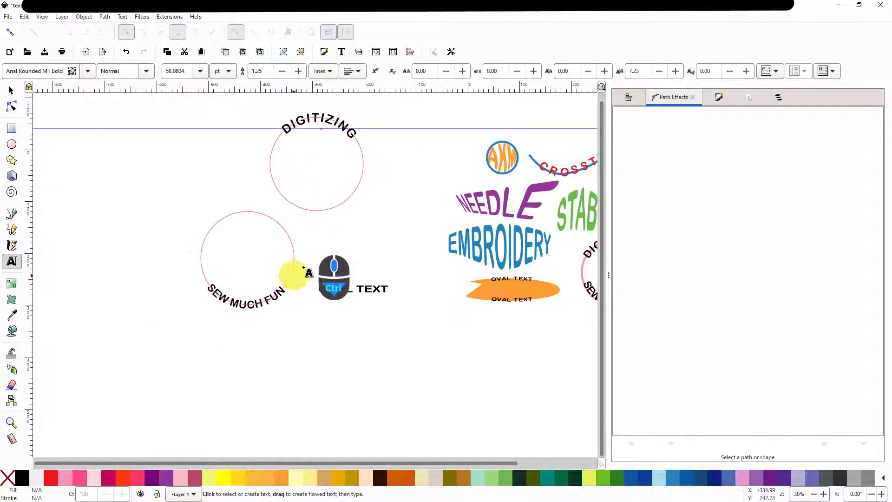
left_click_drag(399, 143, 380, 246)
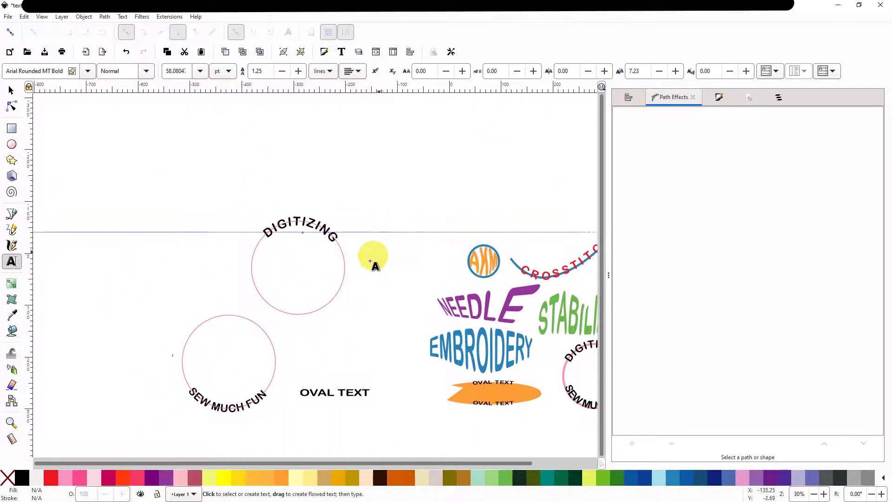
scroll(351, 298, "up", 1)
scroll(322, 371, "up", 1)
scroll(320, 374, "down", 3)
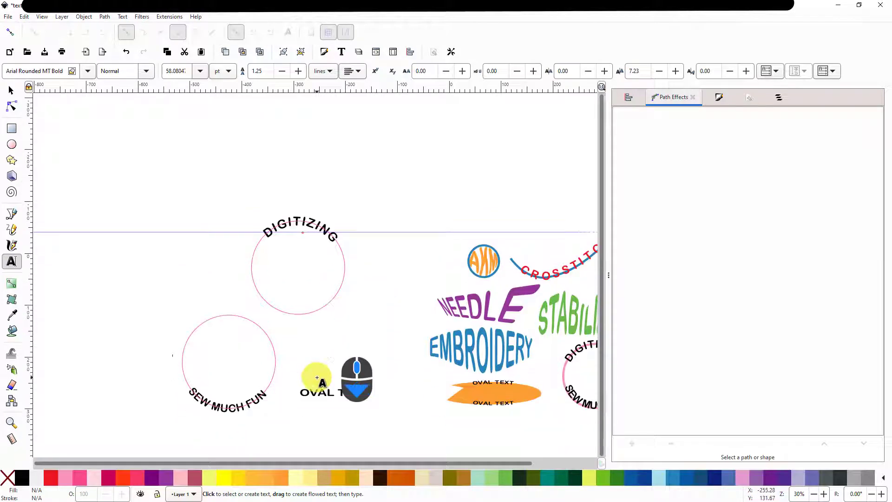
scroll(308, 349, "up", 1)
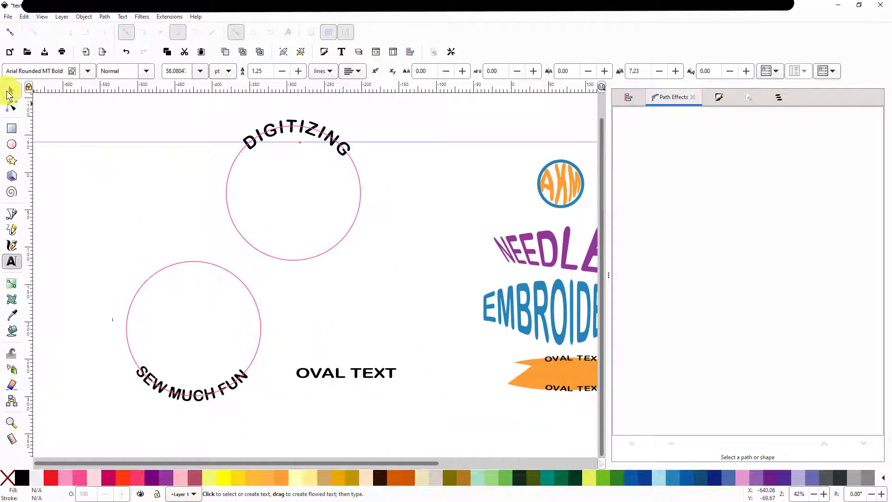
left_click(11, 93)
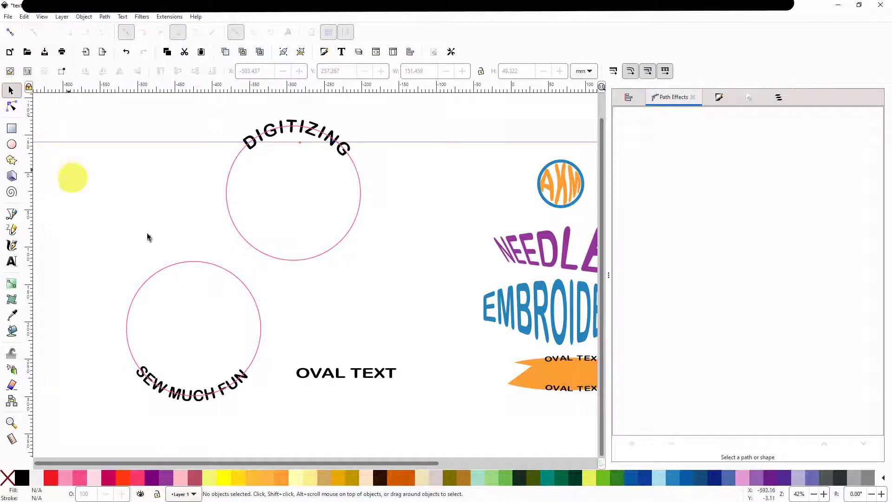
left_click(193, 265)
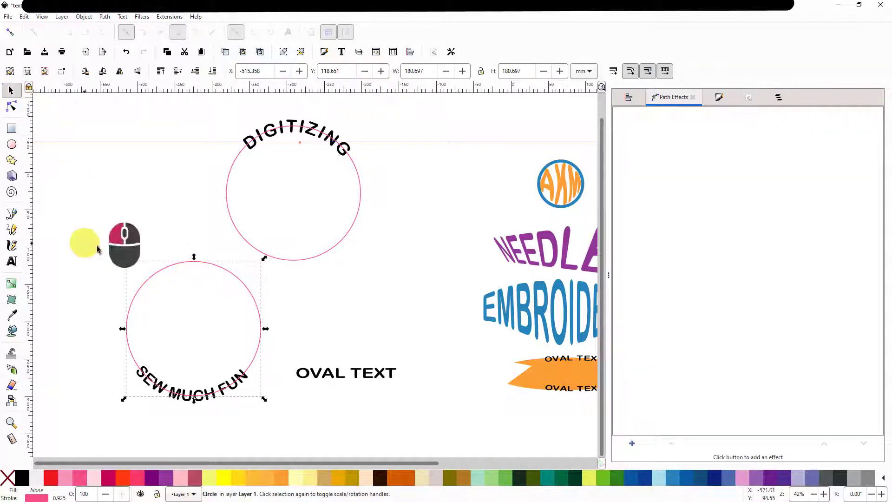
left_click_drag(97, 248, 293, 439)
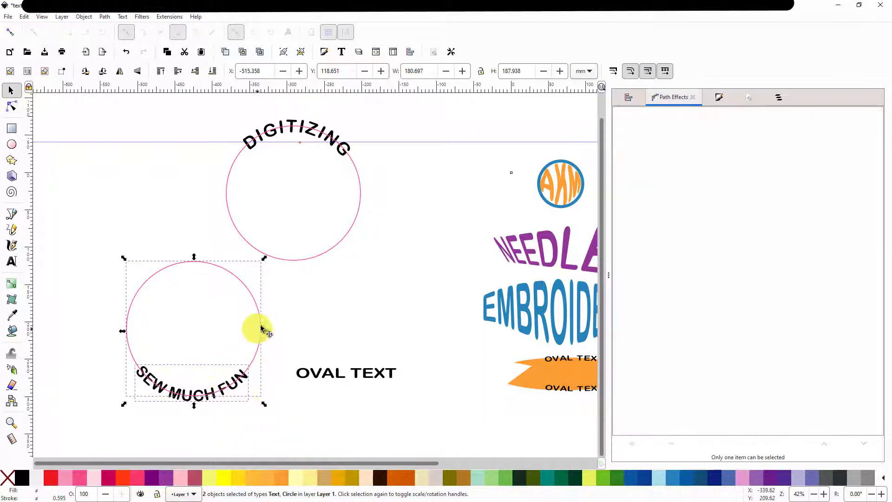
Try moving the selected circle and SEW MUCH FUN text together to about X -551 mm, Y 135 mm, and undo the move
left_click_drag(259, 322, 233, 334)
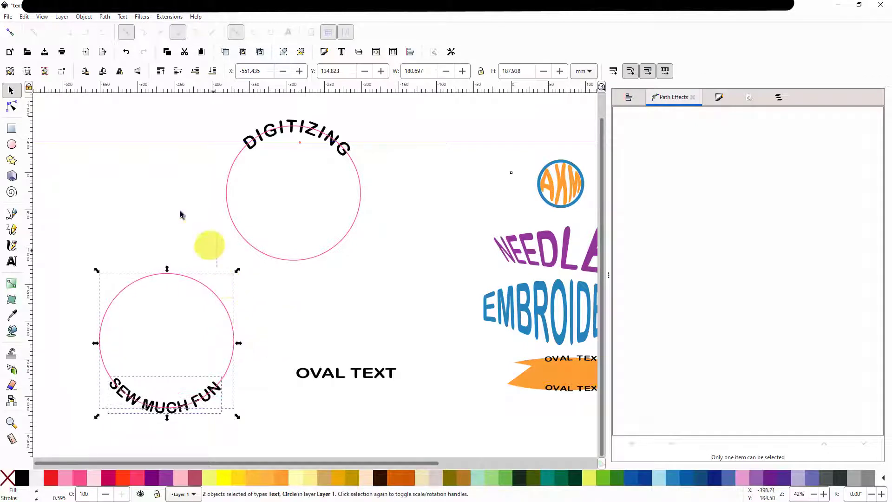
left_click(24, 16)
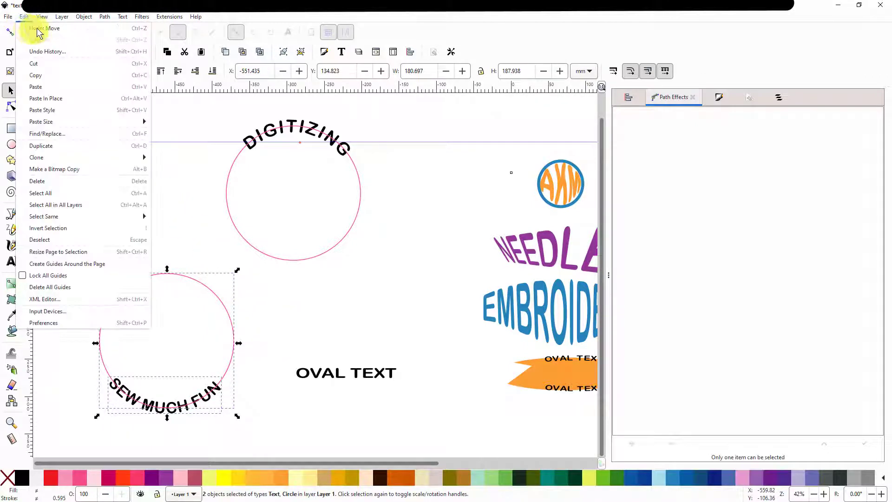
left_click(39, 29)
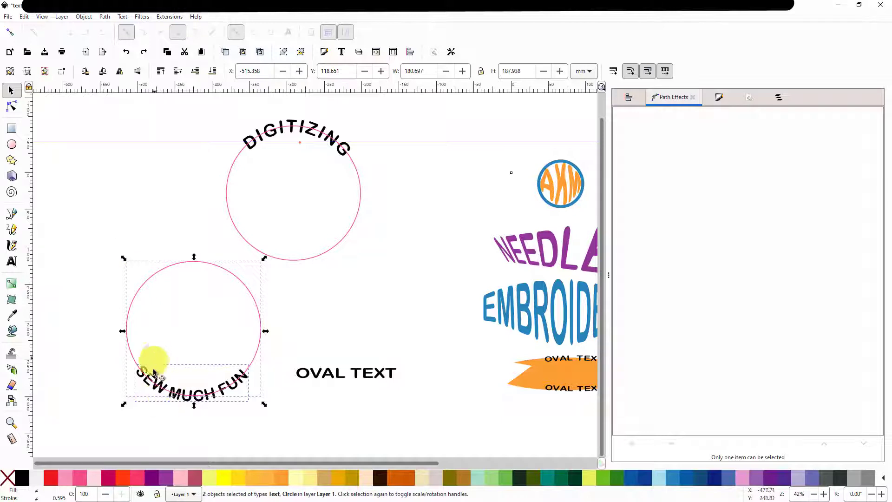
Group the lower circle with its SEW MUCH FUN text and move the group to about X -449 mm, Y -26 mm
left_click(87, 21)
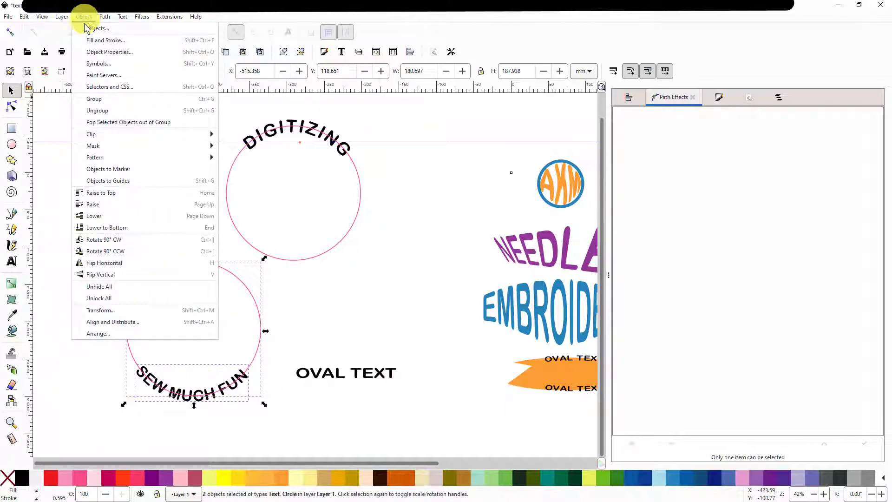
left_click(96, 103)
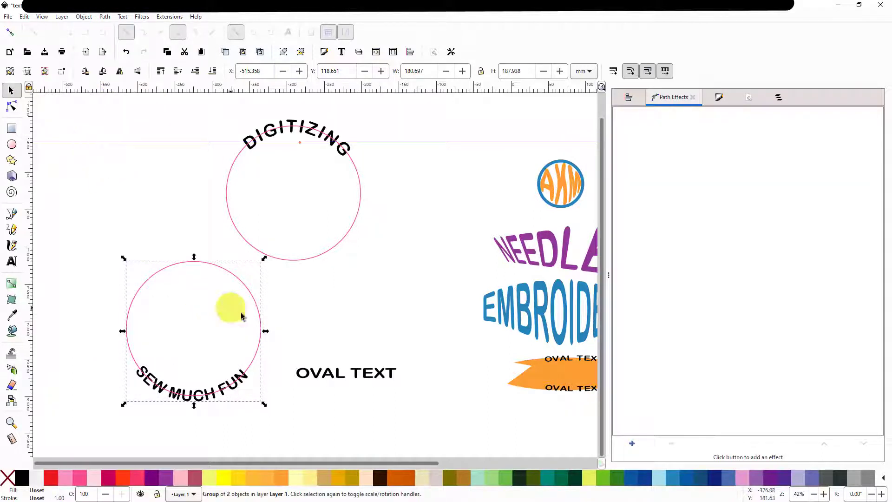
left_click_drag(267, 333, 311, 228)
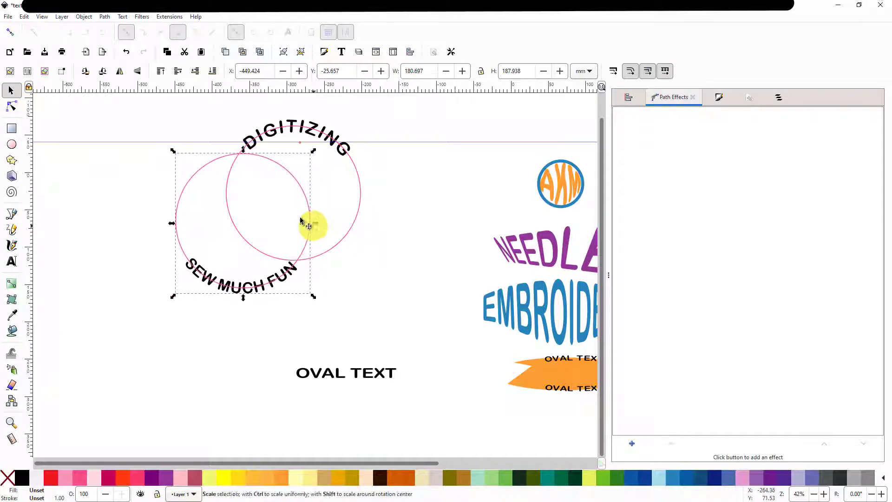
Turn on snapping and move the SEW MUCH FUN group to about X -382 mm, Y -62 mm, aligning its circle with the DIGITIZING circle
left_click(7, 17)
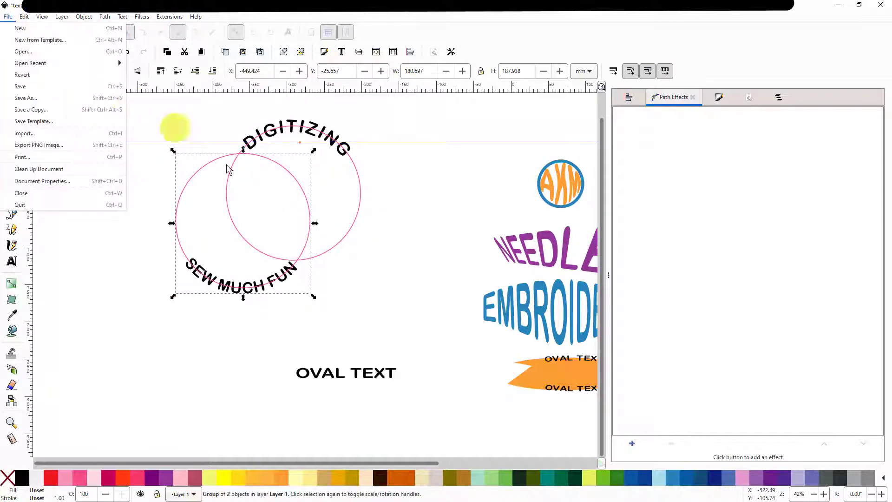
left_click(103, 290)
left_click(10, 32)
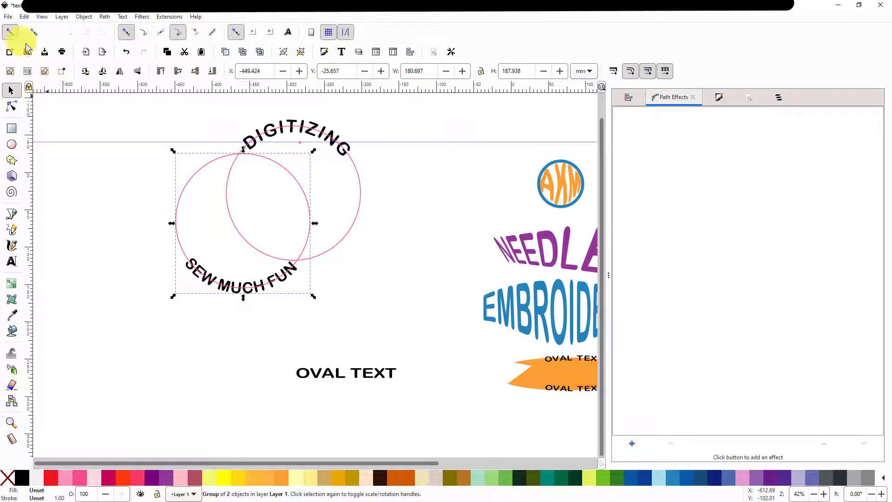
left_click_drag(309, 215, 363, 189)
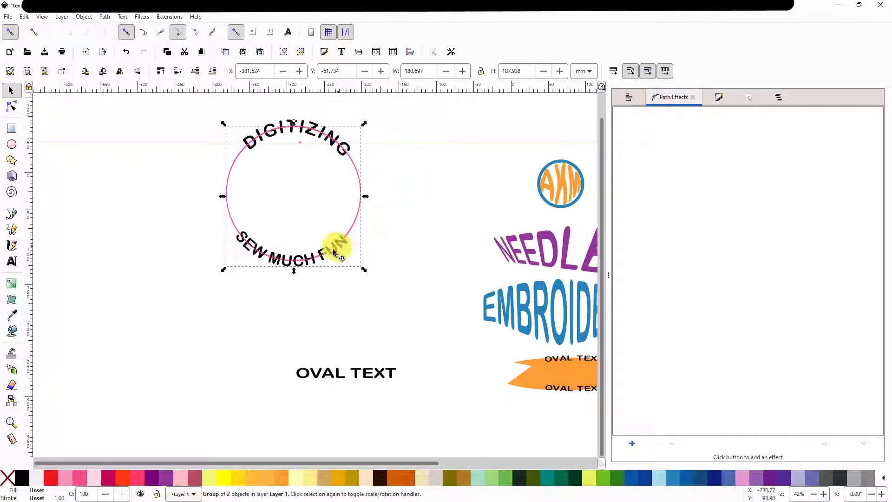
Ungroup the circle and its SEW MUCH FUN text, leaving the DIGITIZING text and its circle as they are
scroll(298, 212, "up", 1, "ctrl")
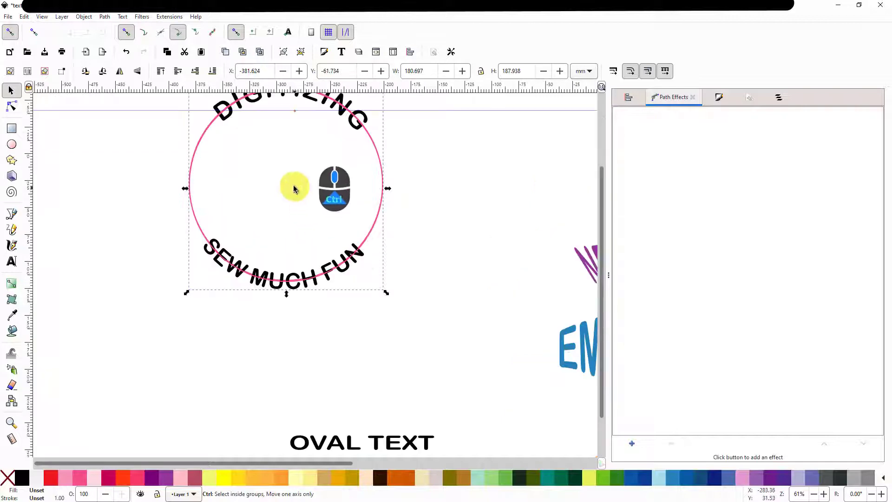
left_click_drag(412, 182, 374, 280)
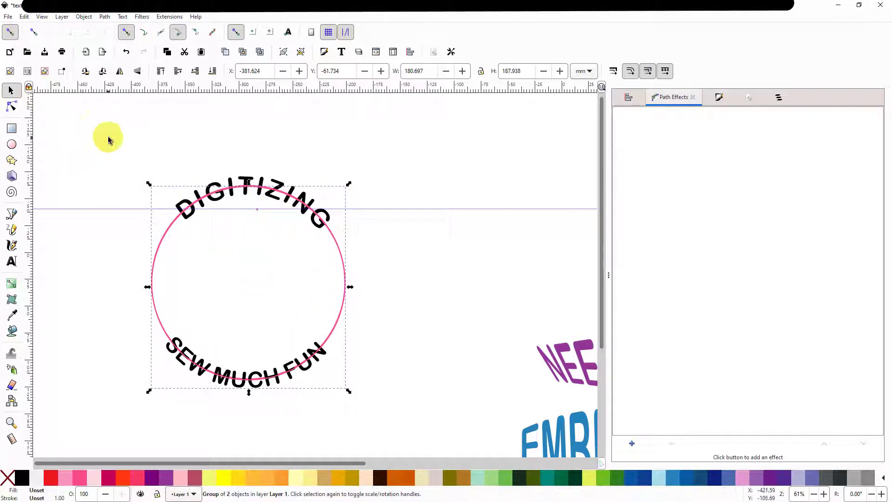
left_click_drag(76, 133, 374, 407)
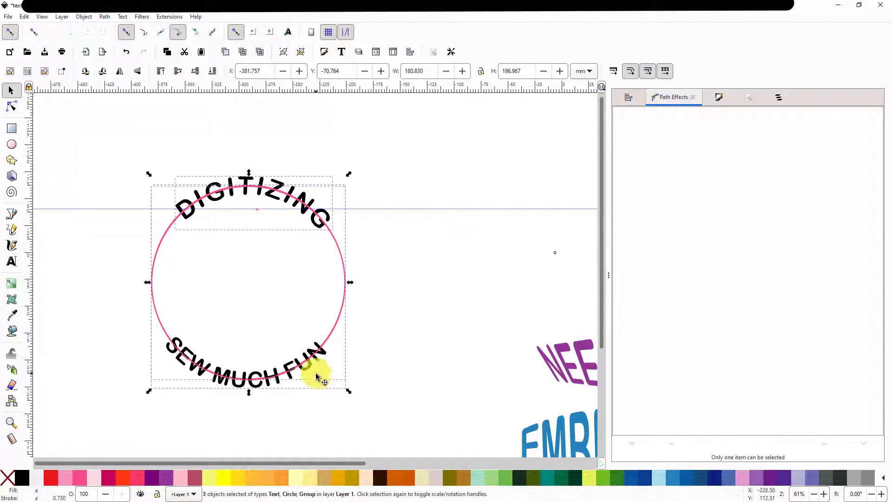
left_click(404, 352)
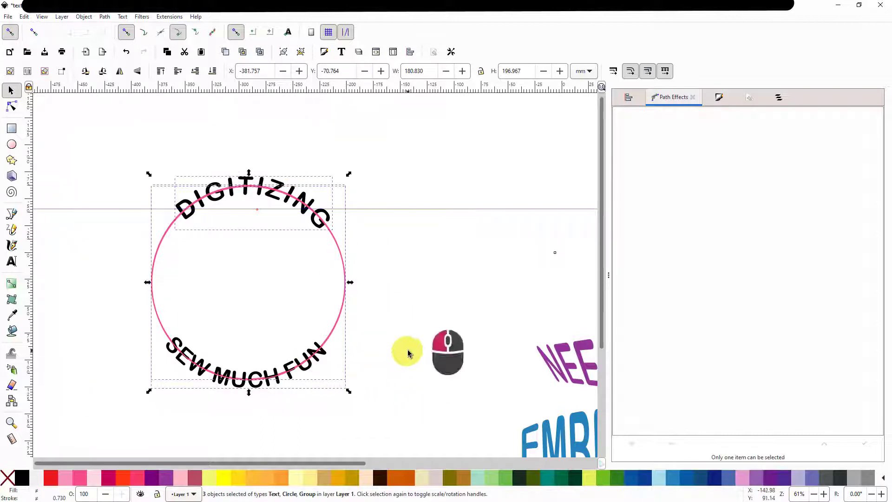
left_click(308, 366)
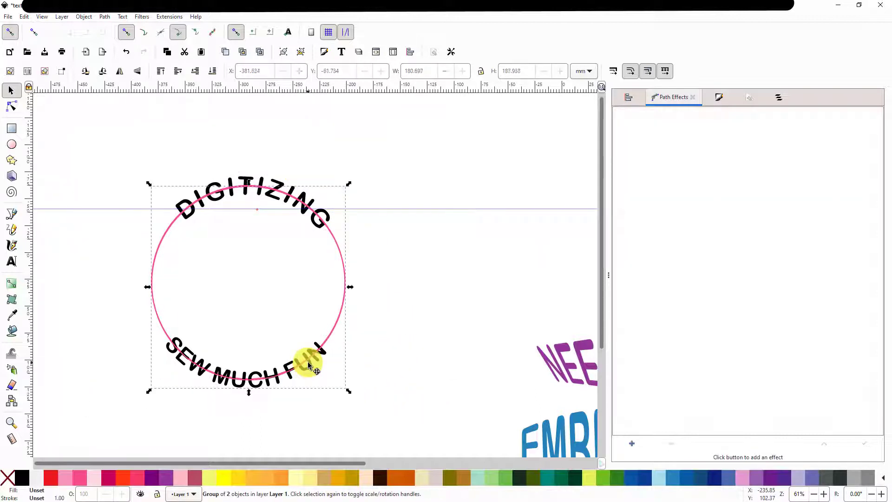
left_click(85, 18)
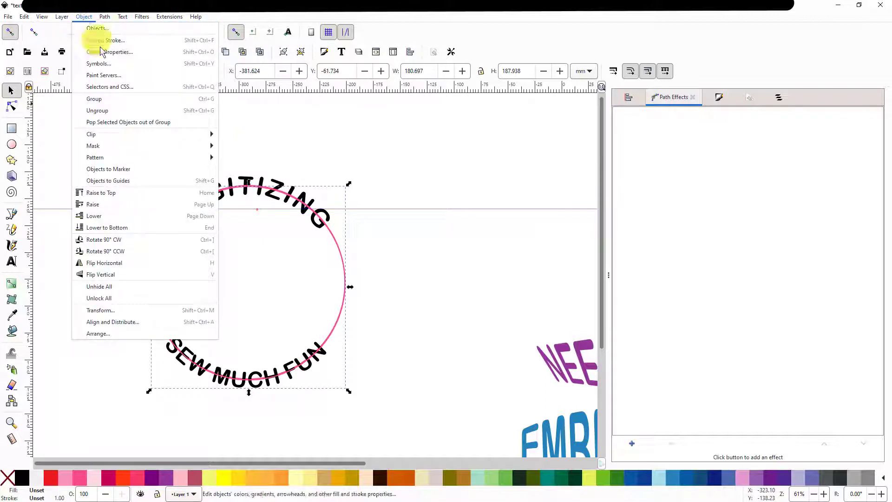
left_click(99, 112)
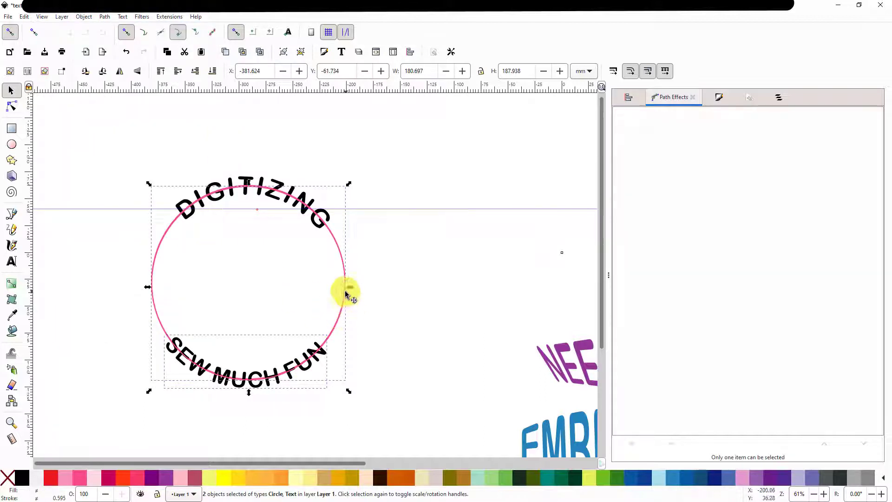
Convert both overlapping circles and the DIGITIZING and SEW MUCH FUN texts to paths
left_click_drag(89, 138, 398, 430)
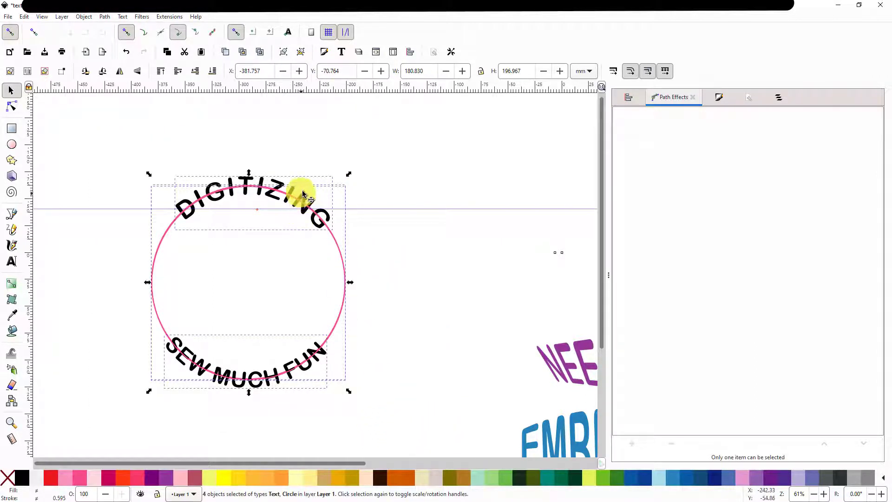
left_click(105, 17)
left_click(117, 26)
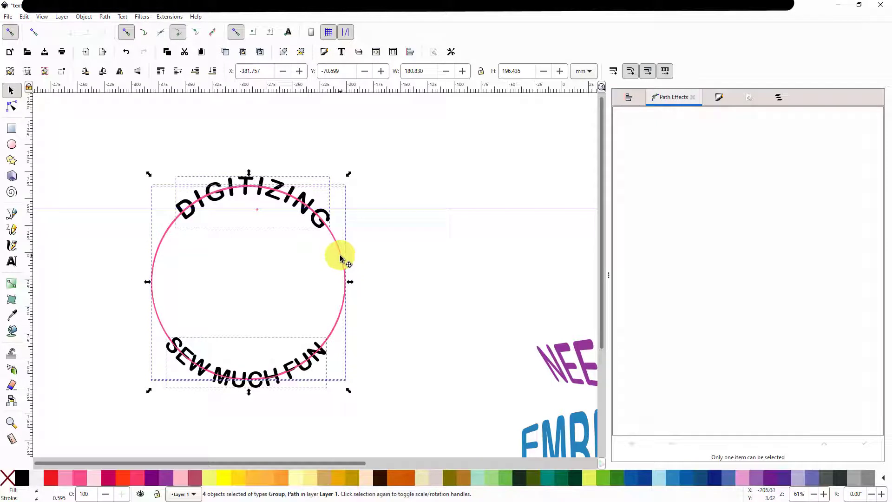
left_click(426, 264)
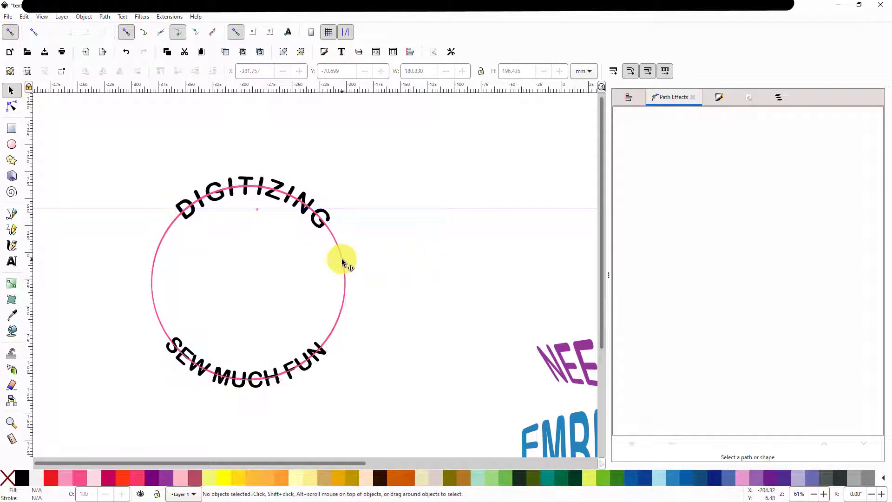
Move each of the two overlapping circles off the lettering and delete it, and remove the horizontal guide
left_click_drag(342, 264, 544, 196)
right_click(542, 196)
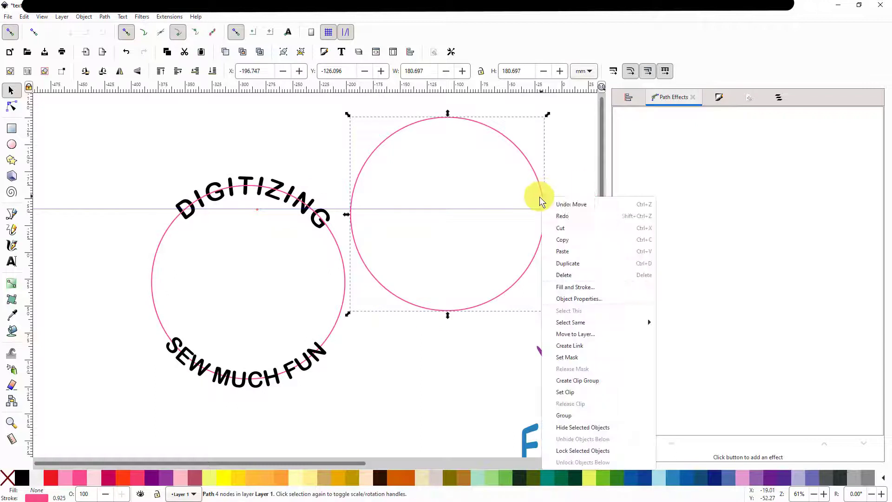
left_click(570, 275)
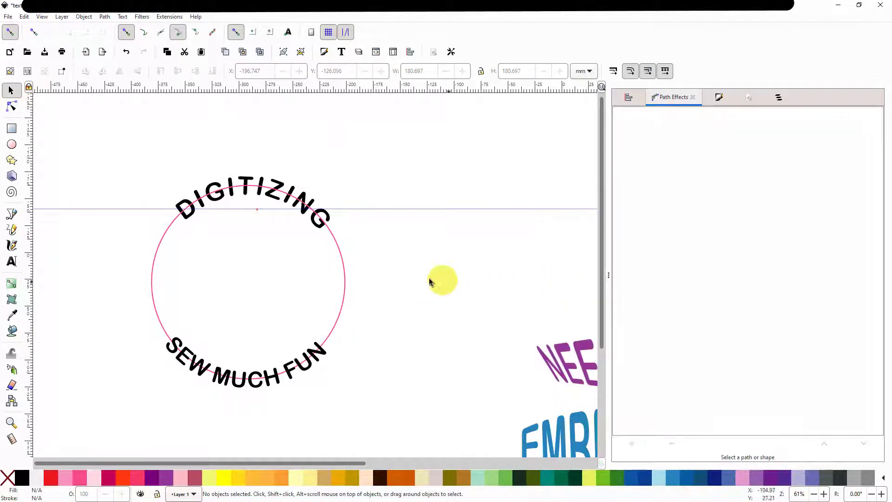
left_click(345, 293)
left_click_drag(345, 293, 546, 208)
right_click(546, 208)
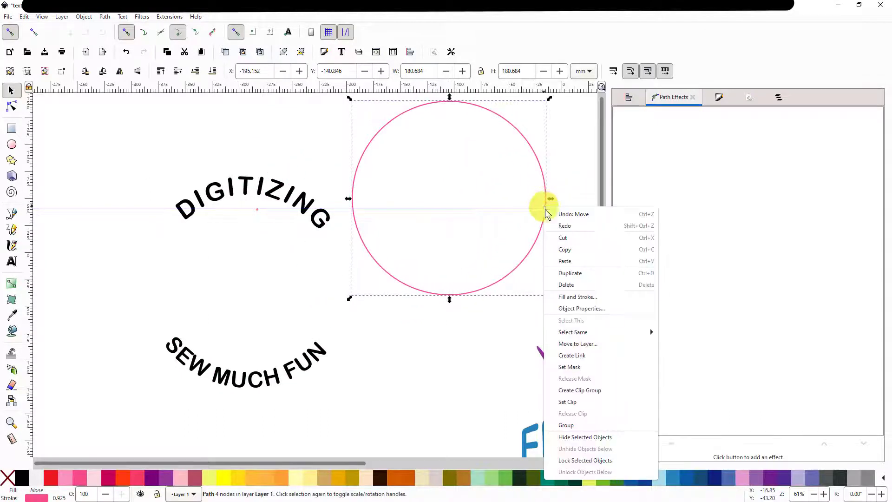
left_click(568, 285)
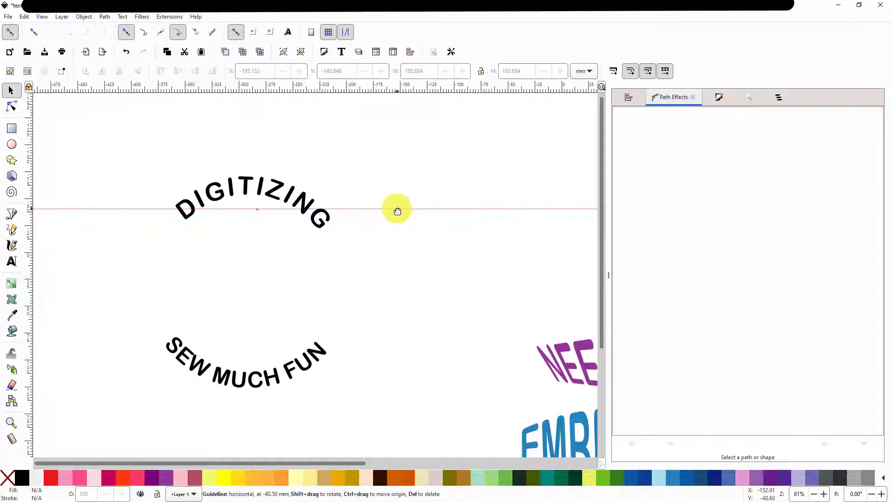
left_click_drag(397, 212, 433, 65)
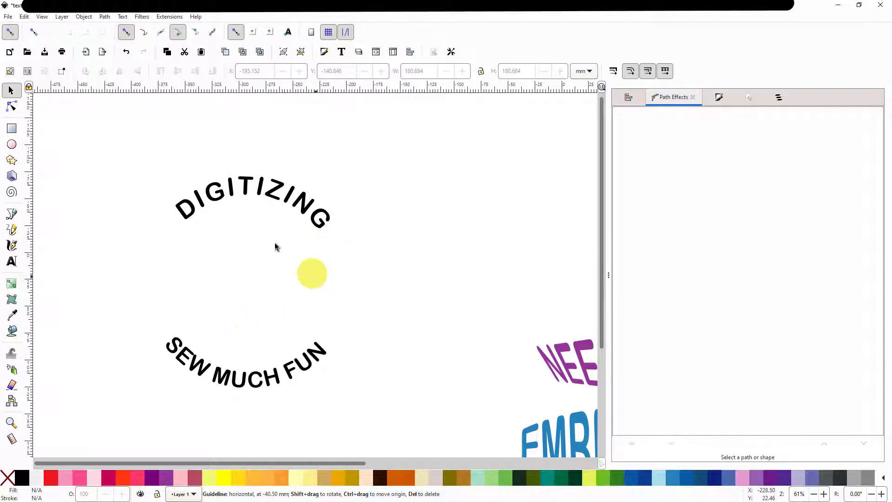
Delete the freestanding DIGITIZING and SEW MUCH FUN lettering groups together
scroll(267, 240, "down", 3)
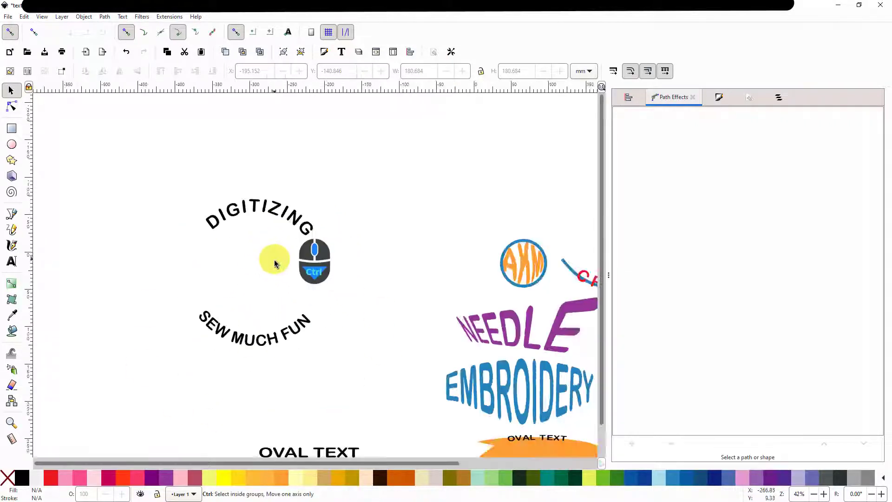
left_click_drag(193, 209, 320, 323)
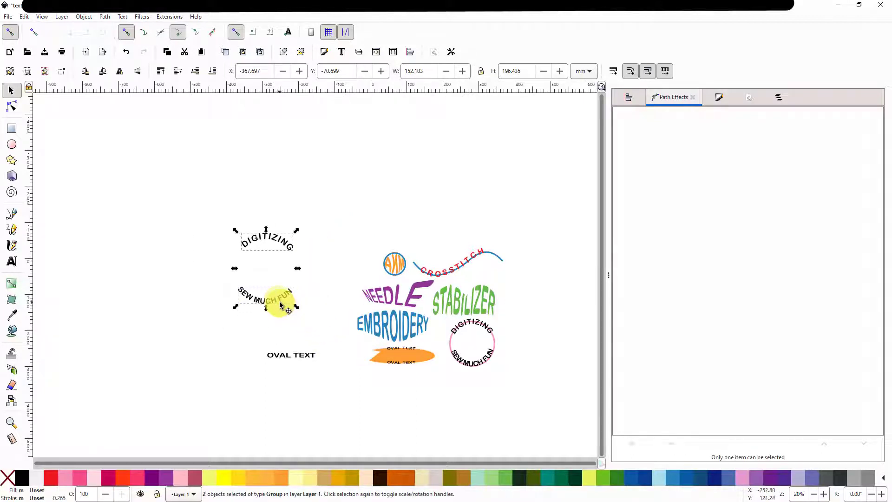
right_click(279, 298)
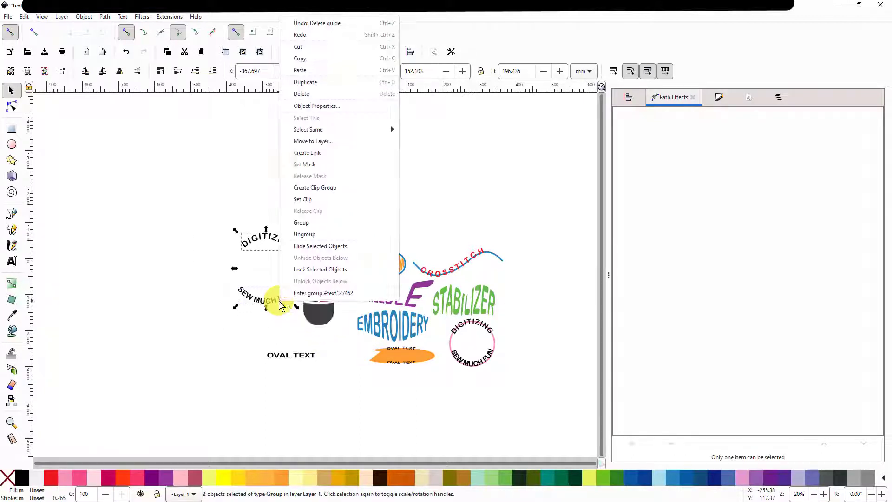
left_click(310, 94)
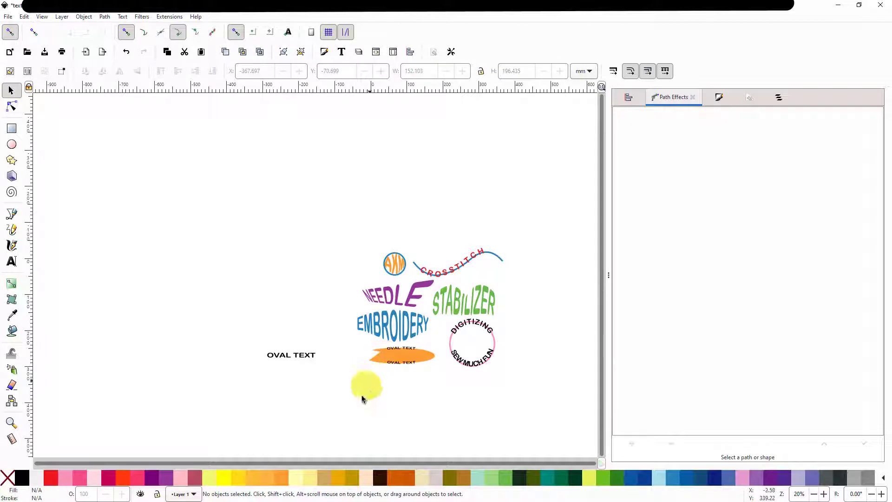
Draw a wide unfilled ellipse above OVAL TEXT with radii of about 135 mm and 30 mm
scroll(351, 409, "up", 2, "ctrl")
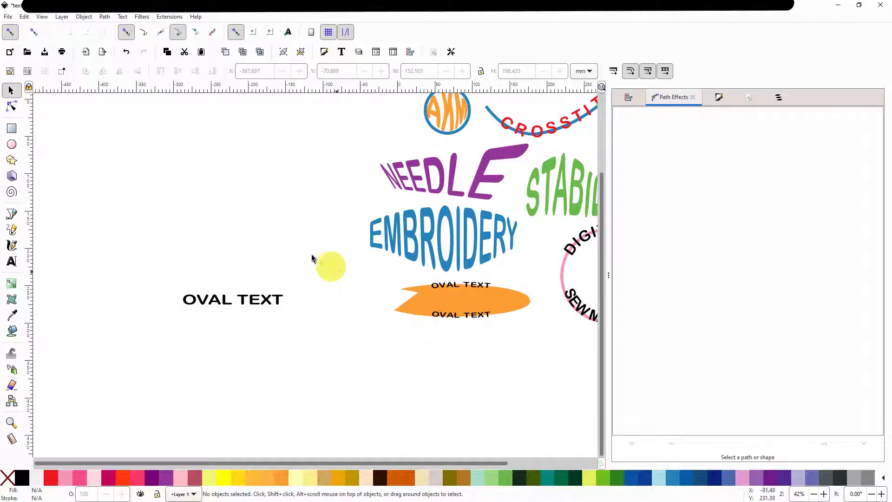
left_click(12, 146)
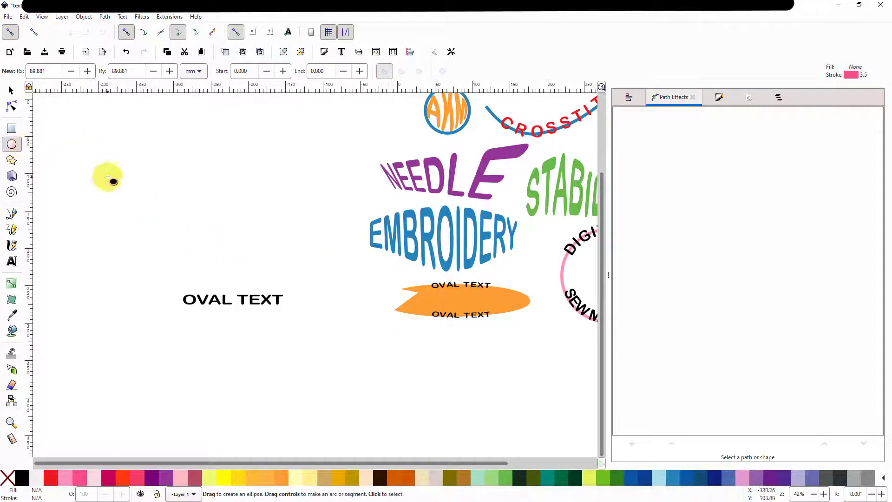
left_click_drag(90, 173, 292, 218)
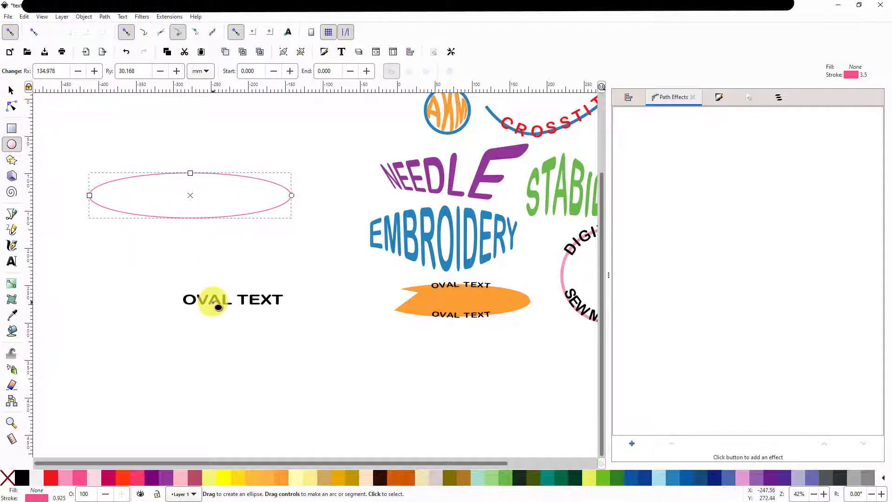
Move OVAL TEXT just below the new ellipse, to about X -358 mm, Y 188 mm
left_click(10, 90)
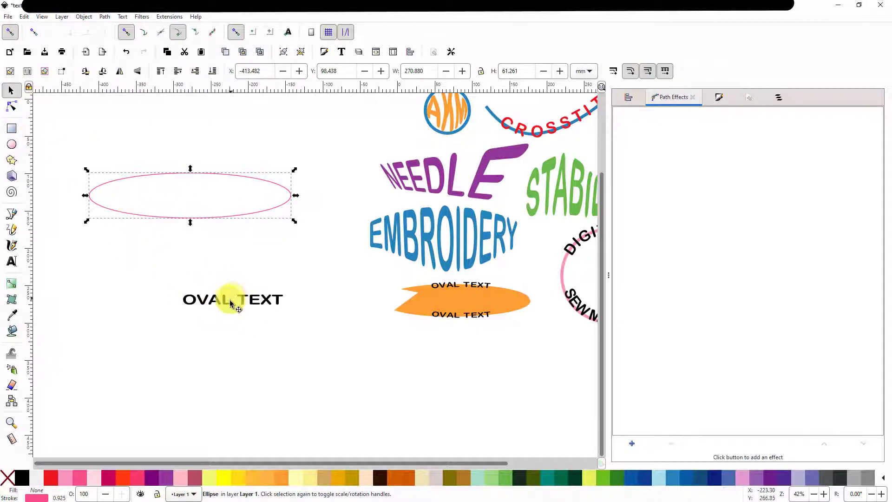
left_click_drag(226, 304, 170, 251)
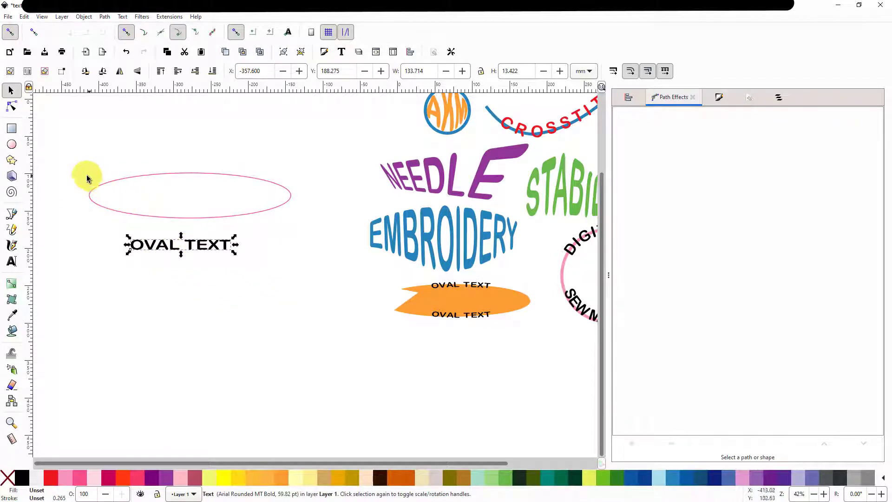
scroll(60, 175, "up", 1, "ctrl")
scroll(59, 175, "up", 1)
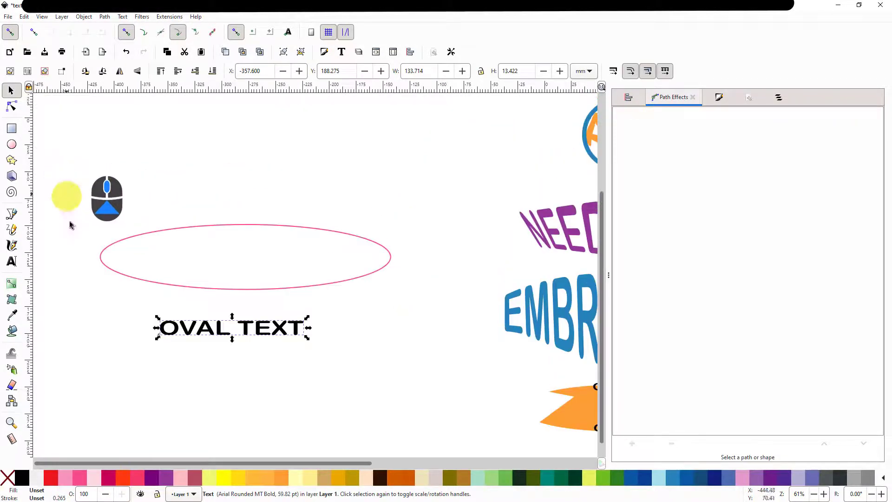
left_click_drag(68, 315, 165, 329)
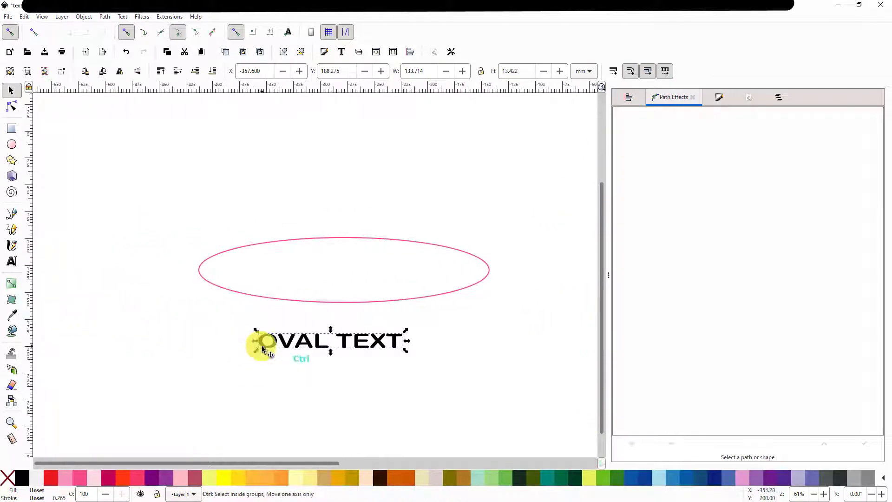
scroll(263, 349, "up", 1, "ctrl")
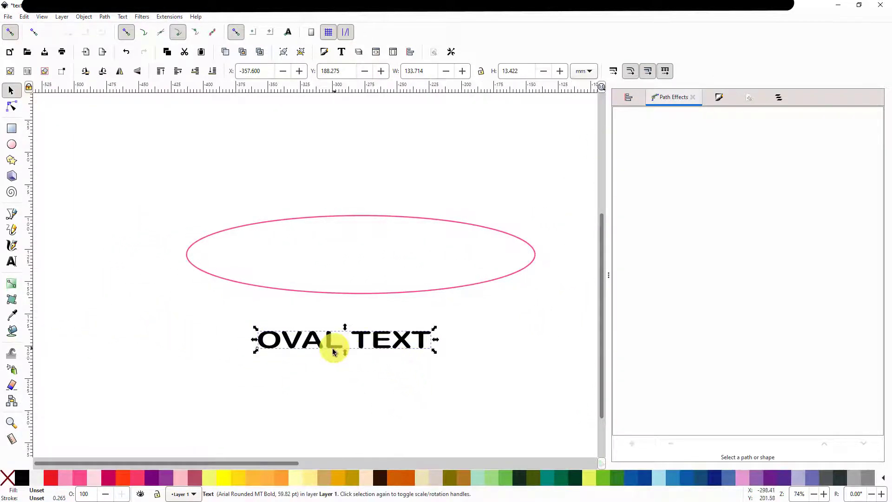
Duplicate the ellipse and move the copy below OVAL TEXT, to about X -494 mm, Y 223 mm
left_click(429, 294)
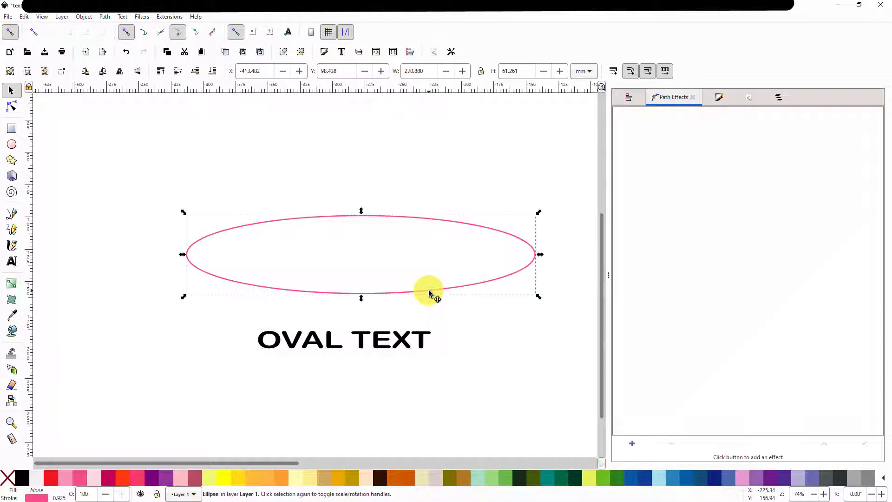
right_click(426, 294)
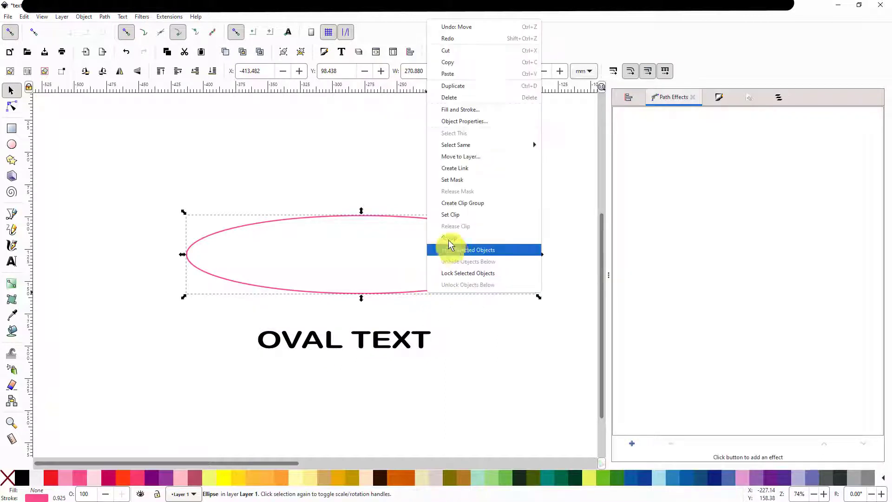
left_click(458, 87)
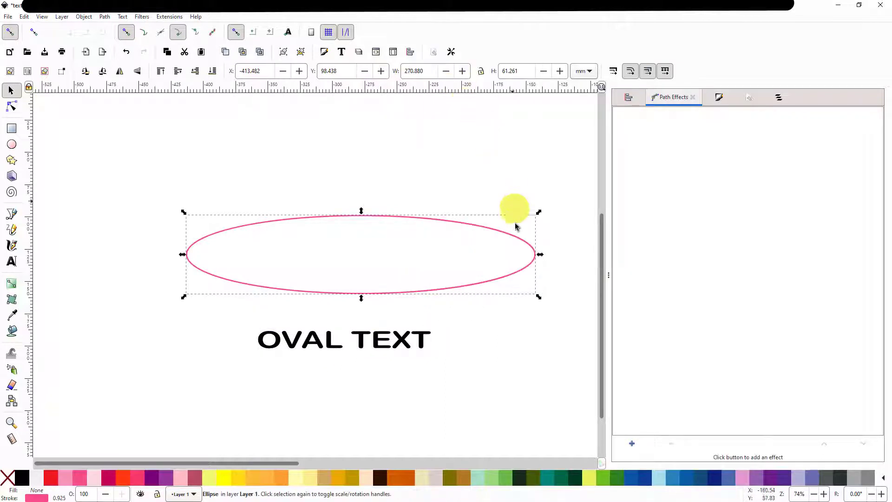
left_click_drag(488, 283, 384, 449)
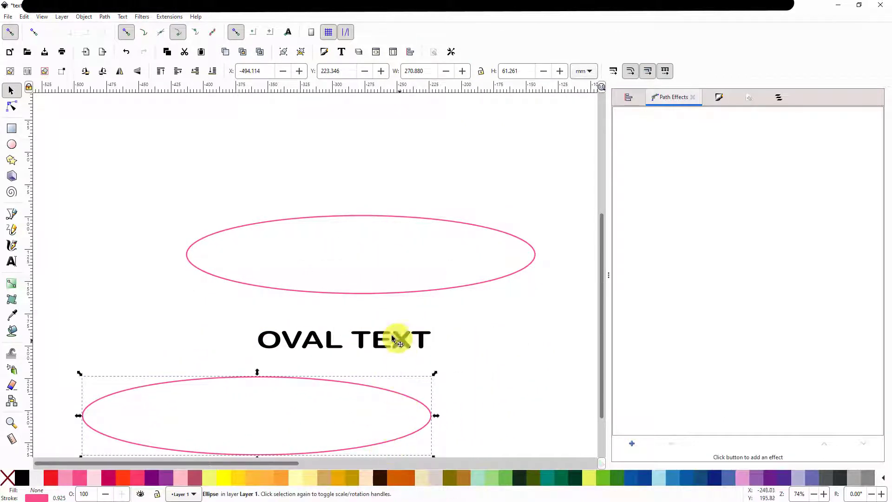
Duplicate OVAL TEXT and place one copy inside the lower ellipse, keeping the other between the two ellipses
left_click(377, 341)
right_click(378, 342)
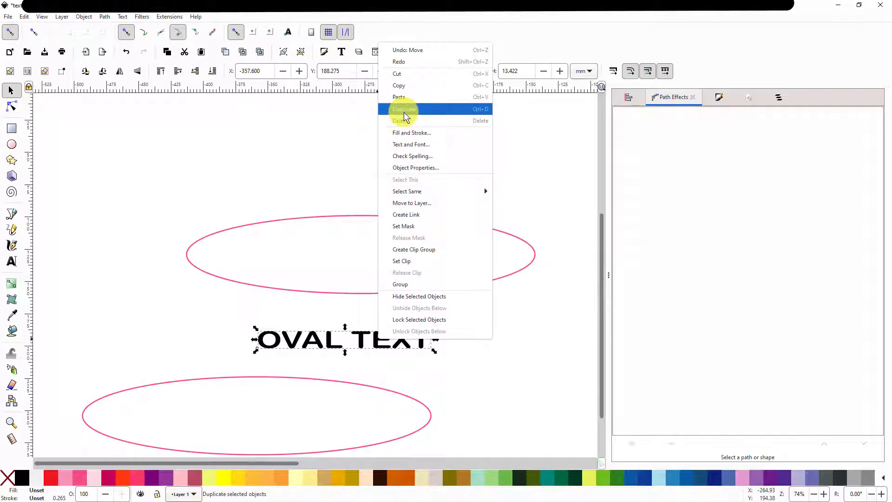
key("Escape")
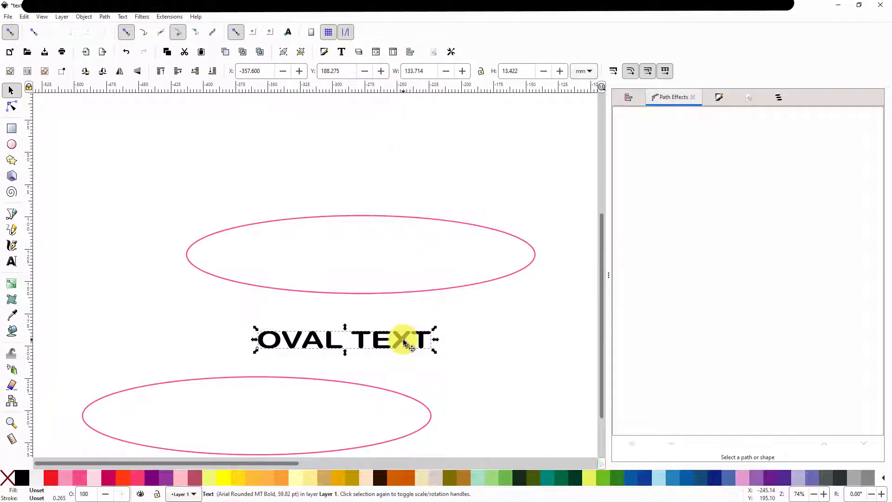
left_click_drag(403, 342, 310, 423)
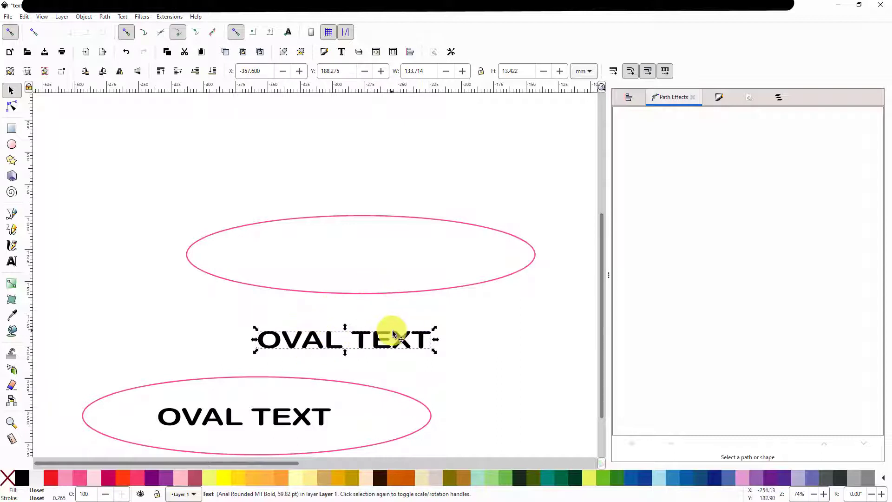
Put the OVAL TEXT between the two ellipses on the upper ellipse's path
key("shift")
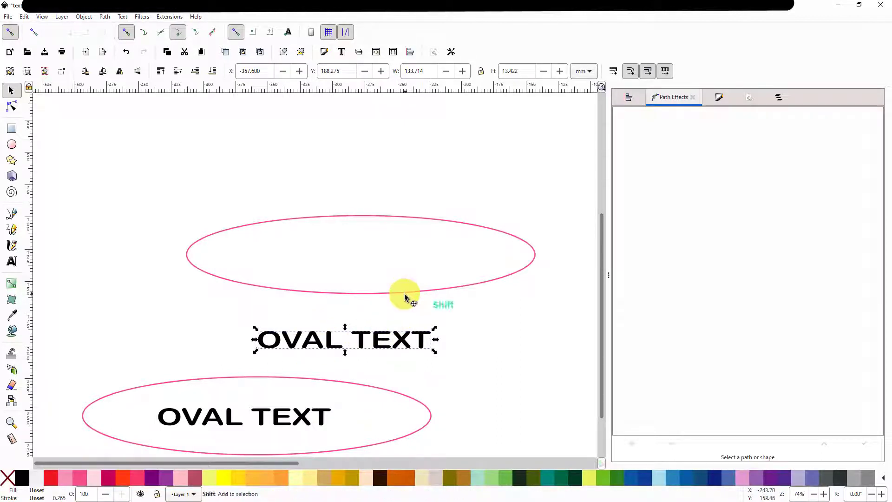
left_click(406, 293, "shift")
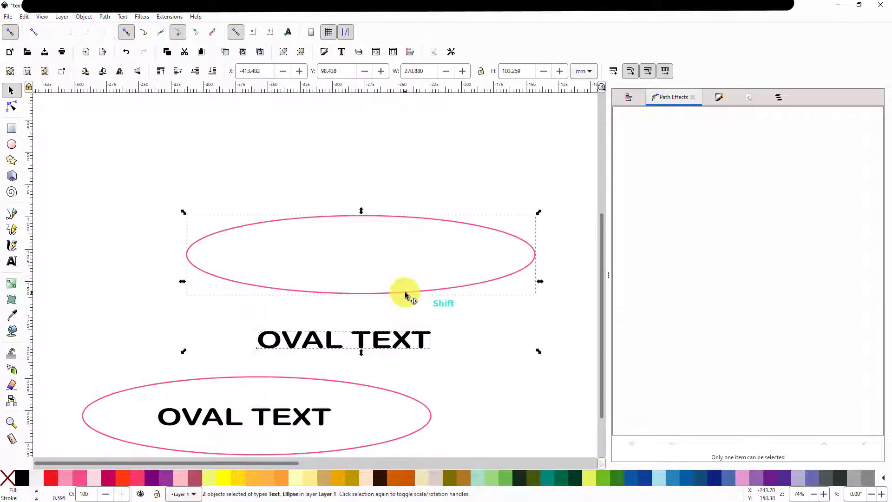
left_click(123, 17)
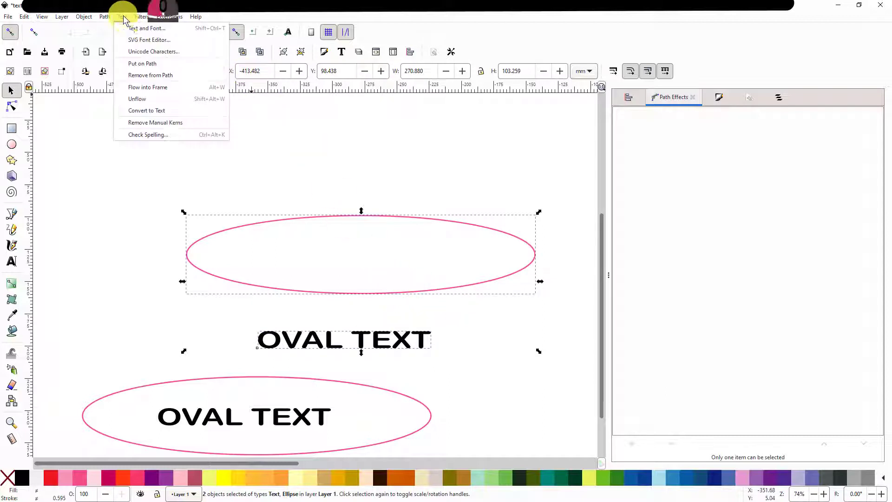
left_click(139, 64)
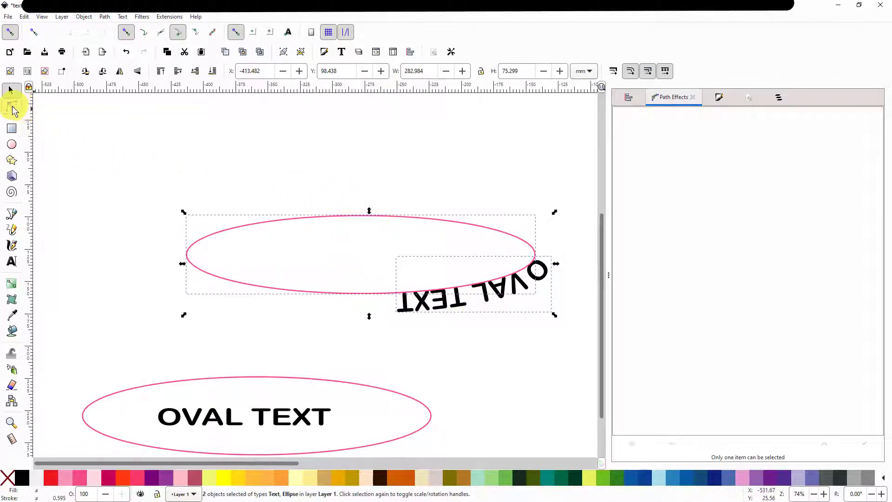
left_click(296, 181)
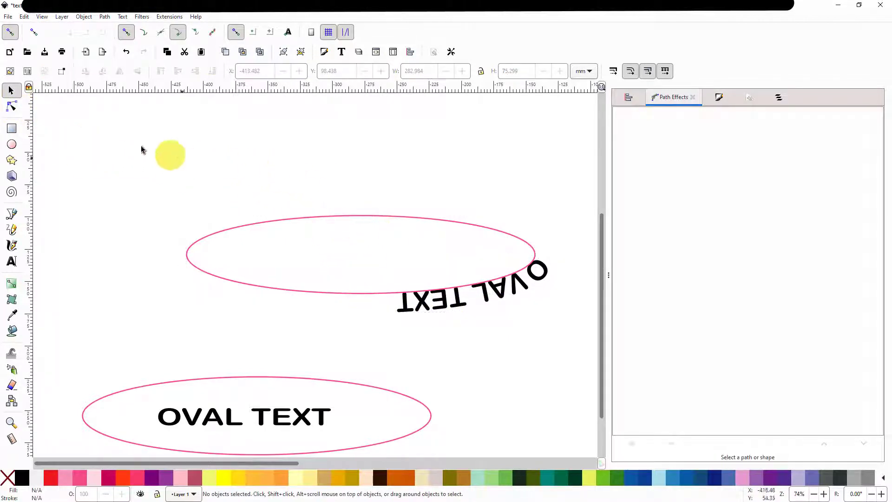
Open the upper ellipse into an arc whose start point places OVAL TEXT upright along the top of the curve
left_click(13, 109)
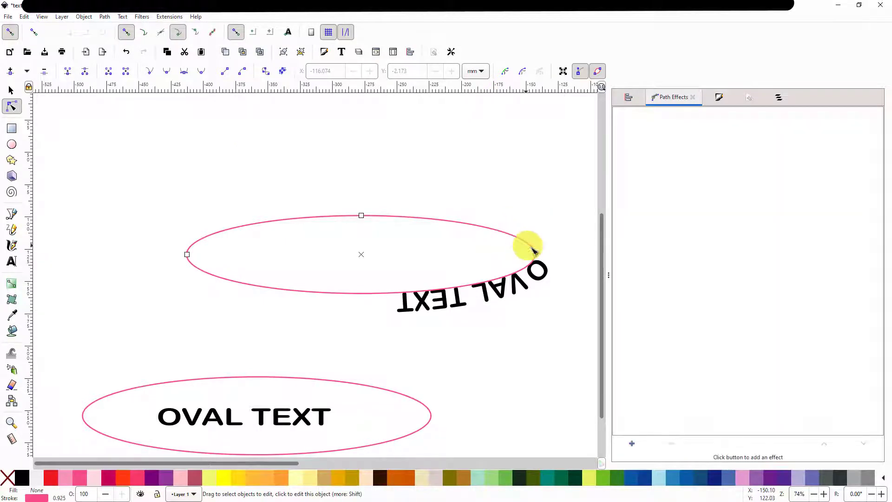
left_click_drag(533, 250, 516, 219)
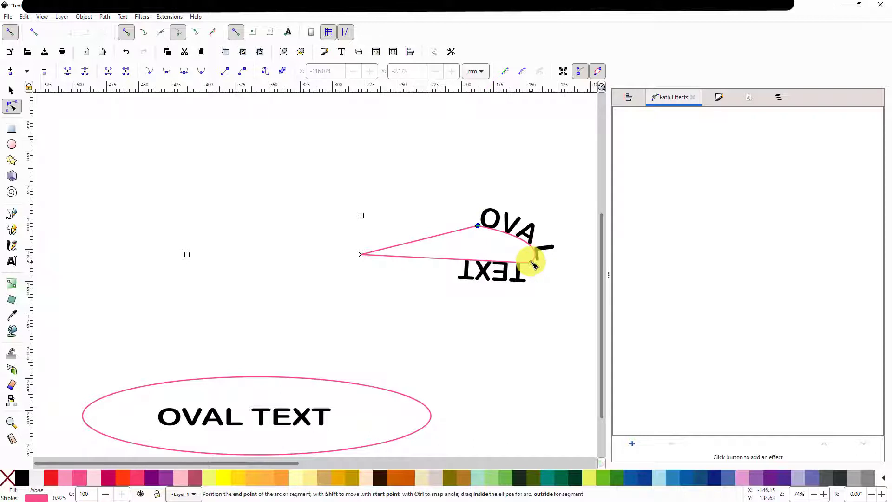
left_click_drag(531, 260, 508, 305)
left_click_drag(477, 226, 323, 241)
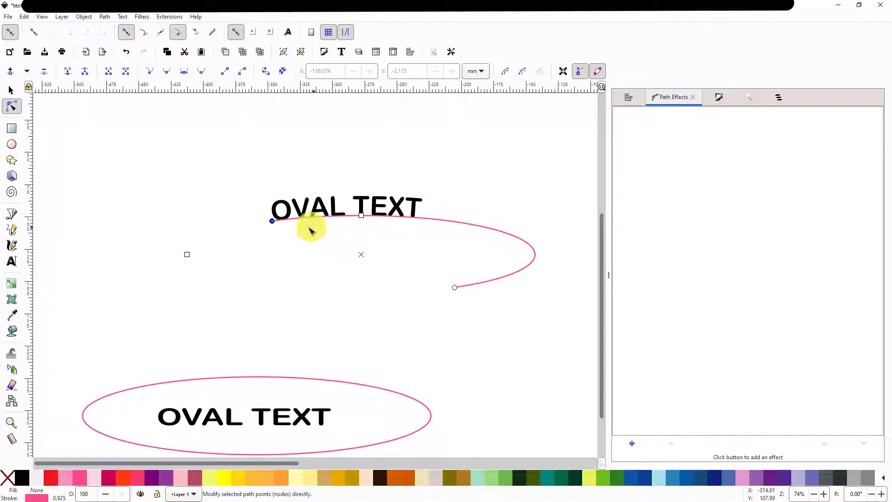
left_click(273, 220)
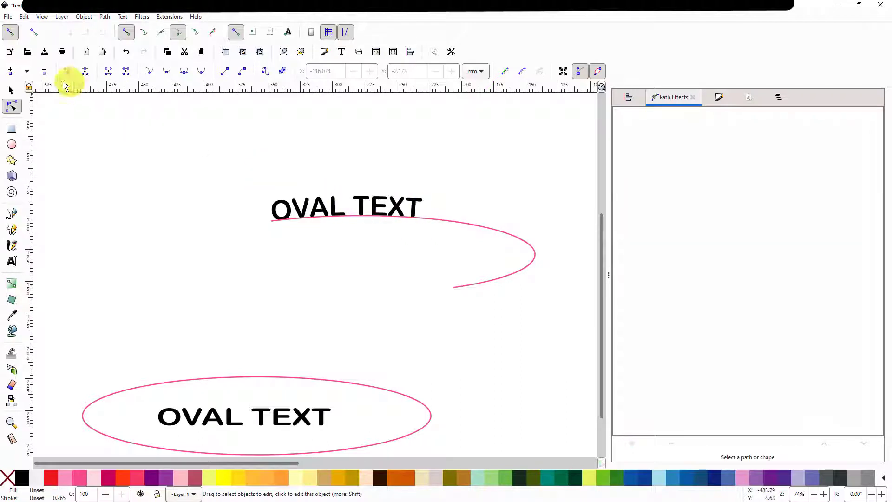
Set the horizontal kerning of all characters in the upper OVAL TEXT to 7.23 and the vertical kerning to 6.57
left_click(11, 90)
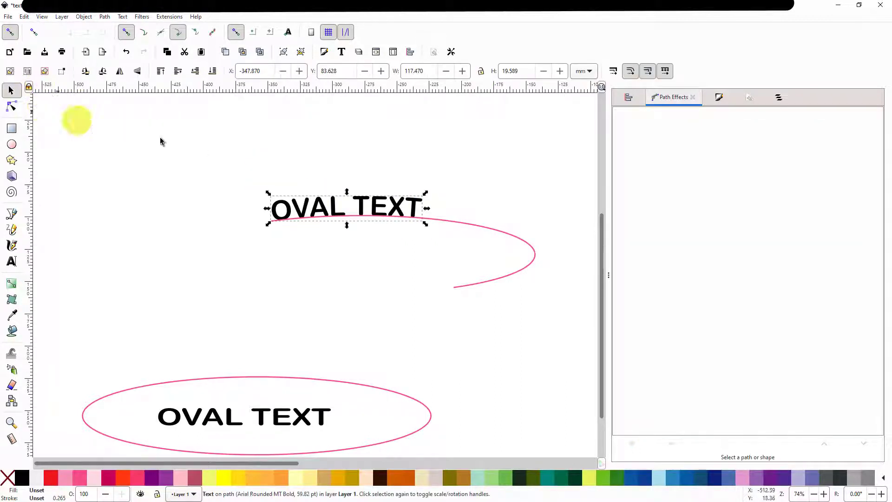
double_click(420, 209)
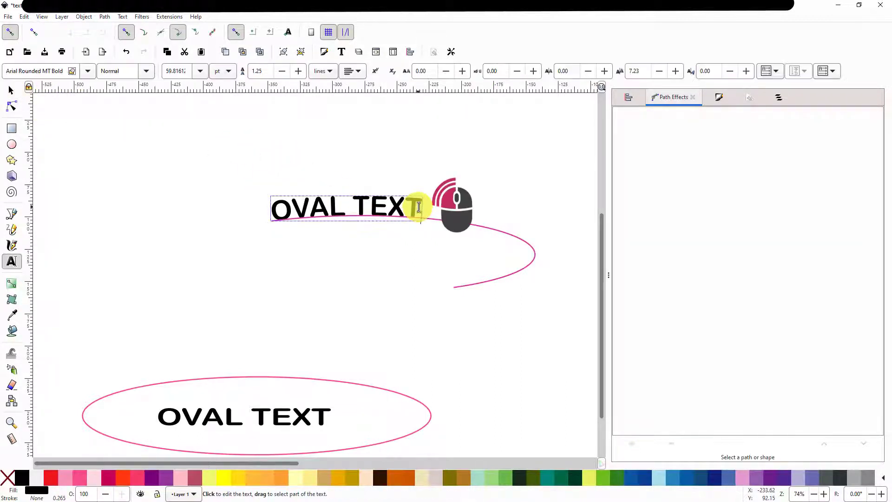
left_click_drag(418, 207, 274, 208)
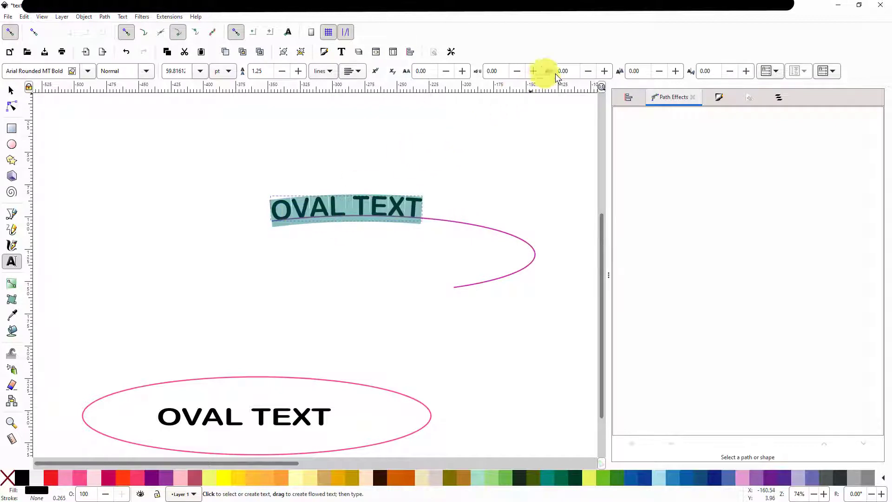
left_click(604, 71)
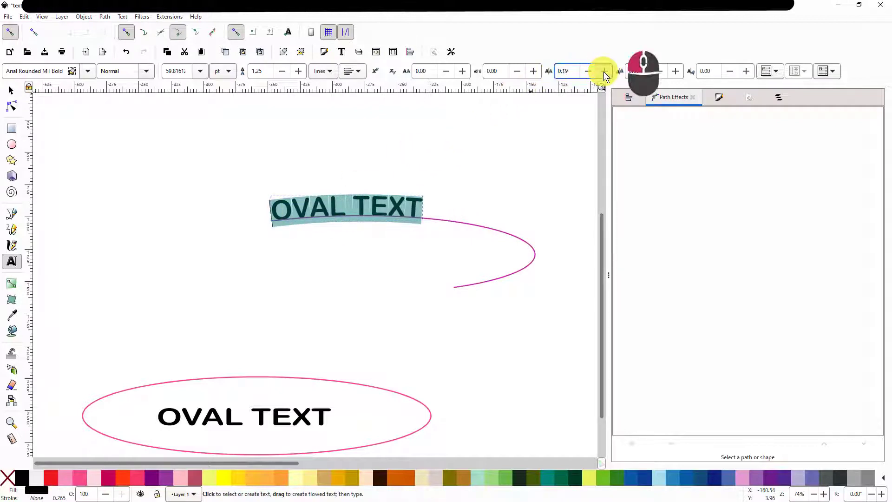
left_click_drag(604, 71, 604, 74)
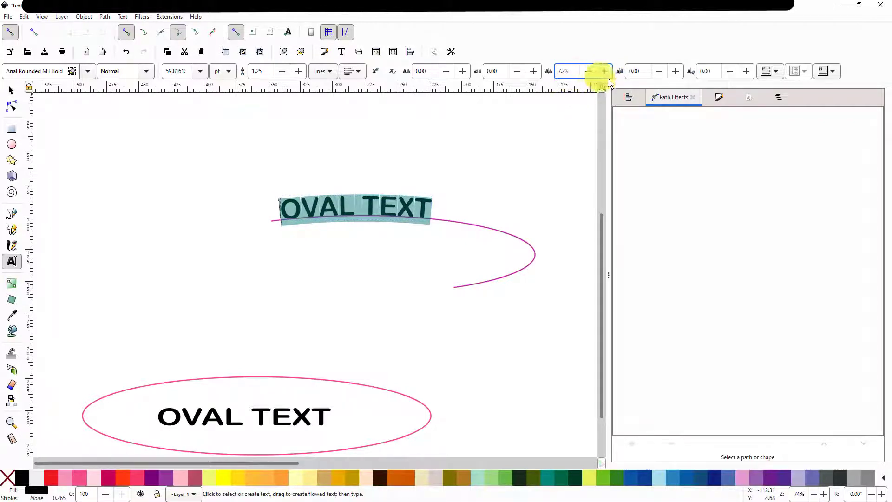
left_click_drag(676, 72, 676, 72)
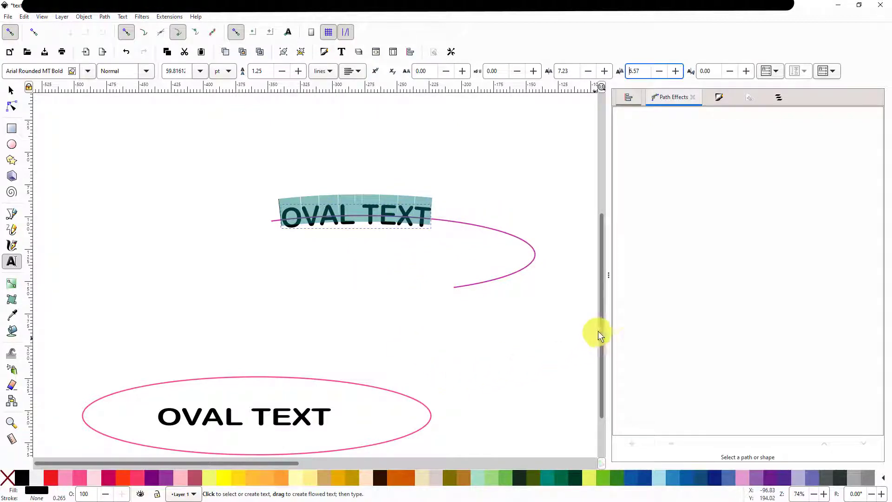
Put the other OVAL TEXT on the lower ellipse's path and flip the text and ellipse vertically
left_click_drag(603, 313, 602, 361)
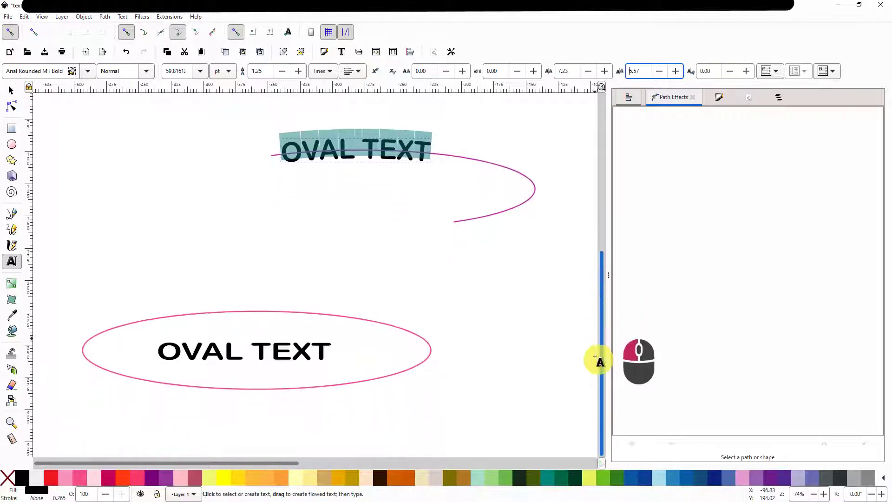
left_click(275, 352)
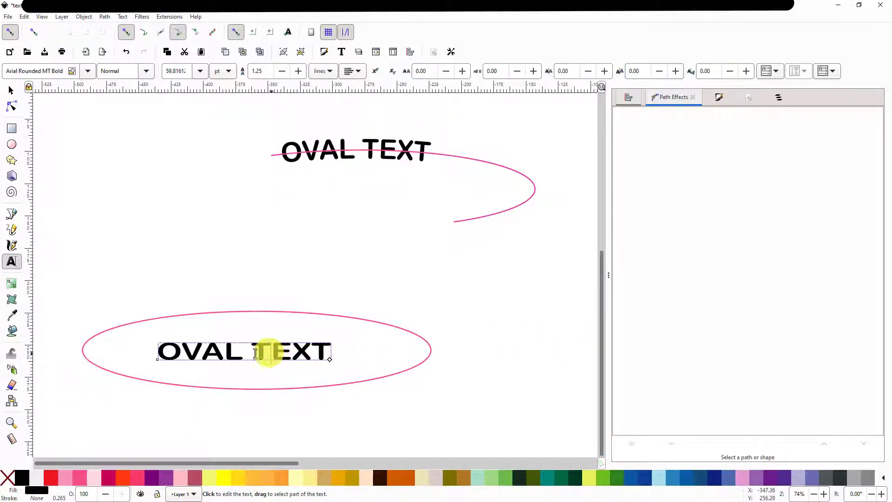
left_click(12, 91)
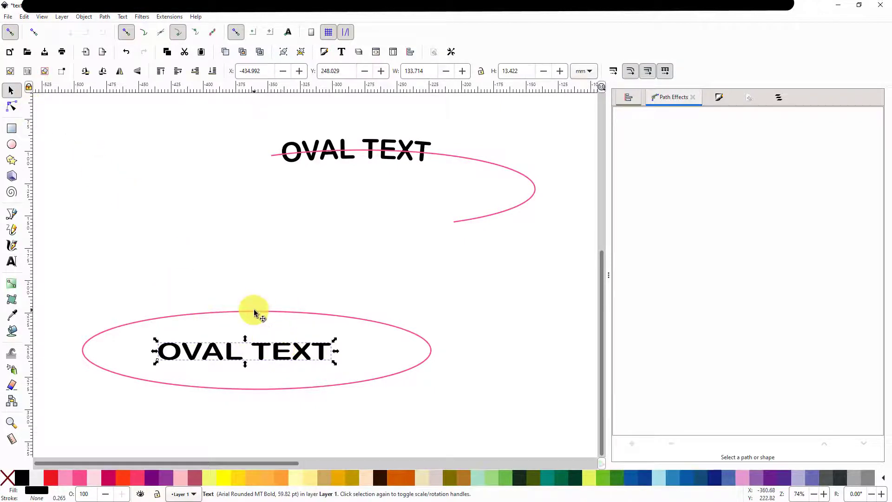
left_click(255, 313, "shift")
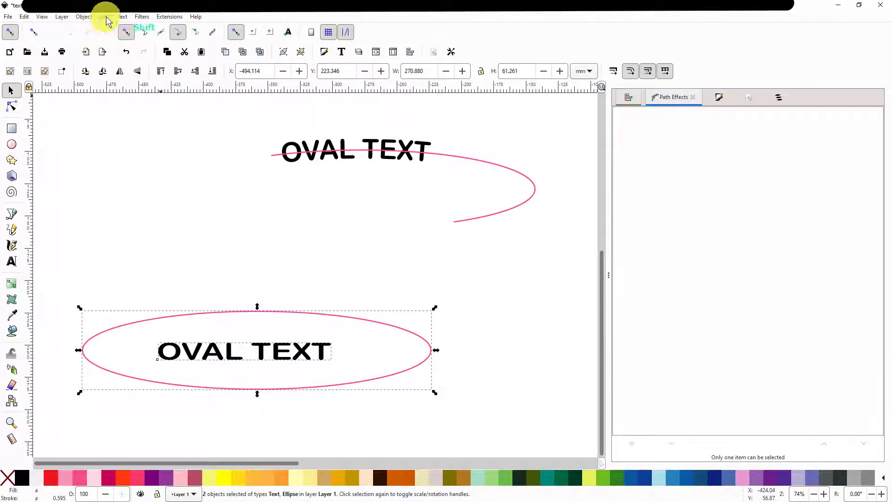
left_click(122, 17)
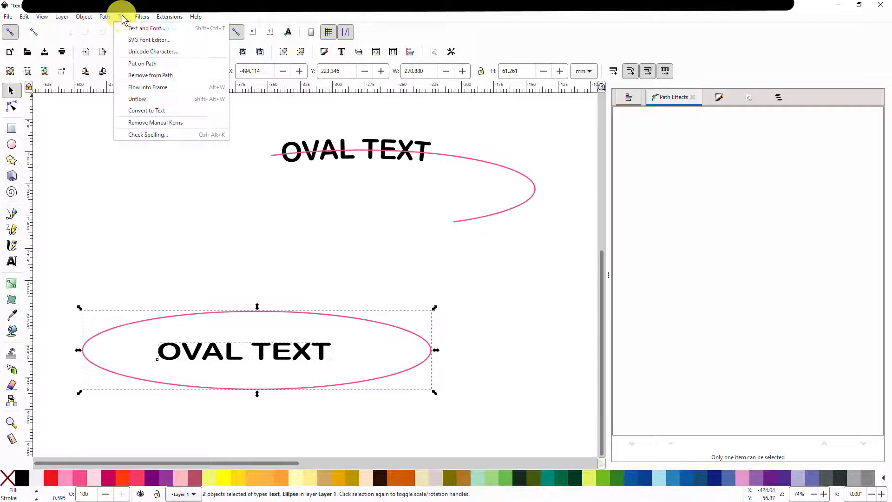
left_click(154, 63)
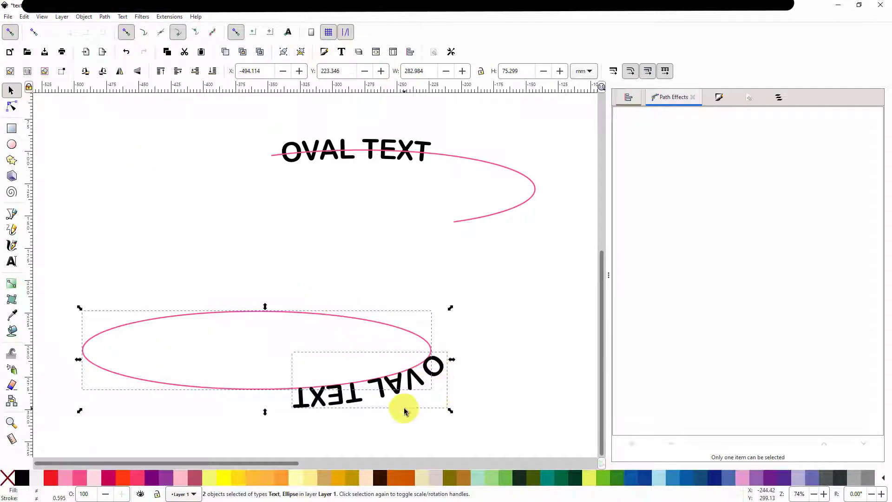
left_click(138, 72)
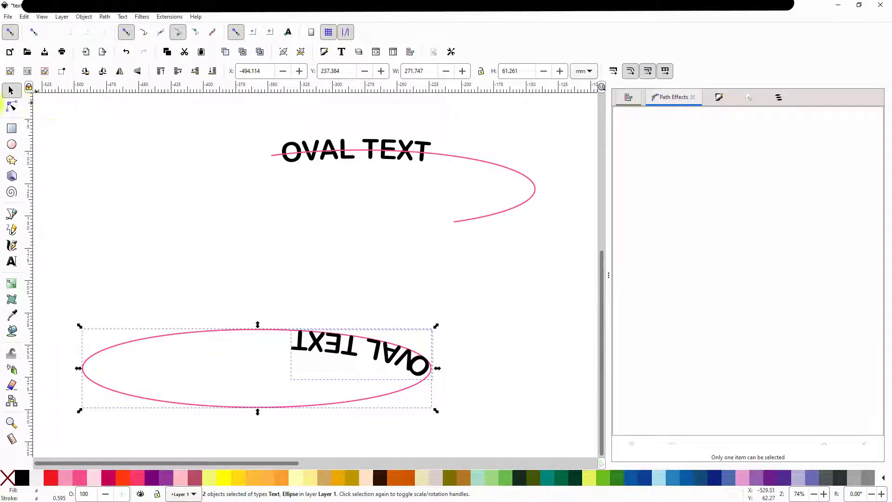
Reshape the flipped ellipse into a slice with OVAL TEXT upright inside its bottom curve, and increase its vertical radius slightly
left_click(12, 107)
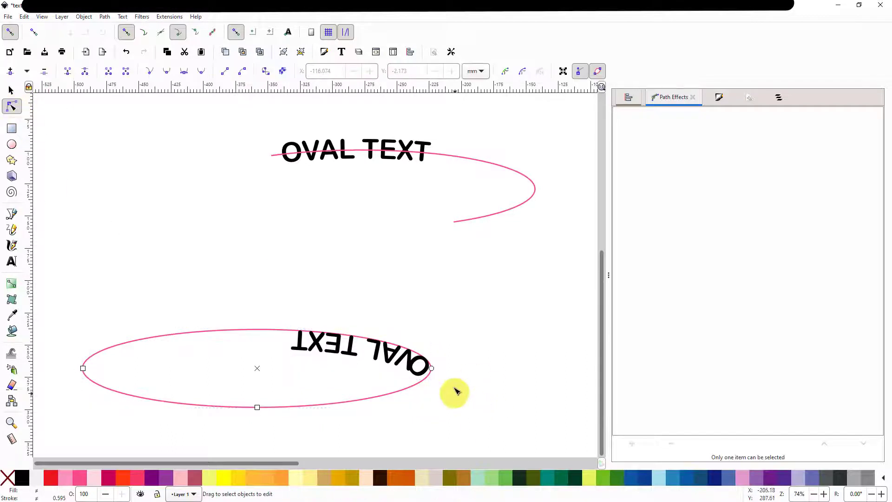
left_click_drag(435, 372, 83, 393)
left_click_drag(112, 411, 146, 425)
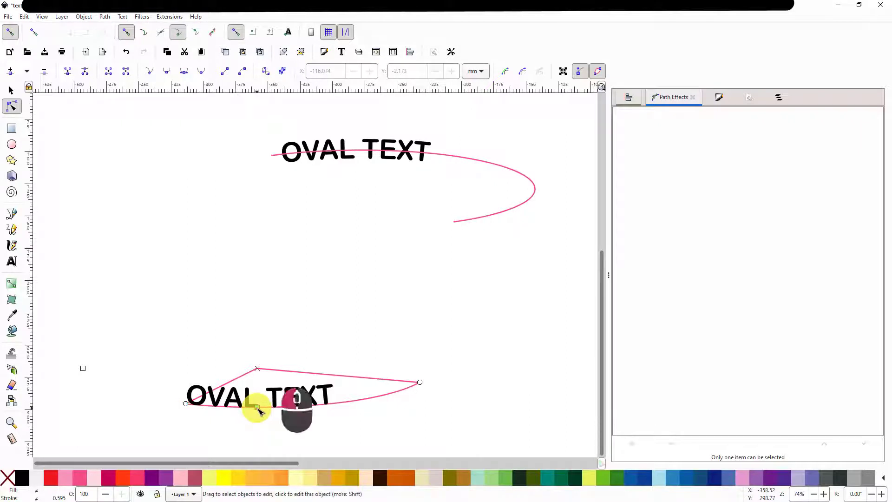
left_click_drag(258, 411, 260, 427)
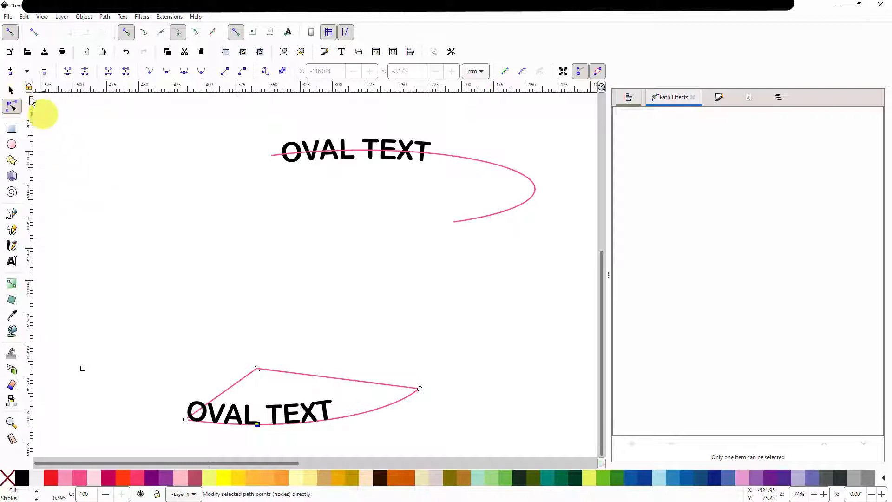
Group the lower OVAL TEXT with its slice and move the group beneath the upper text, to about X -406 mm, Y 75 mm
left_click(12, 91)
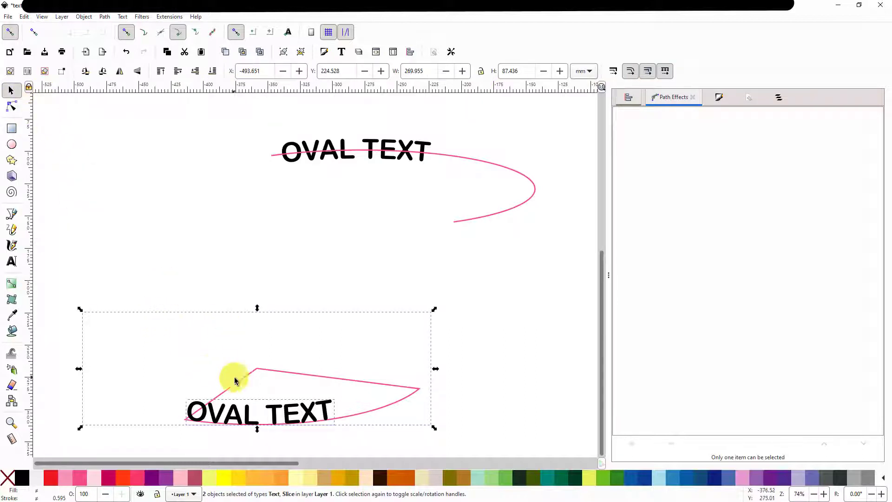
left_click(84, 17)
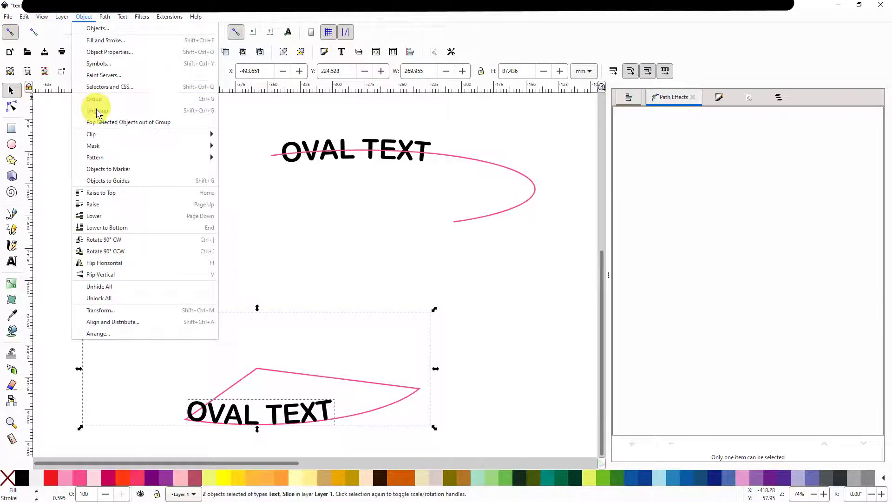
left_click(98, 103)
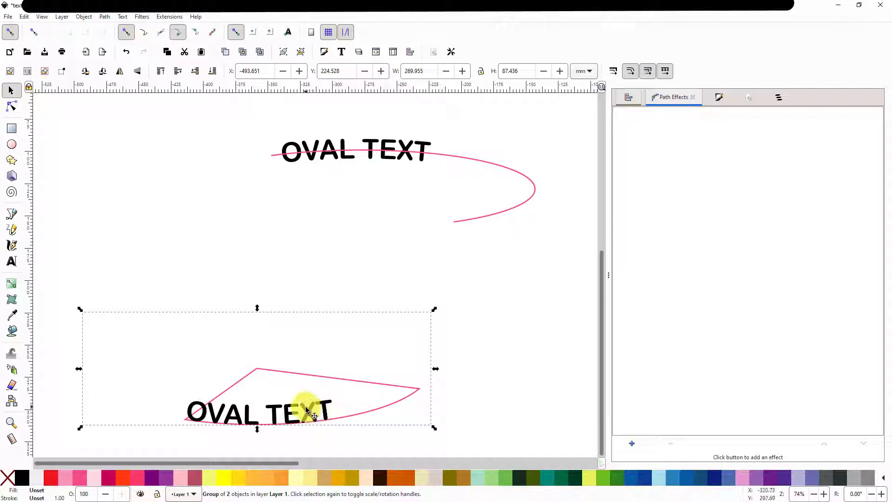
left_click_drag(307, 411, 421, 214)
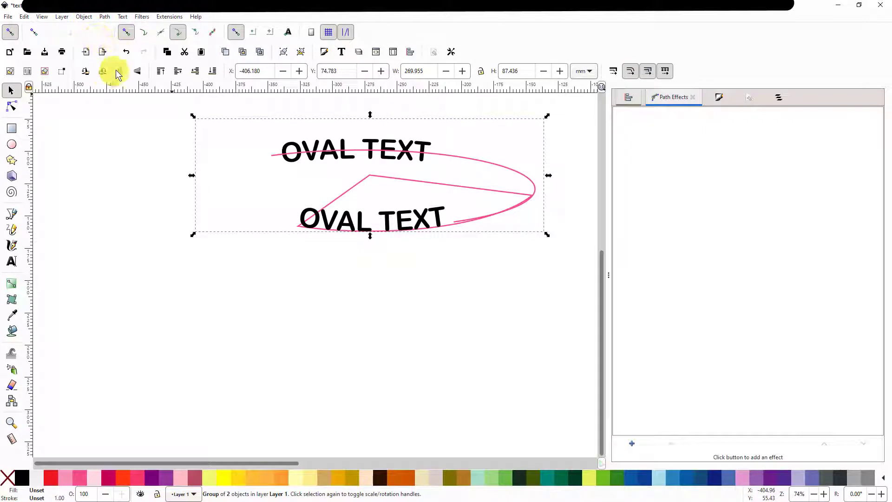
Ungroup the lower text and slice, and shift the slice's start point left to align OVAL TEXT under the upper one
left_click(86, 18)
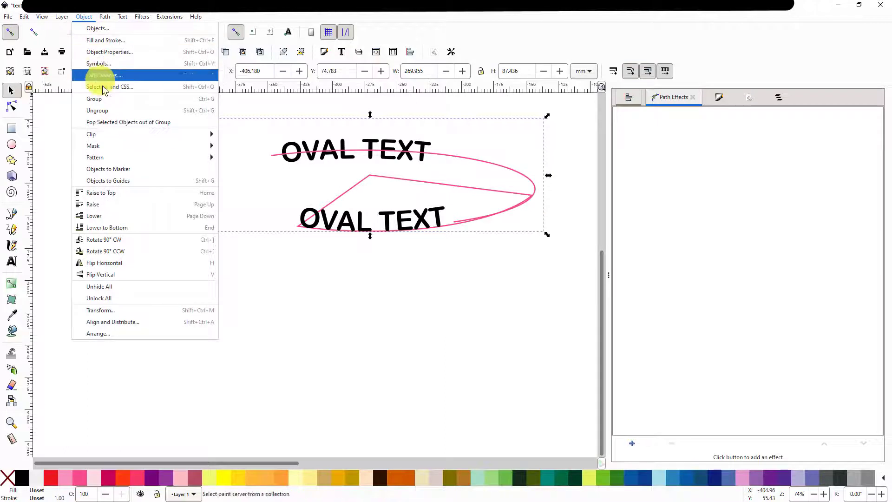
left_click(106, 114)
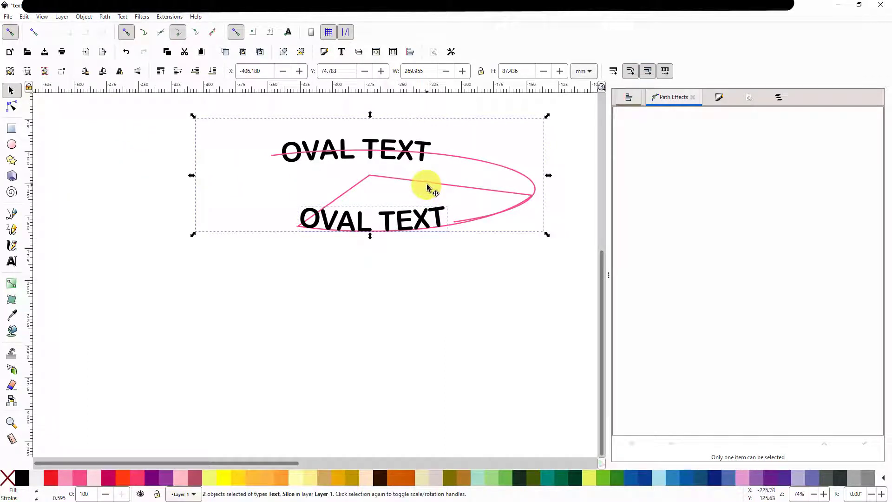
left_click(442, 290)
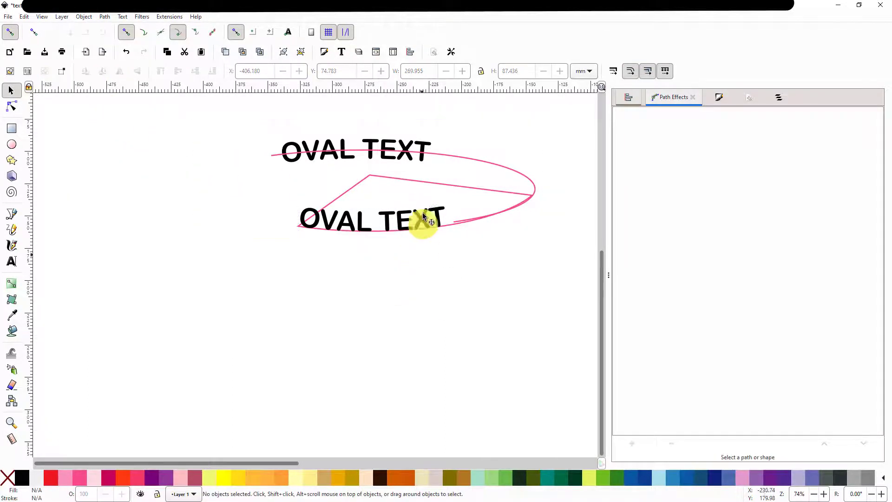
left_click(430, 188)
left_click(12, 106)
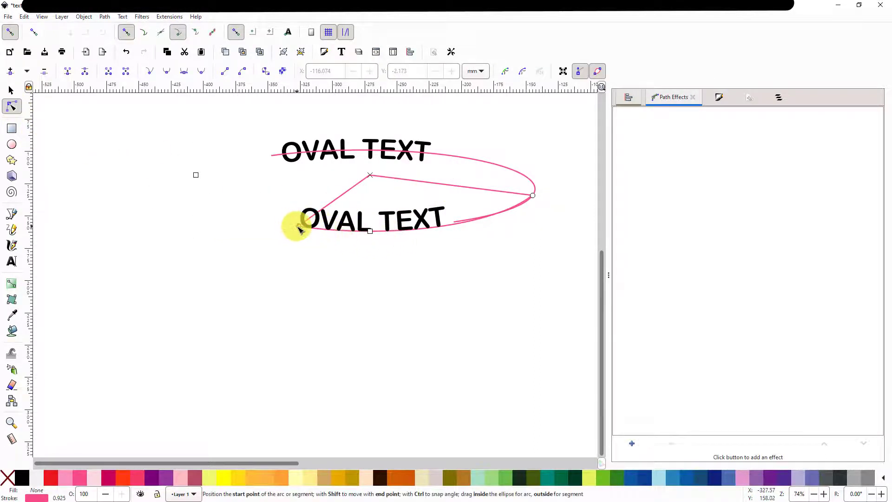
left_click_drag(294, 227, 285, 224)
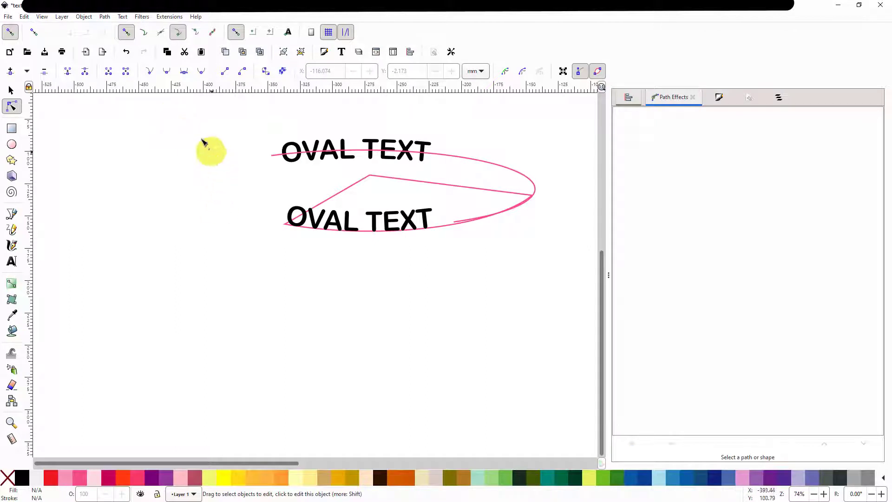
Select both OVAL TEXT objects with their guide shapes and convert them all to paths
left_click(173, 110)
left_click_drag(173, 110, 559, 283)
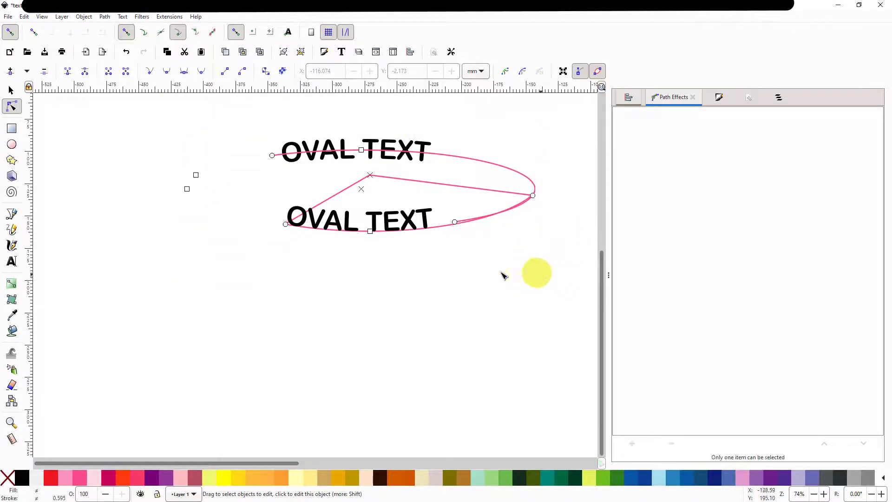
left_click(105, 17)
left_click(127, 30)
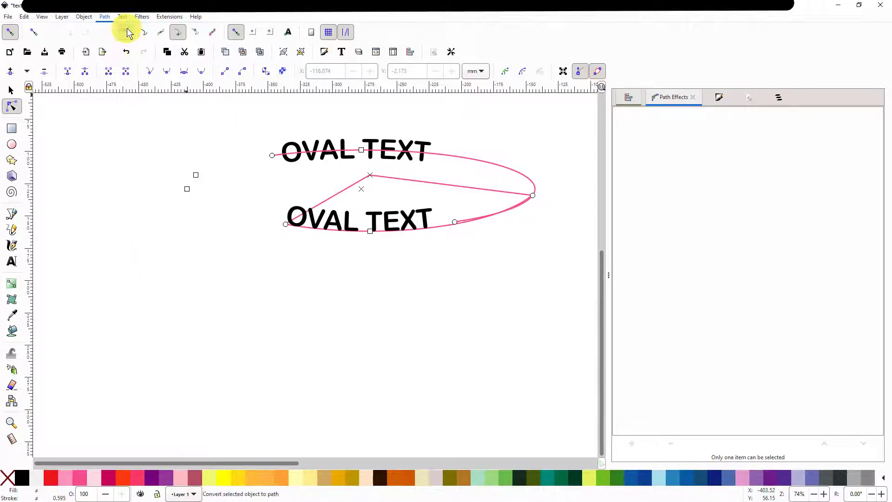
left_click(354, 275)
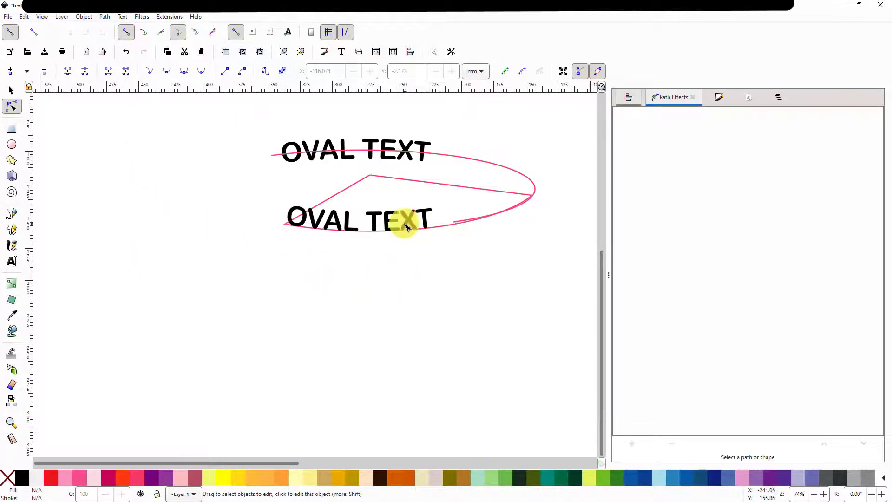
Move the lower slice guide away from the converted OVAL TEXT and delete it
left_click(500, 194)
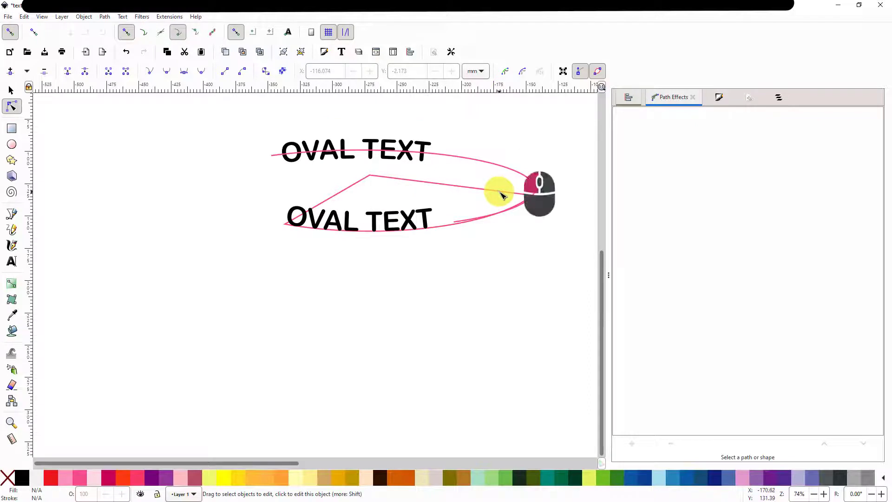
left_click_drag(500, 193, 379, 312)
left_click(11, 91)
right_click(378, 312)
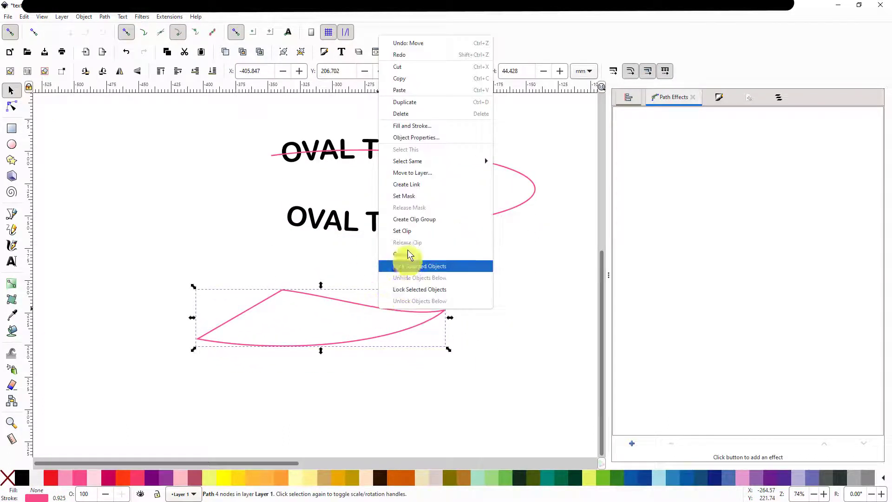
left_click(405, 114)
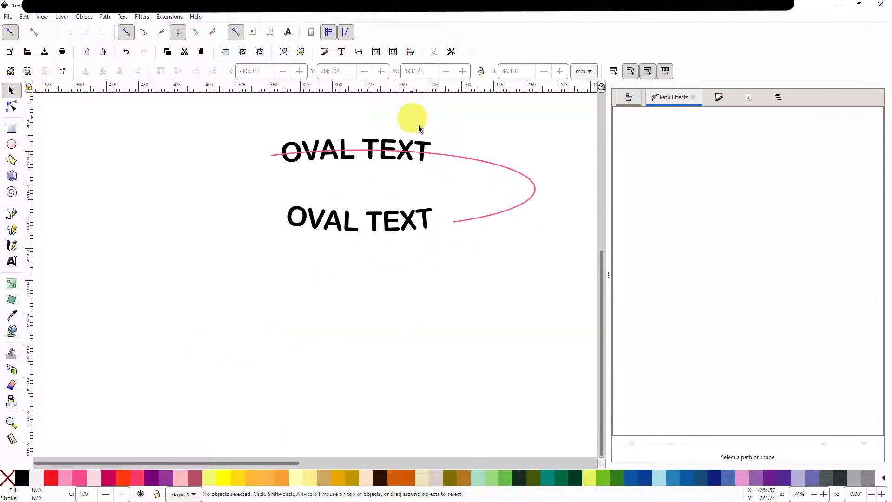
Move the remaining open ellipse curve off the upper OVAL TEXT and delete it
left_click(479, 160)
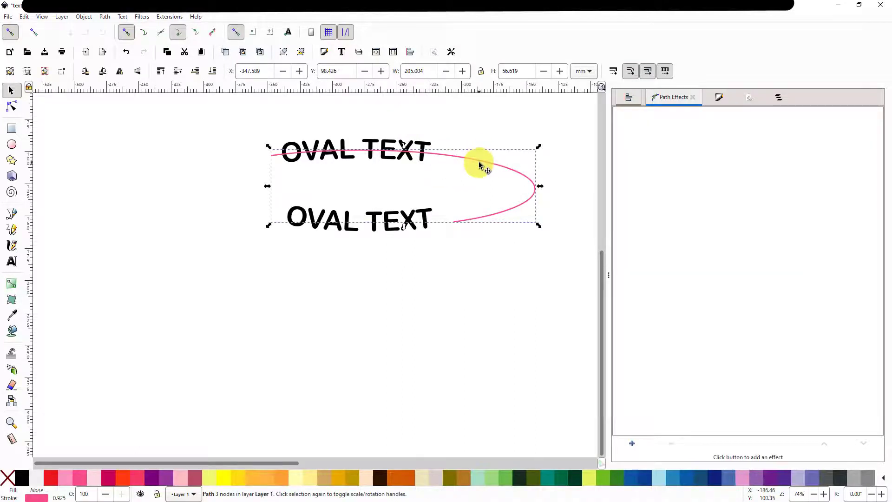
left_click_drag(479, 161, 407, 316)
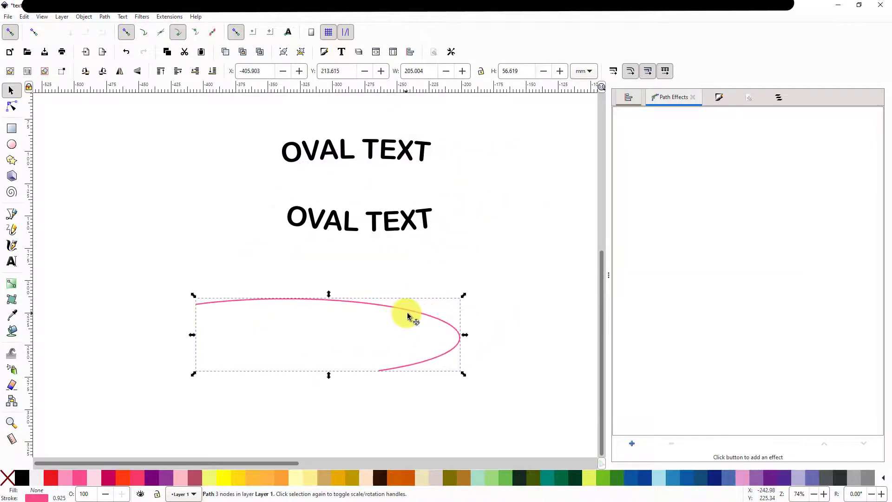
right_click(408, 314)
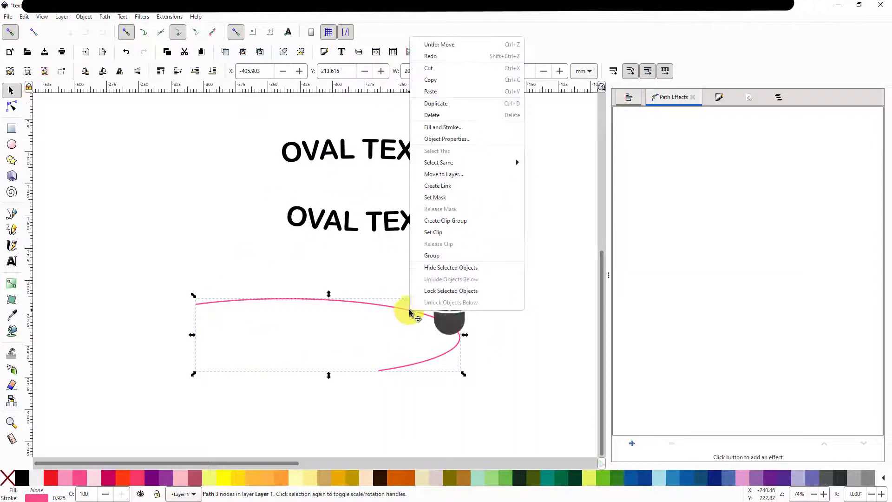
left_click(439, 116)
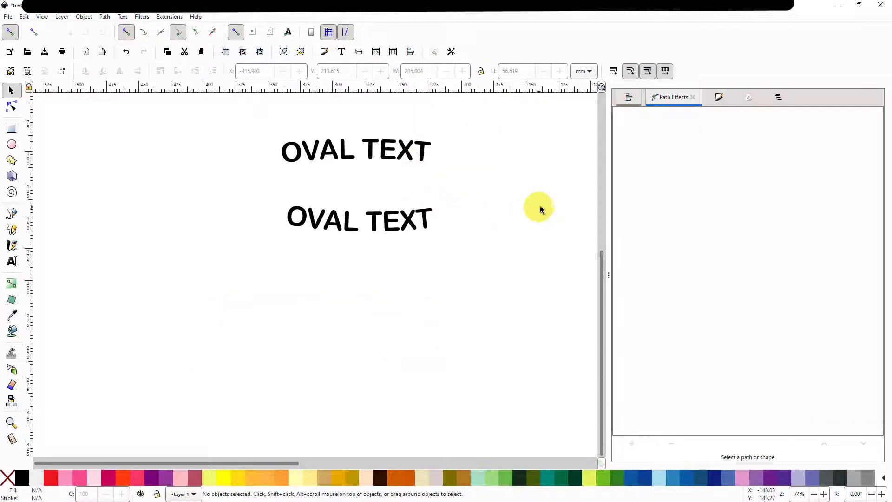
Select both converted OVAL TEXT groups and open the Ink/Stitch Params for them
scroll(538, 218, "down", 2)
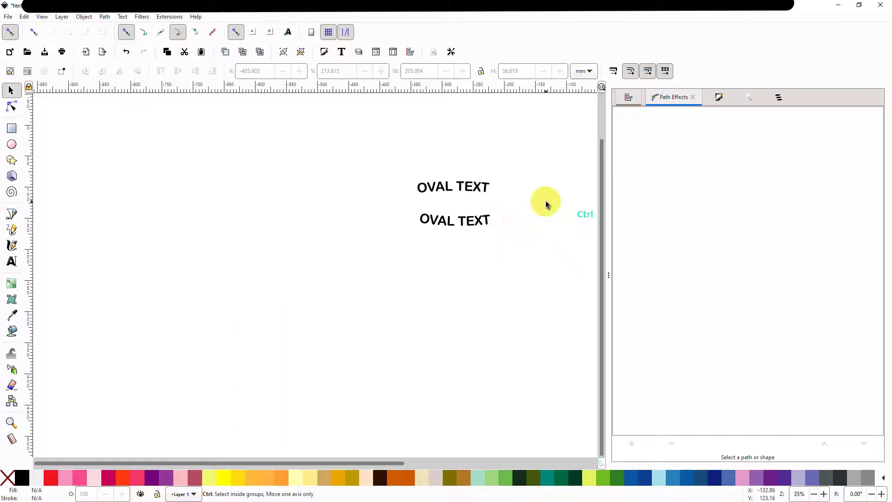
scroll(527, 203, "up", 3)
left_click_drag(143, 116, 444, 300)
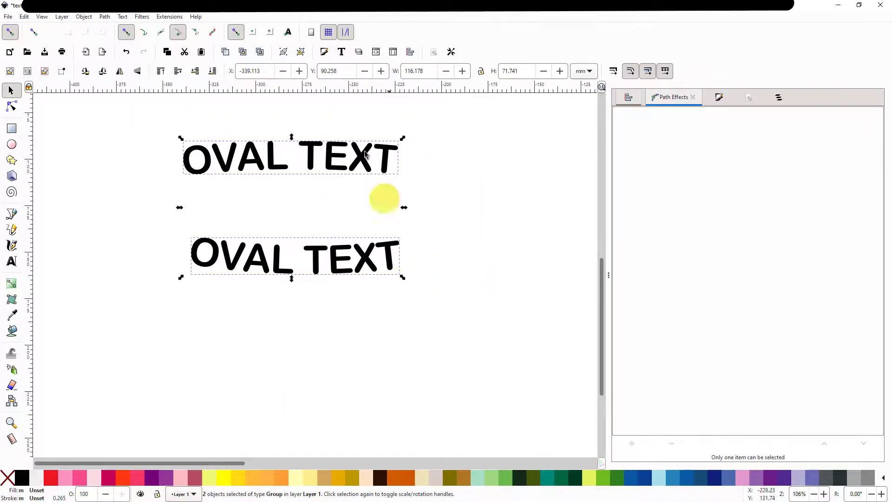
left_click(167, 16)
mouse_move(239, 172)
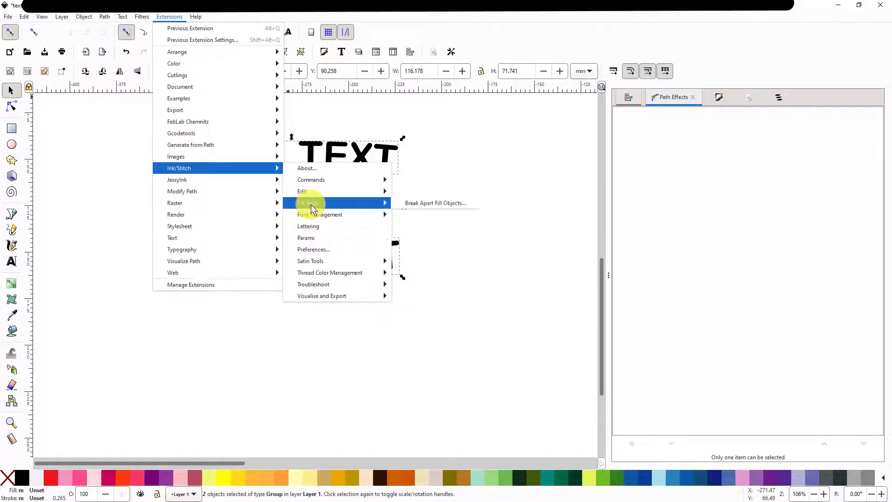
mouse_move(317, 219)
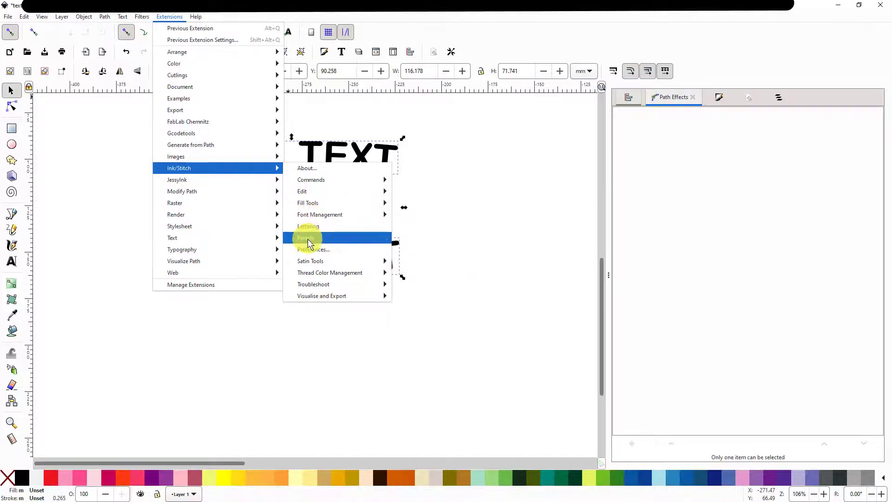
left_click(307, 239)
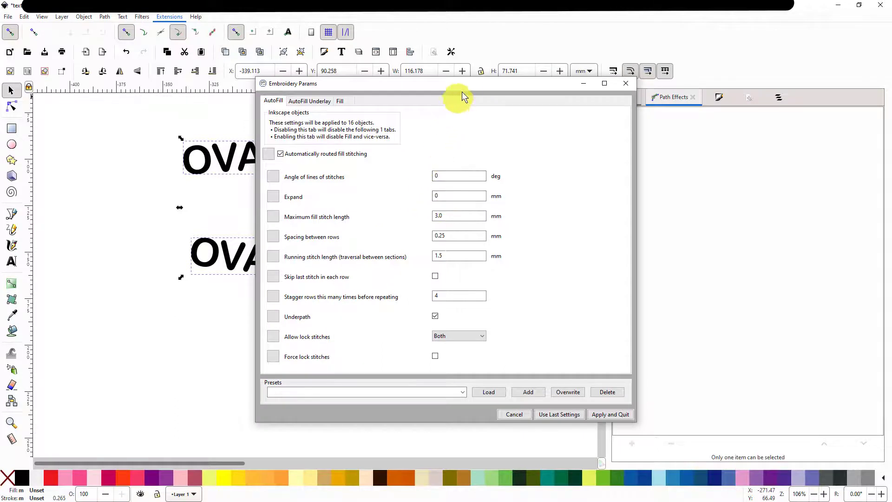
Examine the simulated stitching of both OVAL TEXT lines, and close the preview and embroidery parameters without applying them
left_click_drag(466, 83, 208, 167)
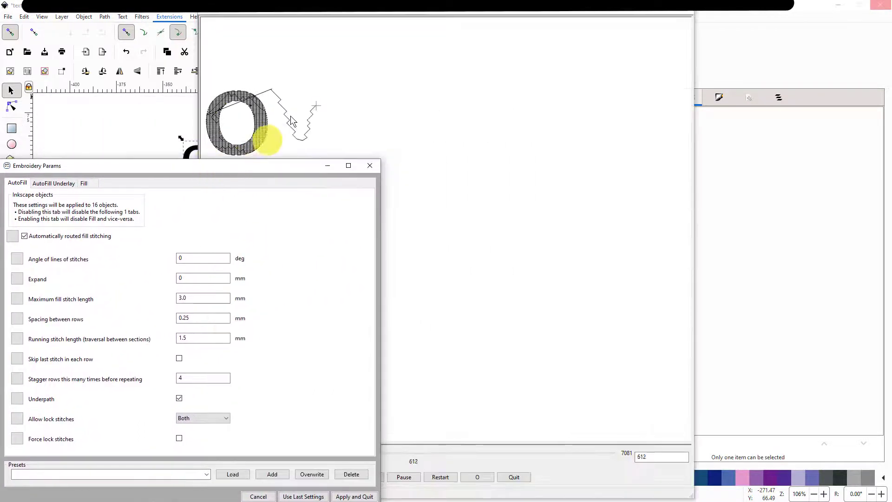
left_click(458, 29)
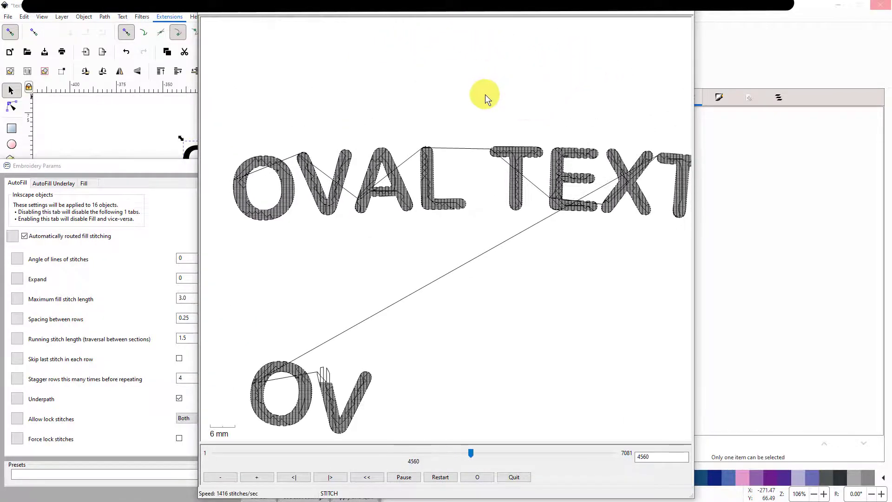
scroll(488, 93, "down", 4)
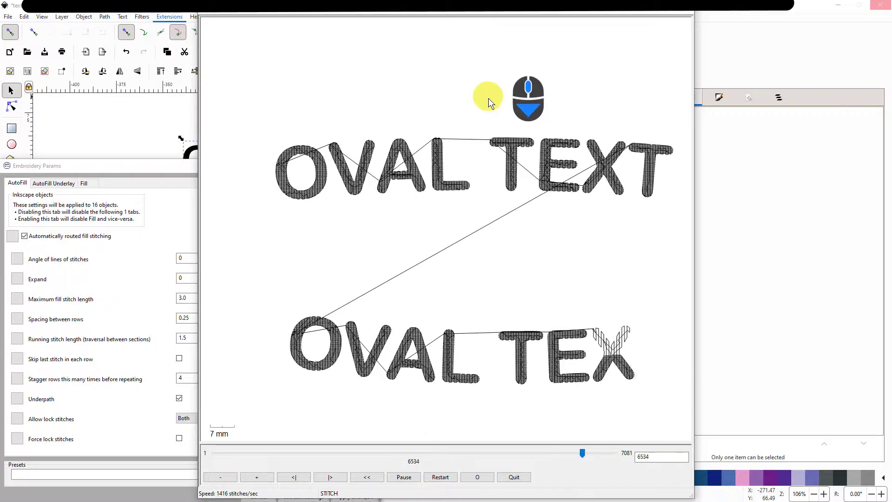
scroll(418, 207, "up", 2)
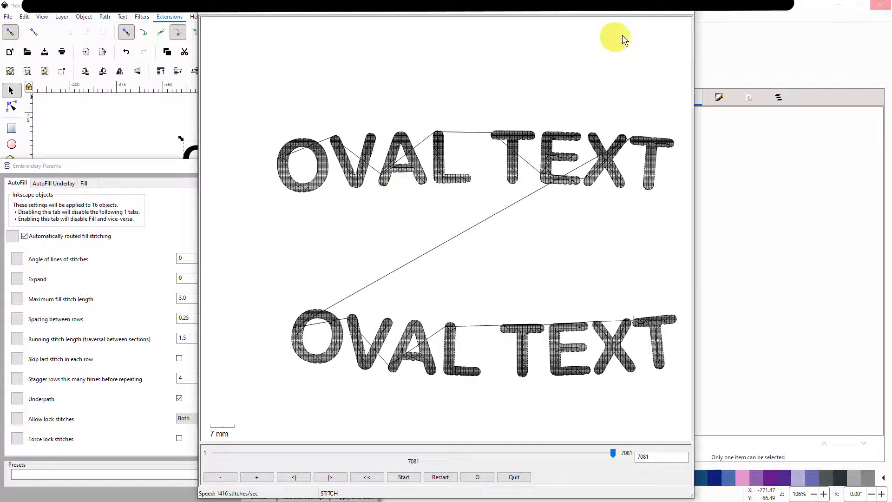
left_click(686, 7)
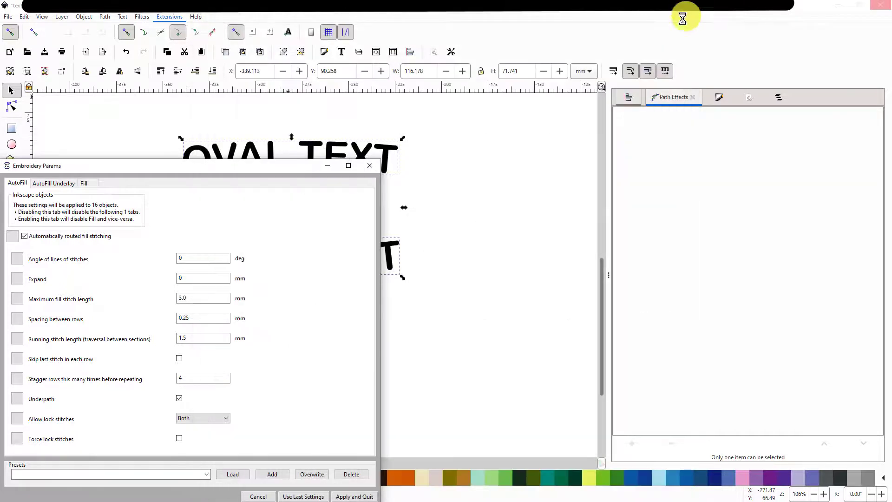
left_click(369, 165)
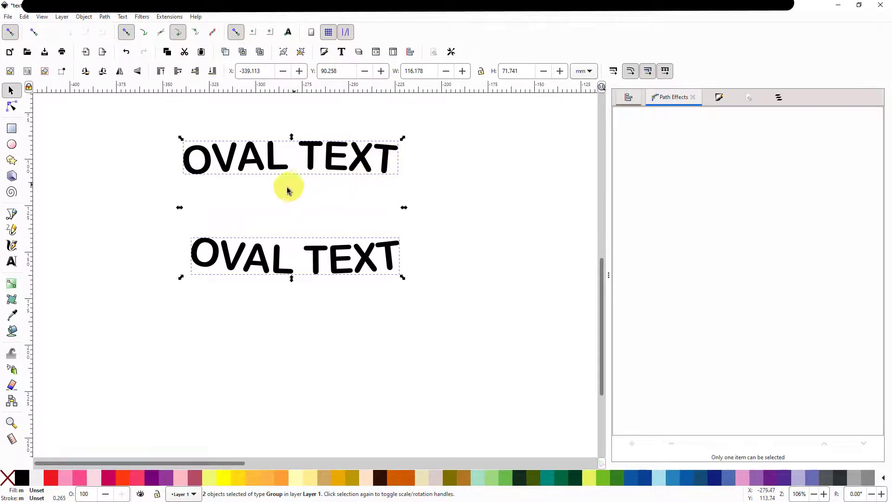
Select the green STABILIZER lettering among the finished samples and lower its opacity to 47%
scroll(177, 176, "up", 1)
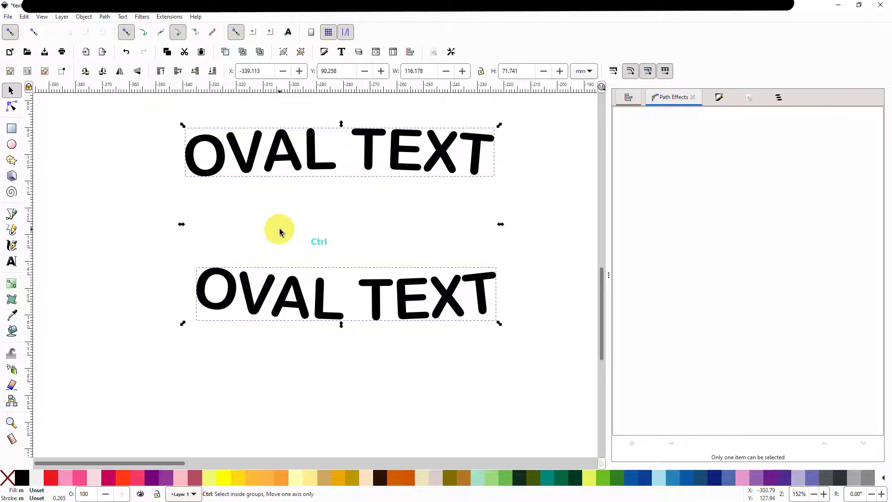
scroll(280, 231, "up", 1)
scroll(280, 231, "down", 3)
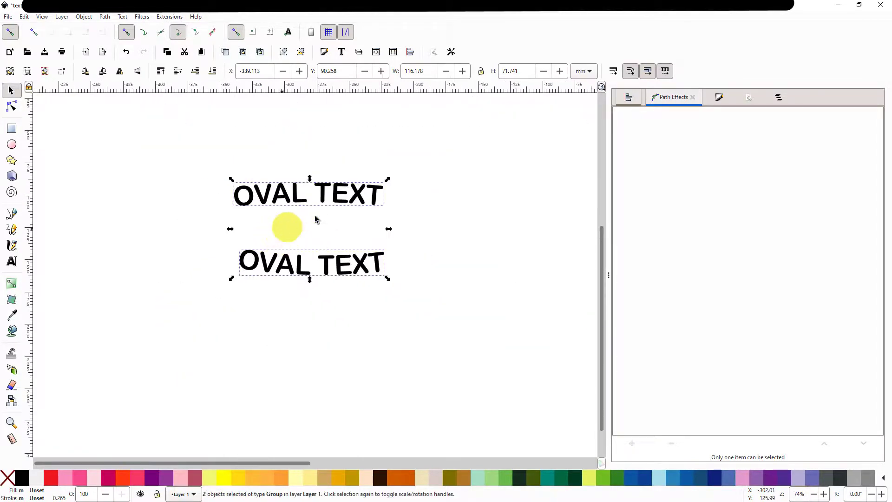
scroll(326, 232, "down", 4)
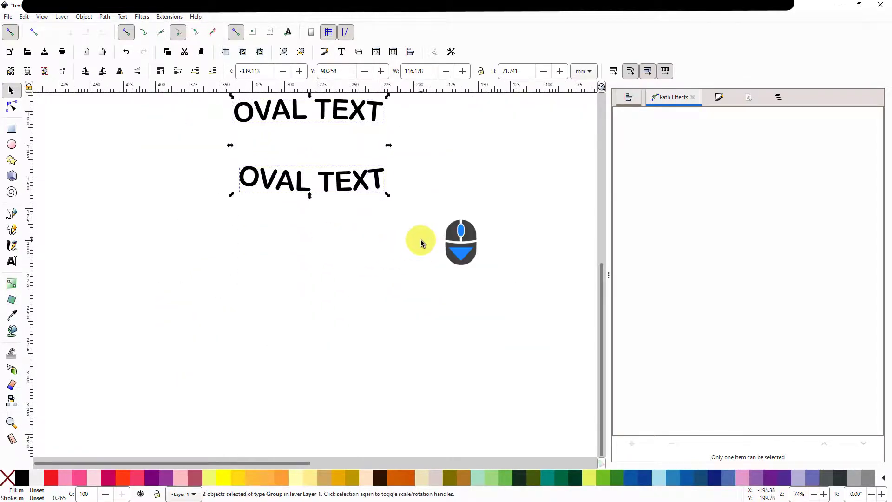
scroll(418, 244, "down", 1)
scroll(411, 253, "down", 4)
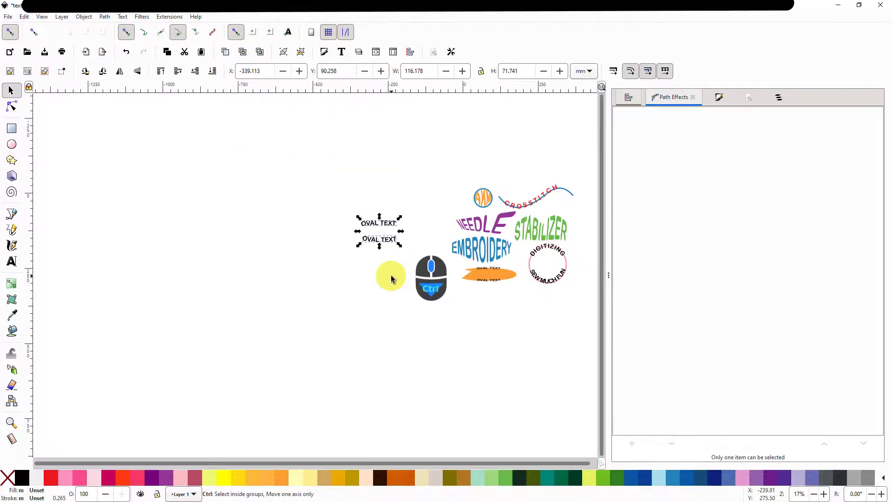
left_click_drag(481, 335, 275, 353)
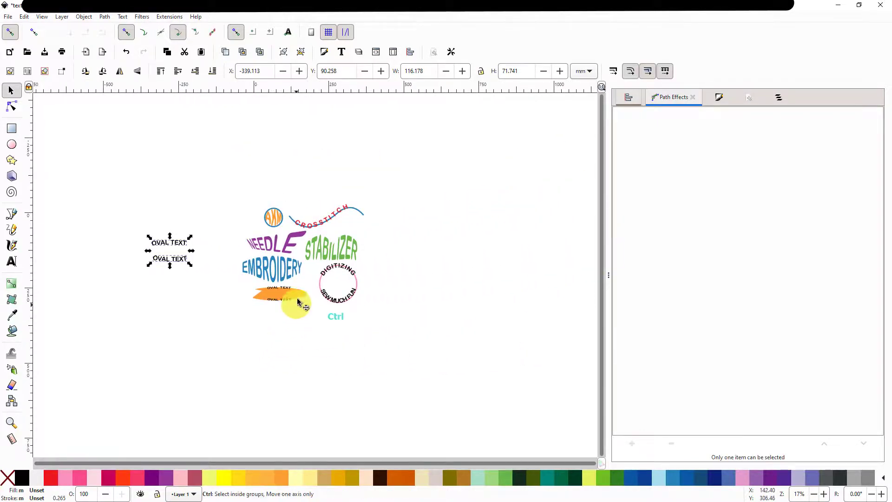
scroll(298, 302, "up", 4)
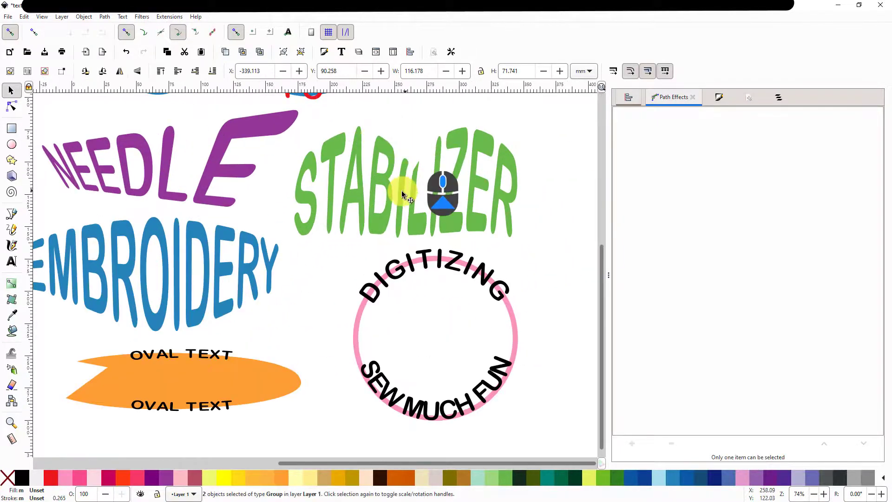
left_click(414, 222)
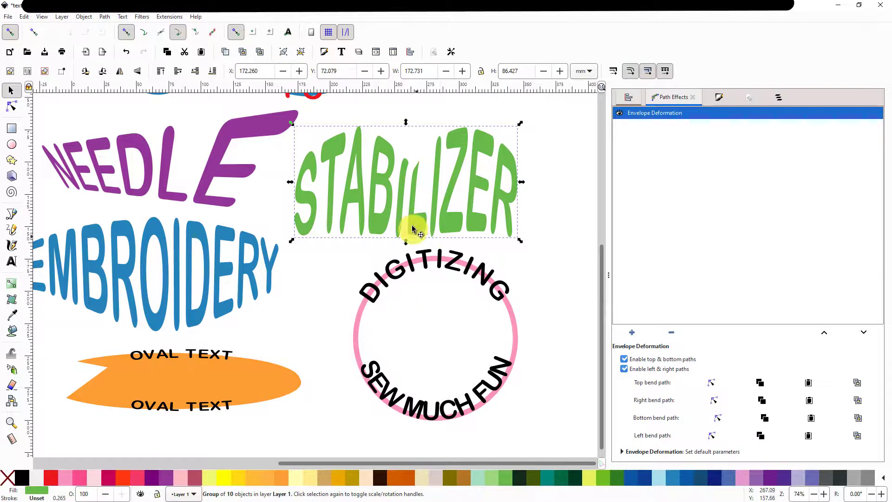
left_click(718, 98)
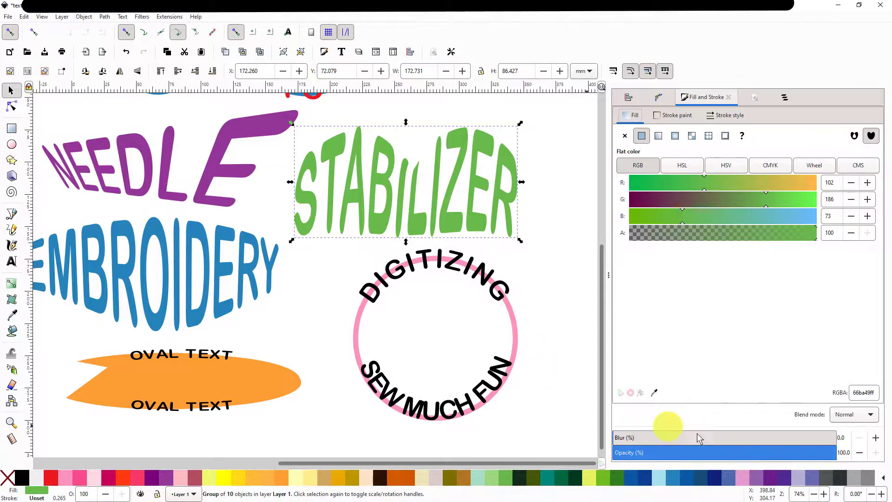
left_click_drag(836, 458, 717, 463)
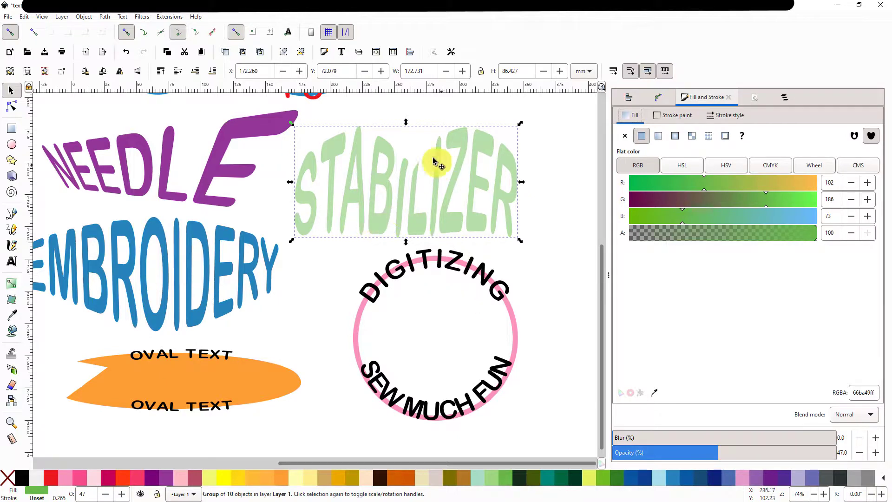
Inspect the semi-transparent STABILIZER lettering and restore its opacity to 100%
scroll(365, 185, "up", 2)
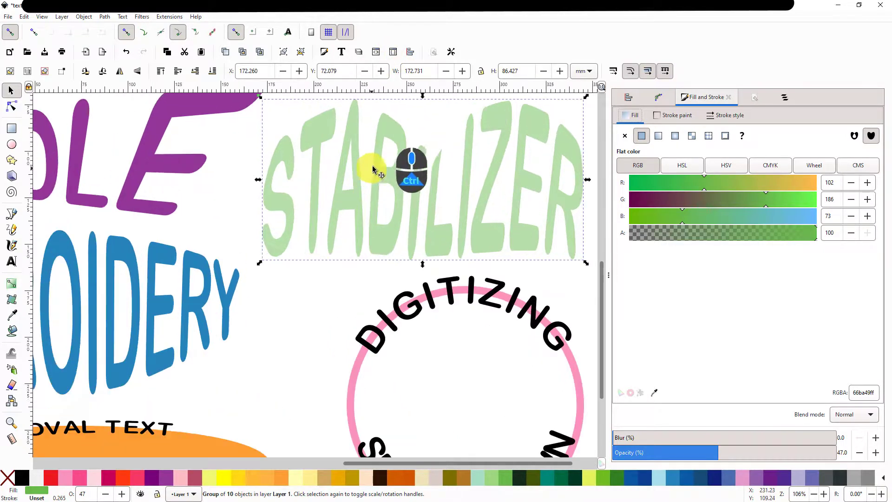
left_click_drag(457, 162, 385, 220)
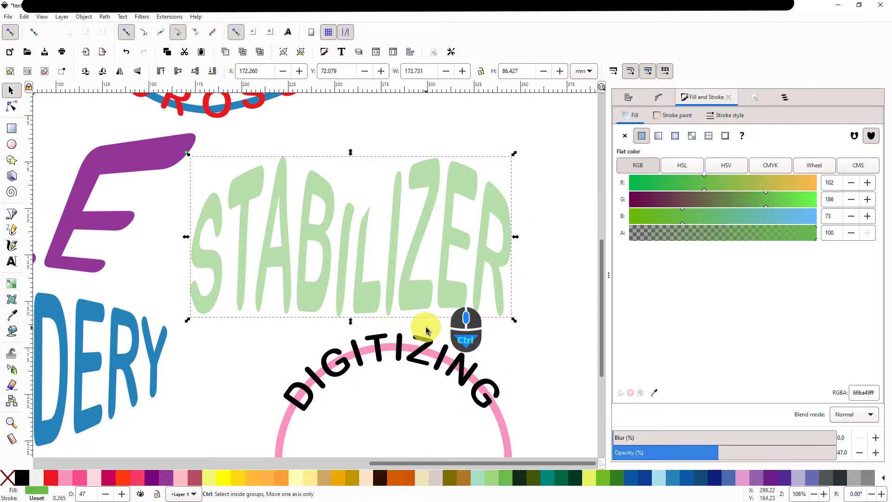
scroll(425, 329, "down", 3)
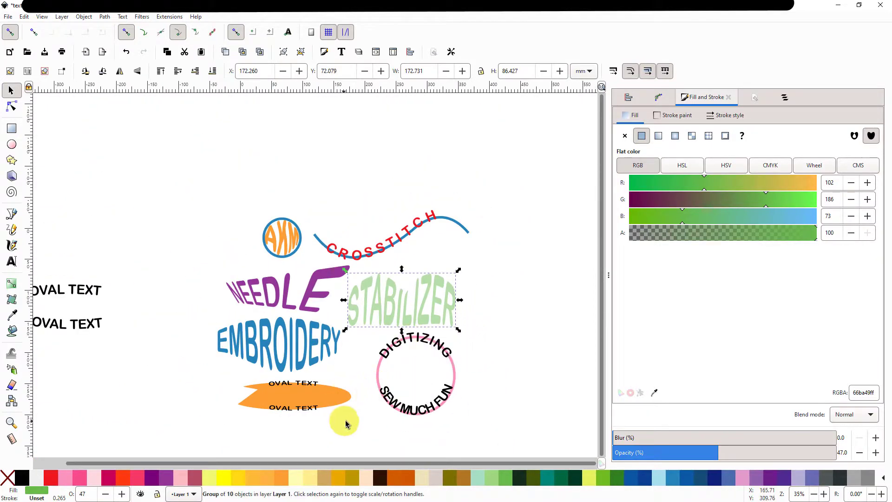
left_click_drag(346, 423, 375, 335)
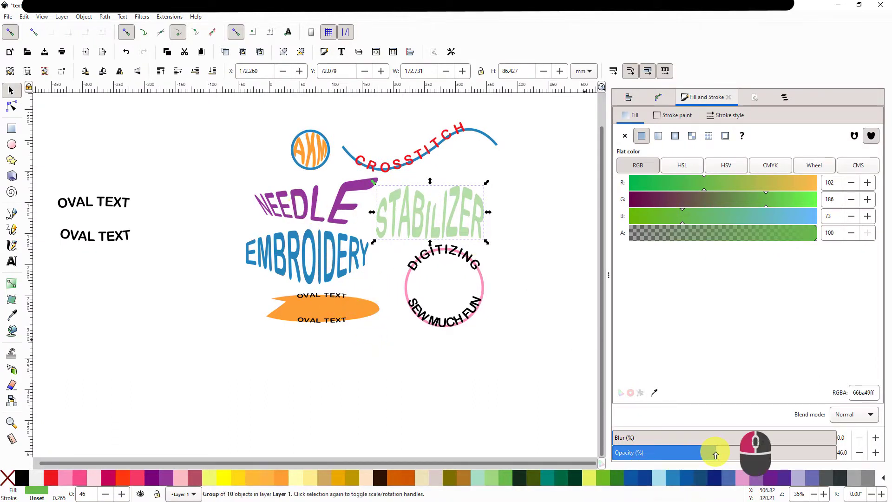
left_click_drag(716, 455, 861, 462)
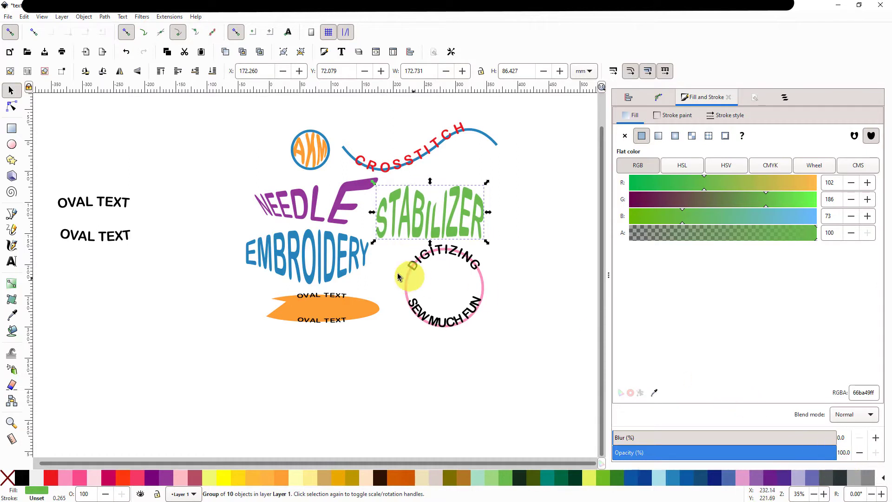